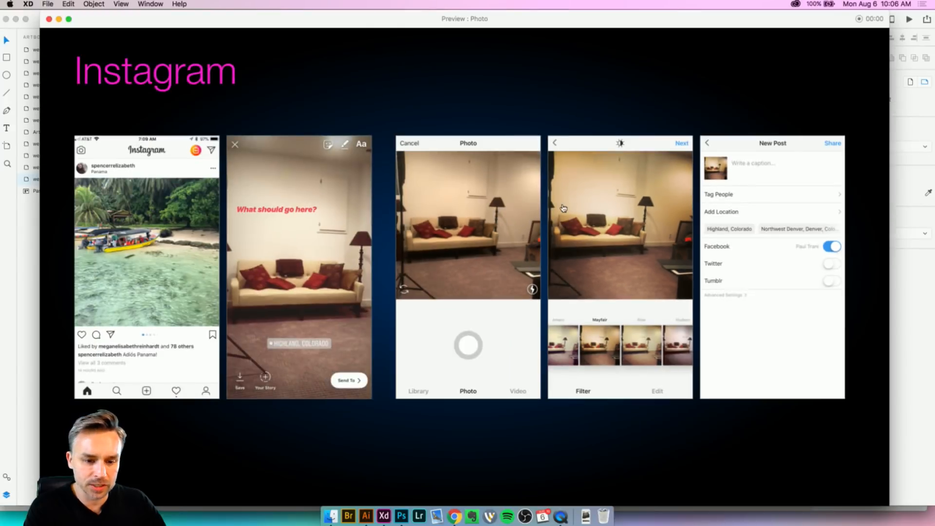
Step: Advance the prototype preview beyond the Instagram slide and switch to QuickTime Player for the mirrored phone screen
click(229, 142)
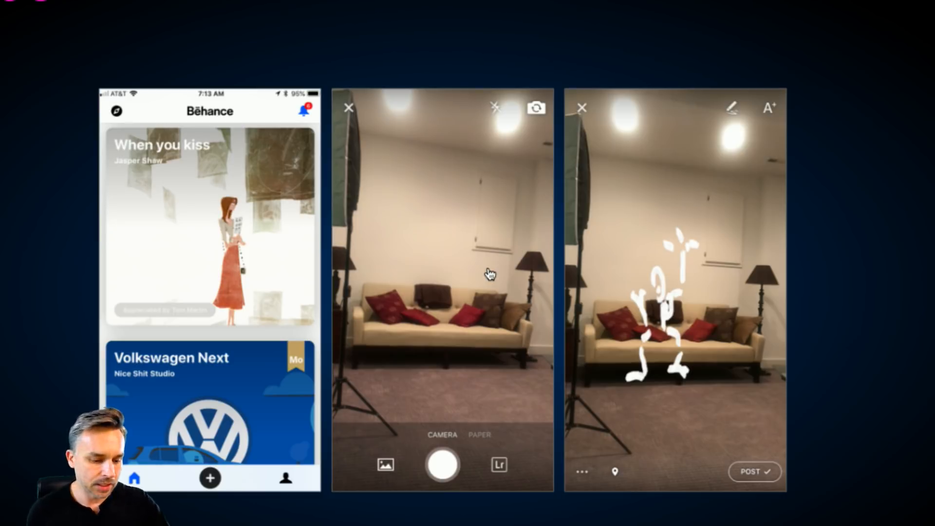
key(super+Tab)
key(super+Tab)
key(super+Tab)
key(super+Tab)
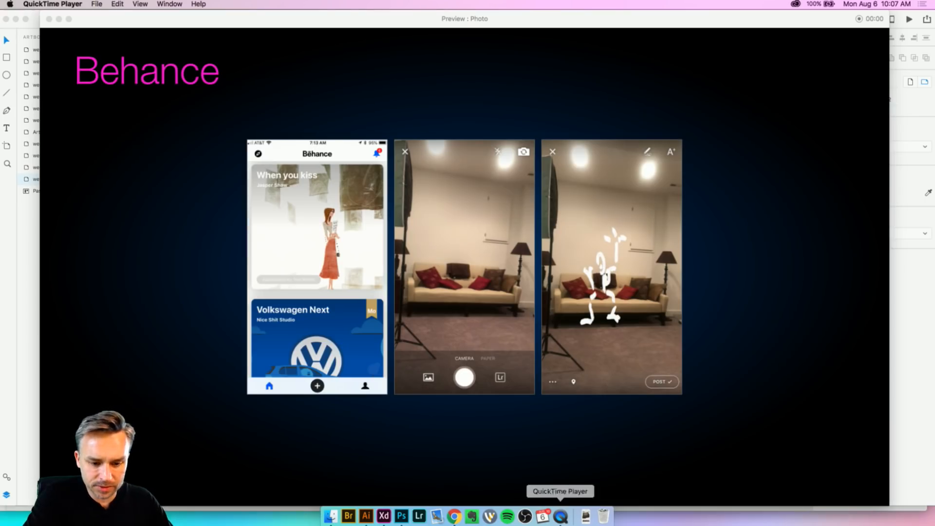
click(565, 518)
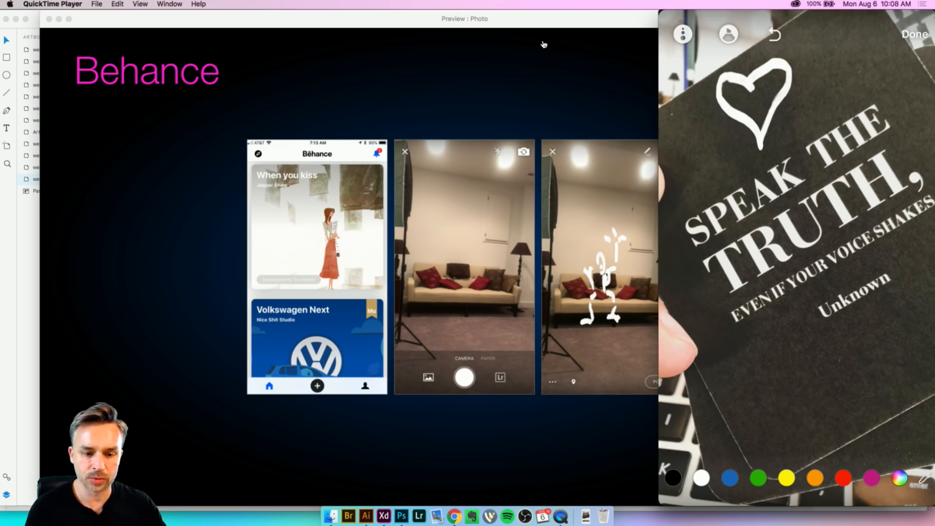
Step: Return to the prototype preview and advance through the Plan/Sketch and Yelp for Photos slides
click(465, 82)
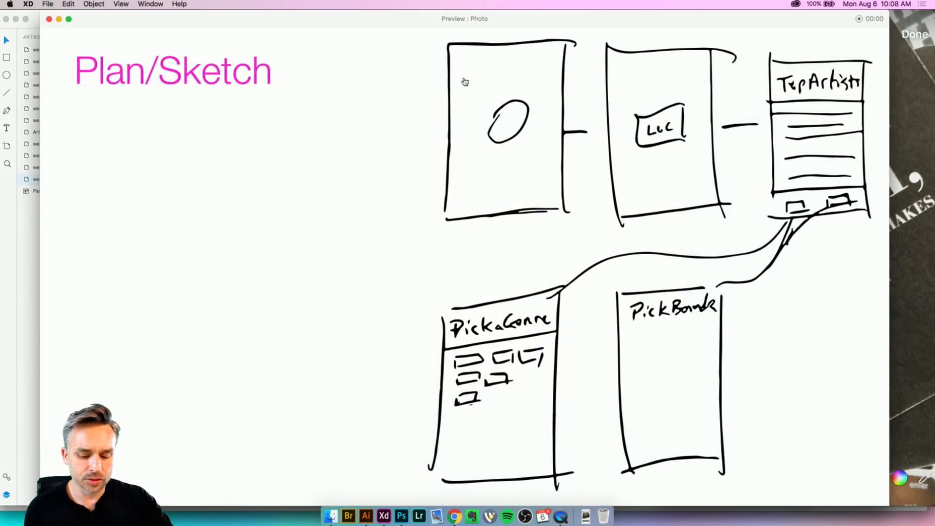
click(464, 82)
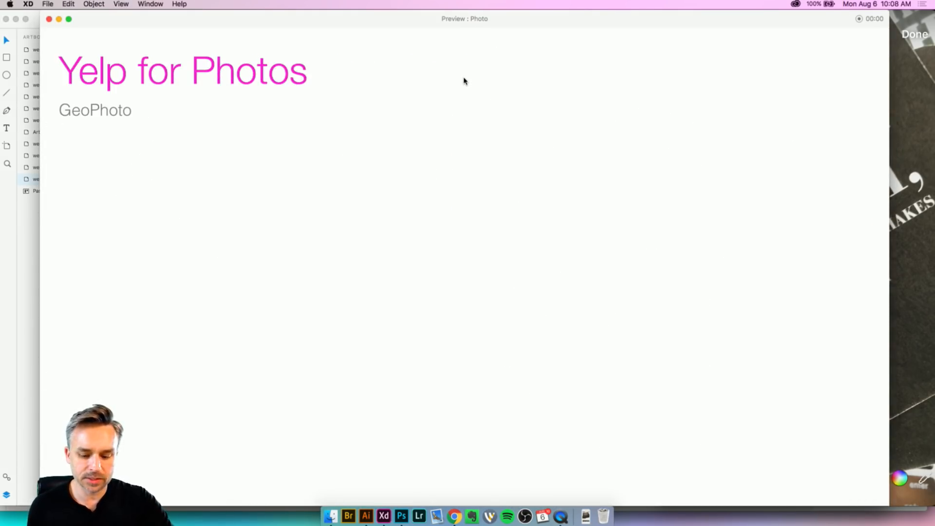
click(465, 81)
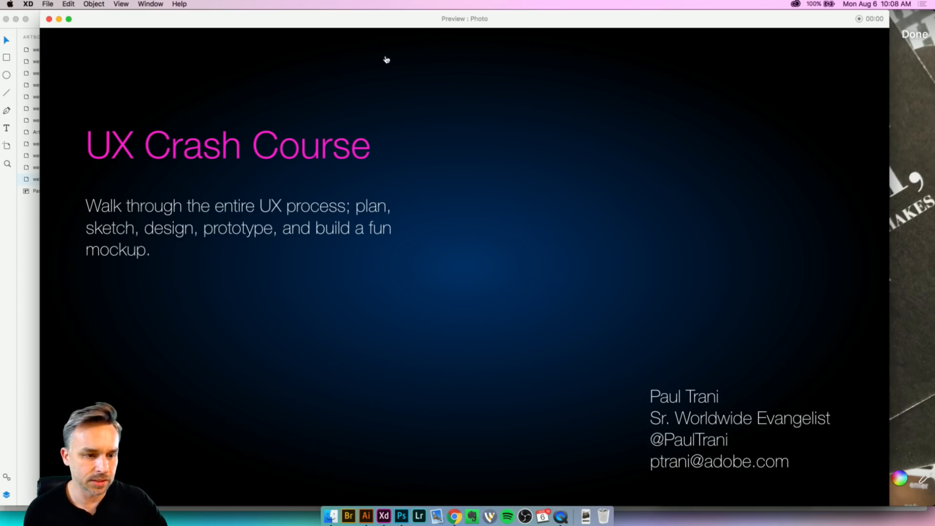
Step: Close the preview and the Photo document, and align the PhotoApp2 window directly beneath the menu bar
click(50, 19)
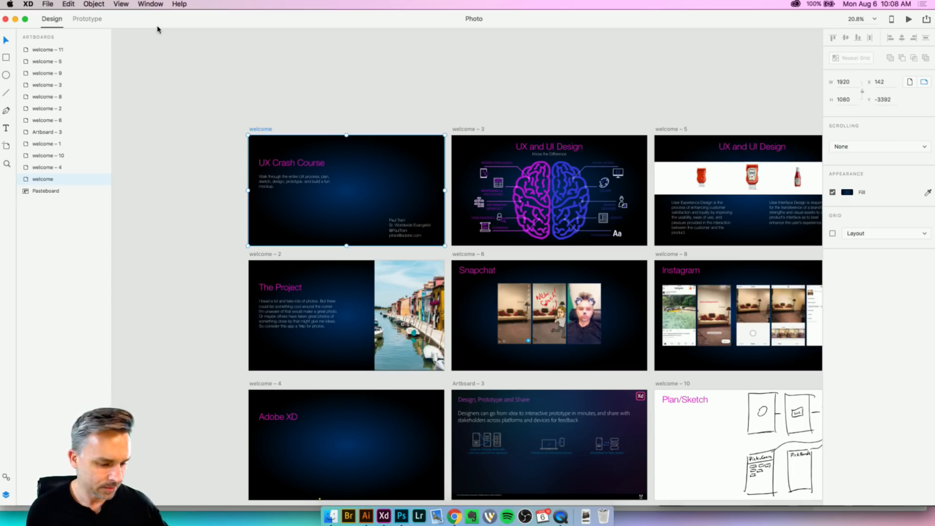
click(277, 72)
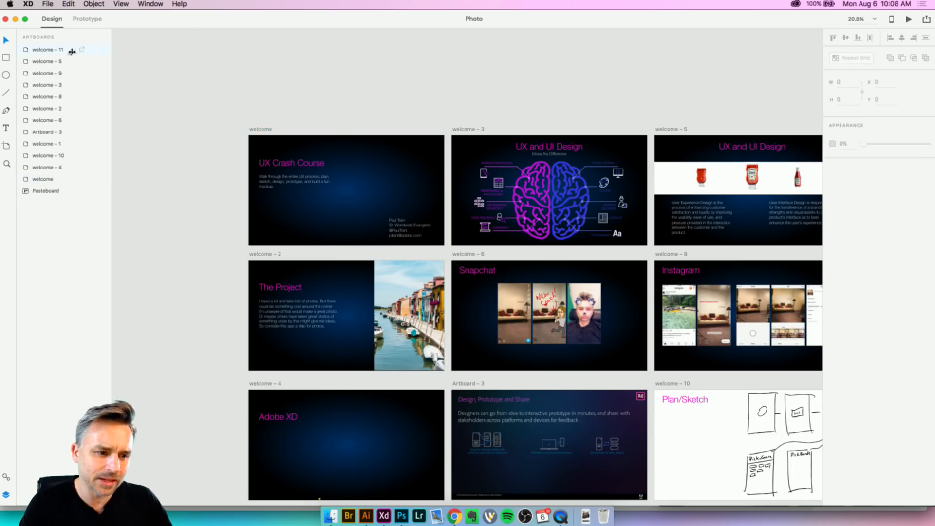
click(5, 19)
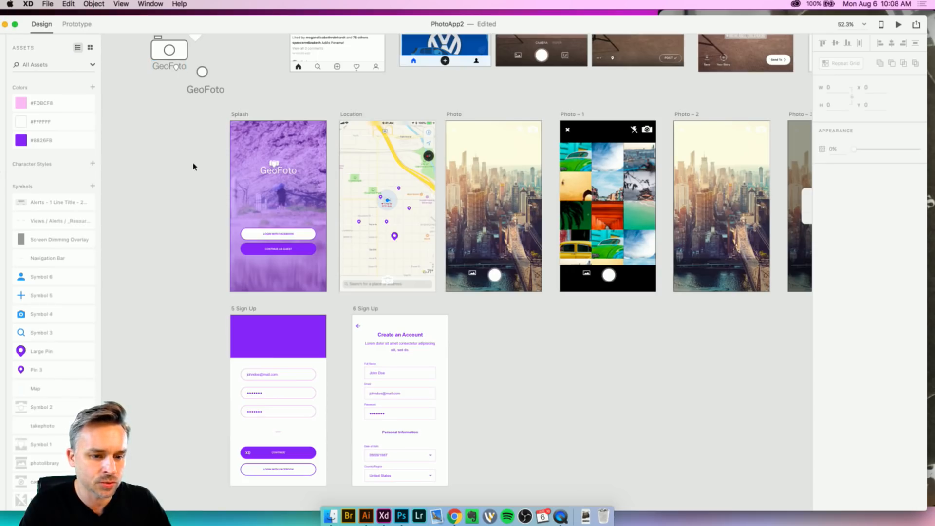
scroll(175, 151, down, 1)
drag(127, 28, 131, 9)
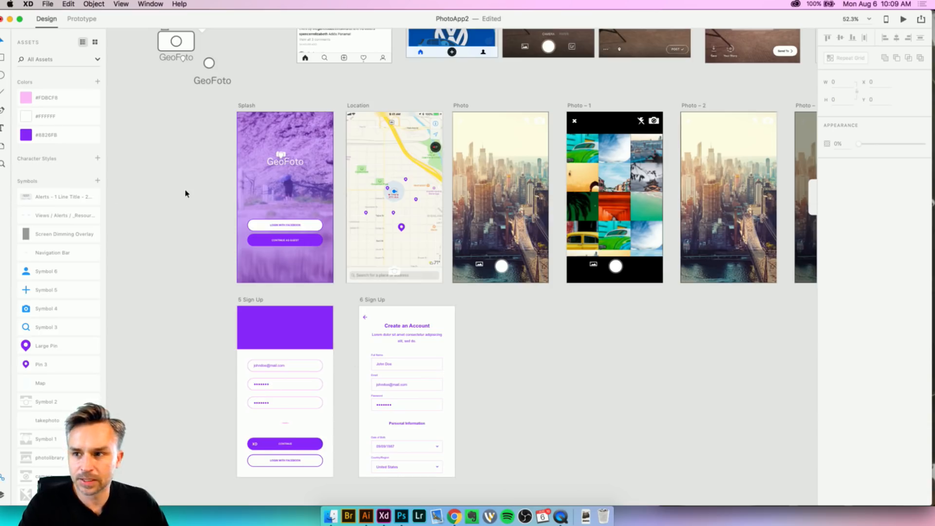
Step: Examine the Instagram and Behance reference screenshots on the pasteboard above the artboards
scroll(194, 134, up, 3)
scroll(194, 134, up, 3)
drag(387, 115, 132, 489)
mouse_move(403, 268)
mouse_down()
mouse_move(374, 341)
mouse_move(425, 333)
mouse_up()
drag(434, 293, 417, 304)
drag(417, 272, 762, 281)
drag(617, 205, 212, 192)
drag(507, 205, 146, 205)
drag(413, 231, 173, 236)
drag(392, 244, 709, 233)
drag(311, 231, 685, 229)
drag(340, 213, 622, 219)
drag(510, 215, 686, 220)
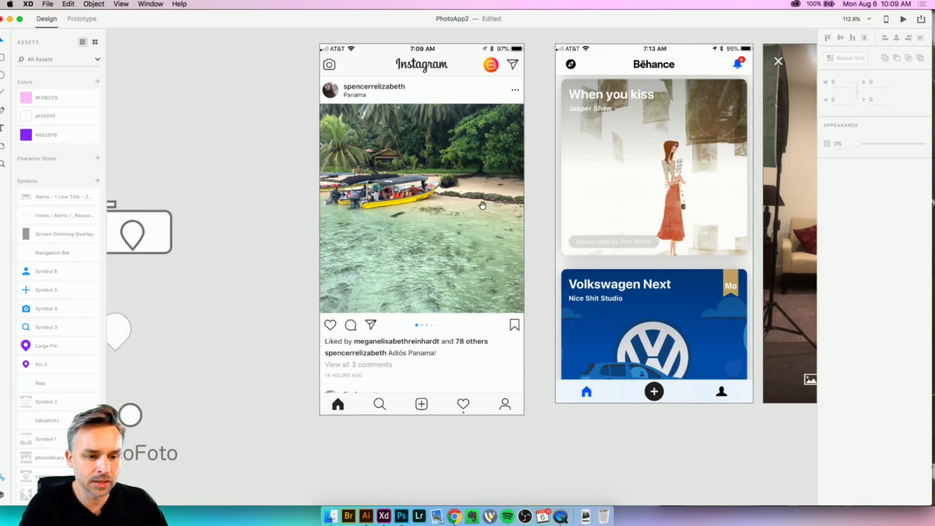
scroll(327, 169, up, 5)
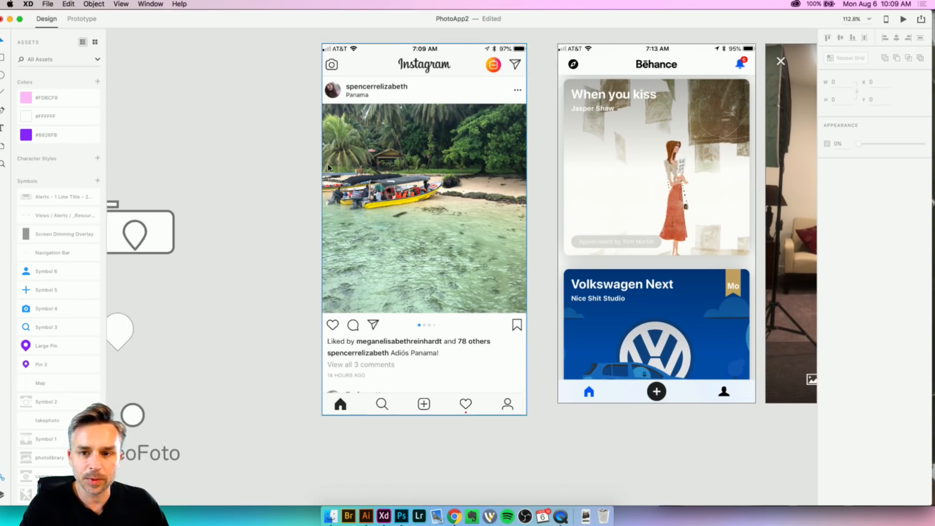
scroll(299, 251, down, 2)
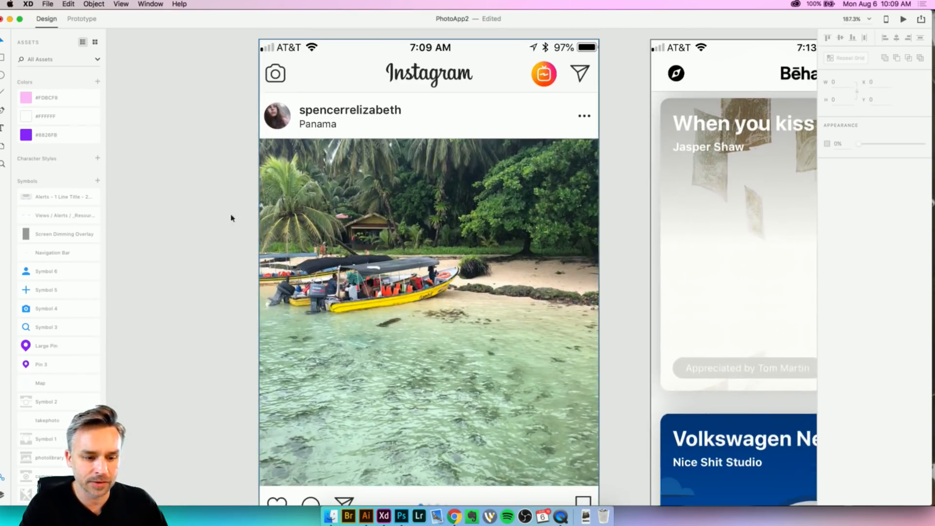
Step: Turn on automatic hiding for the Dock
right_click(572, 515)
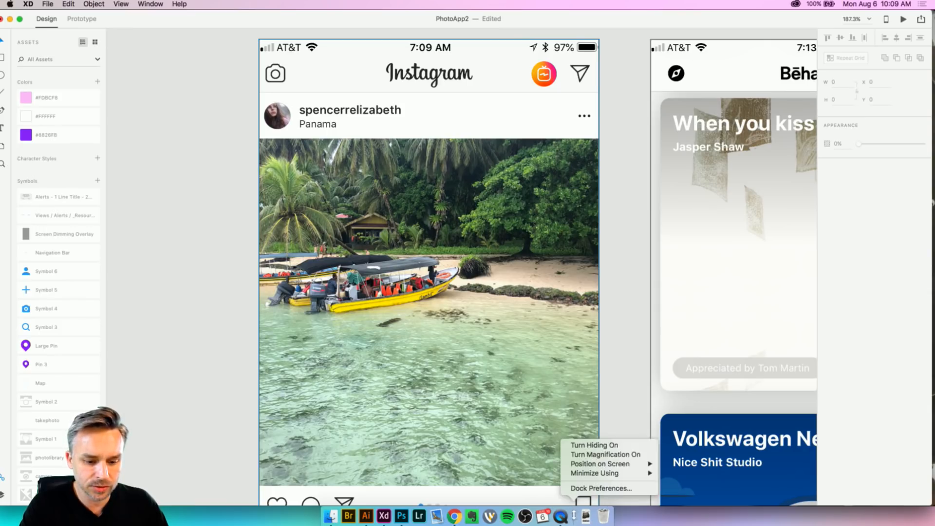
click(577, 445)
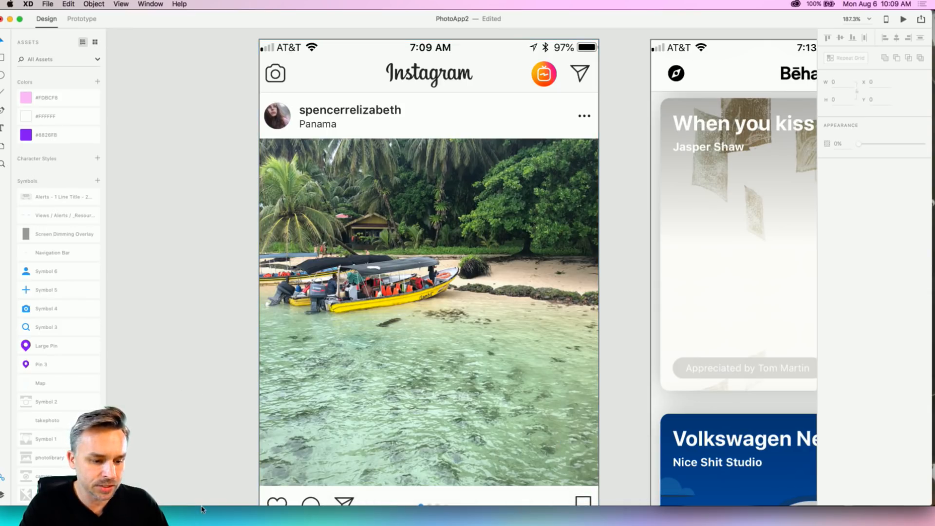
Step: Shift the Instagram reference screenshot slightly to X -160, Y -857.99, show the layers, and lock the image
scroll(321, 148, down, 4)
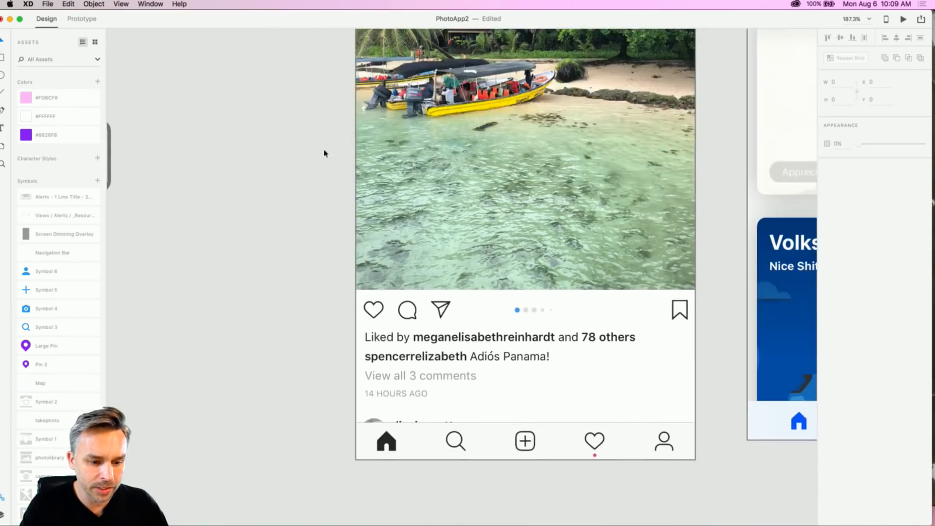
scroll(407, 309, up, 4)
scroll(406, 309, up, 5)
click(357, 202)
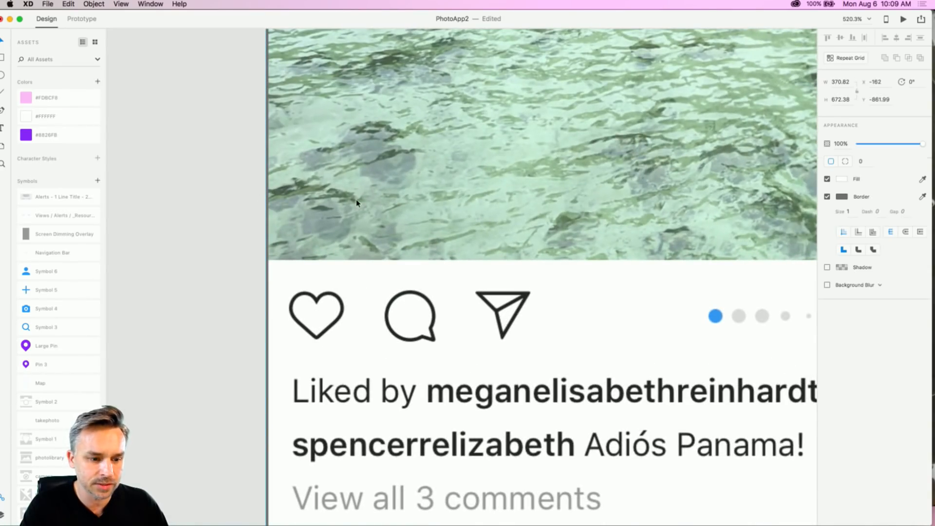
drag(349, 176, 368, 192)
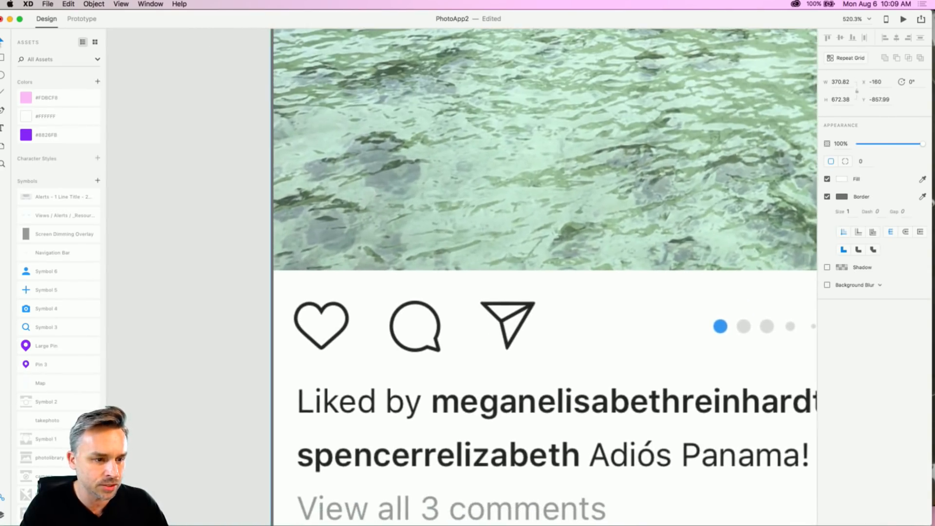
click(3, 514)
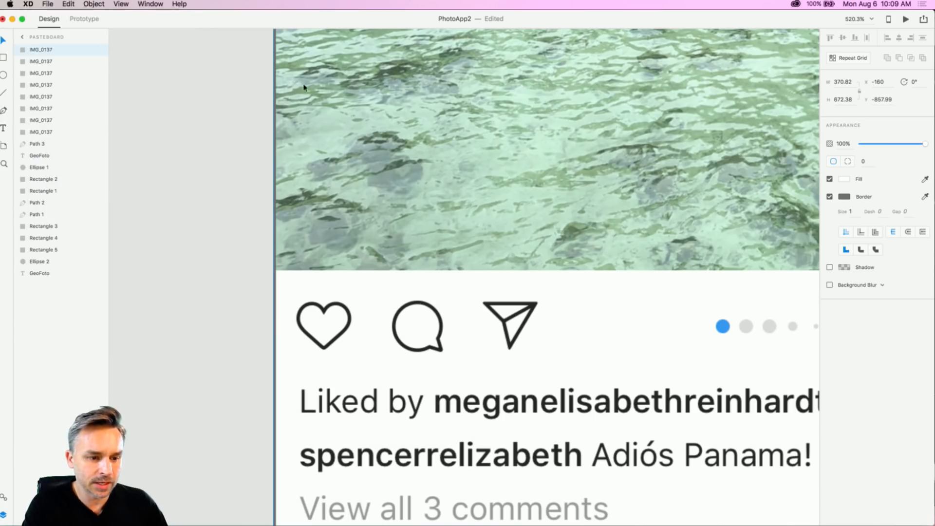
right_click(346, 93)
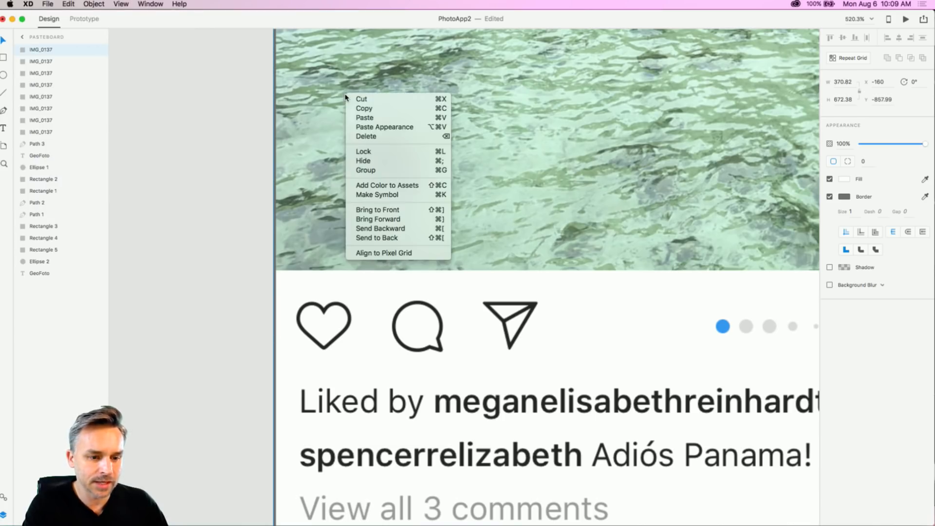
click(375, 155)
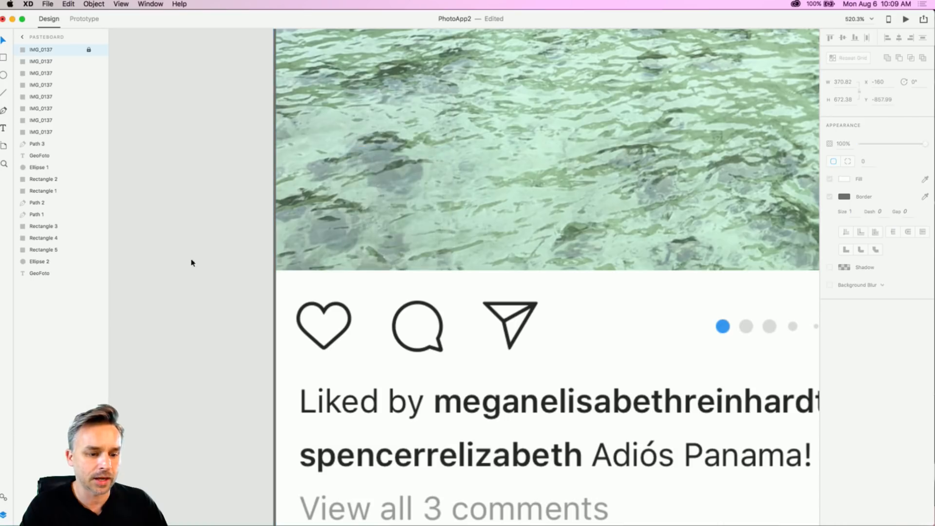
Step: Draw a 20 by 20 circle over Instagram's comment icon and move it onto the empty pasteboard beside the screenshot
click(4, 76)
mouse_move(406, 317)
mouse_down()
mouse_move(443, 379)
mouse_move(442, 371)
mouse_up()
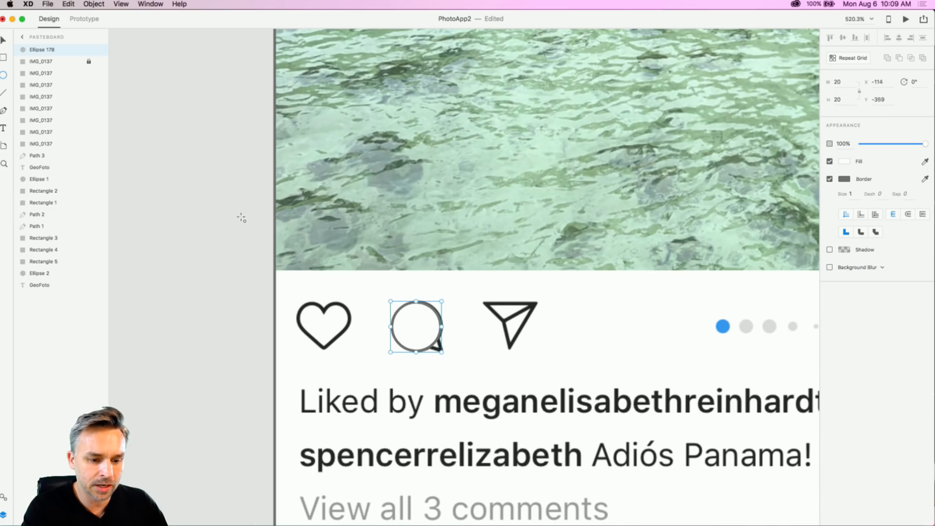
click(4, 42)
drag(413, 331, 247, 180)
scroll(181, 308, up, 8)
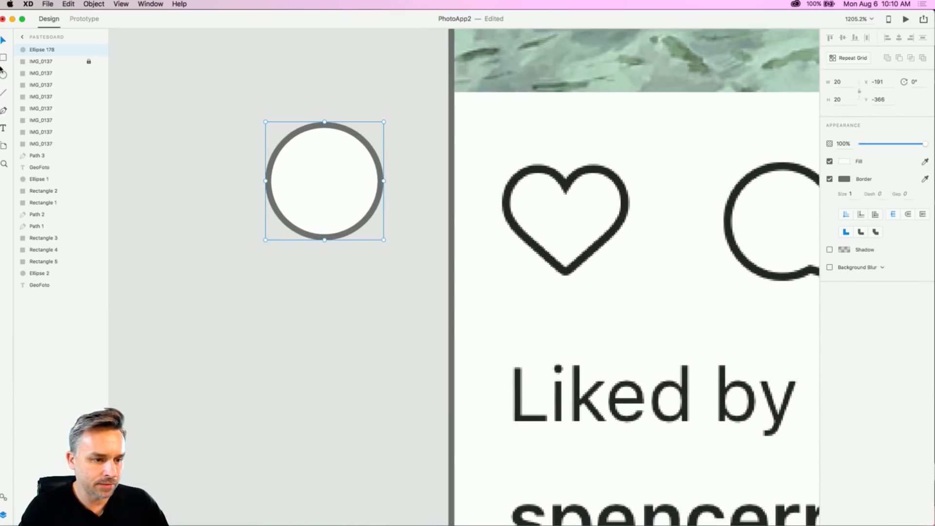
Step: Draw a closed triangular tail with the Pen tool across the circle's lower-right edge and enable its fill
click(4, 110)
click(340, 226)
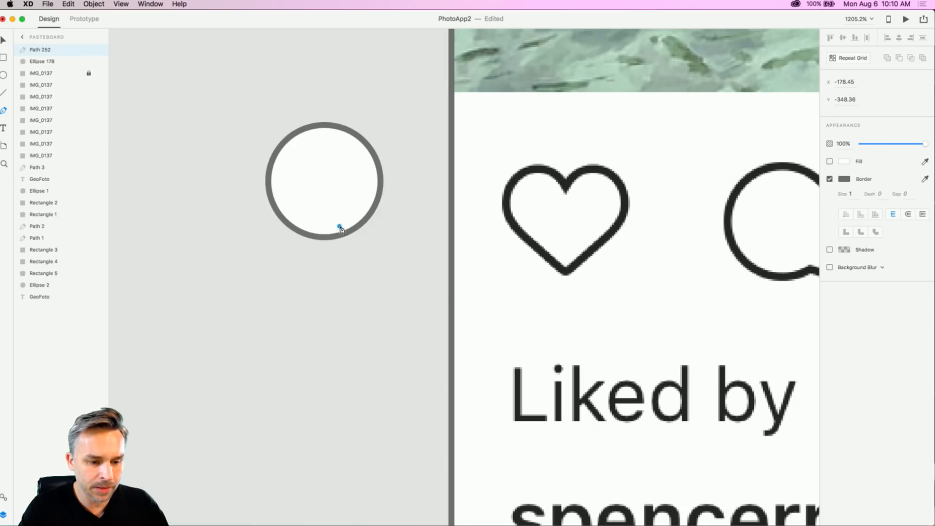
click(383, 251)
click(366, 193)
click(339, 227)
key(Escape)
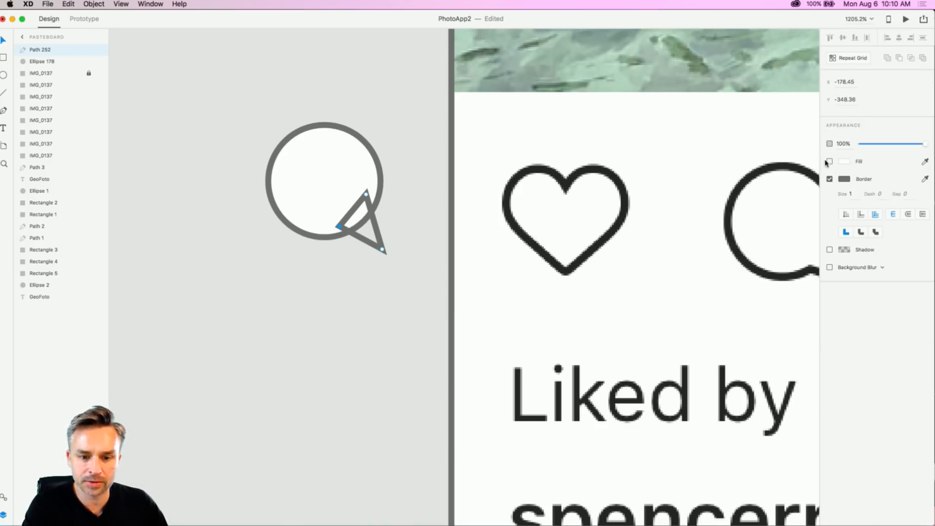
click(830, 162)
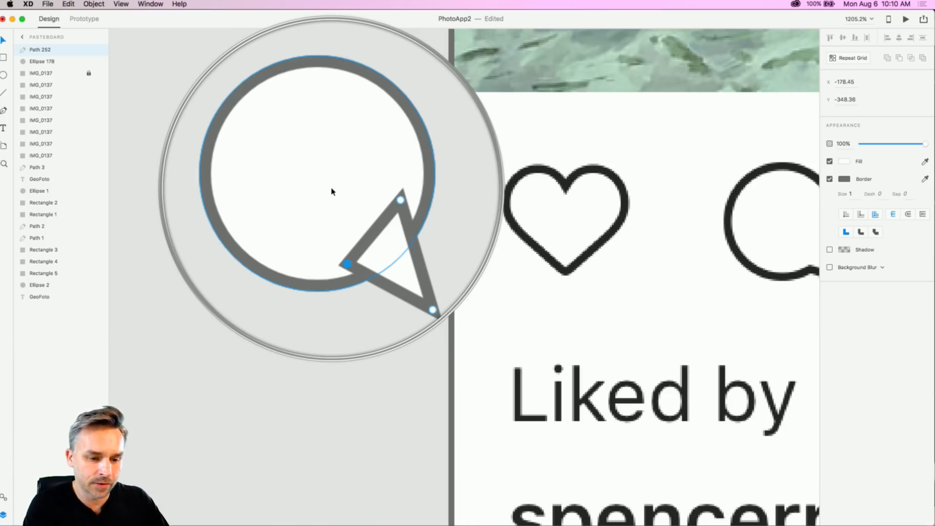
Step: Combine the circle and the triangular tail into one speech-bubble shape with a union (Add) operation
scroll(332, 192, up, 2)
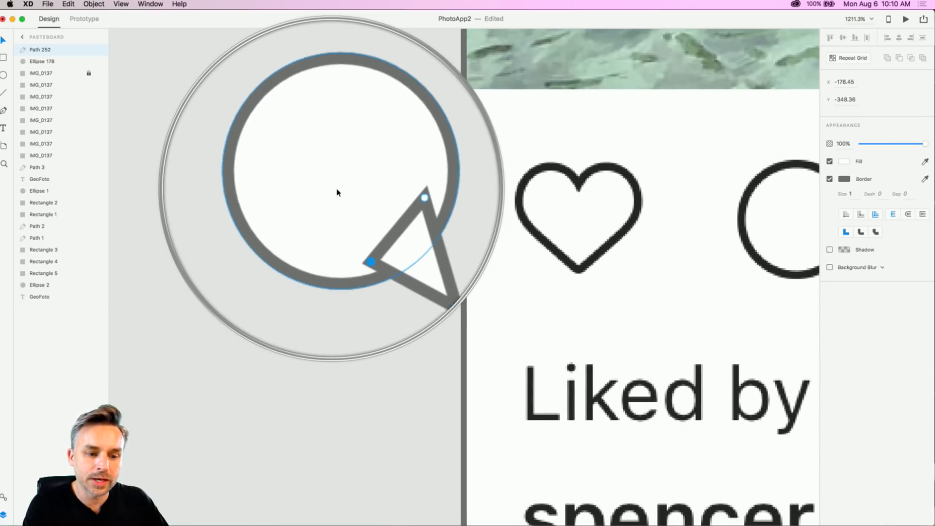
scroll(336, 183, down, 1)
drag(266, 137, 382, 258)
drag(265, 83, 431, 289)
shift+click(317, 163)
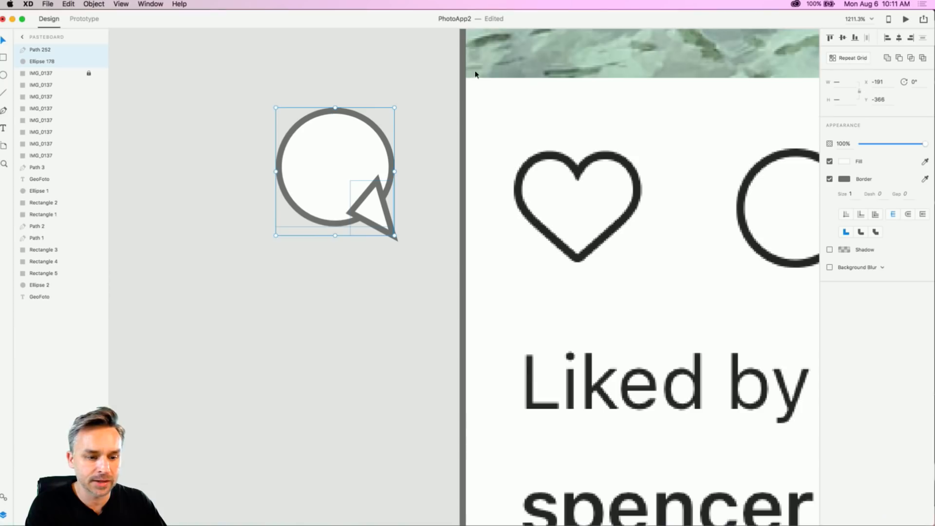
click(887, 58)
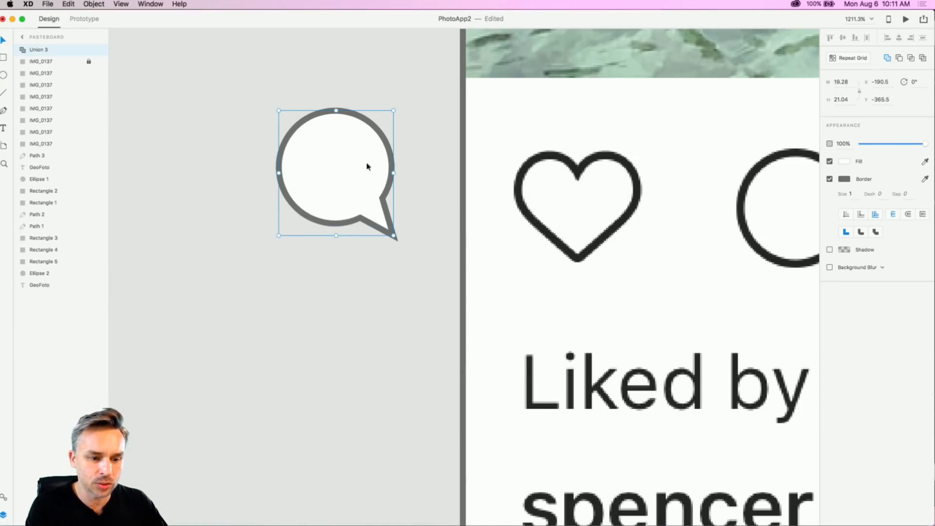
Step: Adjust the circle's position inside the union, shift the tail to about X -179.84, Y -354.05, and rotate it 5°
double_click(337, 162)
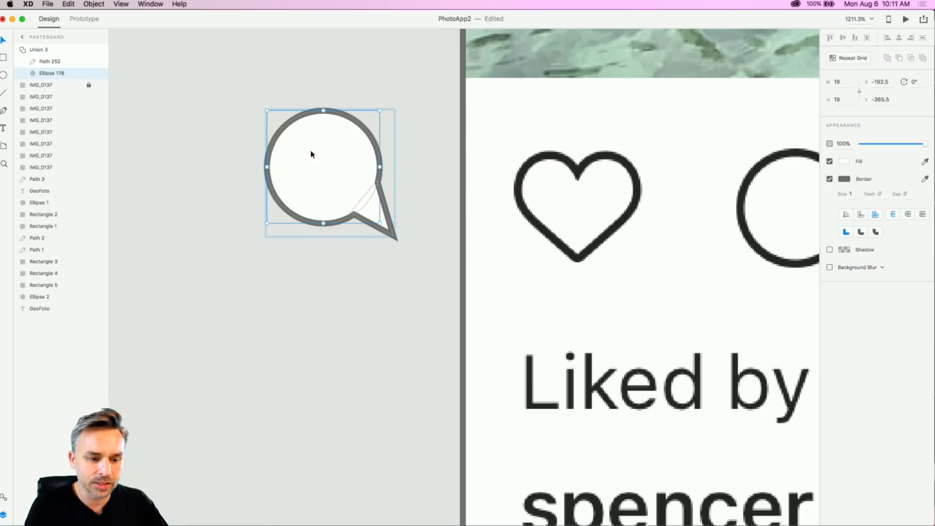
drag(317, 163, 326, 162)
click(370, 220)
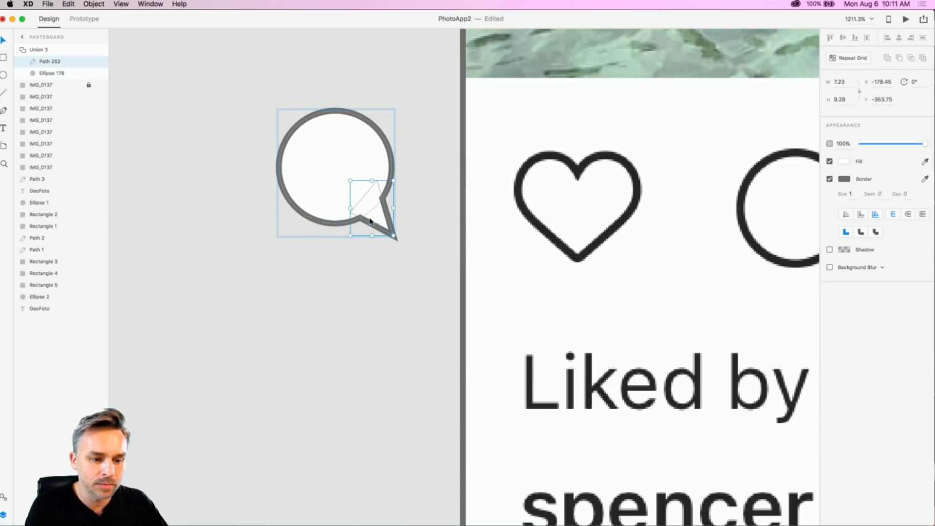
mouse_move(375, 224)
mouse_down()
mouse_move(336, 195)
mouse_move(338, 184)
mouse_move(361, 244)
mouse_move(369, 229)
mouse_up()
scroll(254, 142, right, 1)
scroll(255, 130, left, 1)
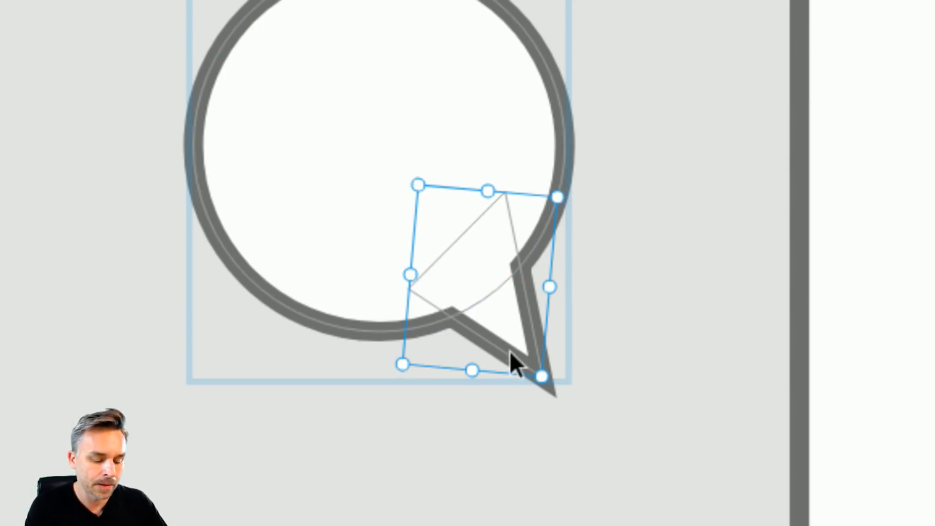
Step: Convert the tip of the speech bubble's tail into a curve point and shorten its handles for a tighter rounded end
click(509, 419)
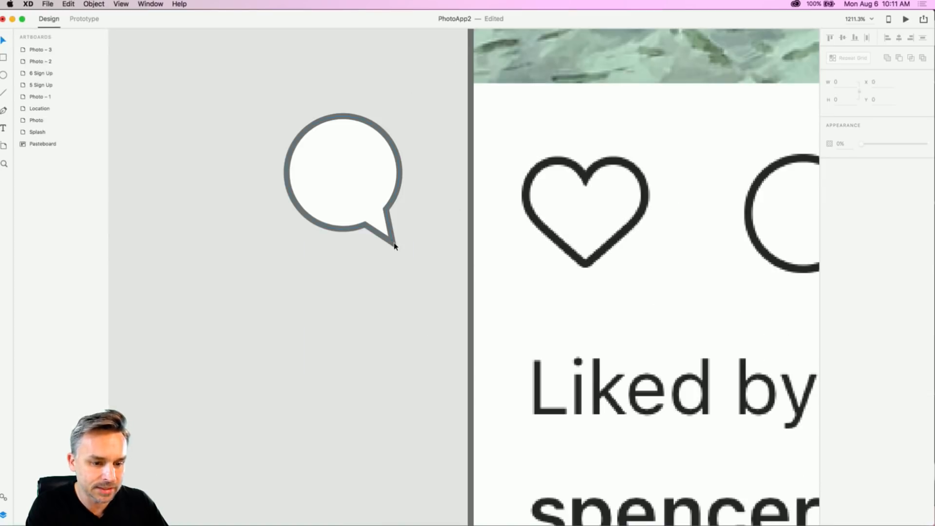
click(394, 245)
double_click(393, 244)
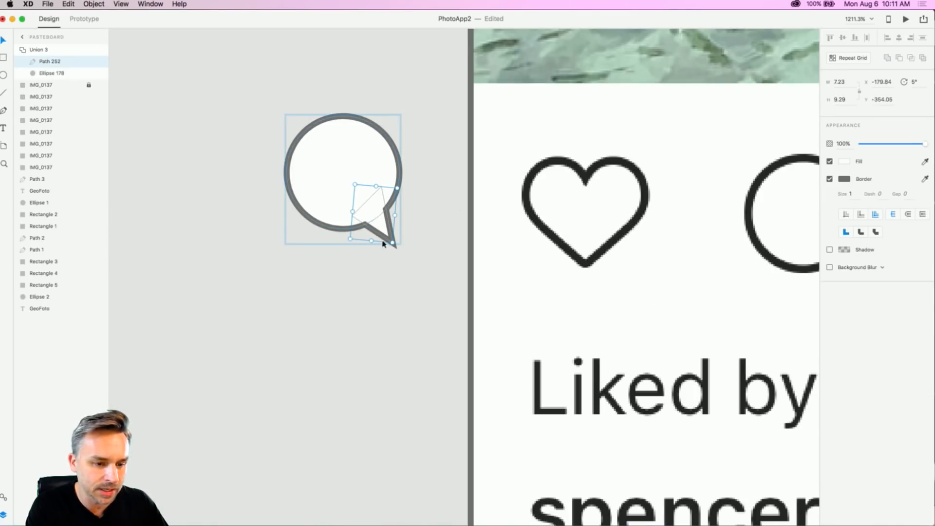
double_click(392, 243)
click(393, 243)
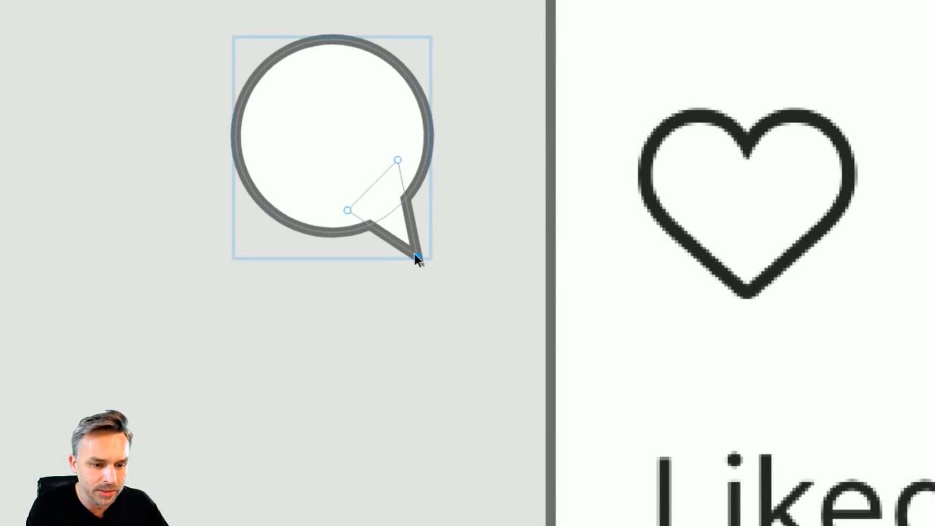
double_click(416, 258)
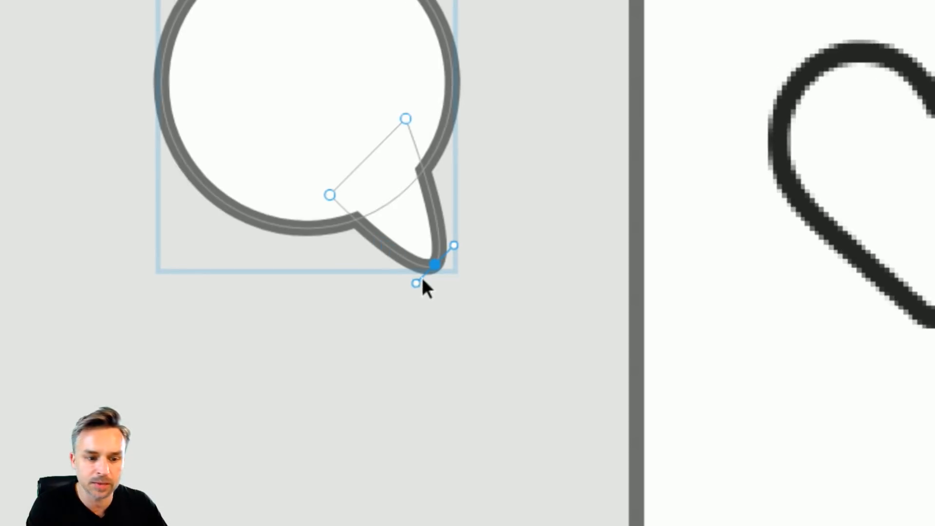
mouse_move(417, 284)
mouse_down()
mouse_move(434, 270)
mouse_move(412, 284)
mouse_move(422, 271)
mouse_up()
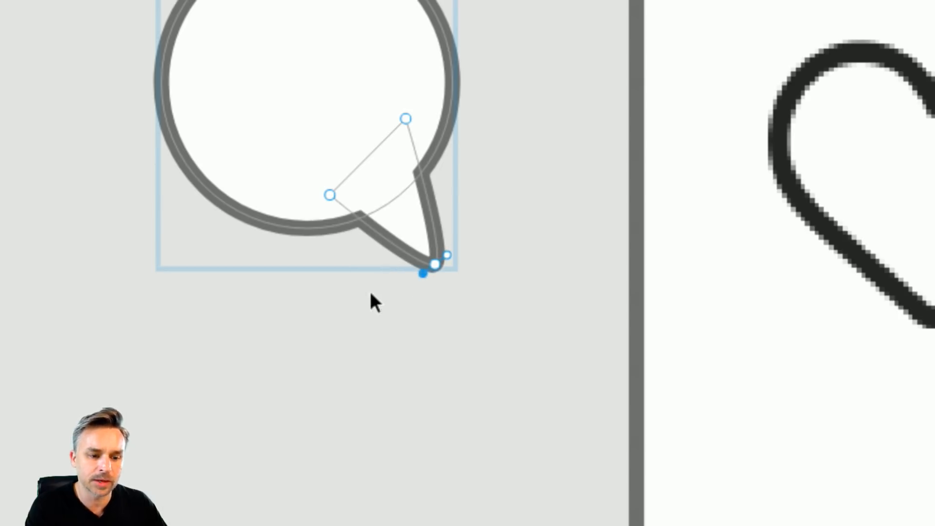
key(Escape)
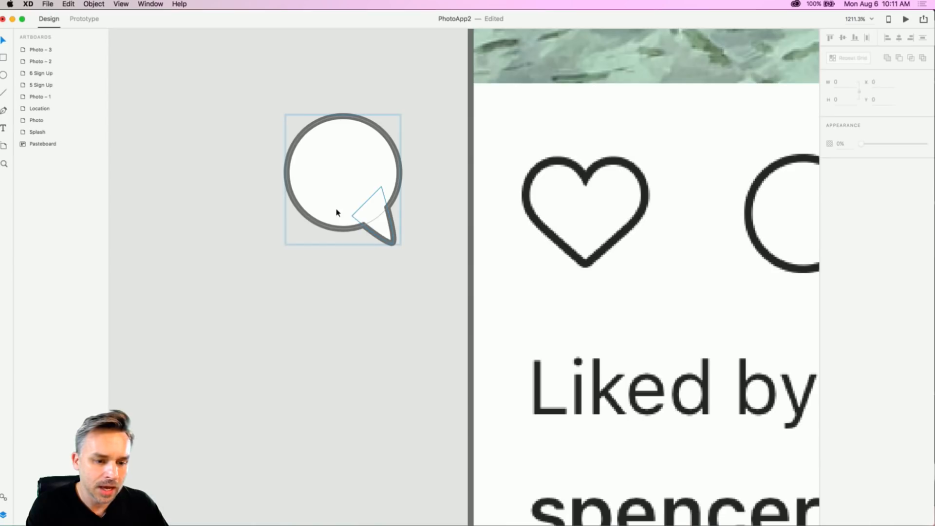
click(248, 70)
Step: Give the speech bubble's border round joins and change its colour to black
click(330, 151)
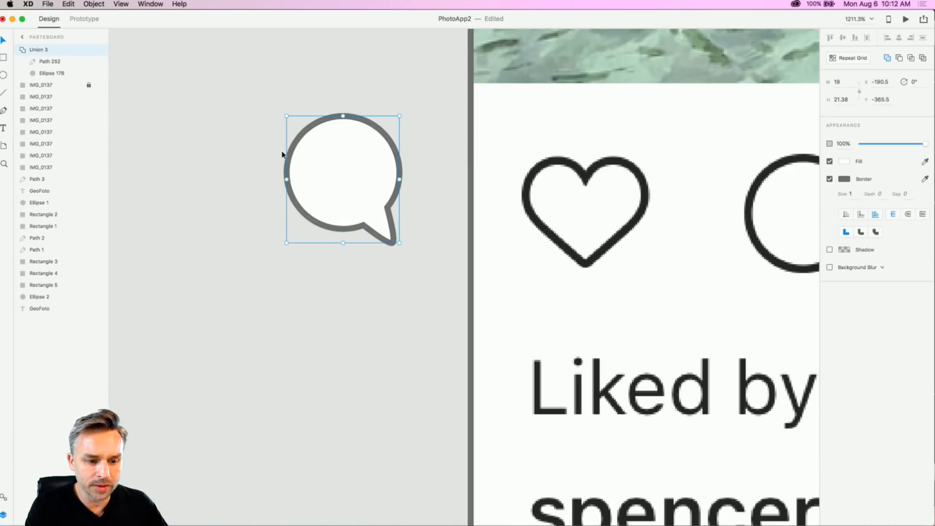
scroll(327, 190, left, 1)
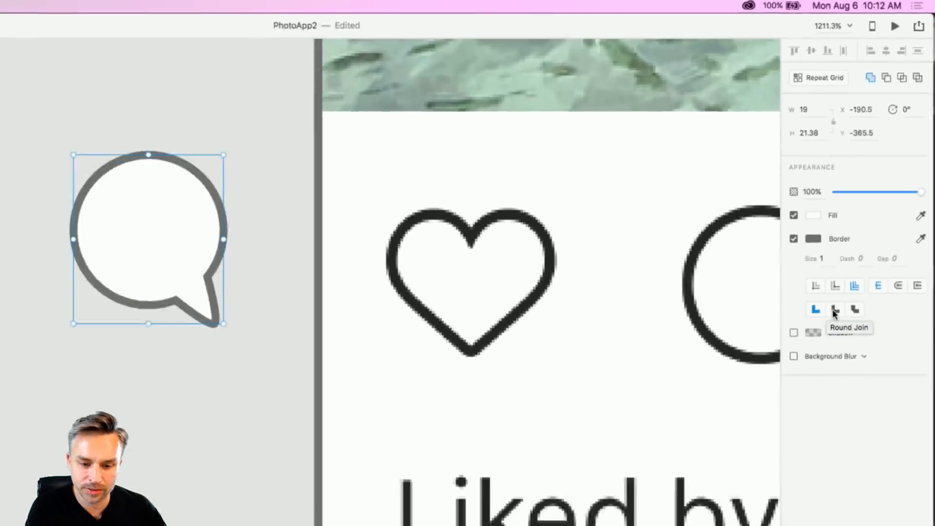
click(569, 378)
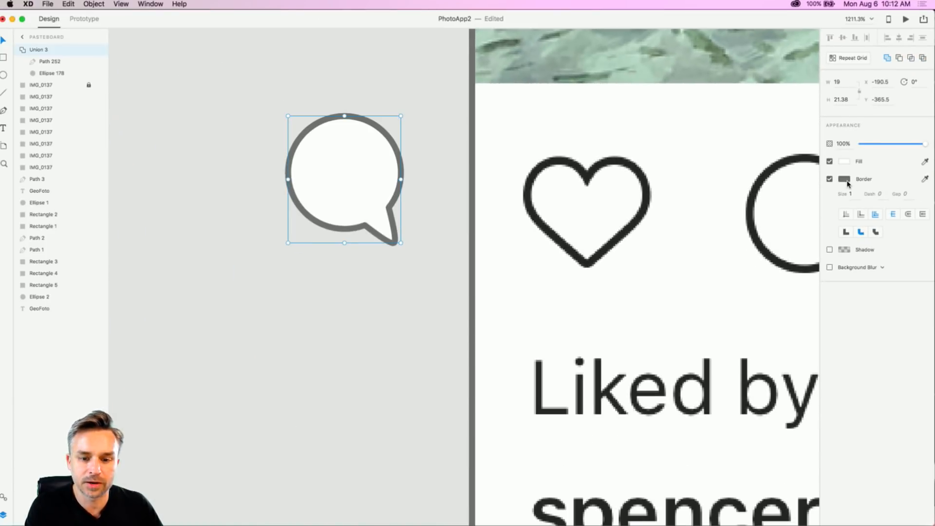
click(828, 216)
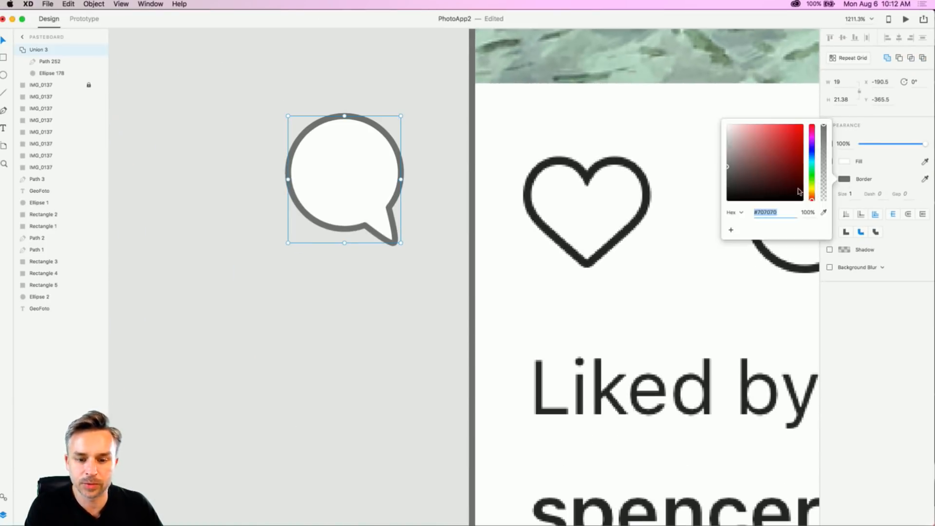
drag(729, 197, 721, 217)
click(206, 321)
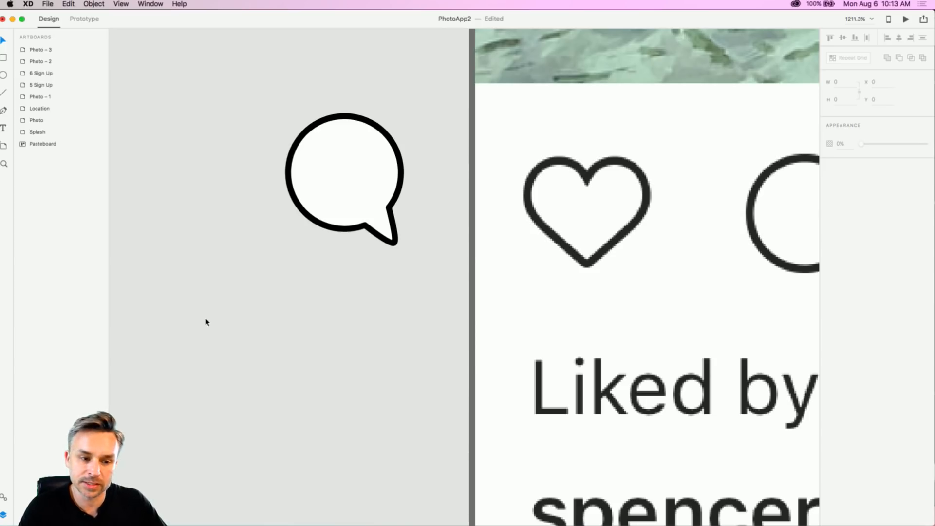
Step: Move the speech bubble to X -189.5, Y -361.5 and rotate its tail to 352°
click(314, 176)
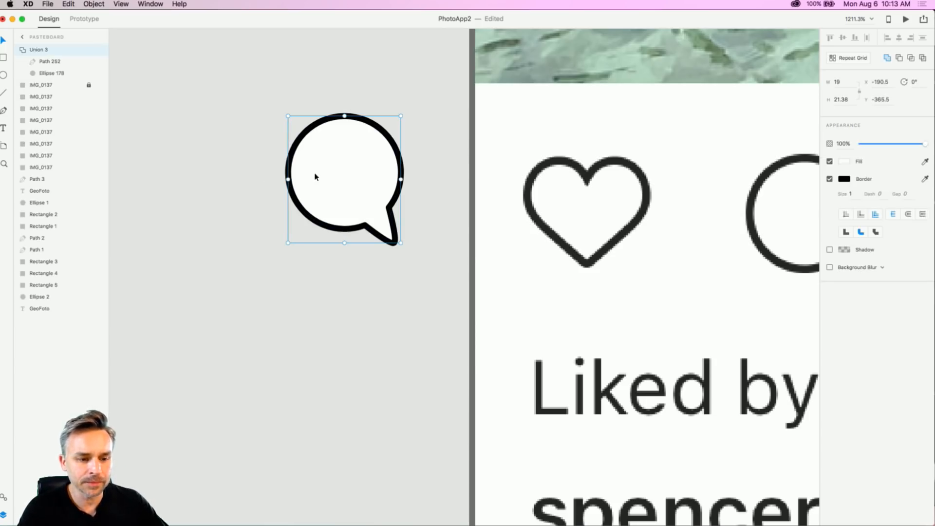
drag(310, 170, 313, 192)
scroll(340, 204, right, 5)
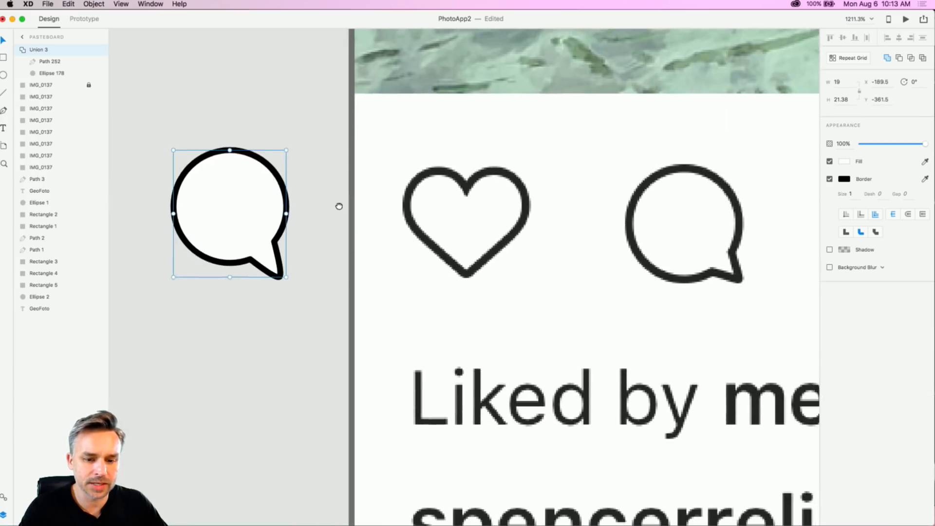
double_click(269, 268)
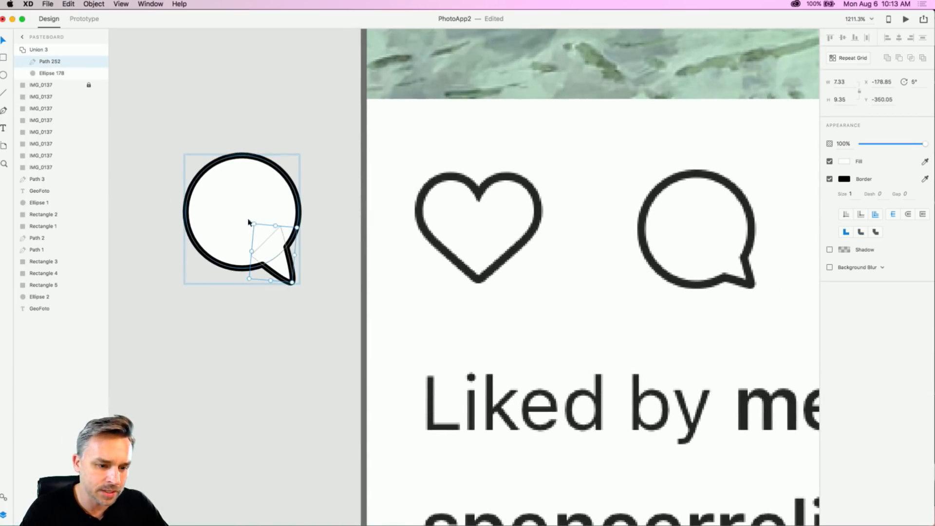
drag(253, 221, 249, 229)
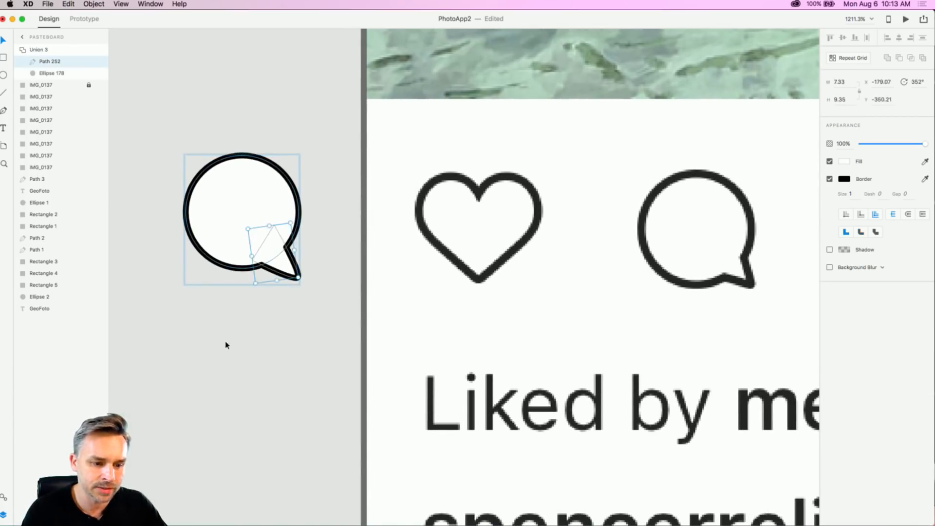
click(217, 316)
click(3, 76)
click(6, 114)
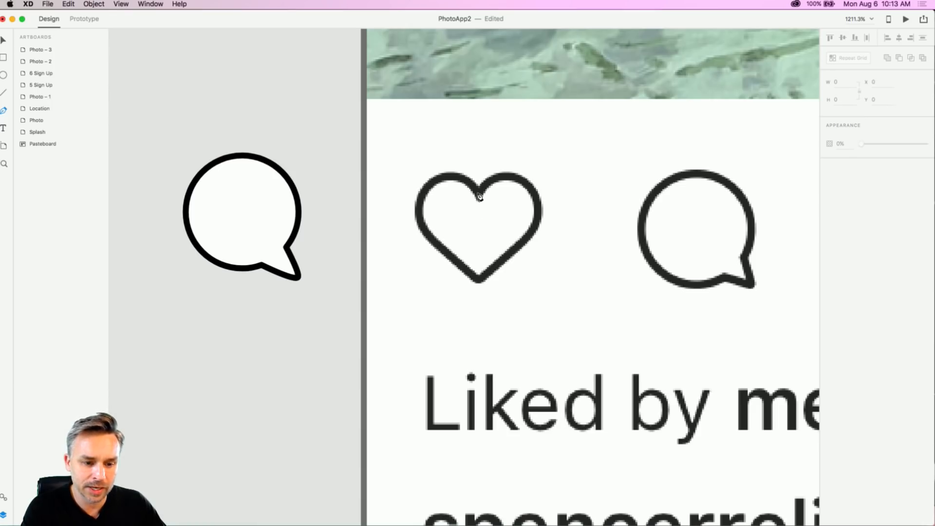
click(478, 279)
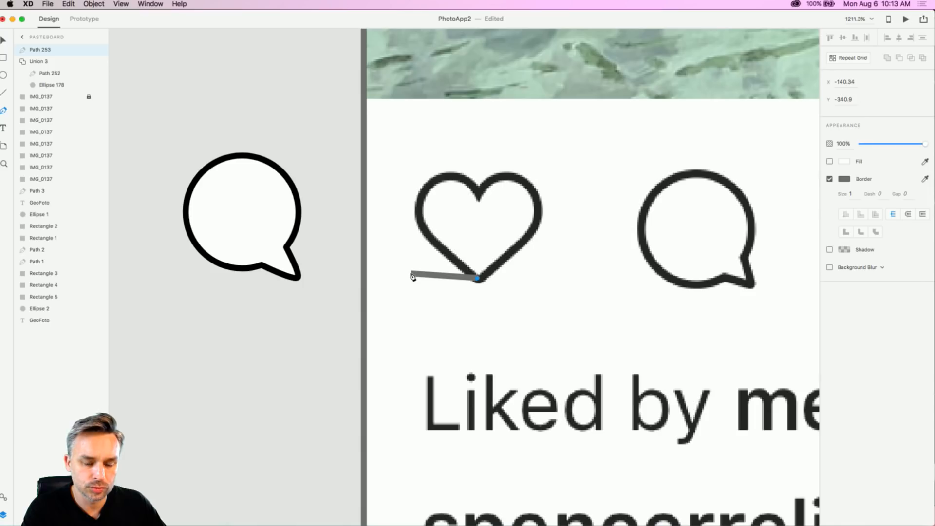
click(3, 42)
click(479, 280)
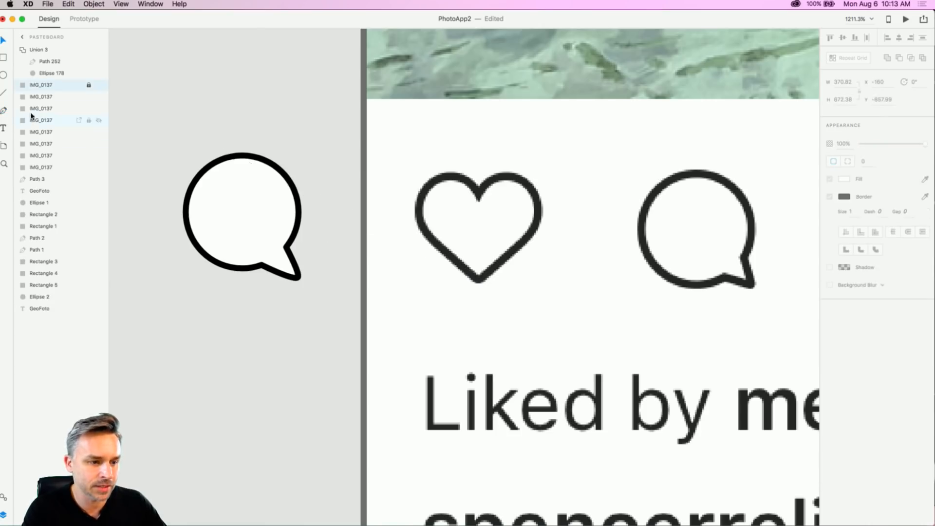
Step: Draw a circle about 14 by 14 over the left lobe of the screenshot's heart icon
click(3, 75)
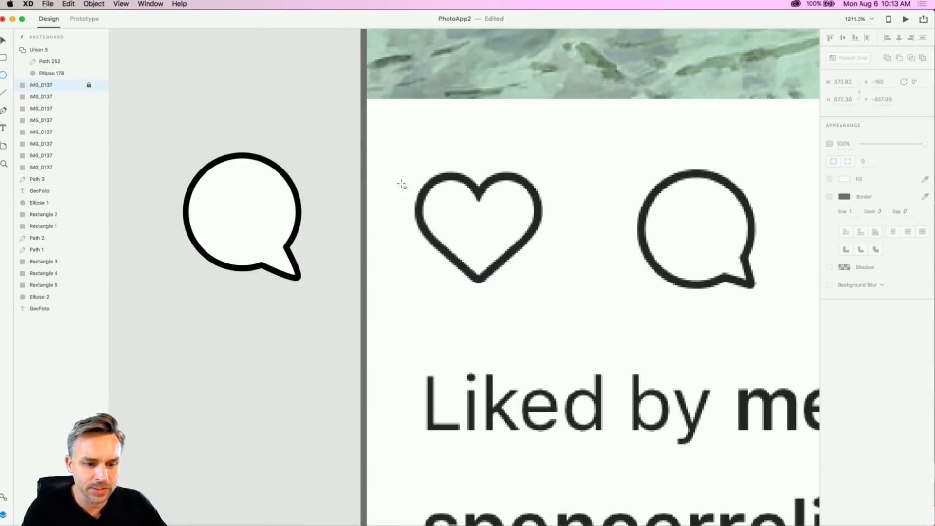
drag(446, 212, 484, 275)
click(3, 41)
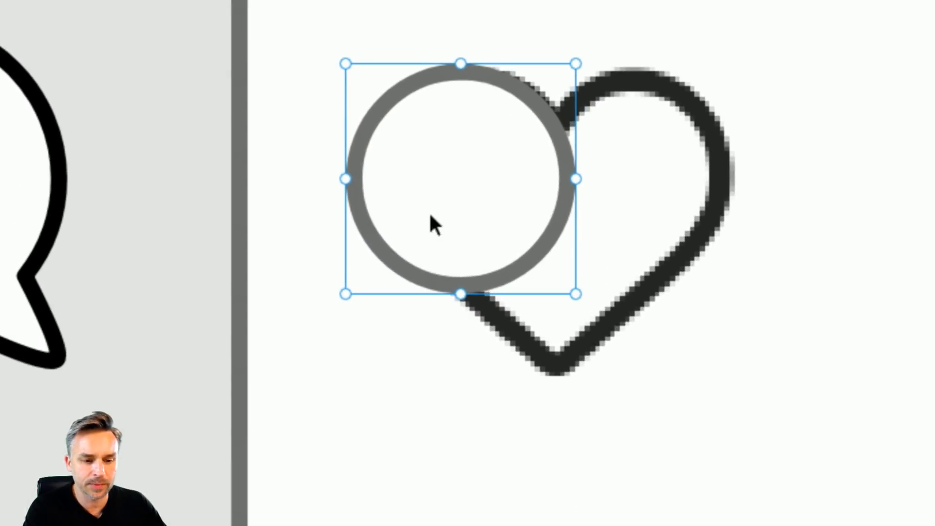
Step: Pull the circle's bottom anchor down to a height of about 19.64 and make it a sharp corner, forming a teardrop
double_click(436, 200)
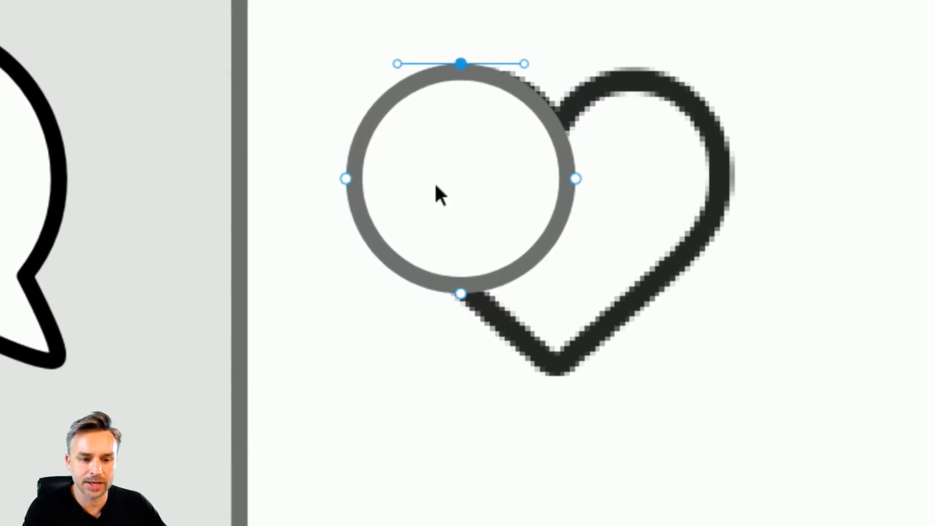
click(460, 294)
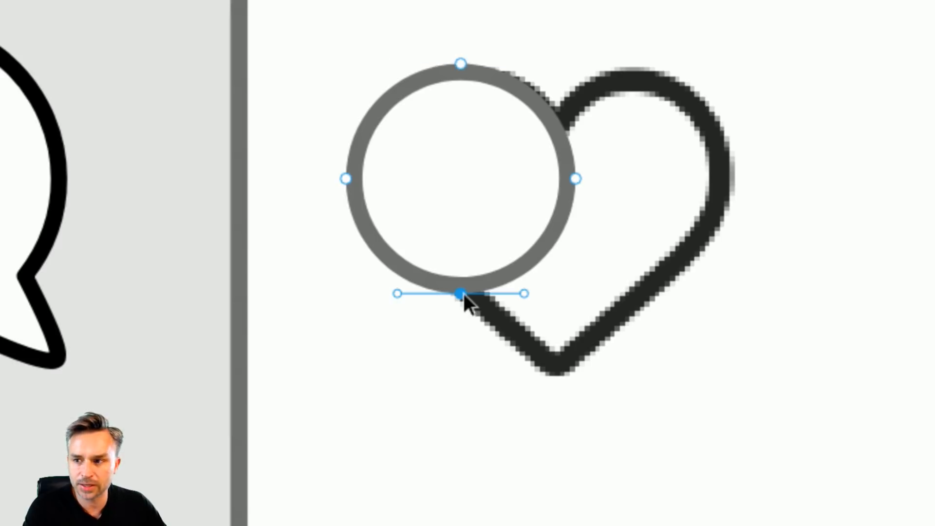
drag(463, 293, 463, 384)
double_click(465, 341)
key(Escape)
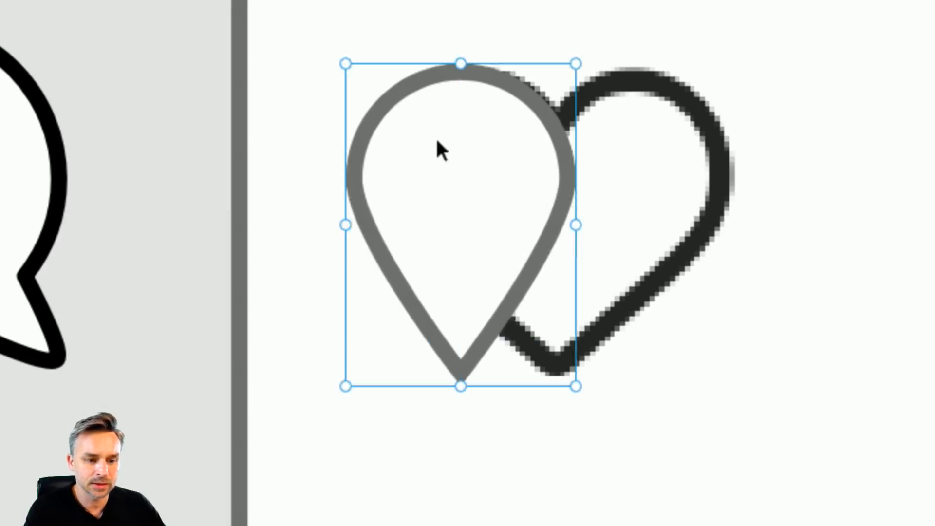
Step: Try rotating the teardrop freehand to about 334°, and reset its rotation to 0°
drag(334, 57, 310, 148)
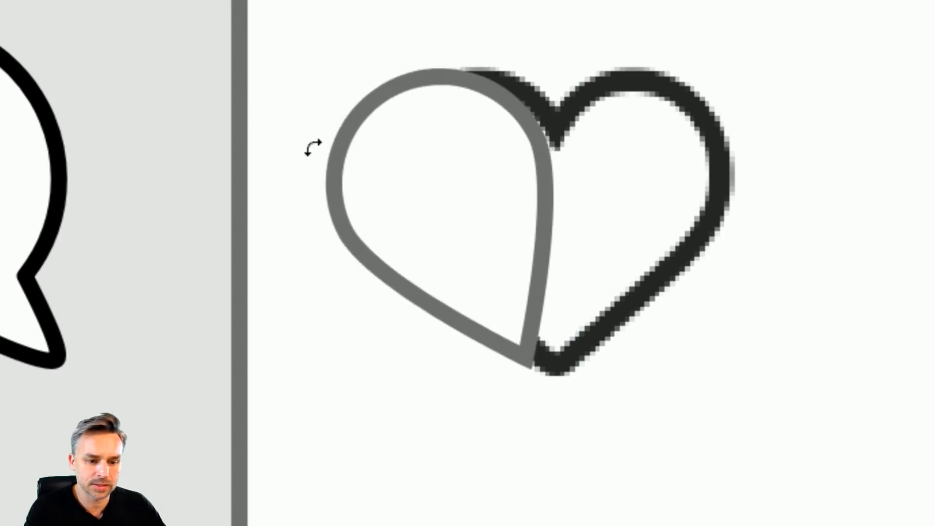
key(Escape)
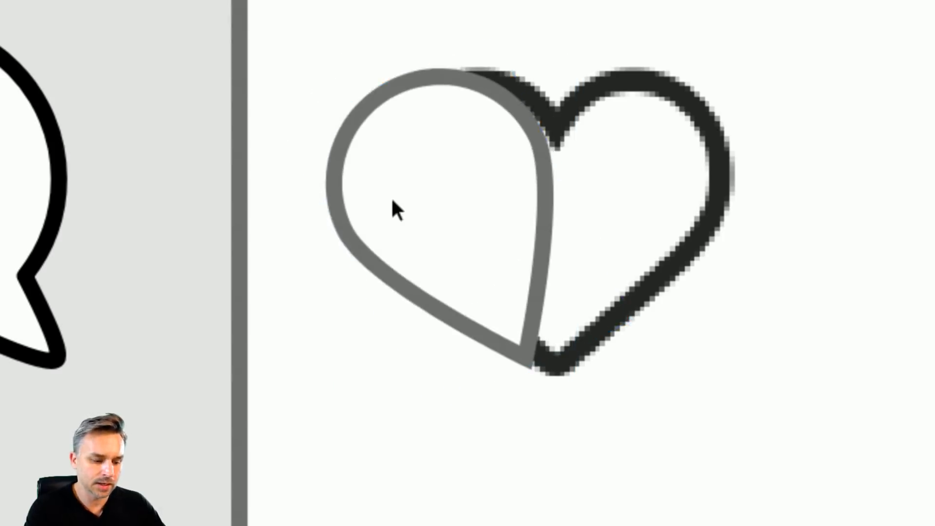
click(366, 177)
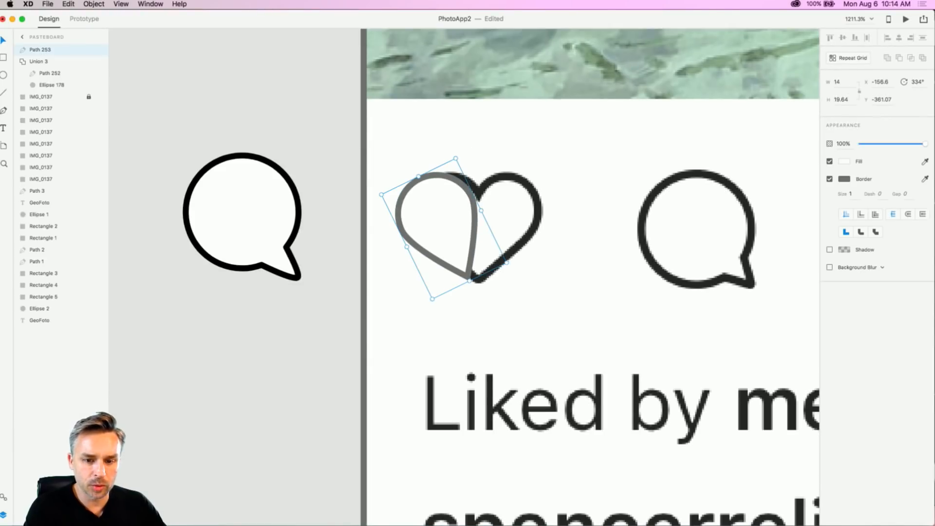
click(920, 82)
text(0)
key(Return)
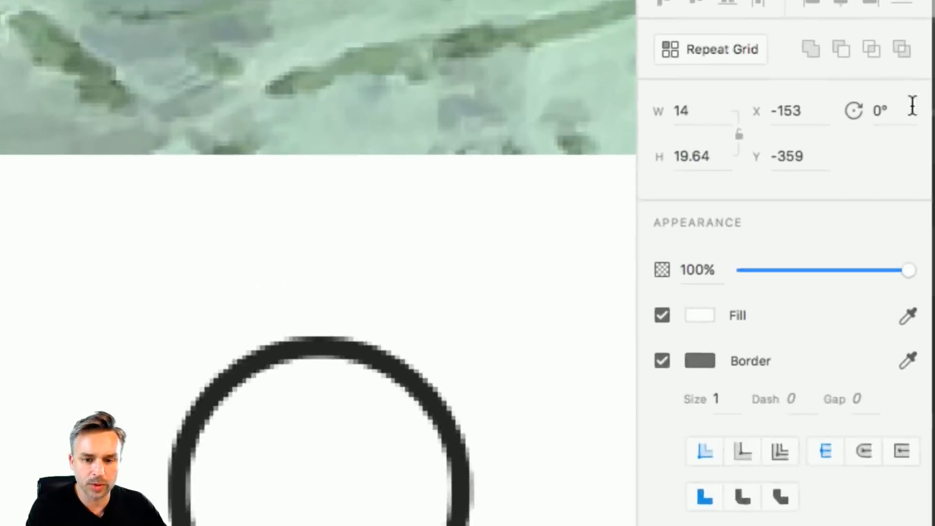
Step: Rotate the teardrop to 30° and place it over the heart's right lobe
click(877, 113)
text(30)
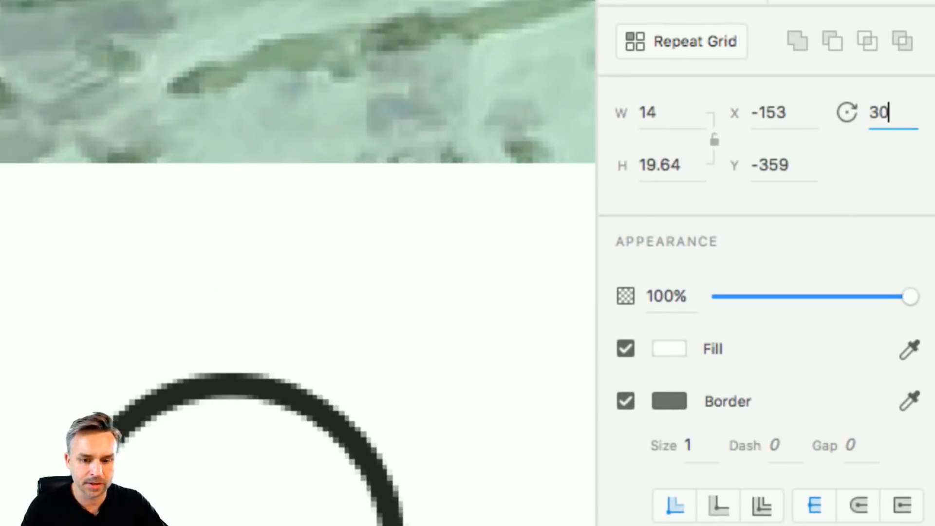
key(Return)
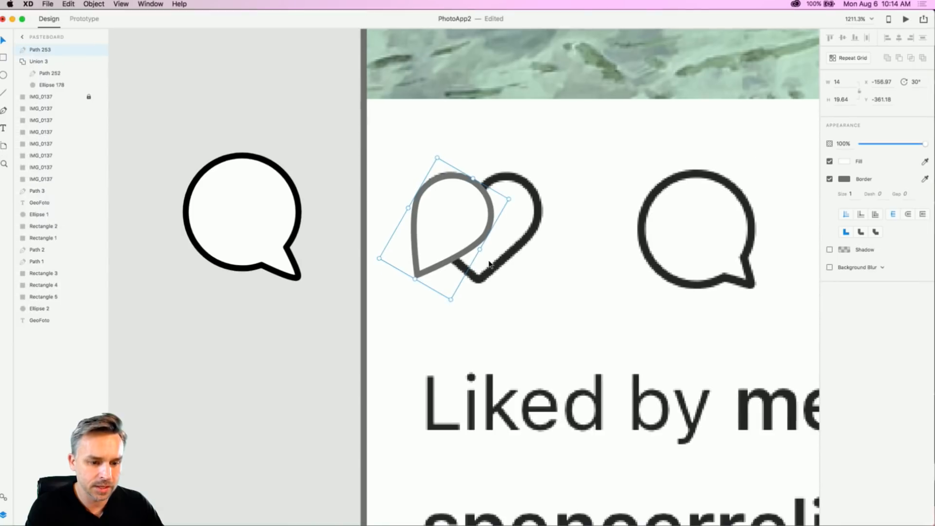
mouse_move(429, 228)
mouse_down()
mouse_move(497, 221)
mouse_move(423, 227)
mouse_up()
Step: Add a duplicate of the teardrop for the heart's left half and set its rotation to 330°
click(919, 81)
text(0)
key(Return)
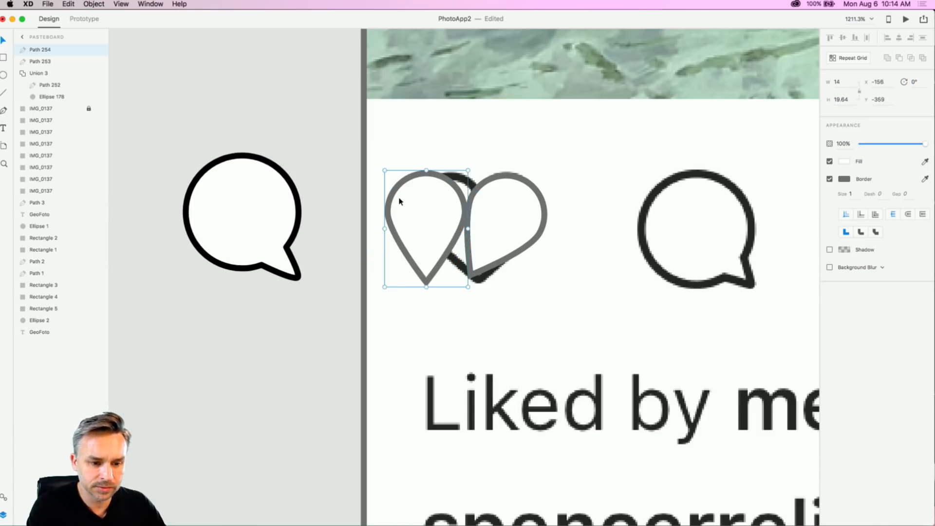
click(920, 82)
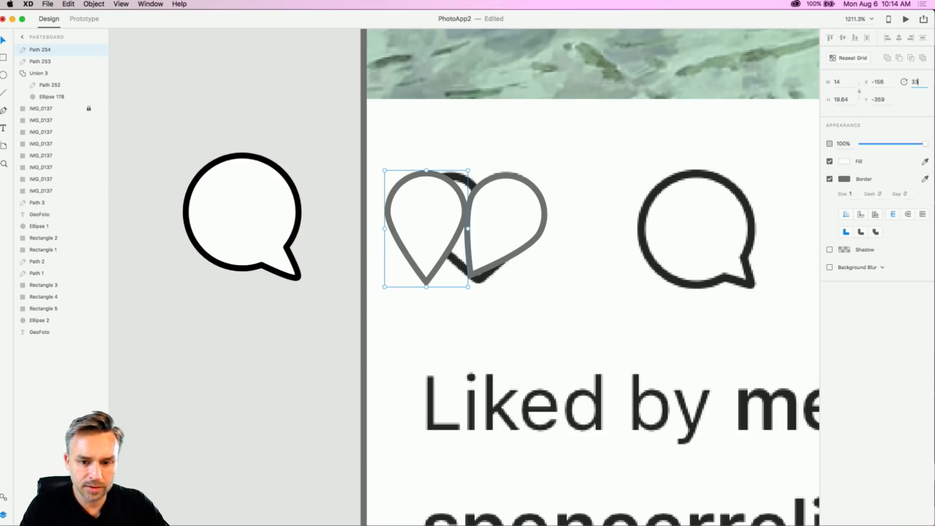
key(Return)
Step: Try to form the heart by uniting the two teardrops brought together at their points and stretching the union to about 23.52 high
drag(404, 220, 422, 223)
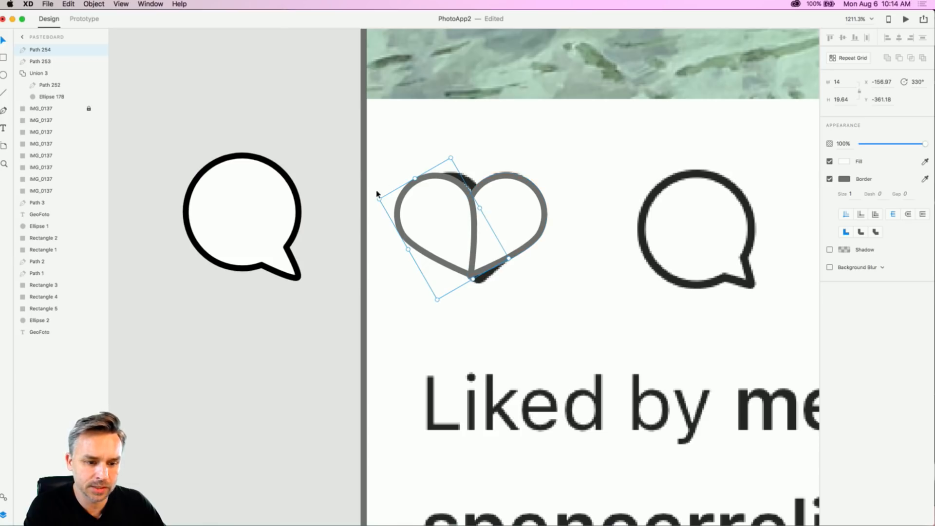
shift+click(502, 203)
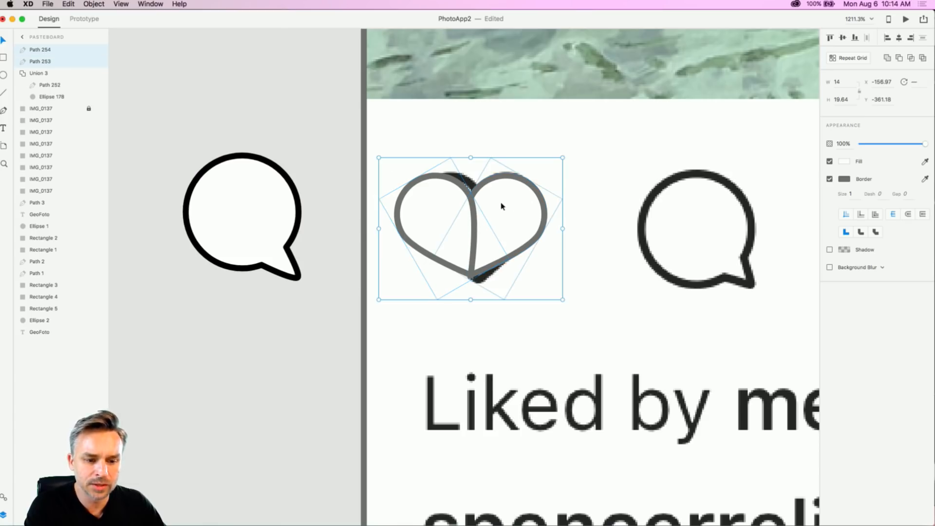
click(888, 58)
drag(473, 279, 468, 312)
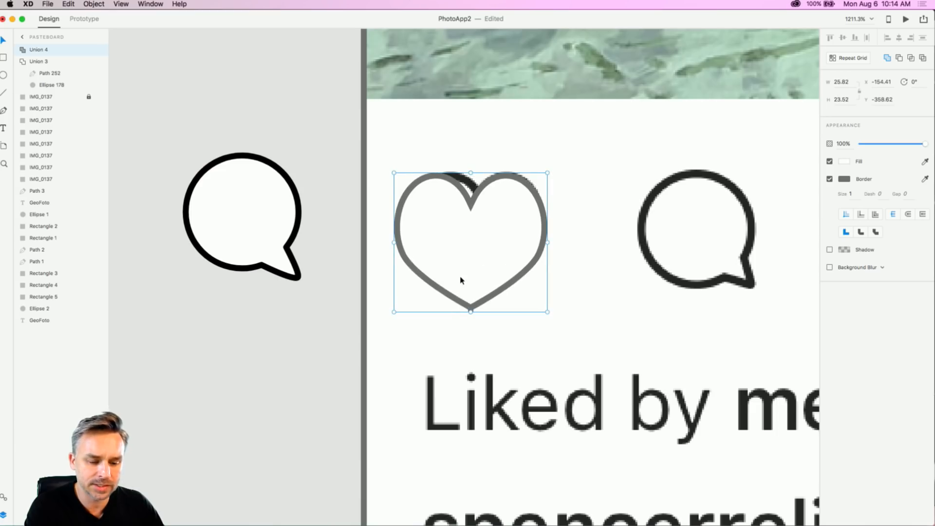
Step: Undo the heart's stretch, the union and the left teardrop's last move
key(super+z)
key(super+z)
key(super+z)
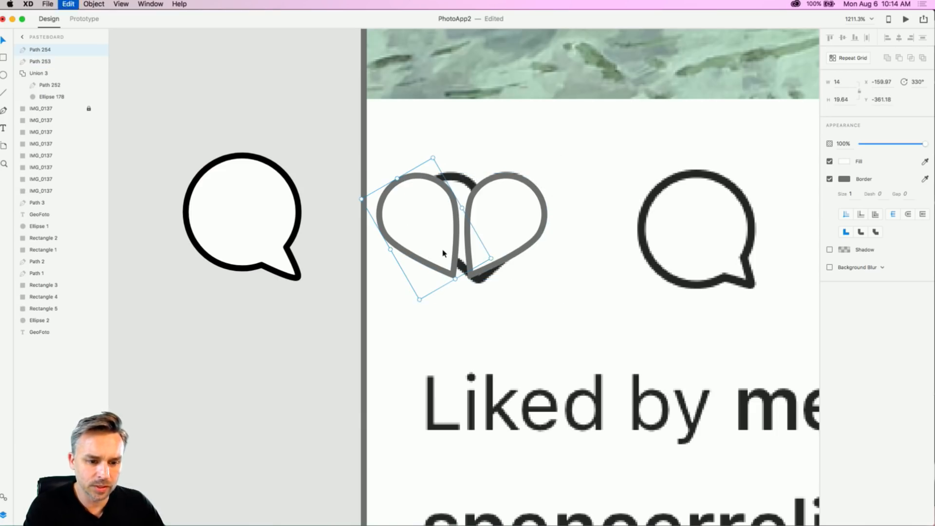
Step: Set the right teardrop's rotation to 20° and the left teardrop's rotation to 340°
click(497, 196)
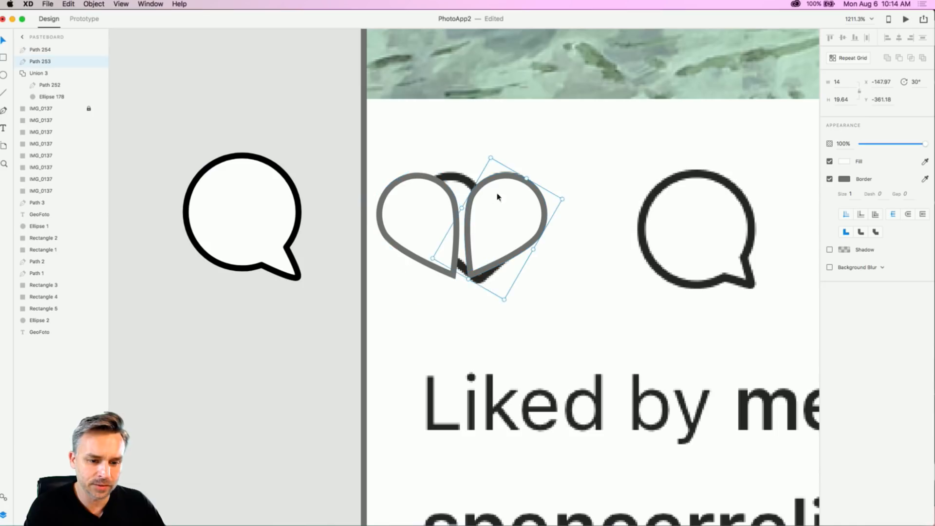
click(923, 82)
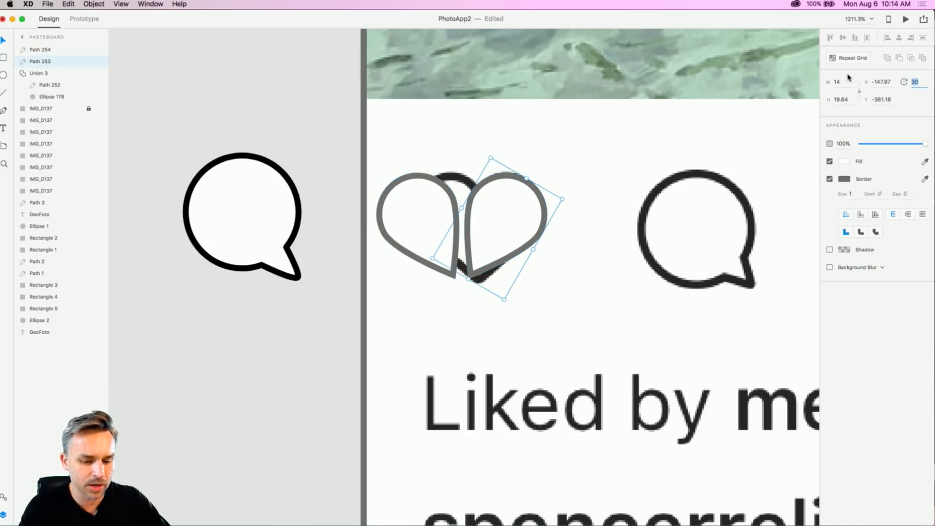
text(20)
key(Return)
click(460, 230)
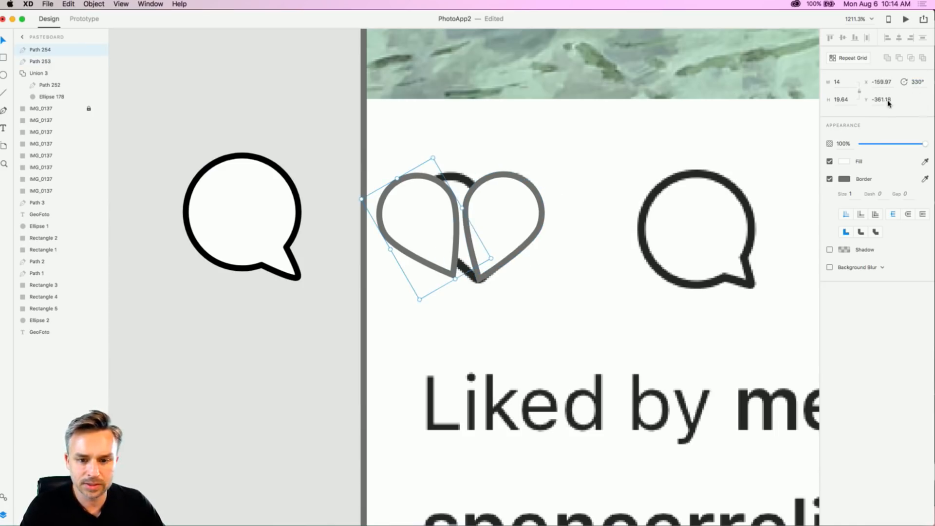
click(926, 82)
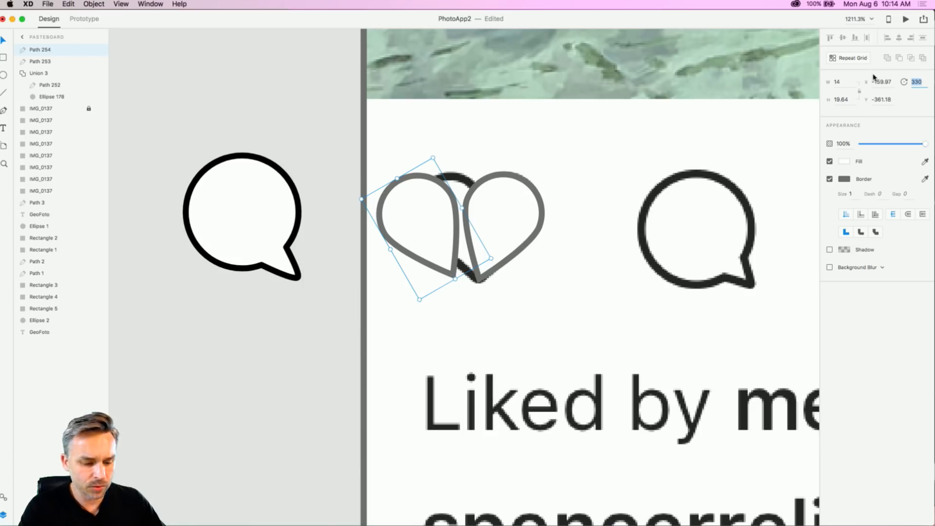
text(340)
key(Return)
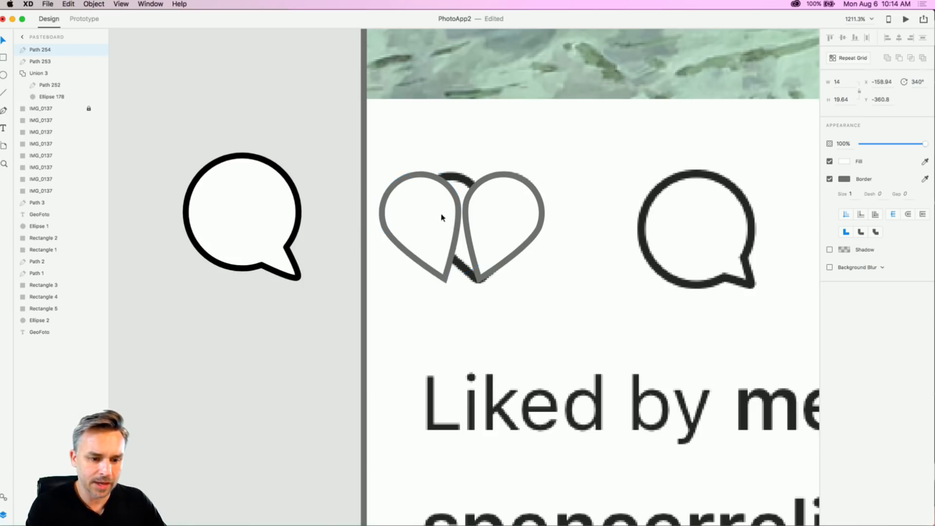
Step: Move the left teardrop over the right one so their bottom points meet, and unite both into a heart
drag(443, 218, 470, 217)
shift+click(528, 206)
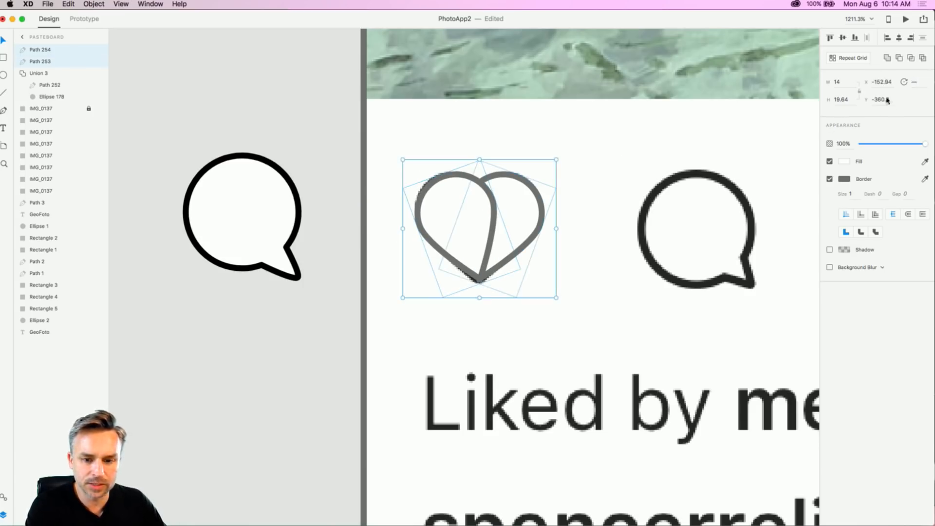
click(887, 58)
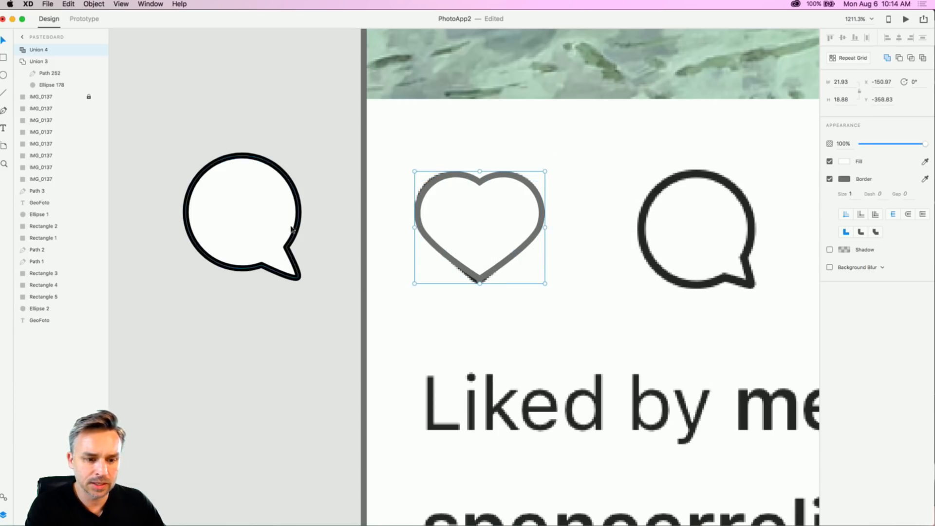
Step: Move the heart onto the pasteboard below the comment icon and set its border colour to black (#000000)
drag(447, 204, 240, 360)
click(843, 179)
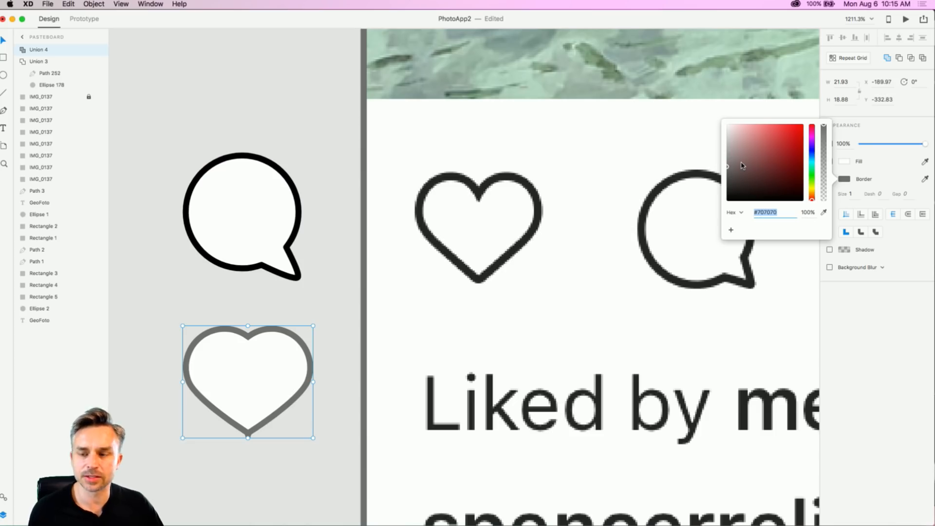
drag(739, 174, 694, 226)
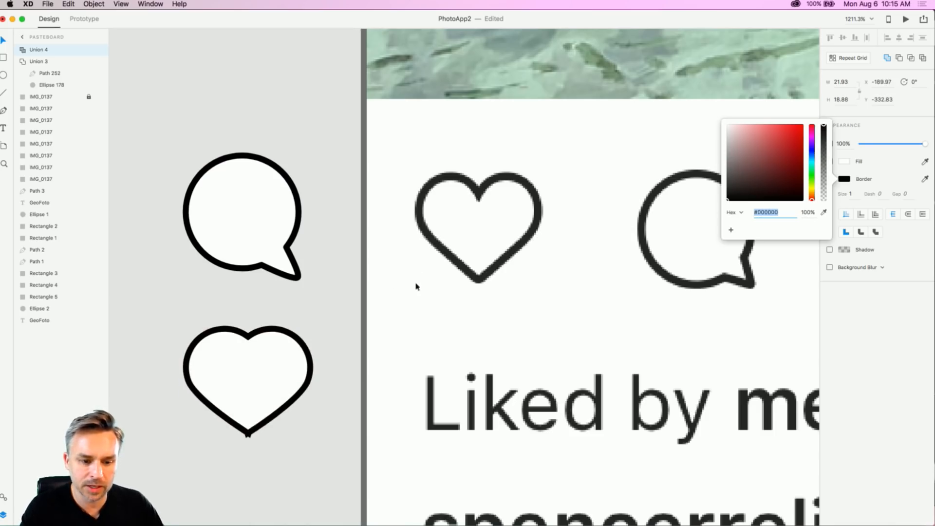
click(155, 290)
click(233, 349)
click(165, 313)
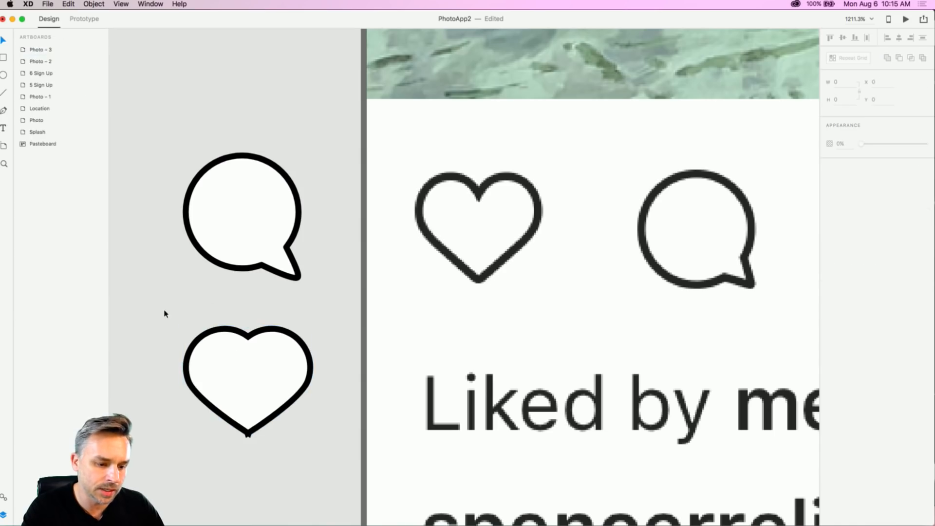
Step: Move the heart between the two reference icons and give both teardrops inside the union round caps and round joins
click(206, 390)
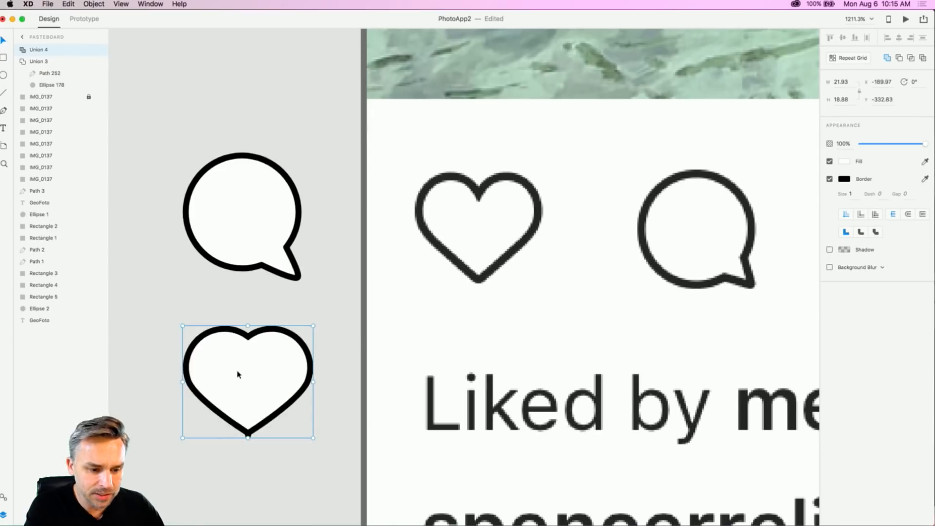
drag(236, 371, 659, 267)
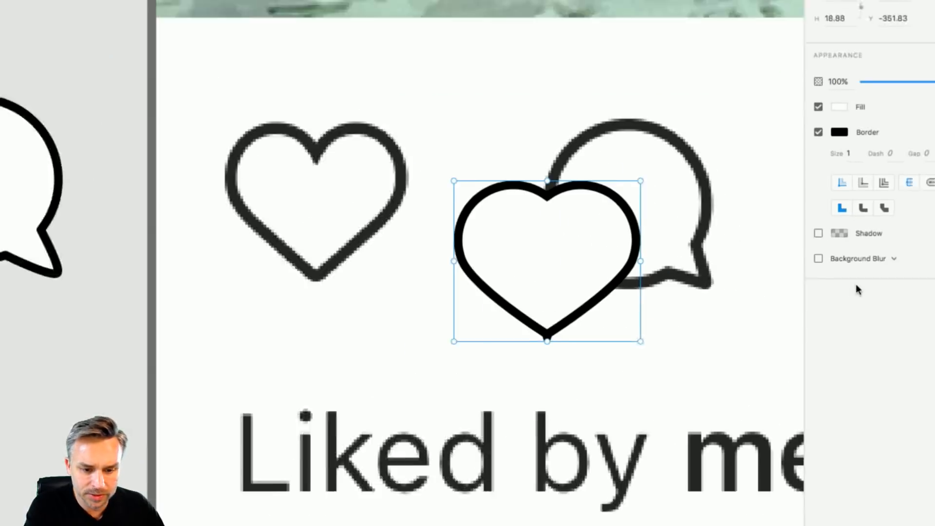
double_click(497, 276)
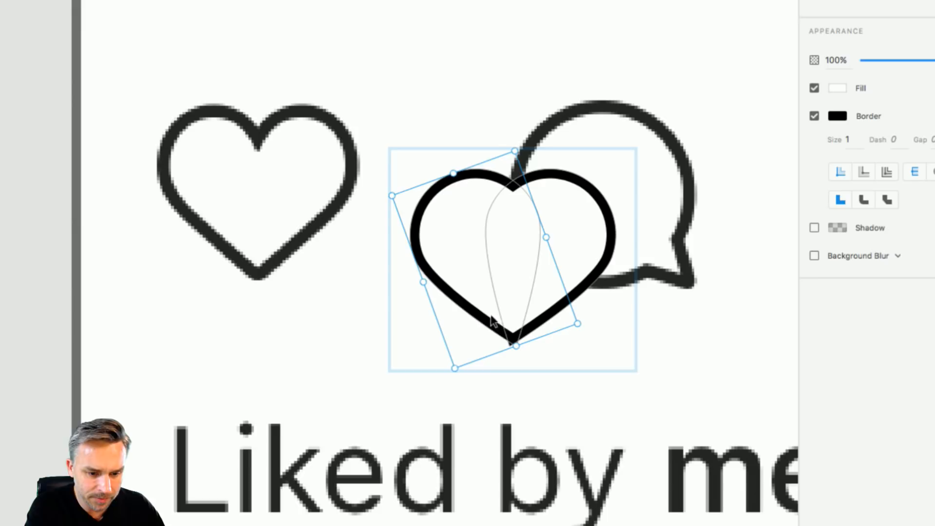
key(Left)
drag(475, 316, 510, 302)
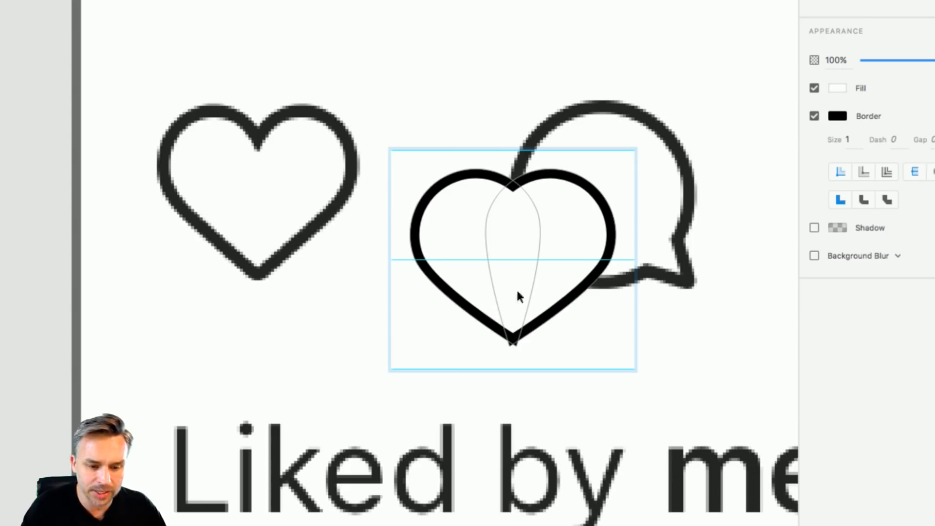
shift+click(591, 230)
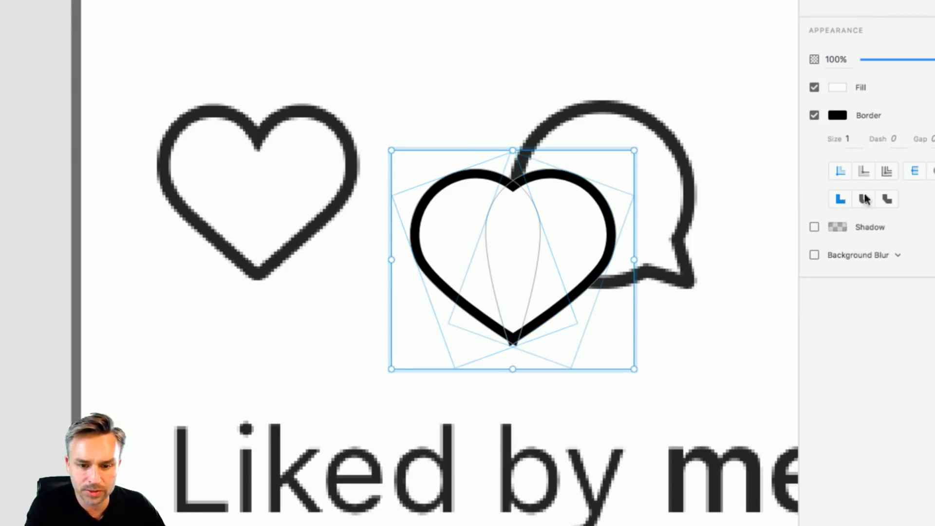
click(932, 171)
click(863, 199)
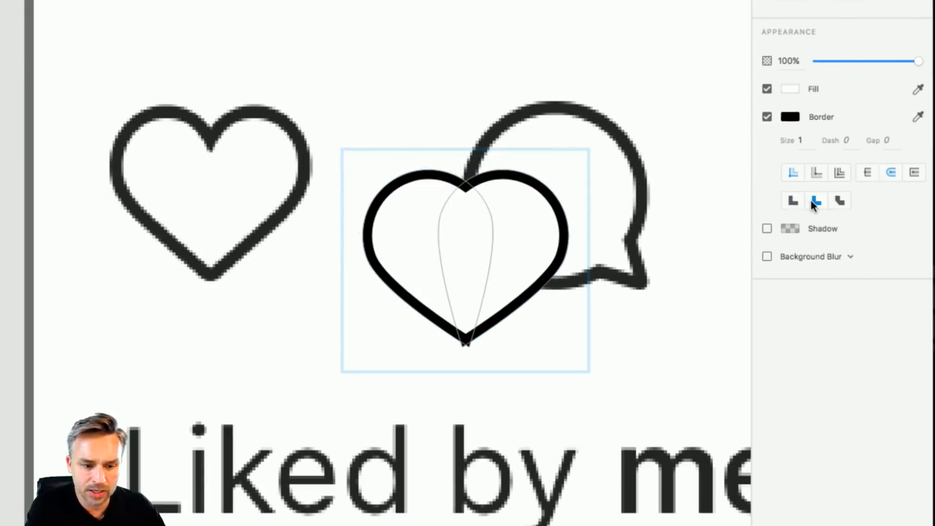
click(309, 344)
click(392, 271)
drag(401, 269, 391, 271)
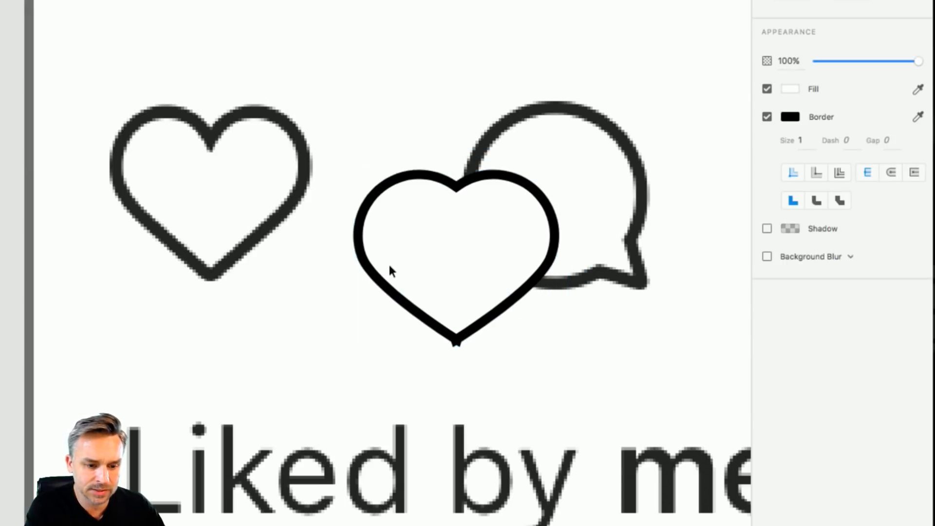
Step: Try nudging the heart's left teardrop sideways and pulling it out of the heart, and undo the pull-out move
double_click(407, 273)
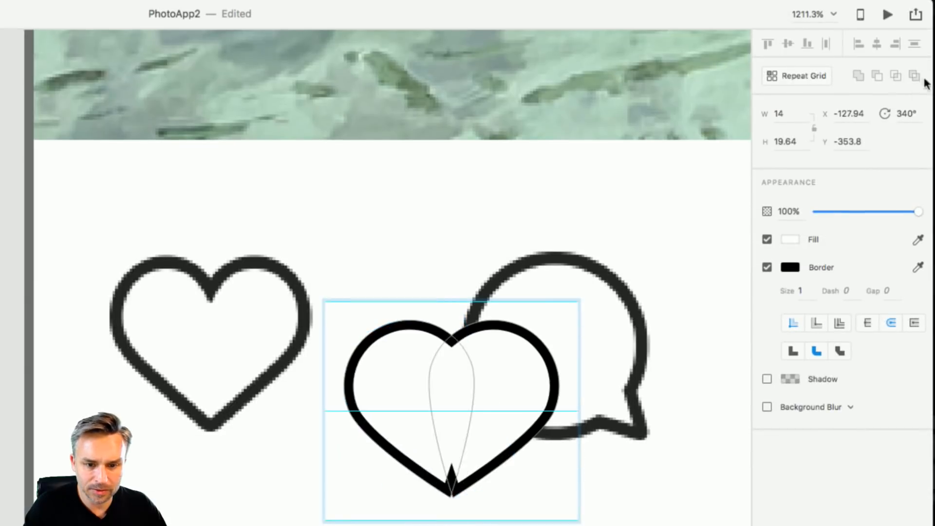
key(Right)
key(Left)
key(Right)
key(Left)
key(Right)
key(Left)
key(Right)
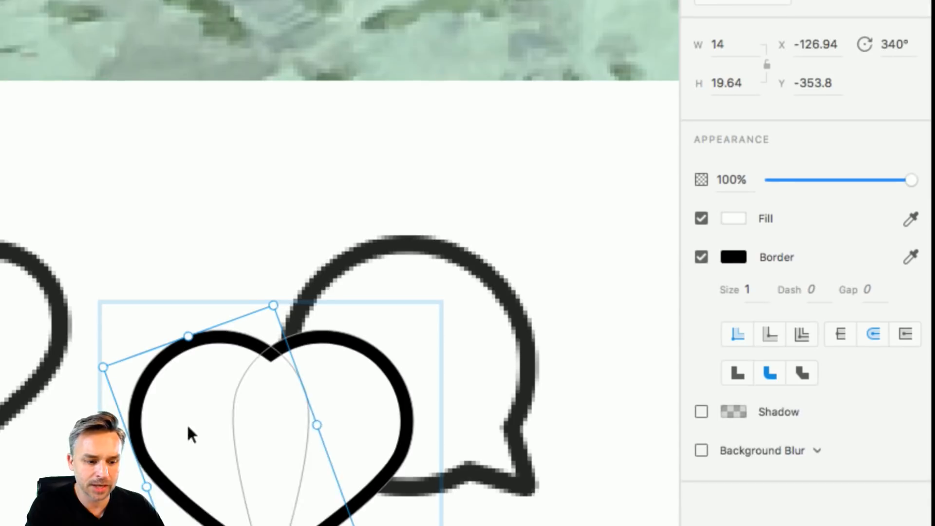
drag(185, 524, 465, 188)
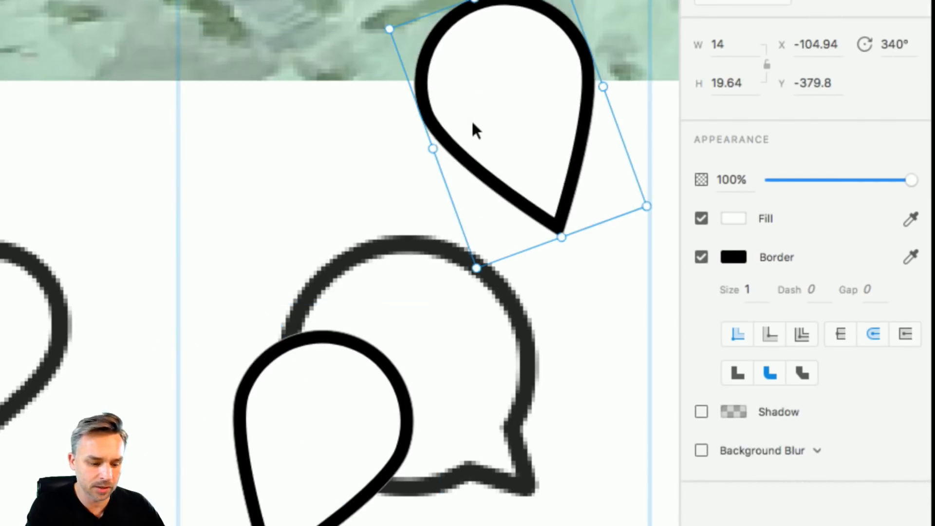
key(super+z)
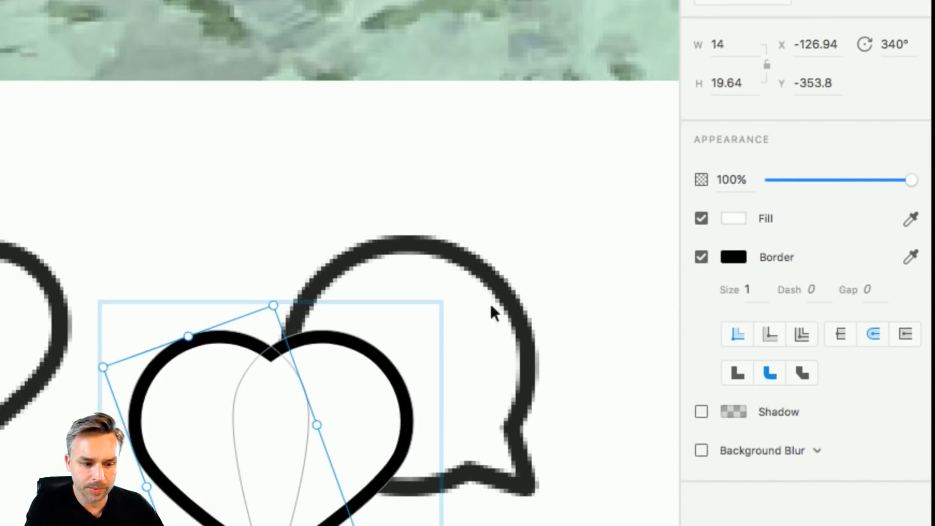
Step: Select both teardrops inside the heart and move them together down to just above the "Liked by" text
scroll(250, 460, left, 1)
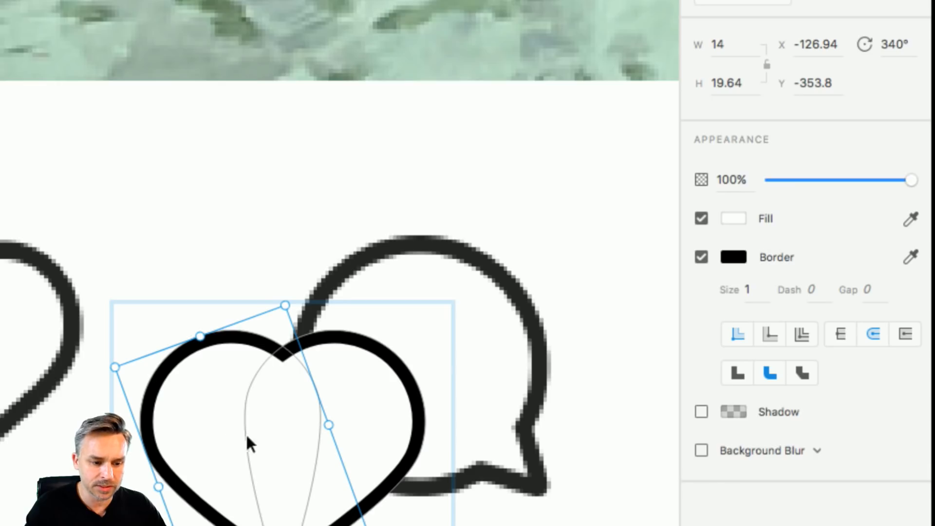
shift+click(349, 407)
drag(352, 163, 519, 83)
drag(467, 200, 242, 436)
drag(518, 125, 555, 13)
drag(389, 277, 468, 143)
drag(473, 283, 549, 145)
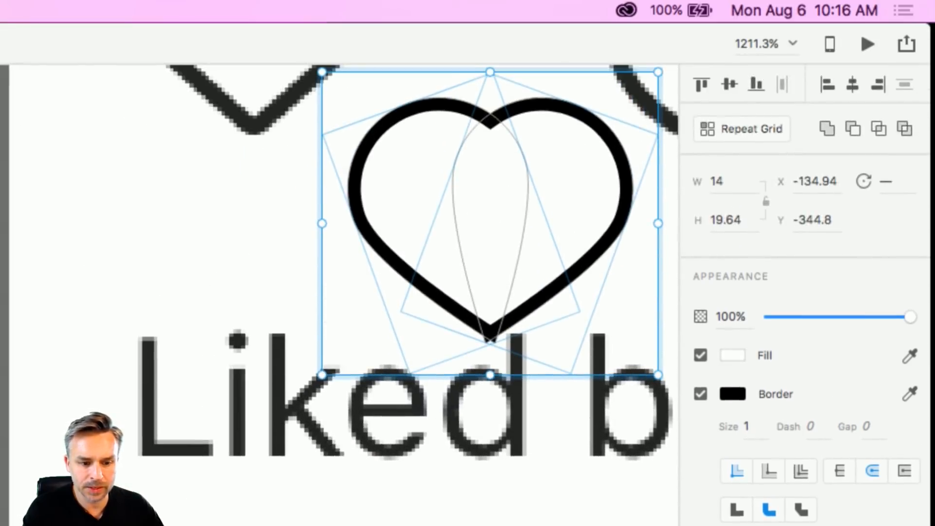
Step: Try nudging the whole heart one unit left and right
key(Escape)
click(408, 214)
key(Left)
key(Right)
key(Left)
key(Right)
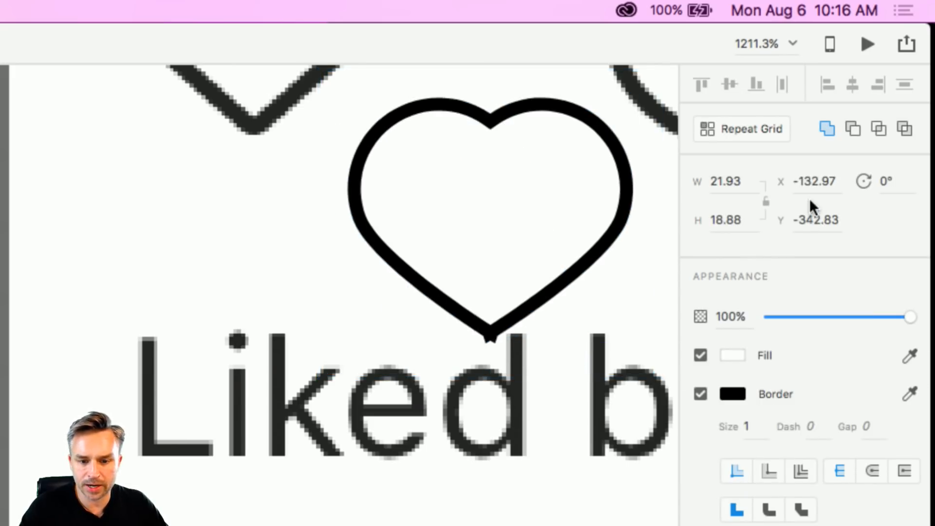
key(Left)
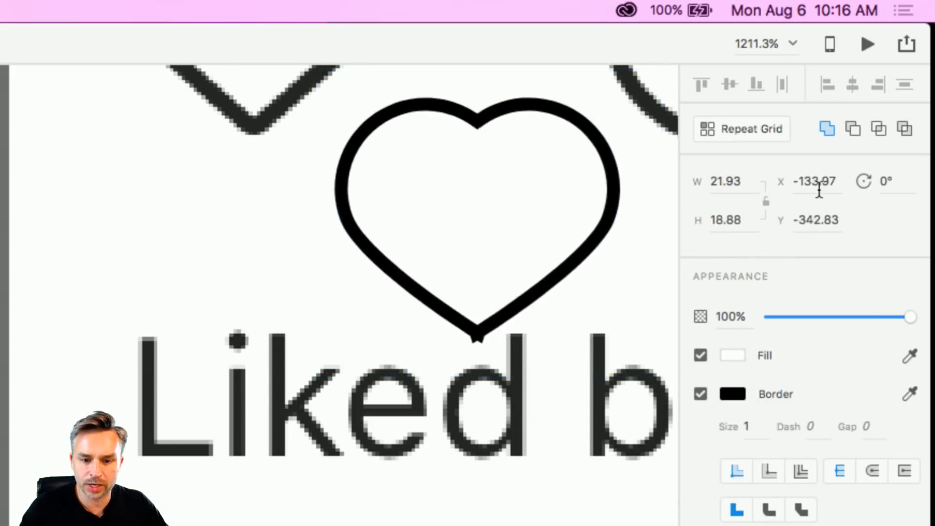
key(Right)
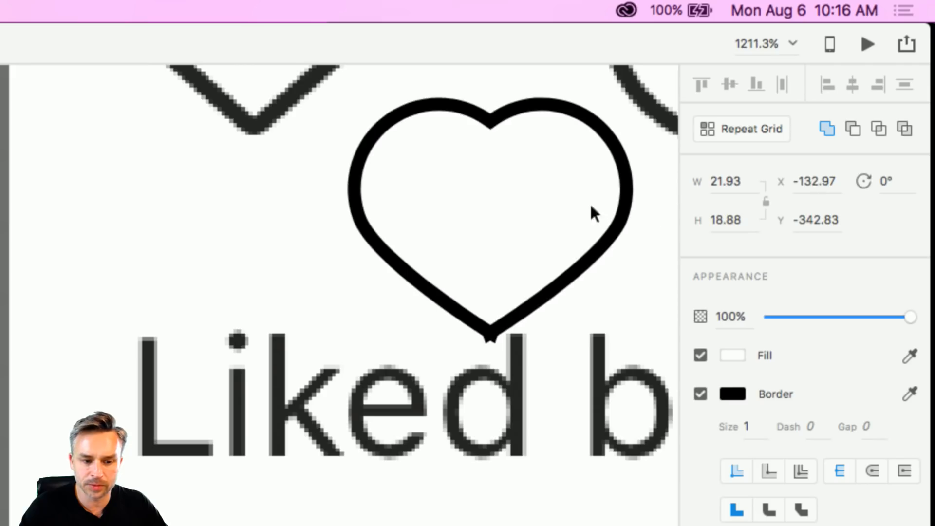
Step: Select the left teardrop inside the heart and set its X position to -135
double_click(437, 188)
key(Right)
key(Left)
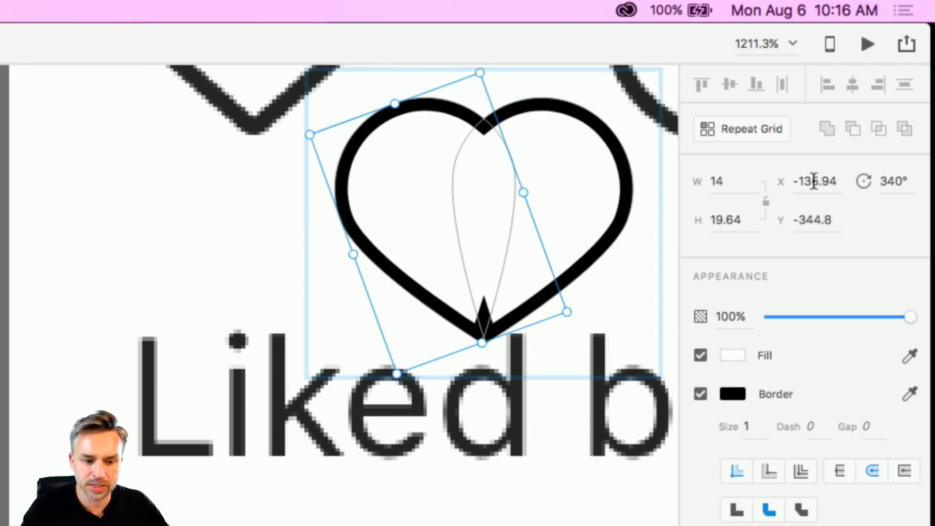
key(Right)
drag(822, 181, 865, 185)
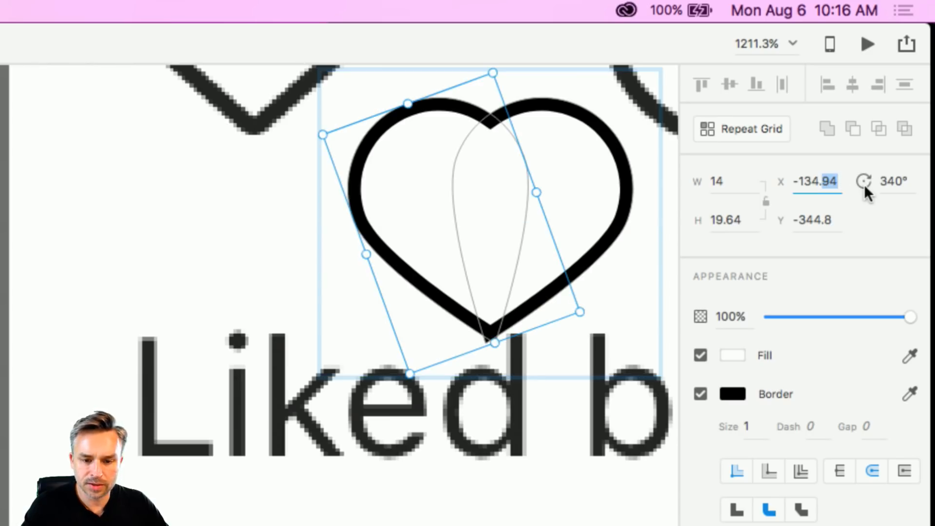
key(BackSpace)
key(BackSpace)
key(BackSpace)
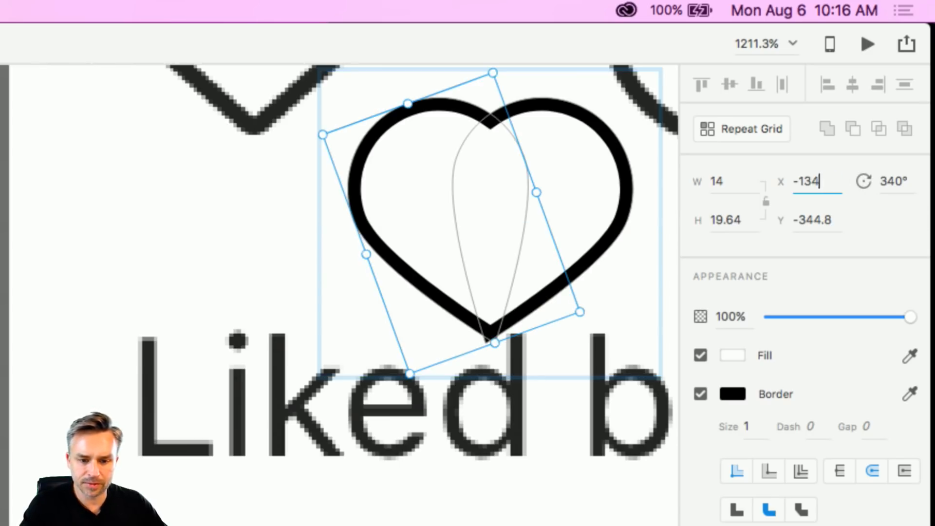
text(5)
key(Return)
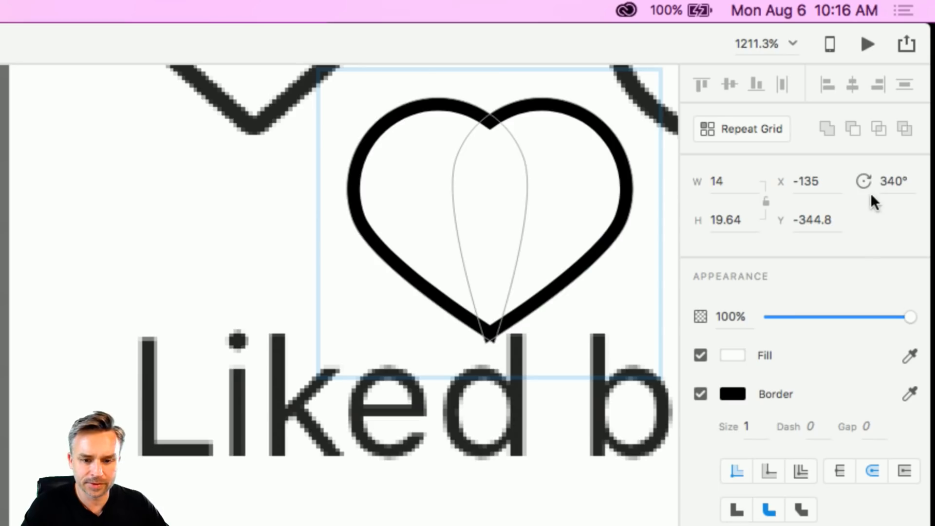
Step: Refine the left teardrop's X position to -135.5 and deselect the heart
click(828, 181)
click(831, 180)
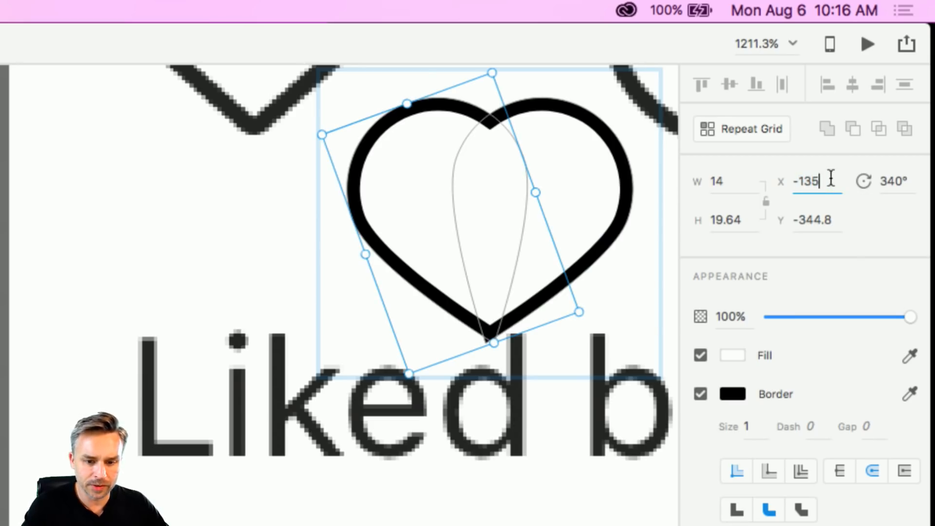
text(.5)
key(Return)
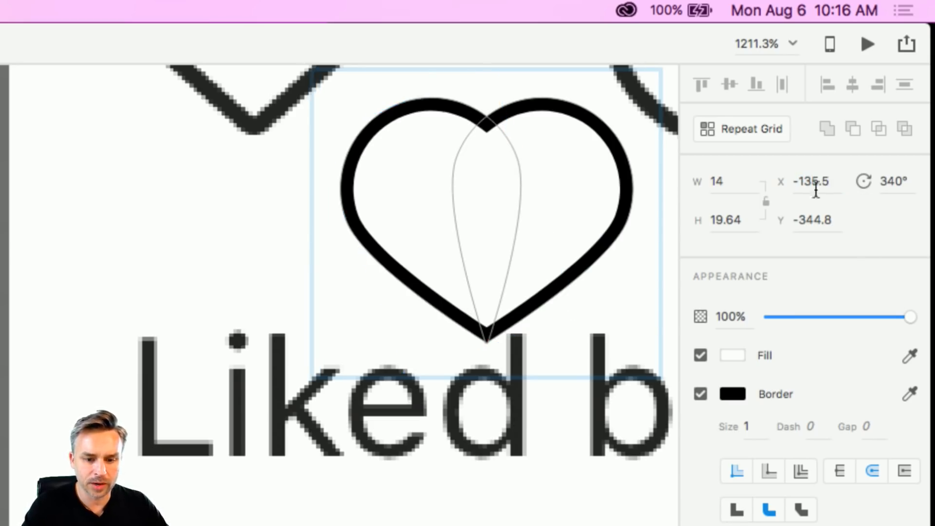
click(288, 264)
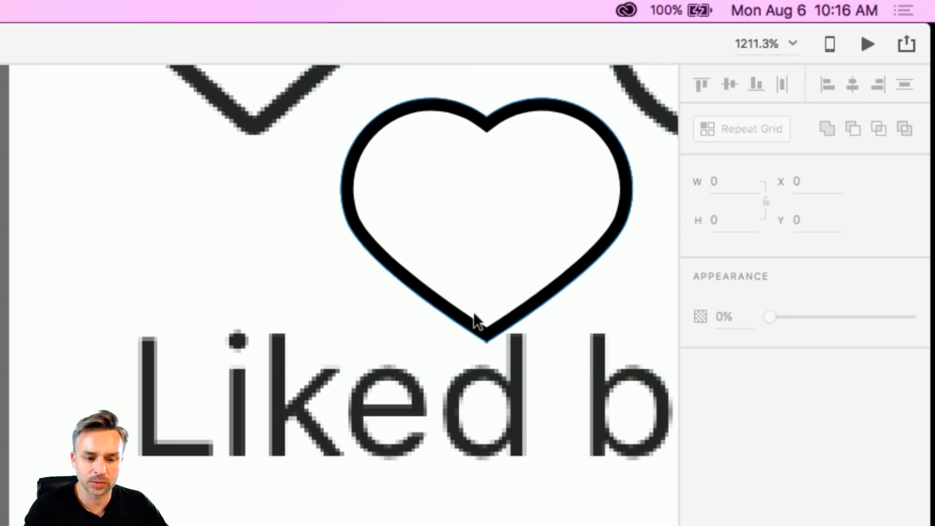
Step: Reselect the left teardrop inside the heart and set its X position to -135.6
click(459, 267)
click(458, 267)
click(832, 183)
click(833, 184)
key(BackSpace)
text(6)
key(Return)
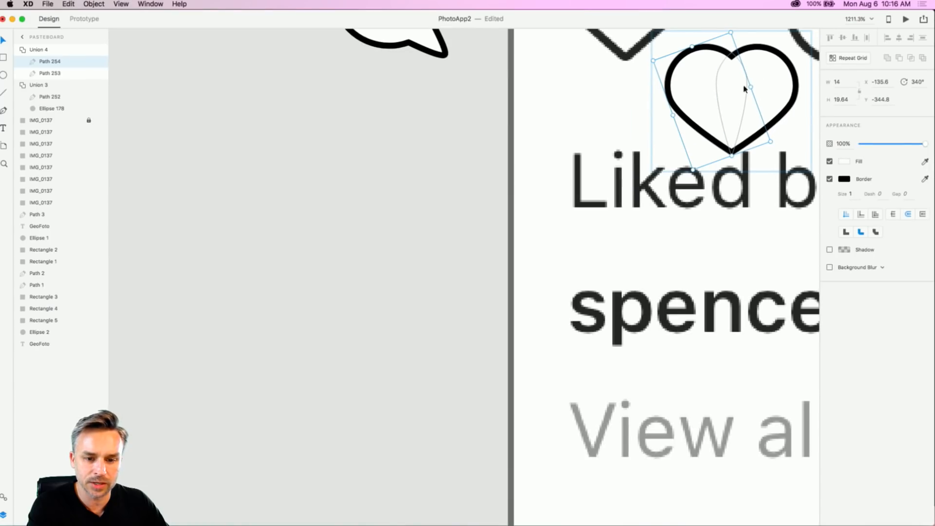
Step: Move the whole heart back onto the pasteboard beneath the comment icon
click(540, 187)
click(406, 123)
drag(708, 85, 298, 167)
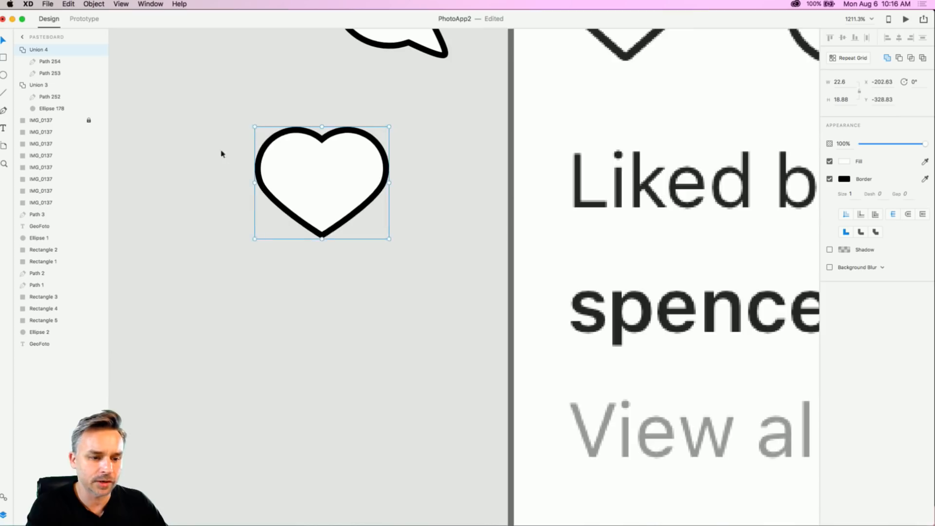
Step: Select the comment icon and show the document's assets in grid view in a widened panel
key(space)
drag(208, 124, 246, 300)
drag(406, 155, 288, 190)
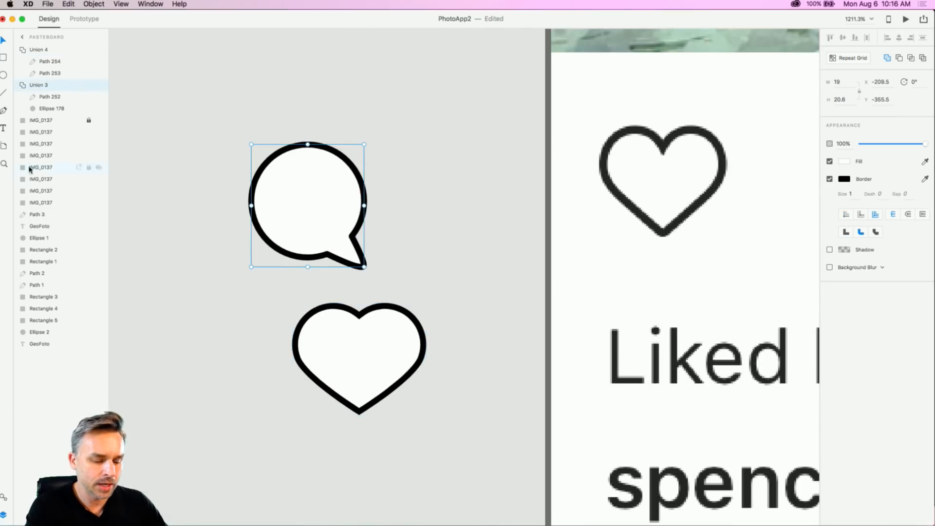
click(4, 499)
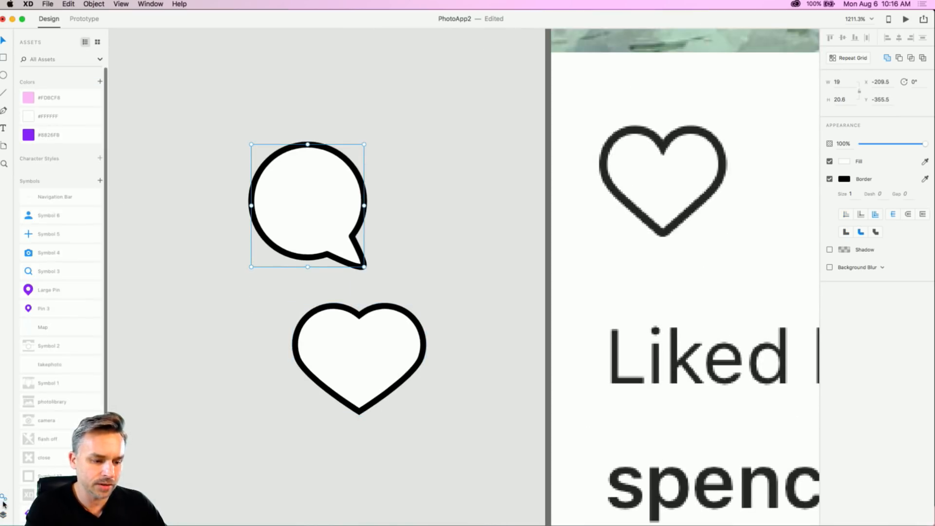
click(98, 42)
drag(109, 63, 253, 63)
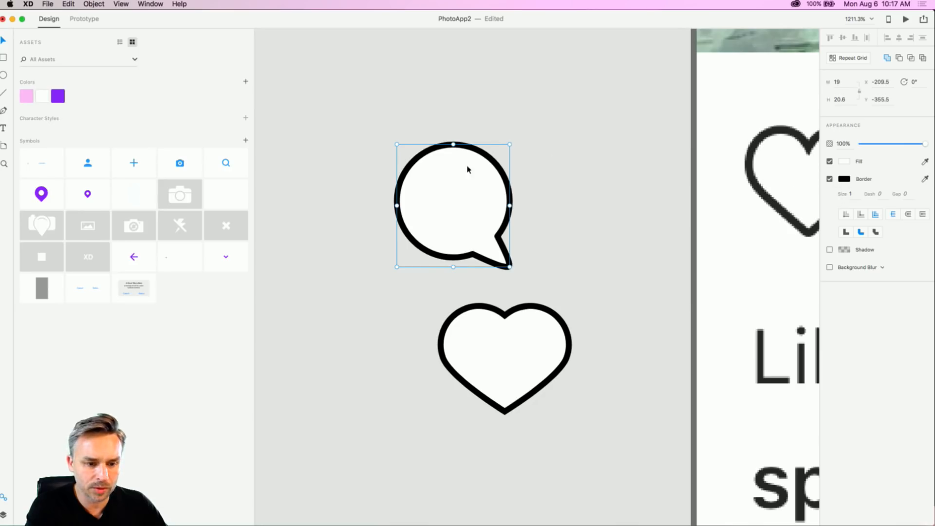
Step: Give the comment icon a purple border and a purple fill using the saved purple color
click(830, 161)
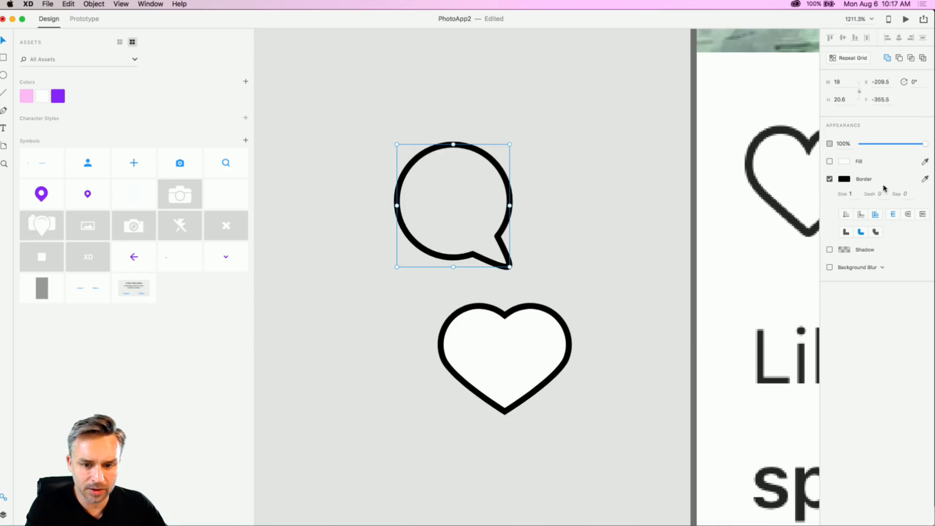
click(58, 96)
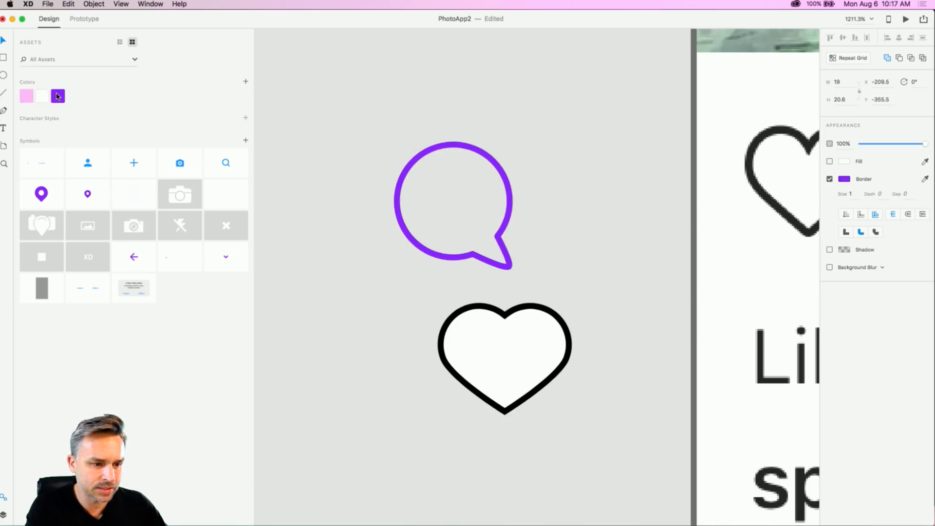
click(31, 97)
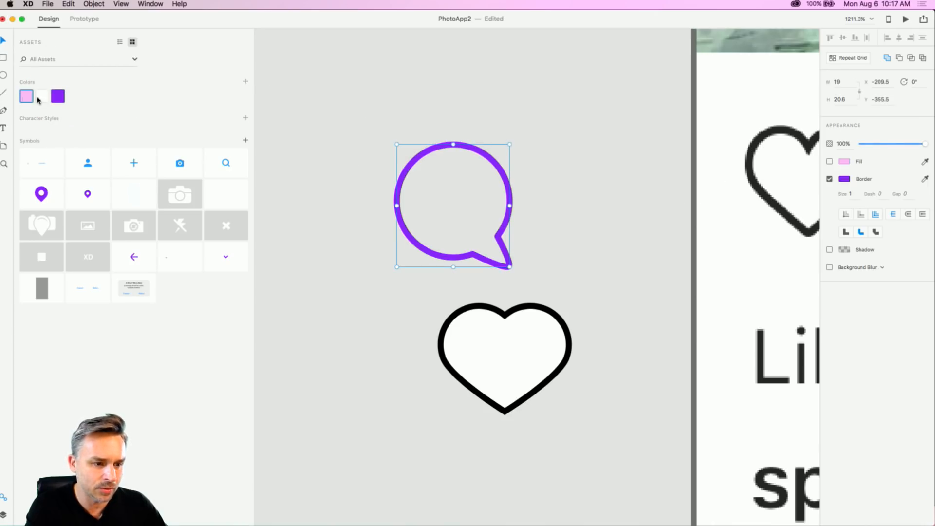
click(57, 97)
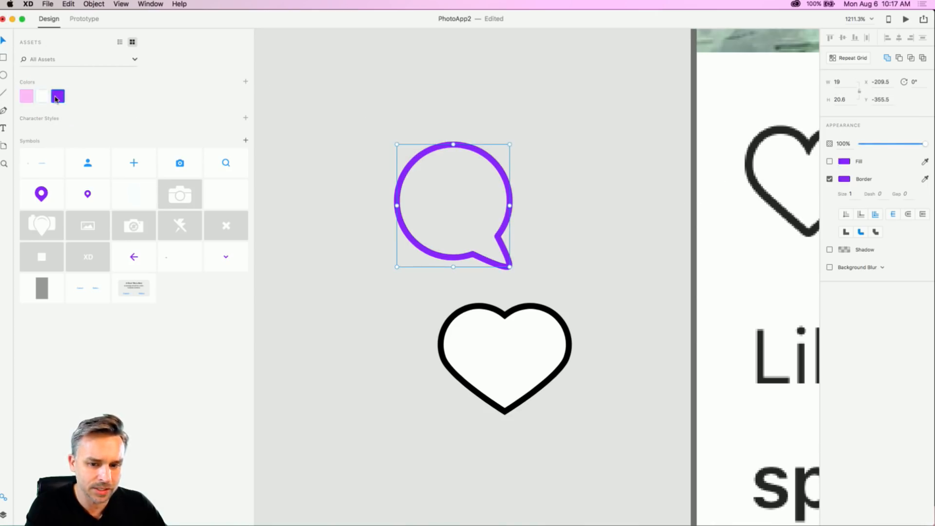
click(829, 162)
click(552, 141)
click(426, 210)
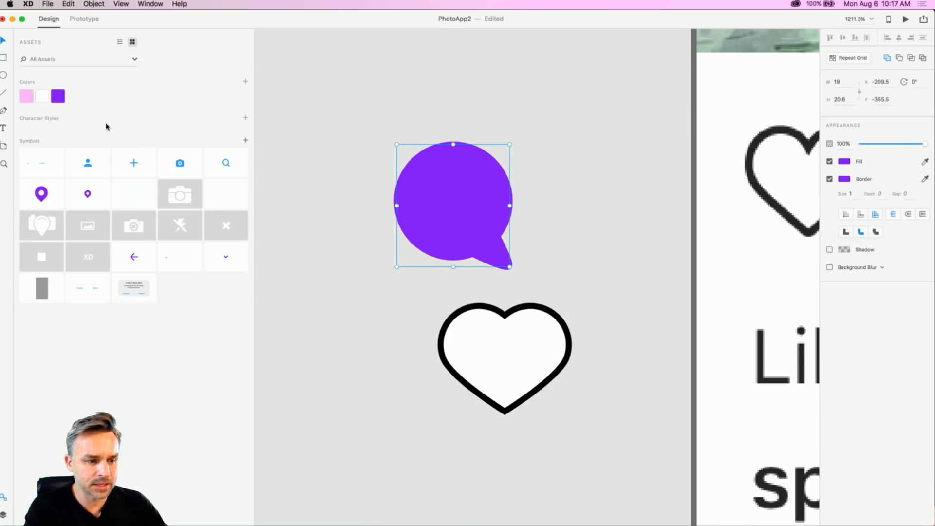
Step: Cycle the comment icon's fill through the saved white, pink and purple colors, ending on purple
click(43, 96)
click(23, 96)
click(41, 96)
click(57, 96)
click(38, 99)
click(27, 97)
click(42, 96)
click(57, 96)
click(30, 99)
click(42, 97)
click(57, 96)
click(42, 96)
click(57, 96)
click(26, 96)
click(44, 97)
click(58, 96)
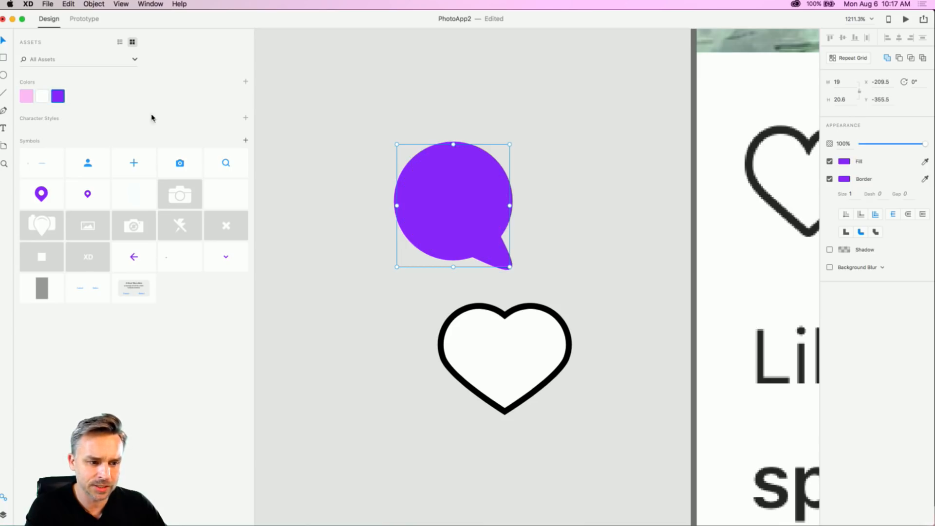
Step: Turn off the comment icon's fill and set its border color to #000000
click(829, 161)
click(842, 179)
click(728, 215)
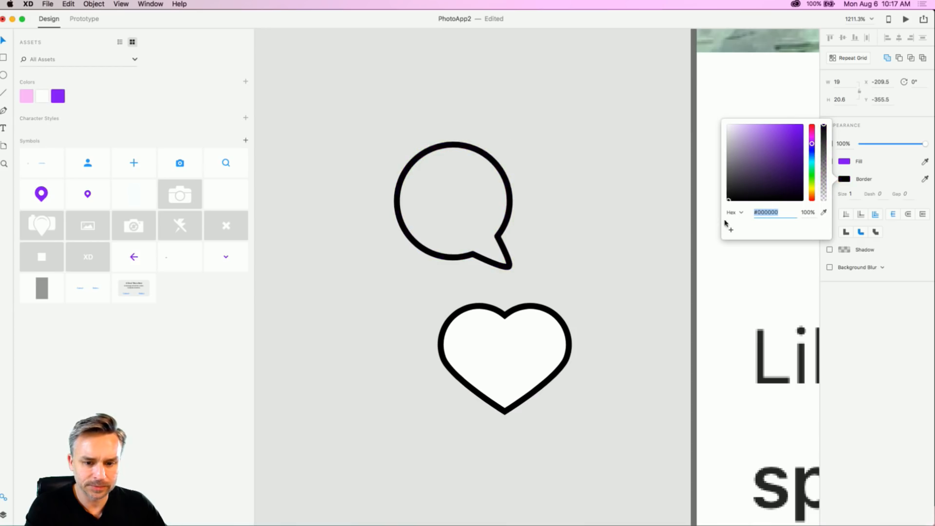
click(374, 110)
click(429, 152)
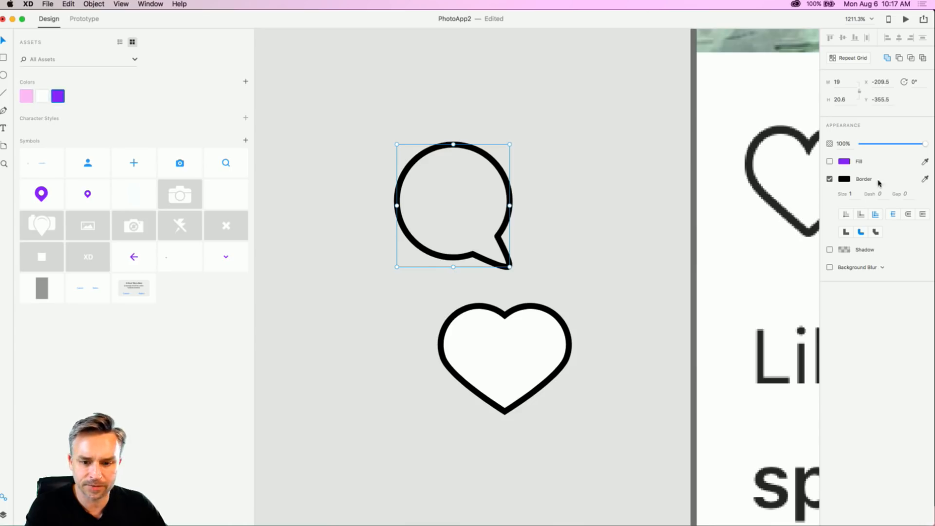
Step: Sample the saved purple for the comment icon's border and give the icon a white fill
click(924, 178)
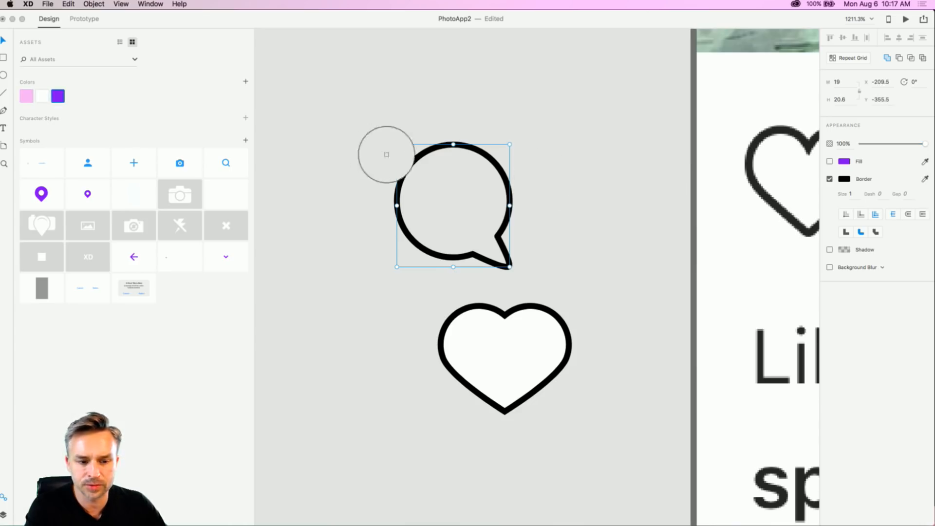
click(59, 98)
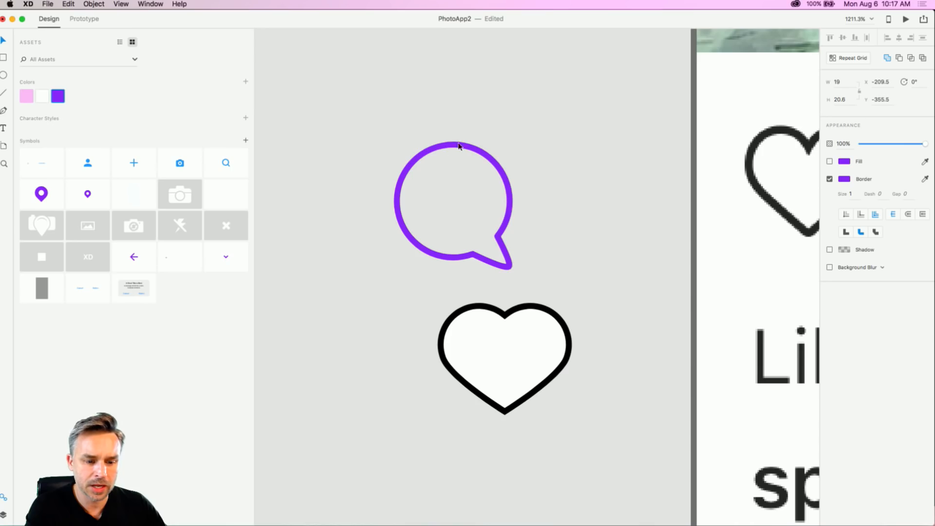
click(830, 162)
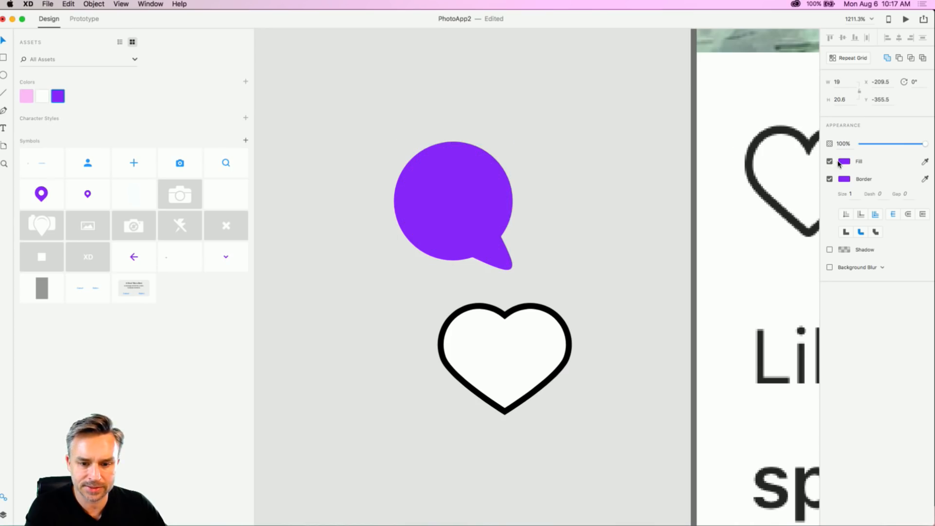
click(843, 162)
drag(774, 140, 665, 79)
click(628, 100)
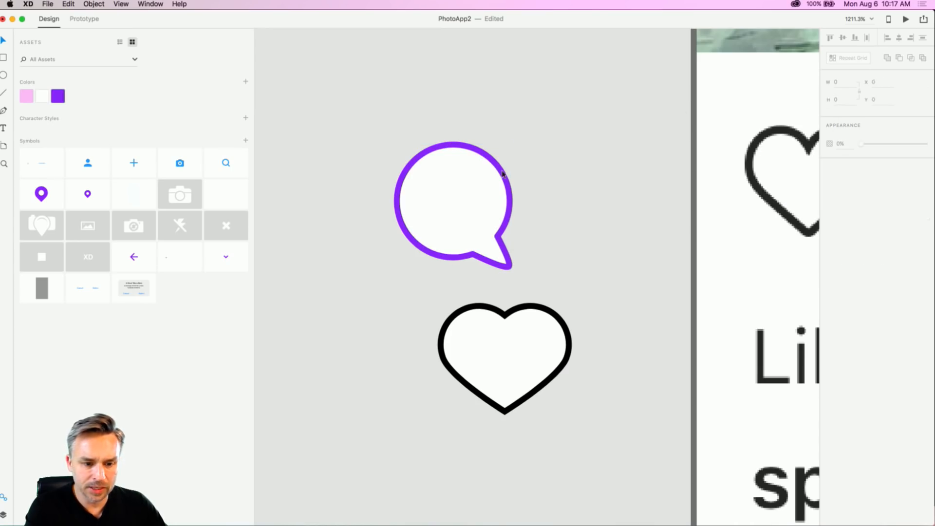
Step: Try the saved purple as the heart's fill and set the fill back to #FFFFFF
click(473, 315)
click(60, 97)
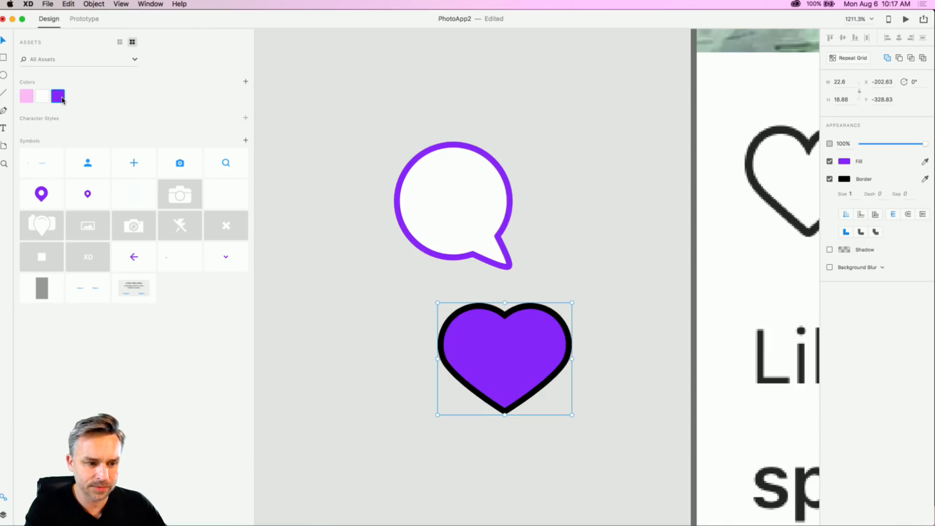
click(844, 162)
drag(760, 166, 661, 90)
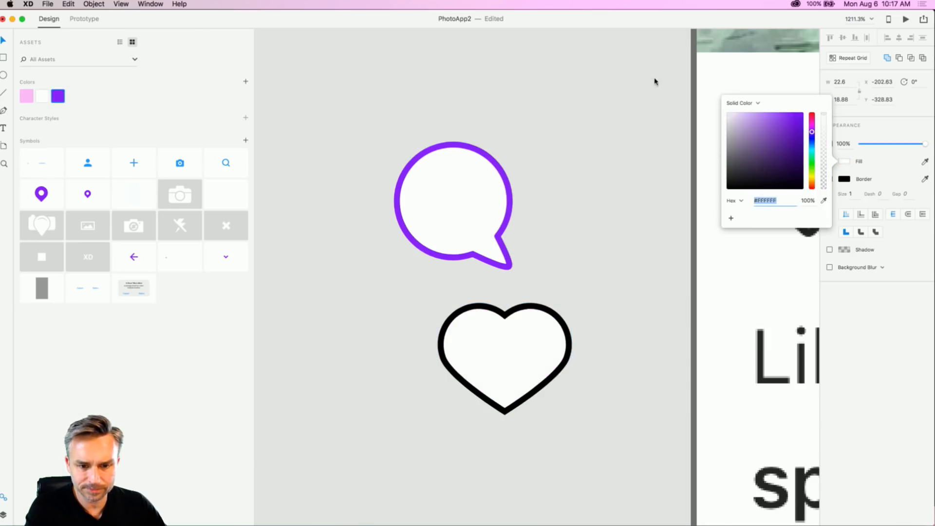
click(403, 130)
Step: Sample the saved purple for the heart's border and deselect the heart
click(464, 307)
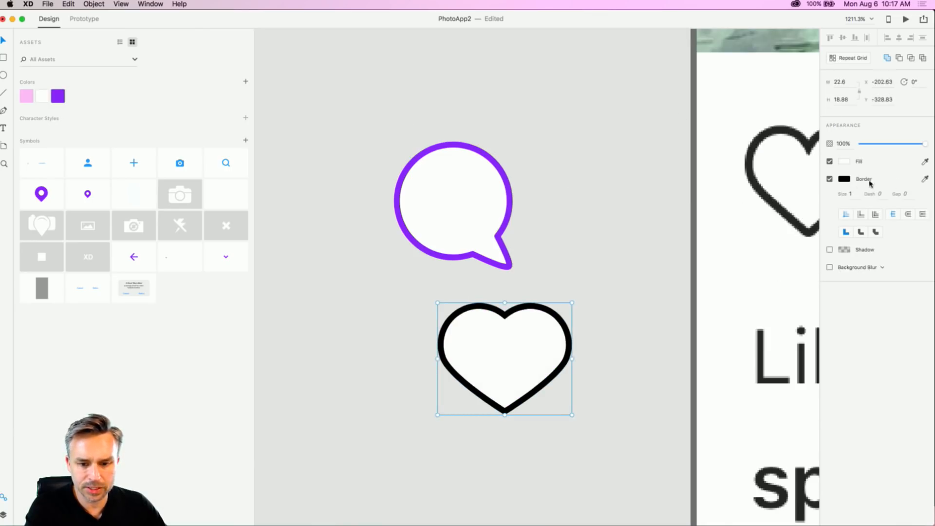
click(925, 179)
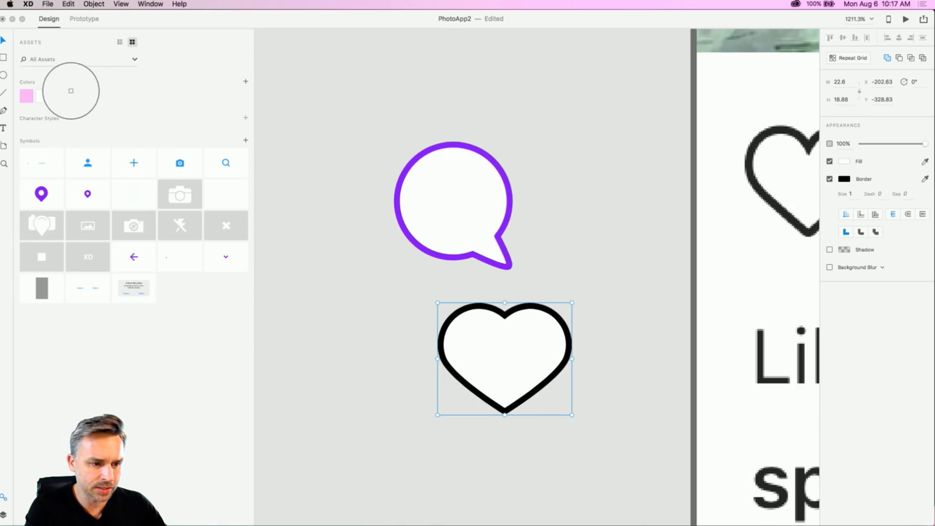
click(58, 96)
click(338, 167)
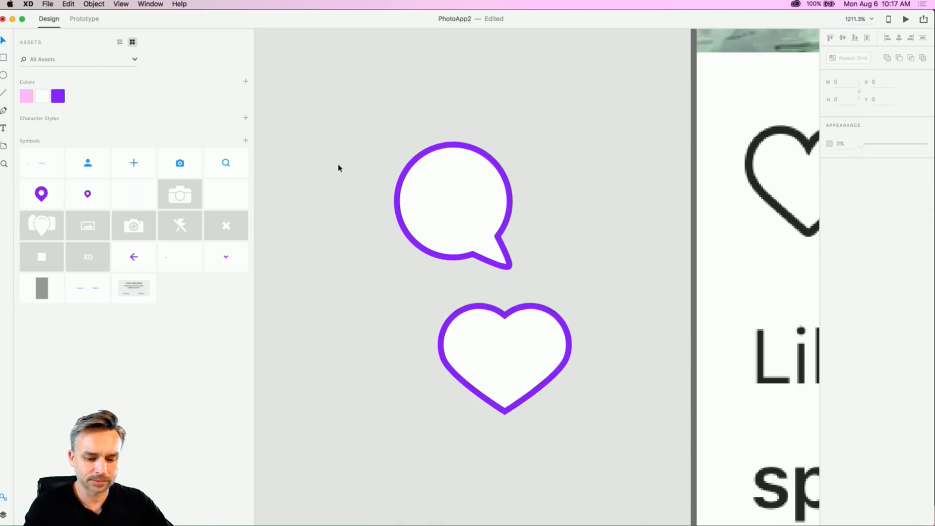
Step: Move the heart up so it sits directly beside the comment icon on the pasteboard
scroll(338, 167, down, 5)
scroll(344, 225, down, 4)
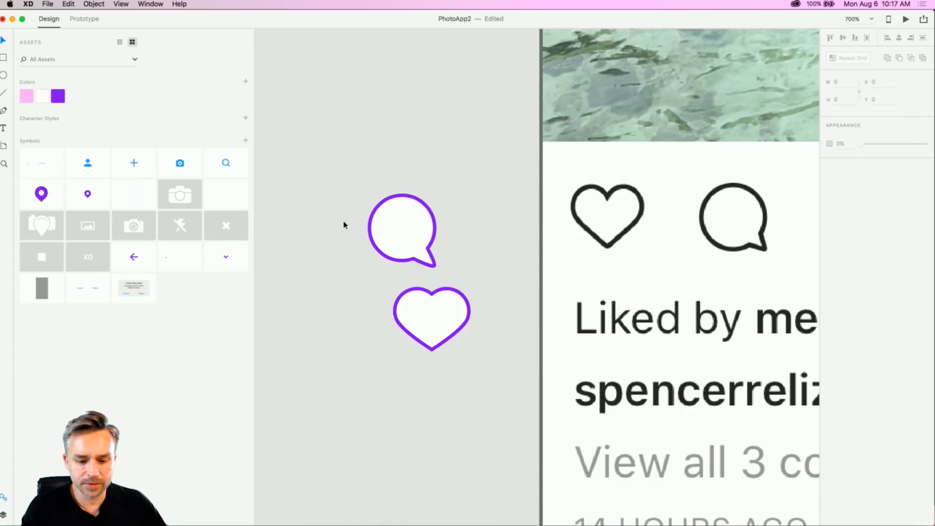
scroll(344, 225, down, 4)
scroll(533, 263, up, 2)
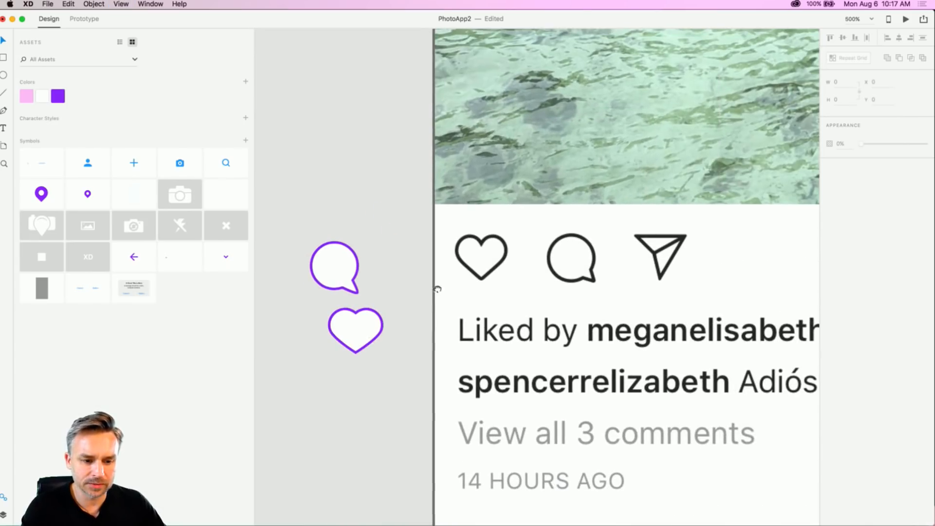
click(356, 274)
click(346, 351)
click(346, 207)
drag(360, 312, 400, 267)
Step: Examine the two icons within the overall layout and the heart's outline up close
key(super+minus)
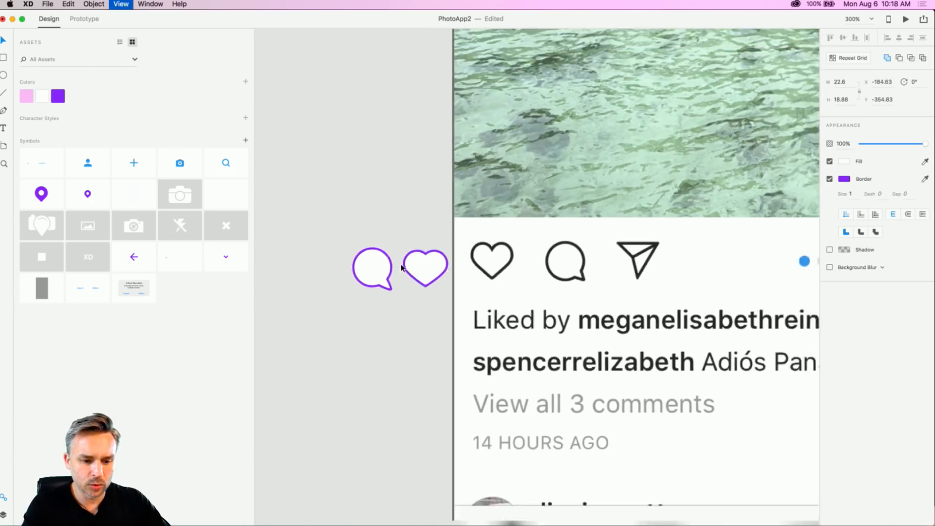
key(super+minus)
key(super+minus)
key(super+minus)
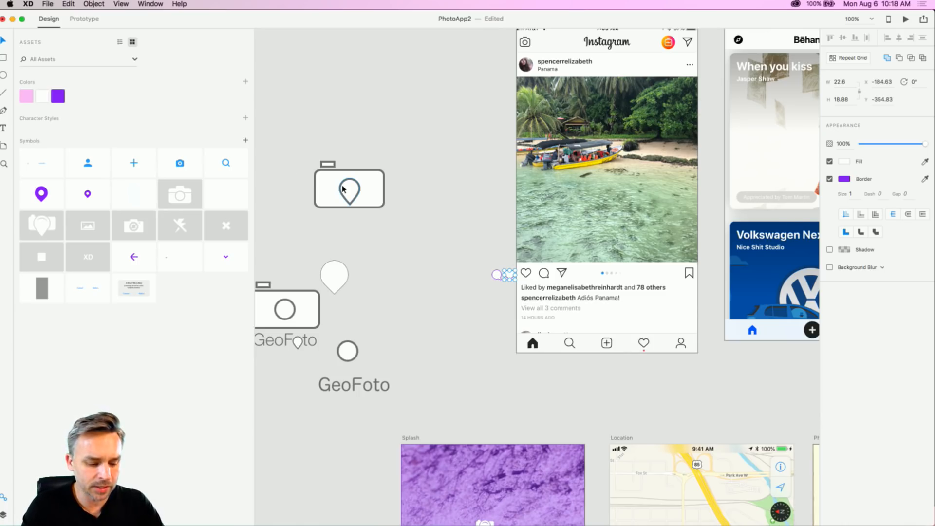
key(super+3)
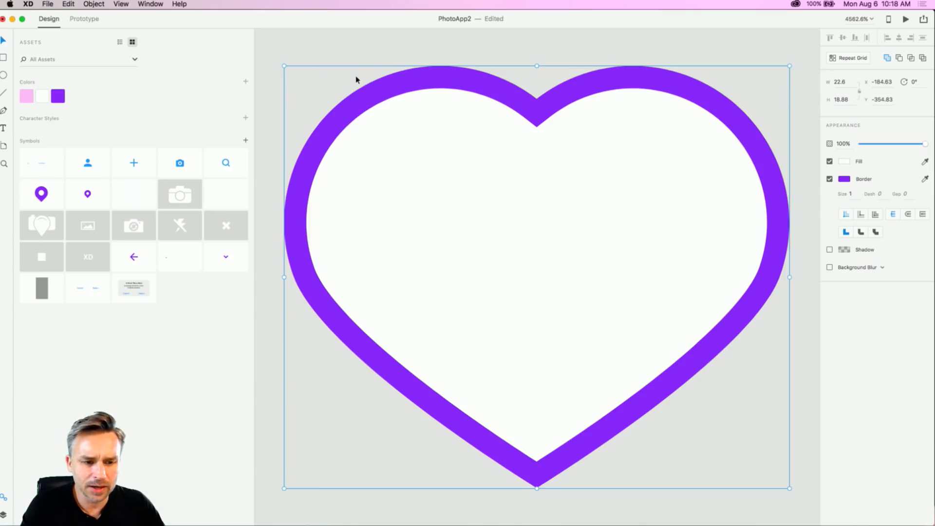
click(330, 60)
click(145, 4)
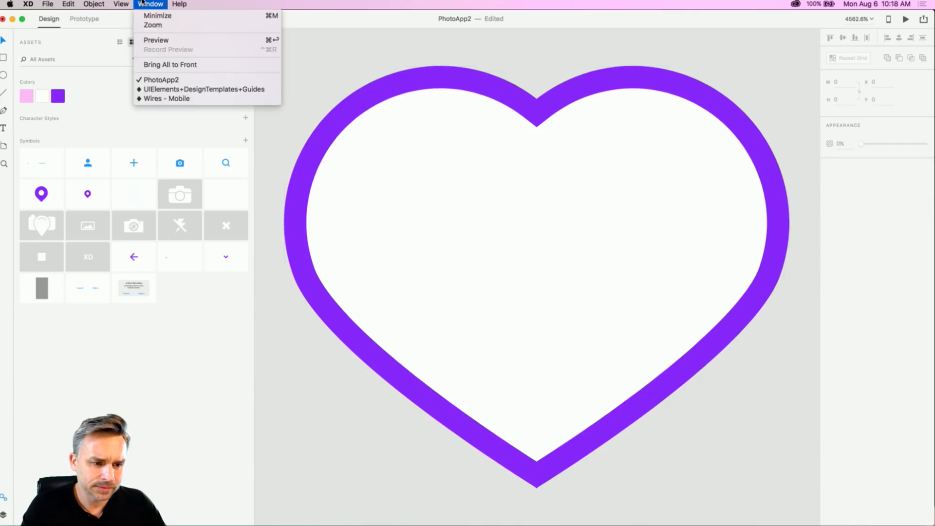
click(398, 63)
Step: Select the Splash artboard and turn on its layout grid
key(super+minus)
key(super+minus)
key(super+minus)
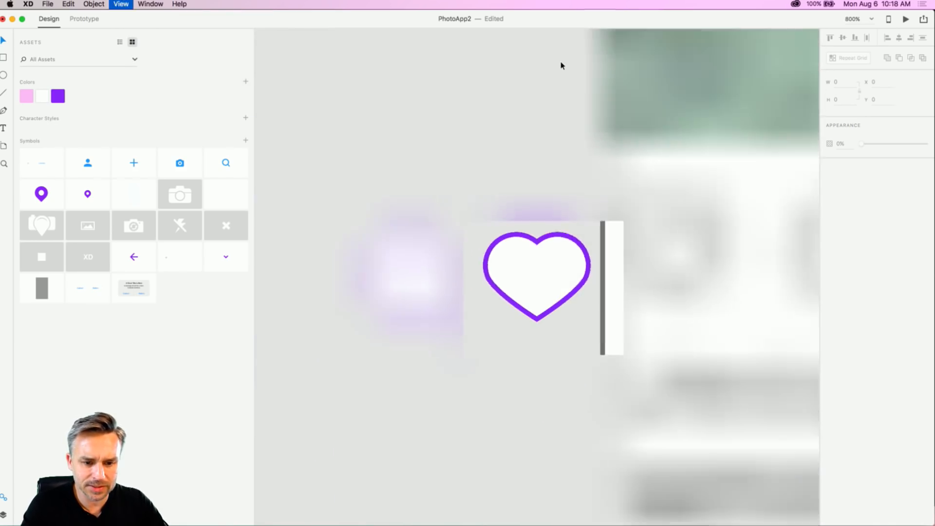
key(super+minus)
key(super+minus)
key(super+minus)
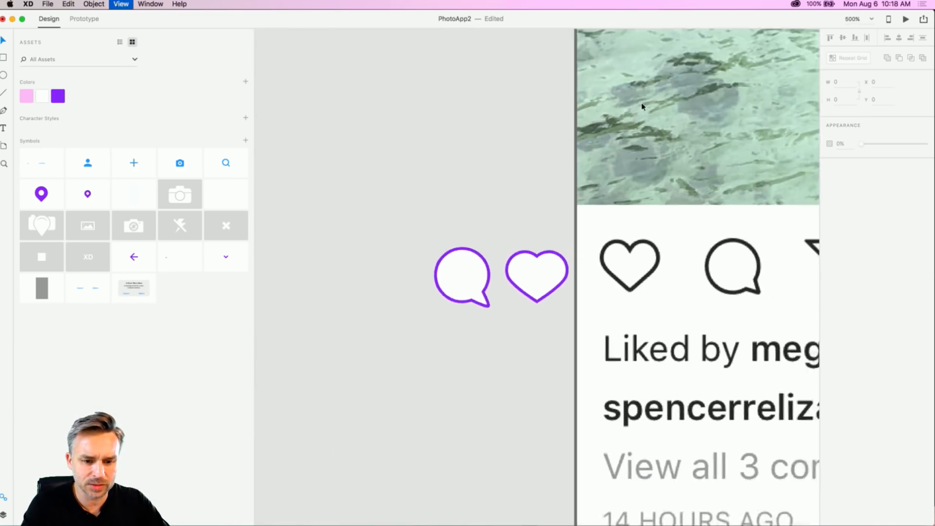
scroll(417, 125, down, 10)
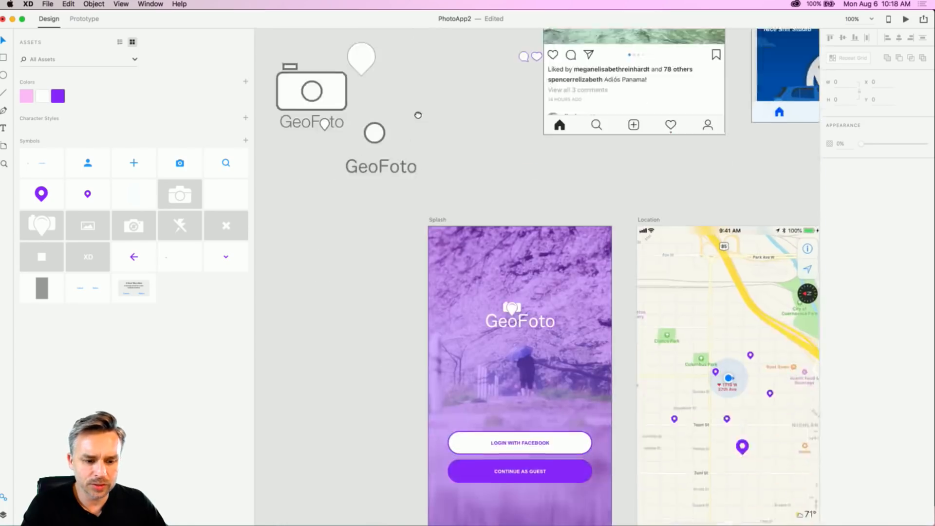
click(412, 78)
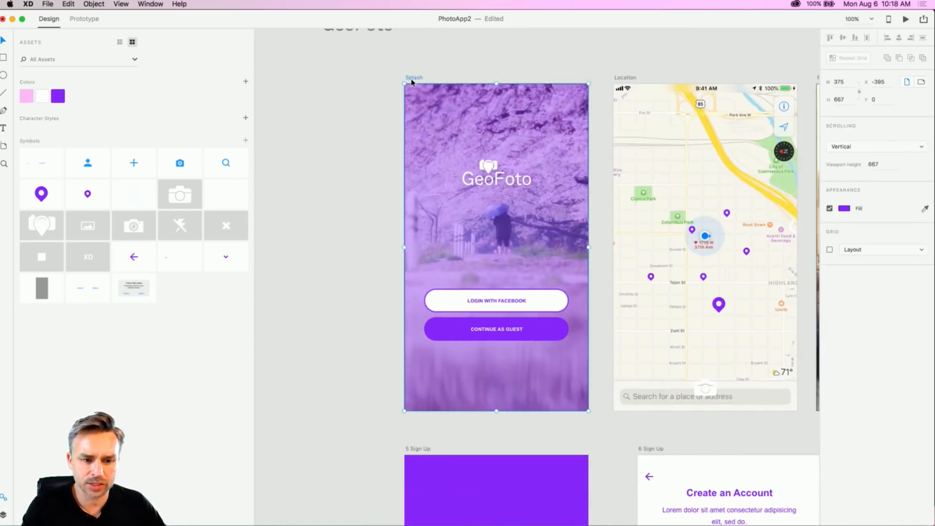
click(829, 250)
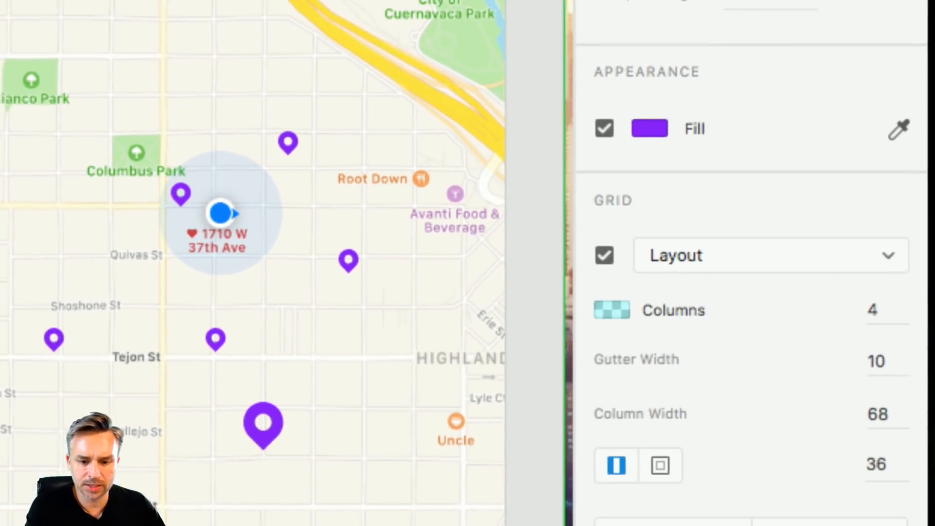
Step: Switch the Splash artboard's grid to Square and back to Layout
click(865, 258)
click(855, 279)
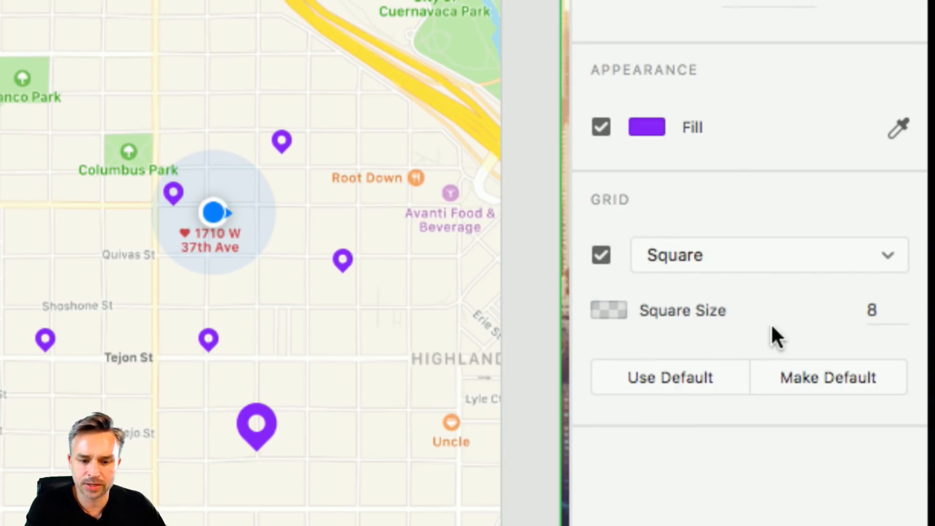
click(784, 261)
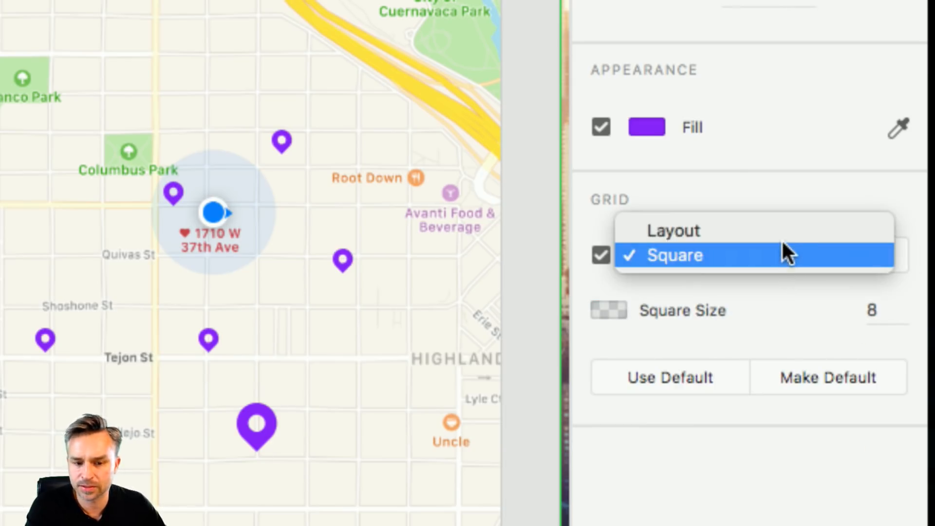
click(782, 231)
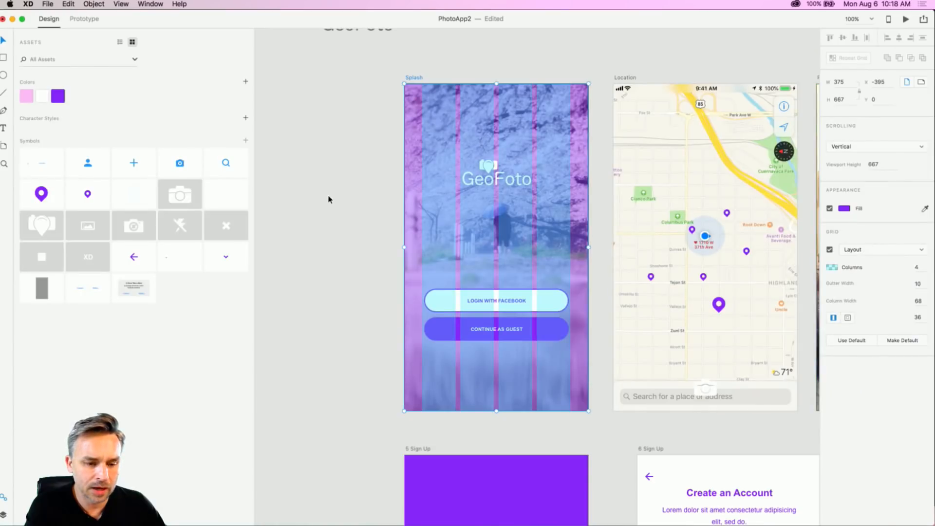
Step: Turn off the Splash artboard's grid and check the available grid types
click(830, 250)
click(878, 250)
click(879, 250)
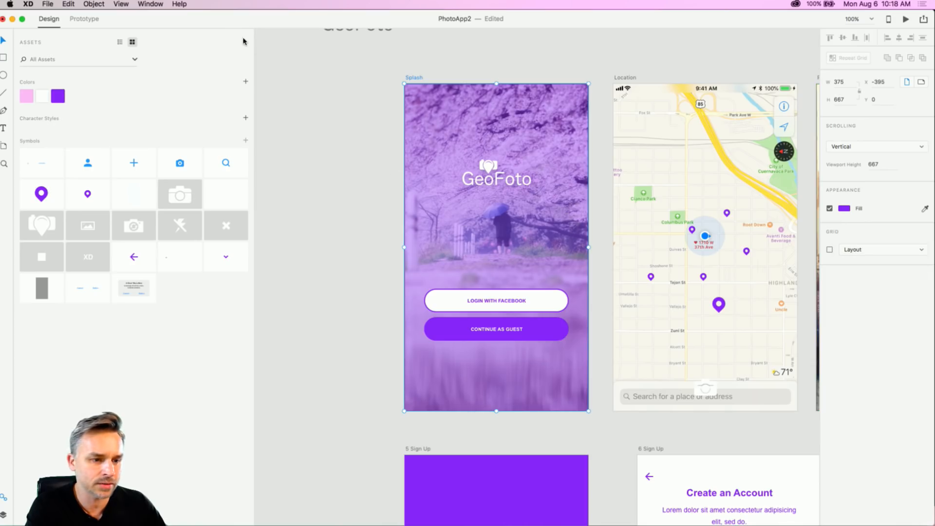
click(120, 4)
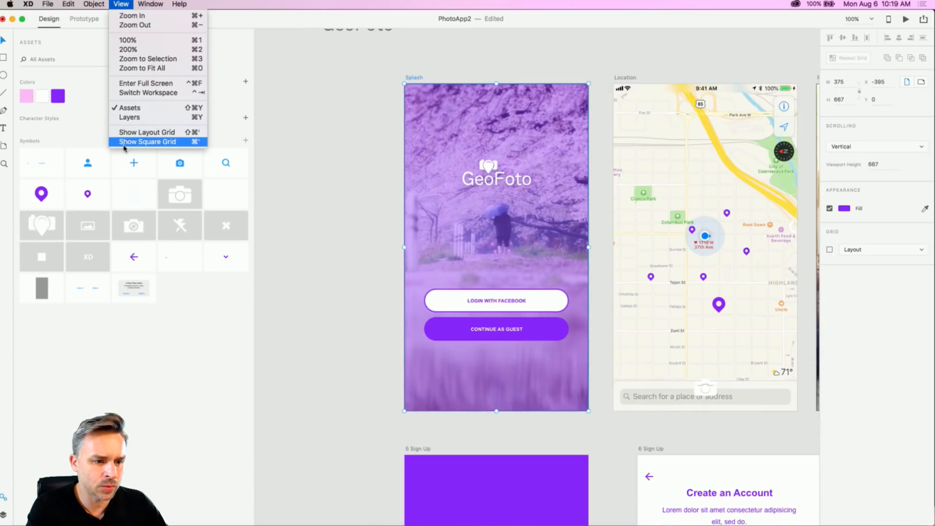
mouse_move(145, 3)
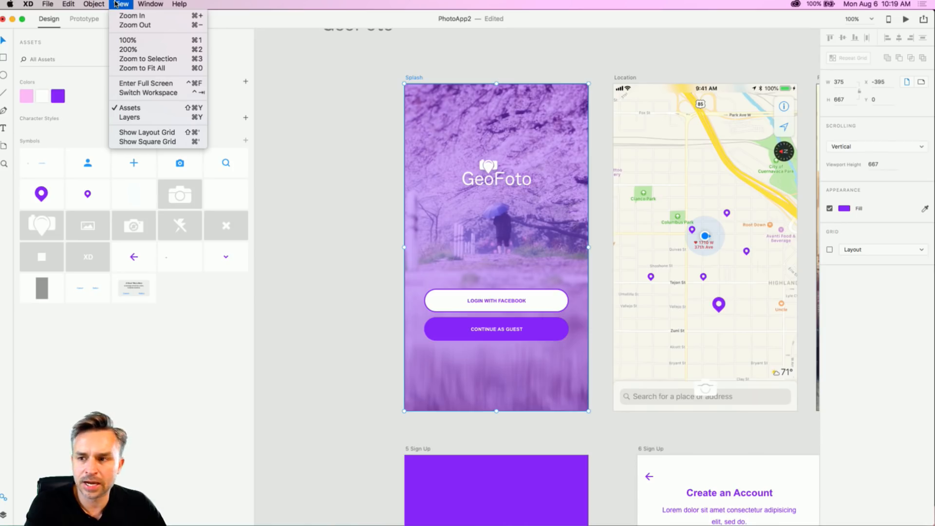
click(116, 3)
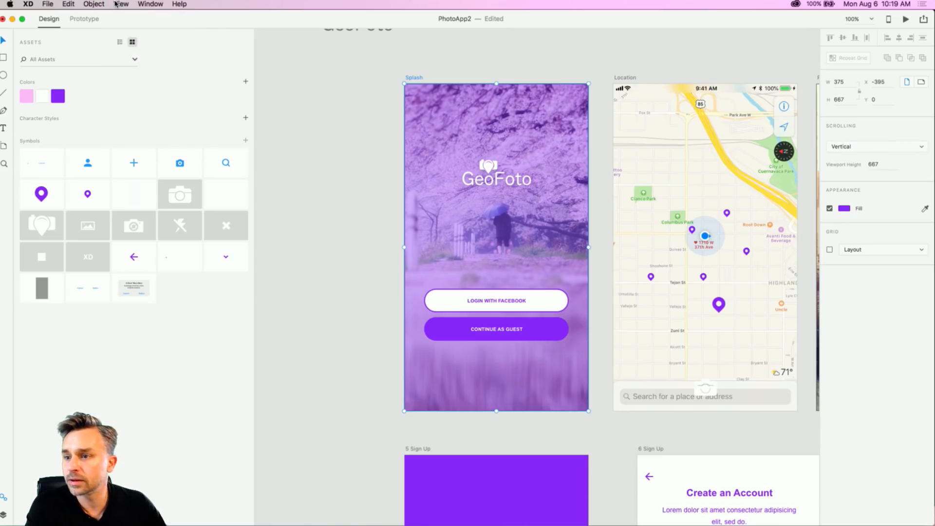
click(417, 118)
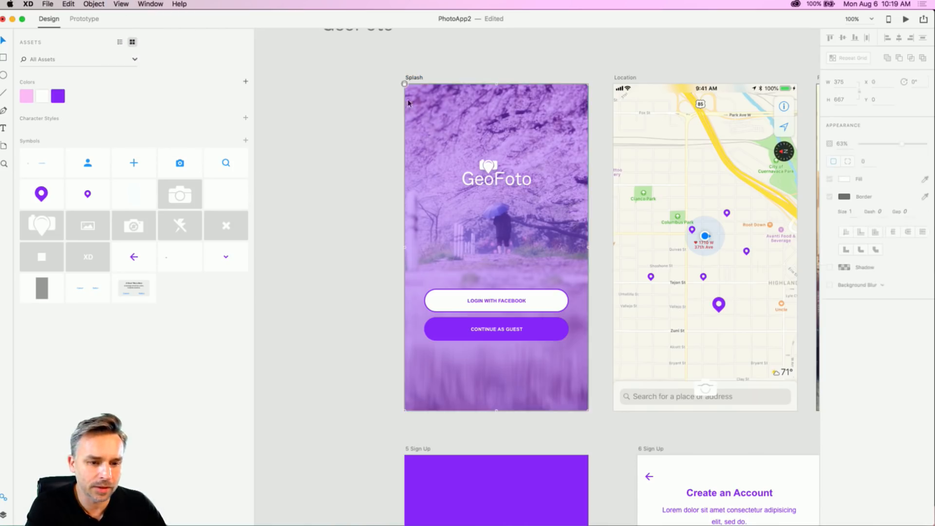
Step: Apply the saved pink #FDBCF8 as the border of the comment icon beside the Instagram screenshot
scroll(349, 82, up, 10)
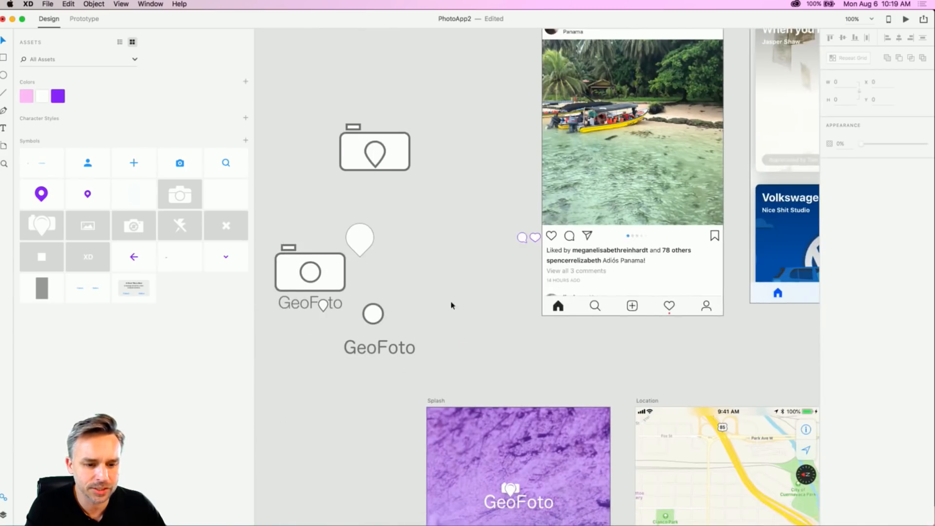
scroll(451, 305, down, 1)
scroll(555, 191, up, 10)
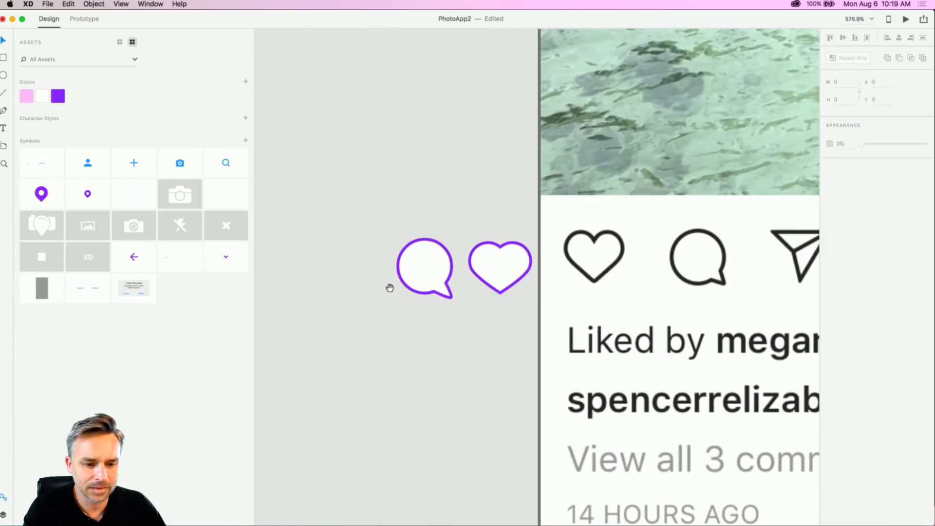
drag(379, 265, 388, 213)
scroll(401, 202, up, 5)
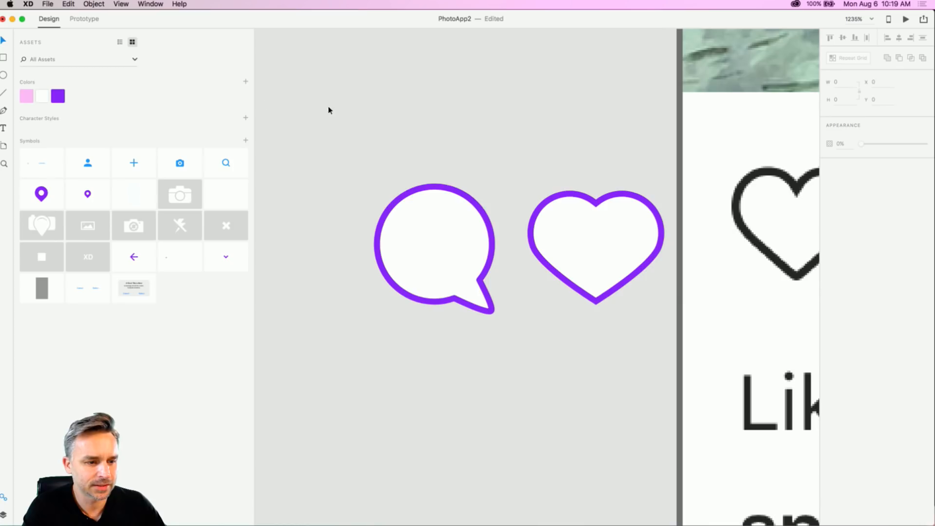
click(415, 218)
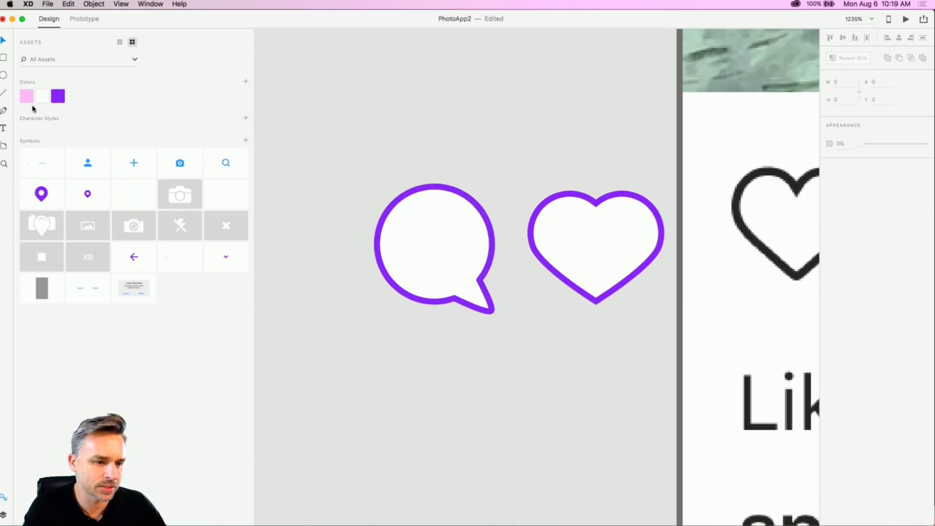
click(450, 239)
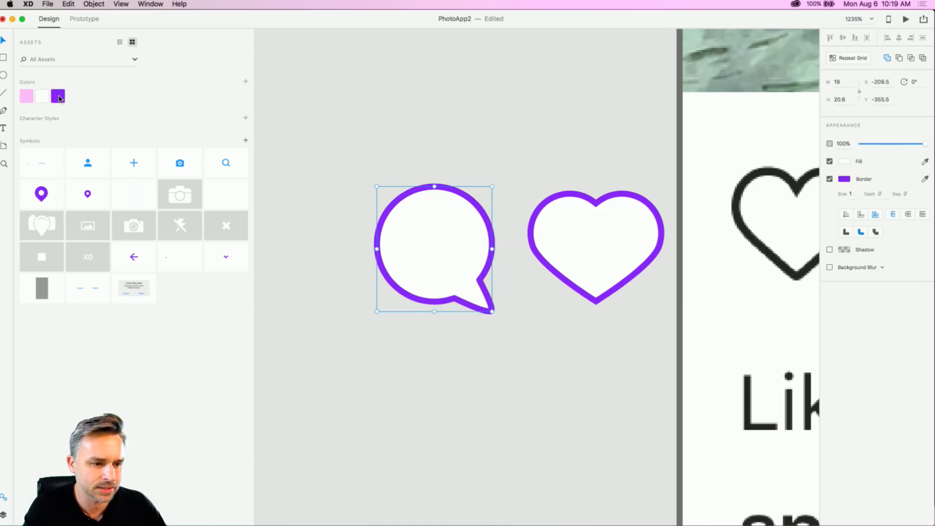
right_click(27, 96)
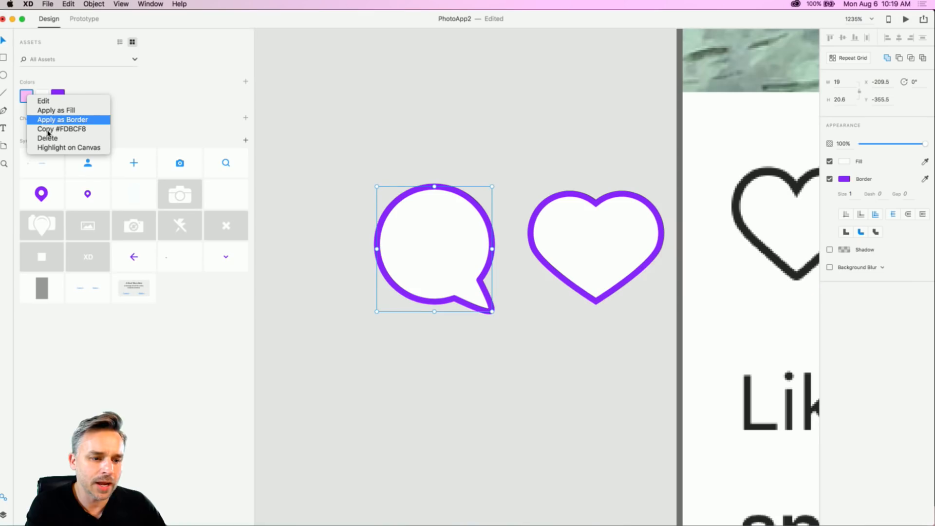
click(122, 147)
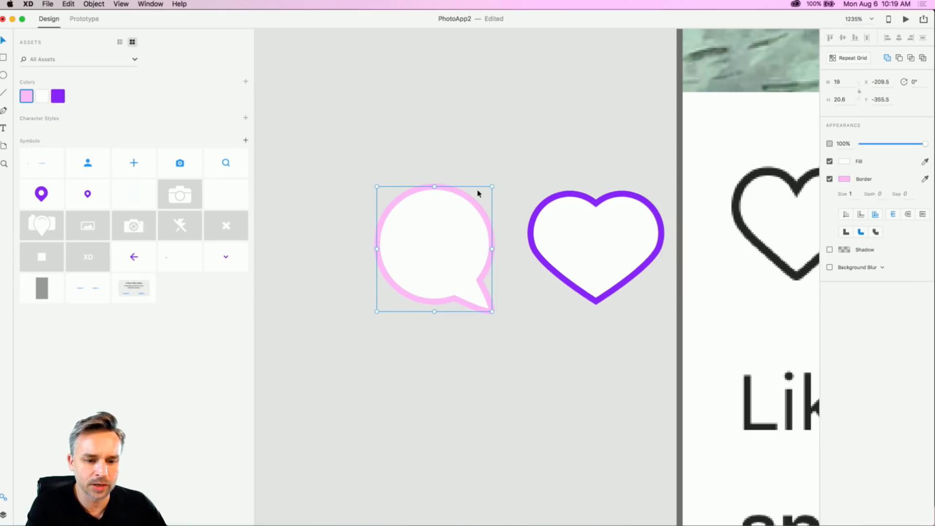
Step: Select the comment and heart icons together and apply the saved pink #FDBCF8 as their border
drag(467, 150, 599, 277)
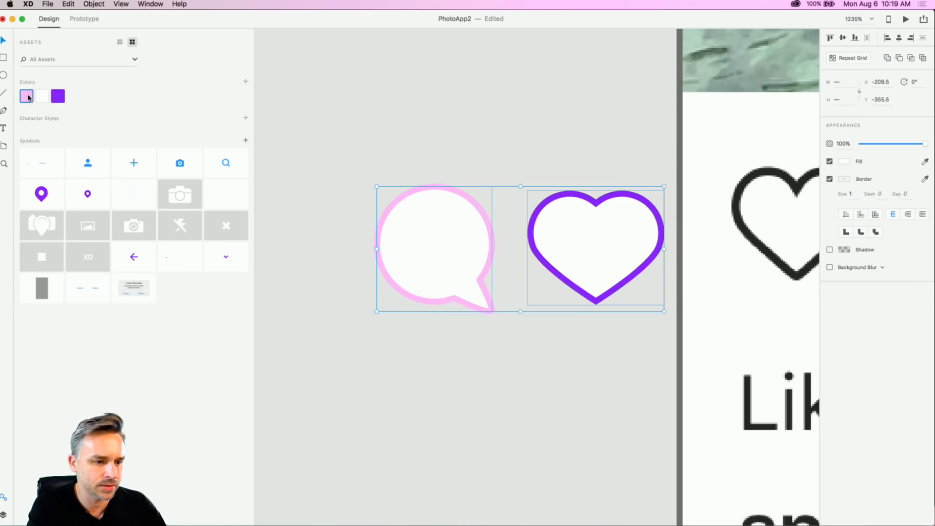
right_click(29, 95)
click(49, 117)
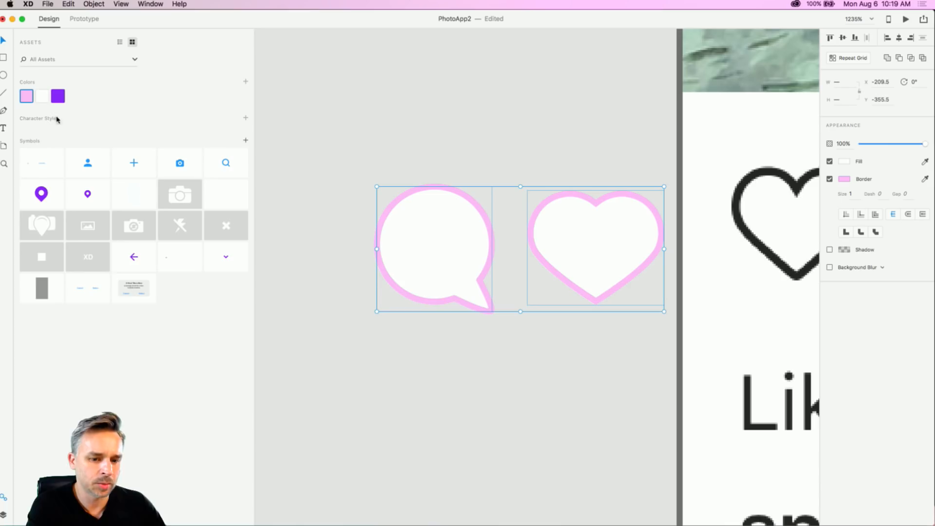
click(320, 114)
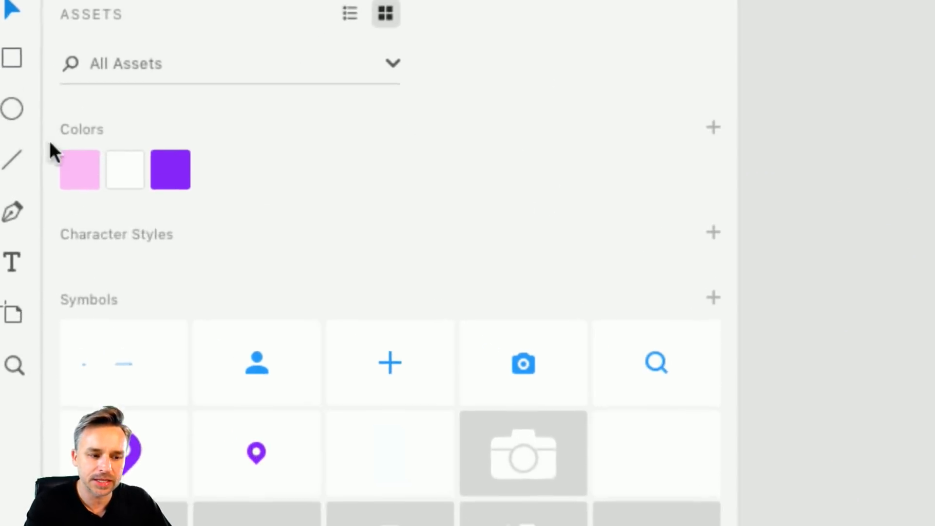
Step: Highlight every use of the saved pink #FDBCF8 on the canvas and inspect the artboards and icons that use it
right_click(21, 94)
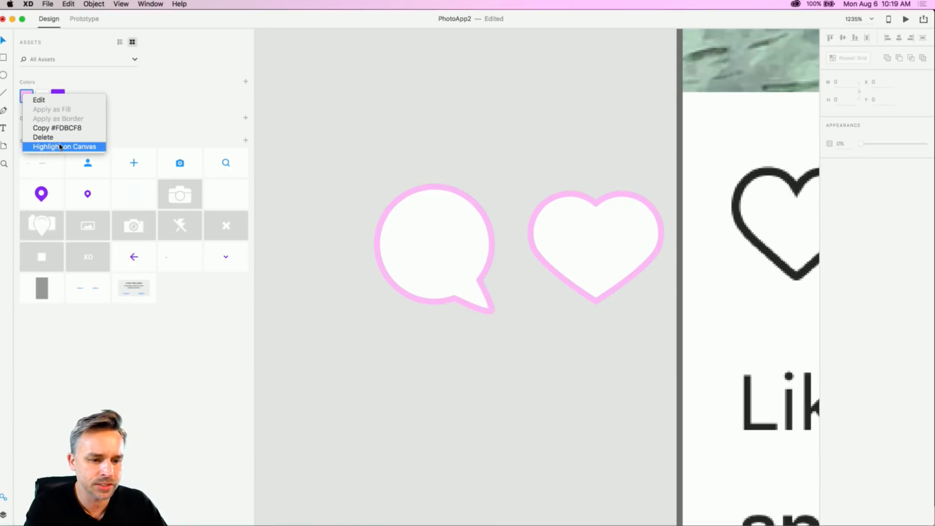
click(61, 146)
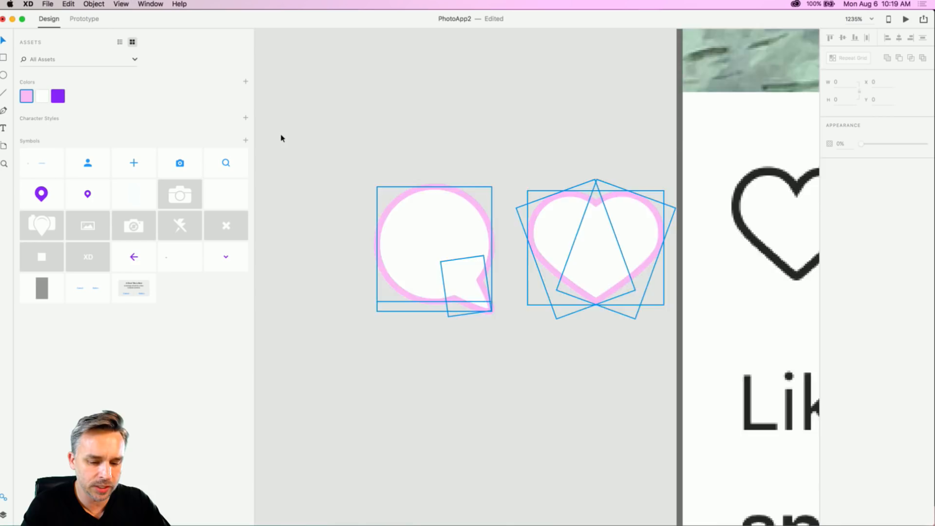
key(super+0)
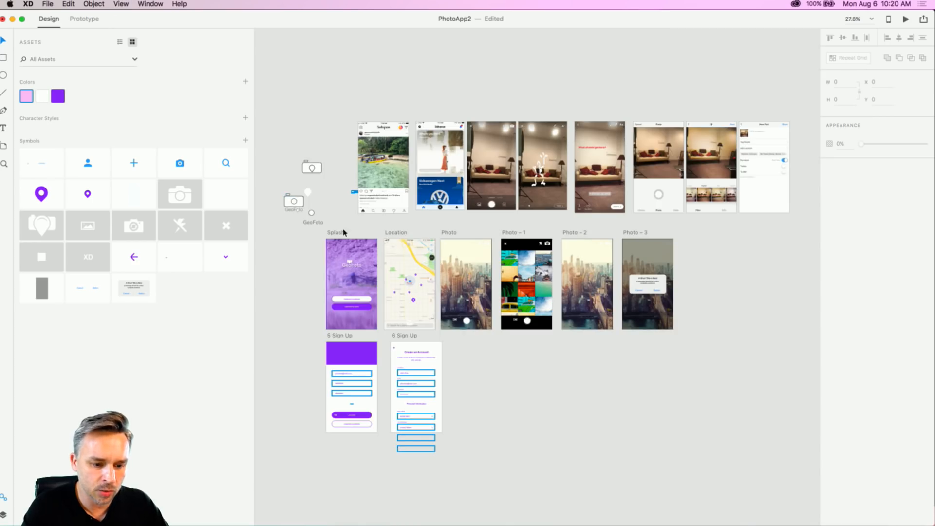
scroll(370, 370, up, 5)
scroll(372, 368, up, 3)
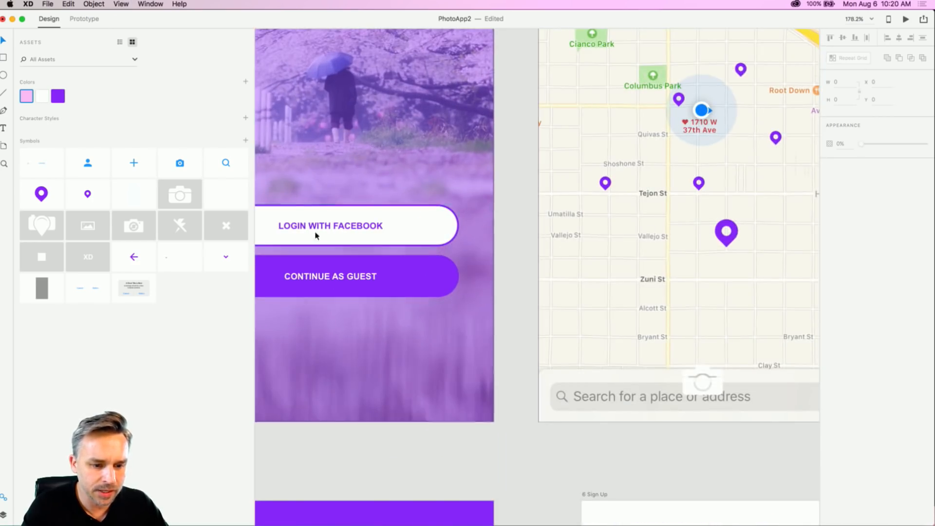
scroll(372, 369, up, 3)
scroll(466, 357, up, 3)
scroll(511, 232, up, 5)
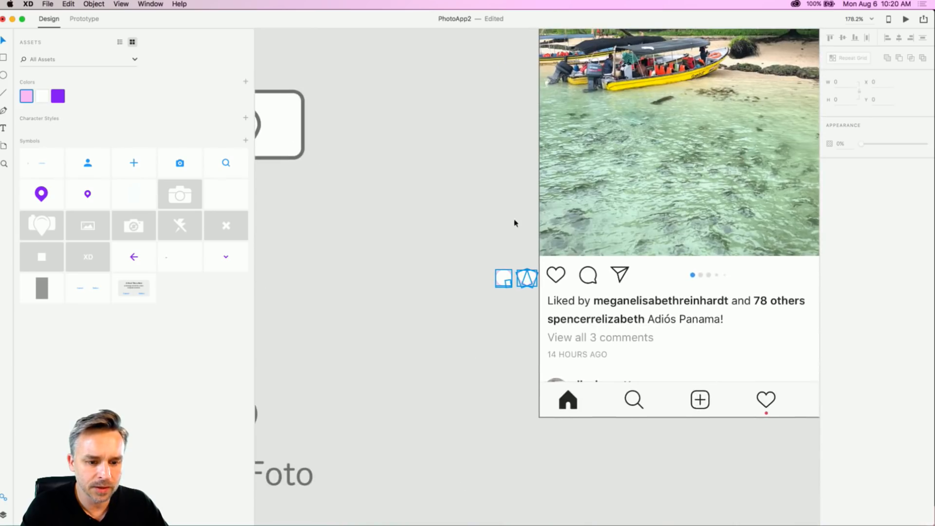
drag(449, 356, 291, 306)
scroll(471, 202, up, 5)
scroll(373, 331, down, 3)
scroll(373, 331, down, 3)
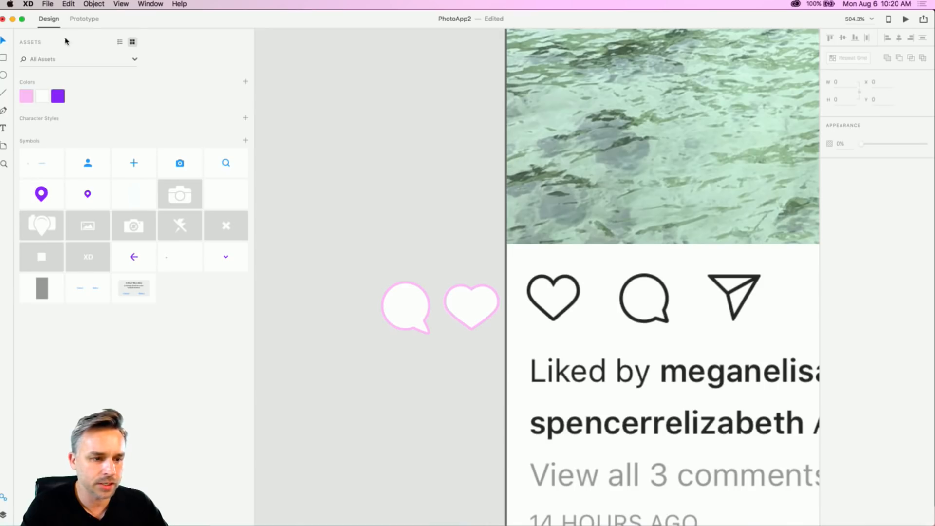
Step: Open the recent file Wires - Mobile and enlarge its window to fill the screen
click(47, 3)
mouse_move(56, 36)
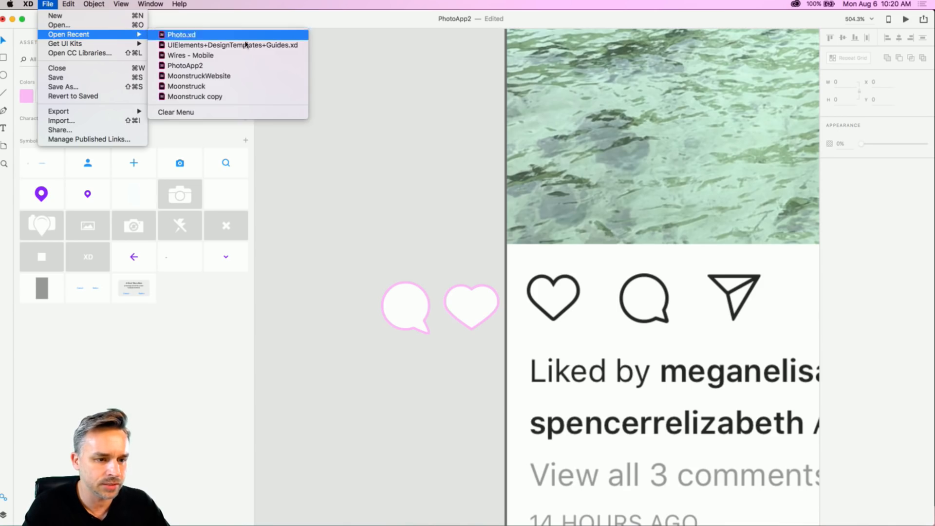
click(191, 55)
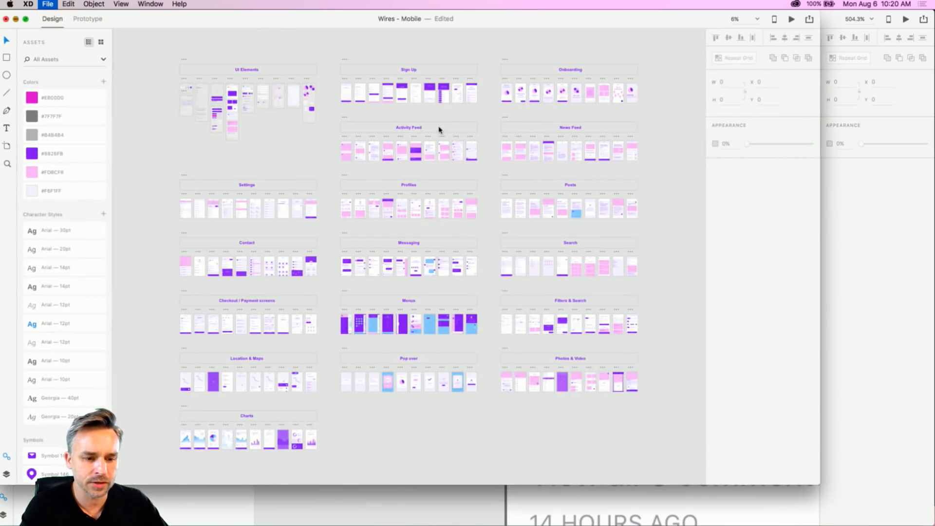
drag(816, 484, 932, 523)
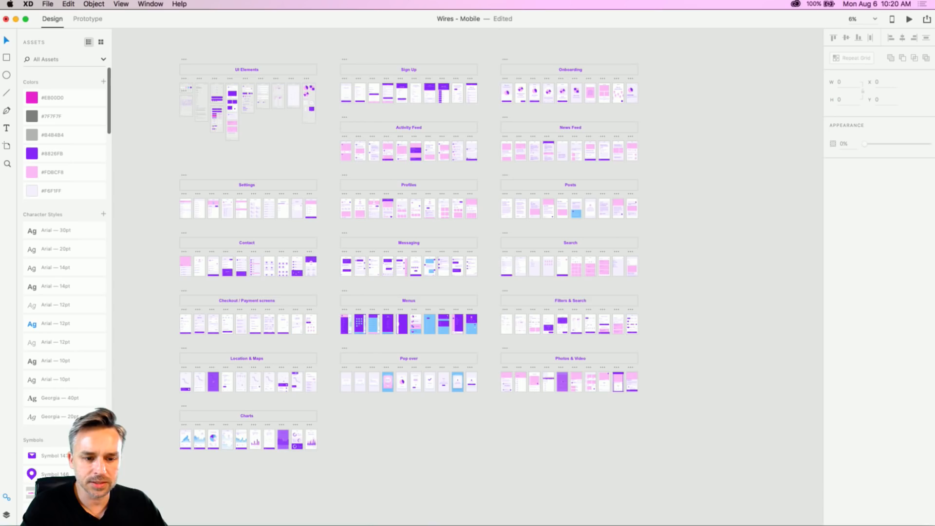
Step: Revert the Wires - Mobile document to its last saved version, discarding the current changes
scroll(358, 208, up, 5)
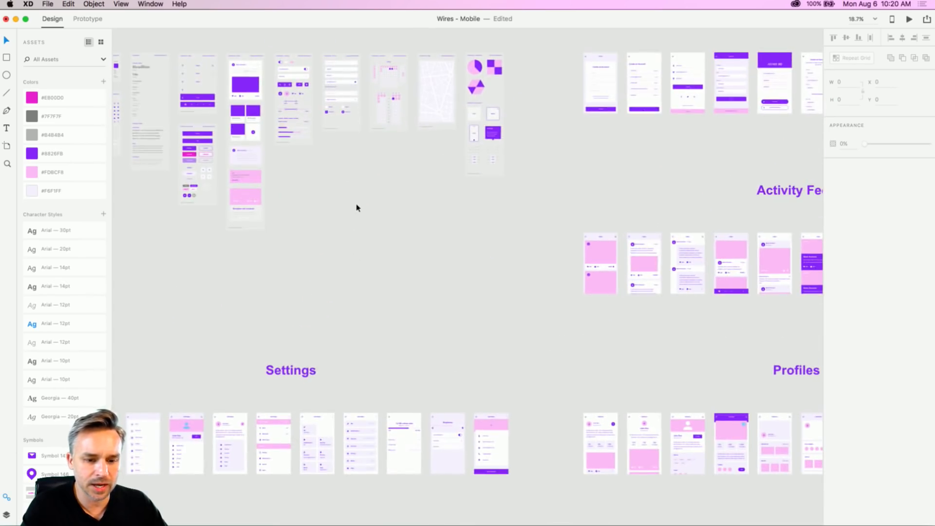
click(47, 4)
click(55, 98)
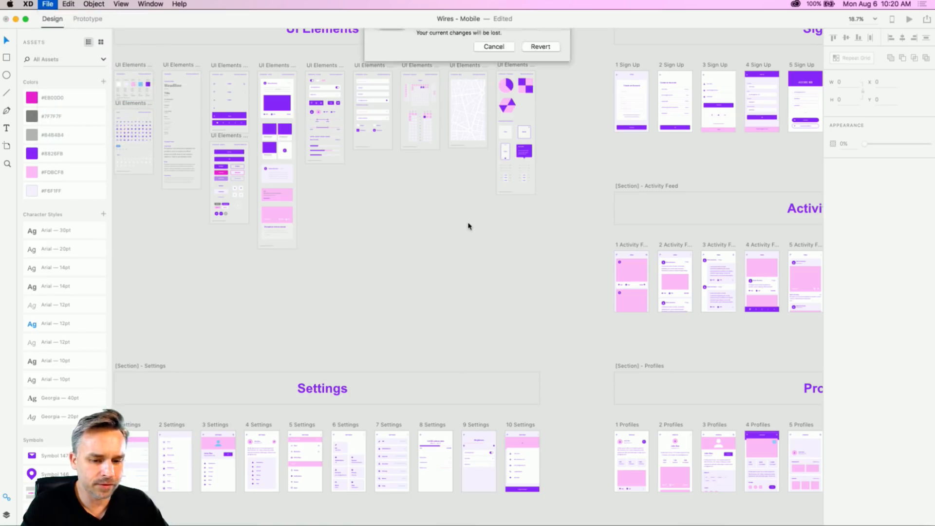
click(541, 86)
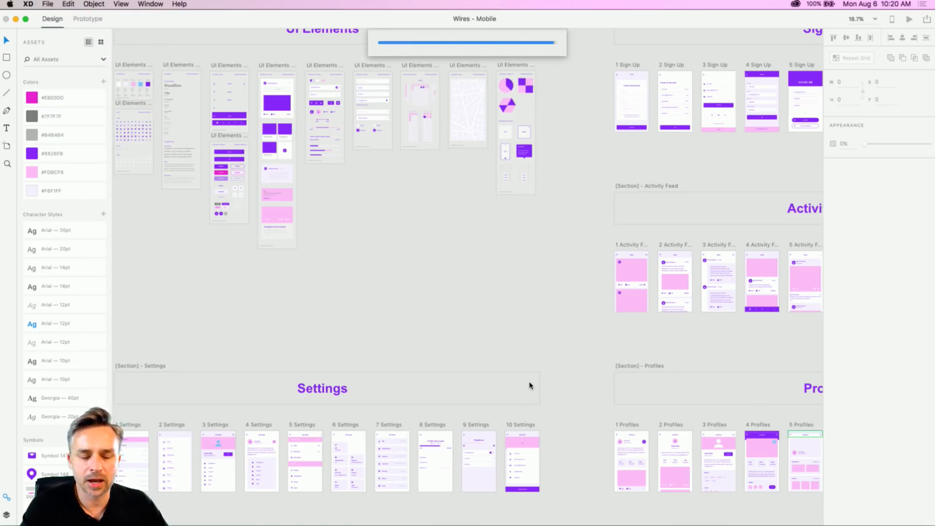
Step: Edit the saved blue #2699FB, shifting its hue to purple #9926FB across the wireframes
scroll(470, 204, up, 3)
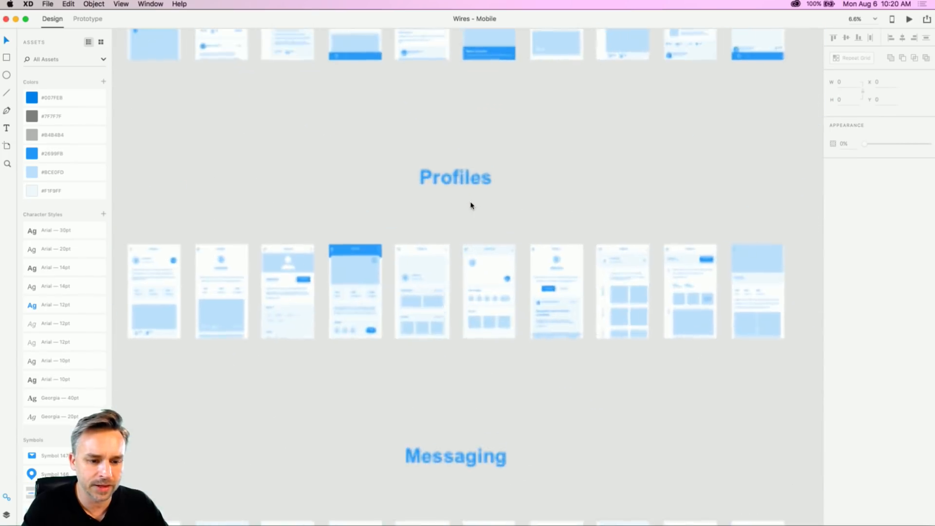
drag(403, 195, 378, 476)
drag(348, 258, 366, 279)
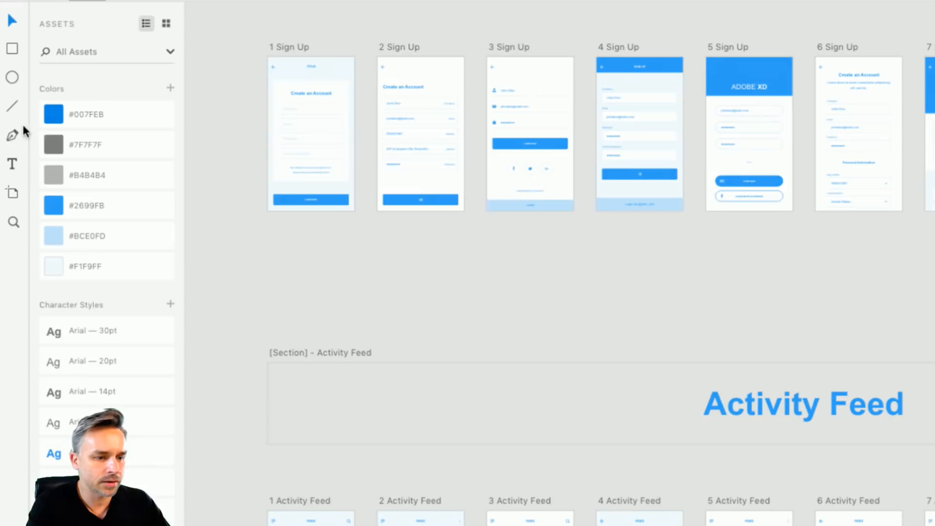
click(52, 207)
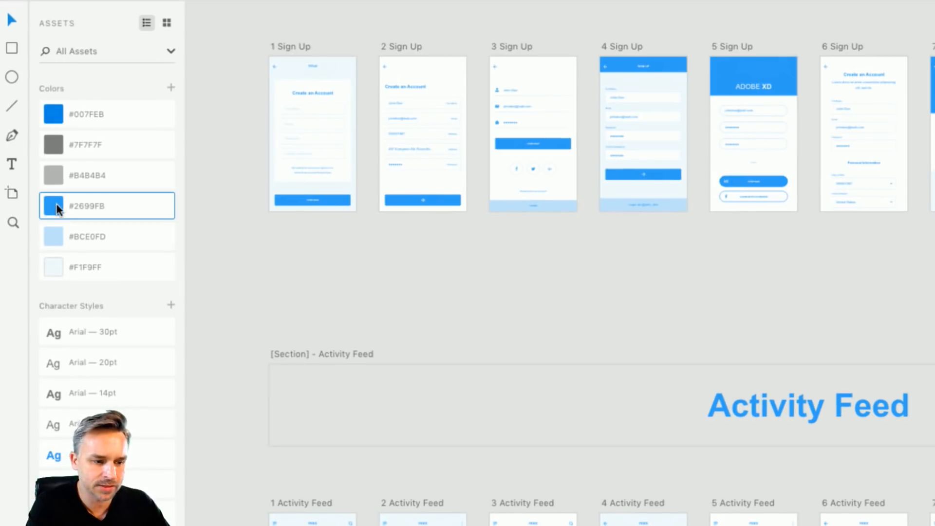
right_click(57, 209)
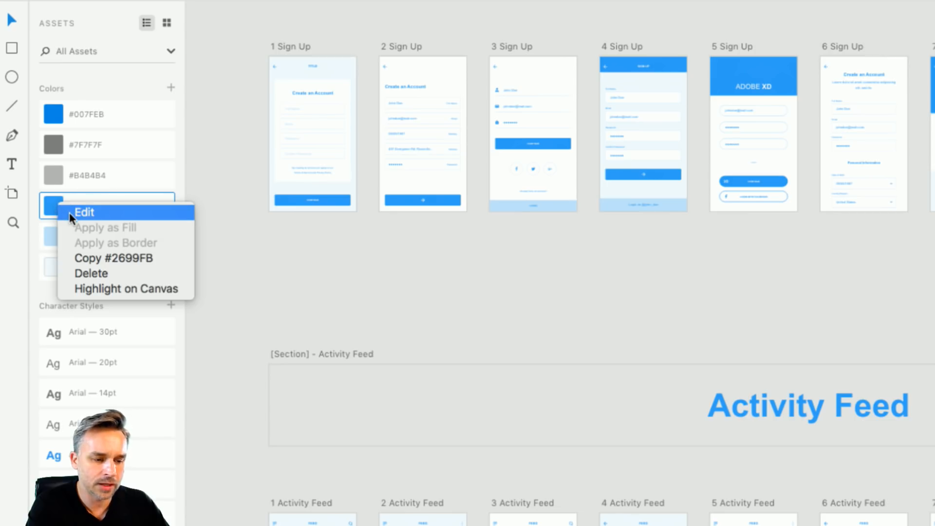
click(83, 213)
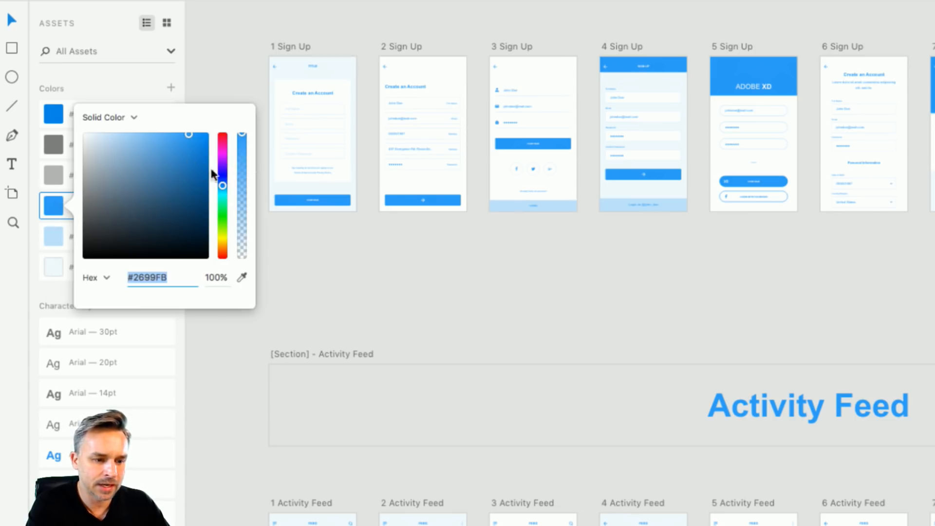
drag(222, 185, 221, 186)
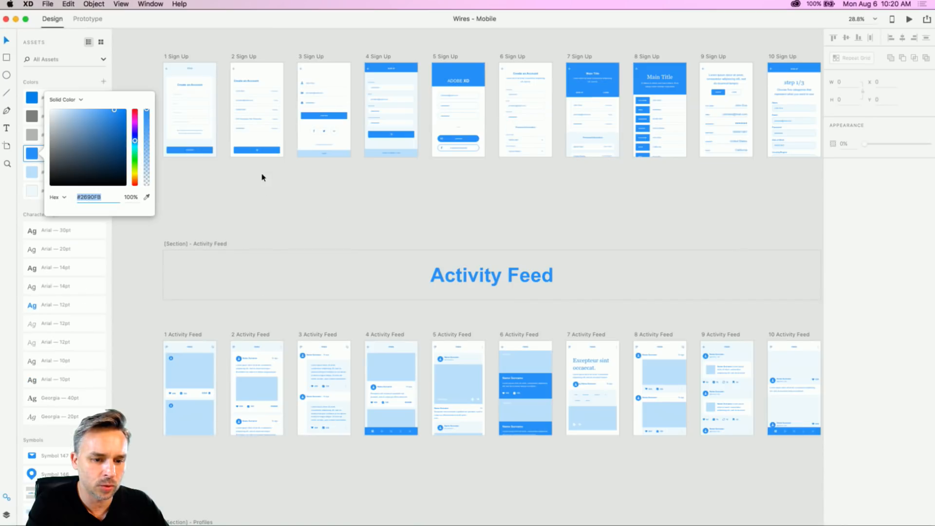
mouse_move(134, 141)
mouse_down()
mouse_move(135, 118)
mouse_move(136, 130)
mouse_up()
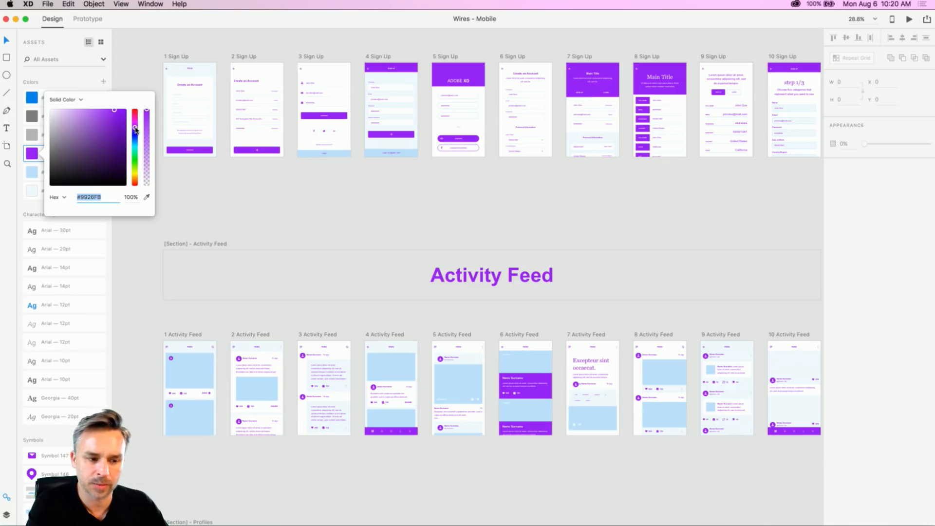
click(217, 233)
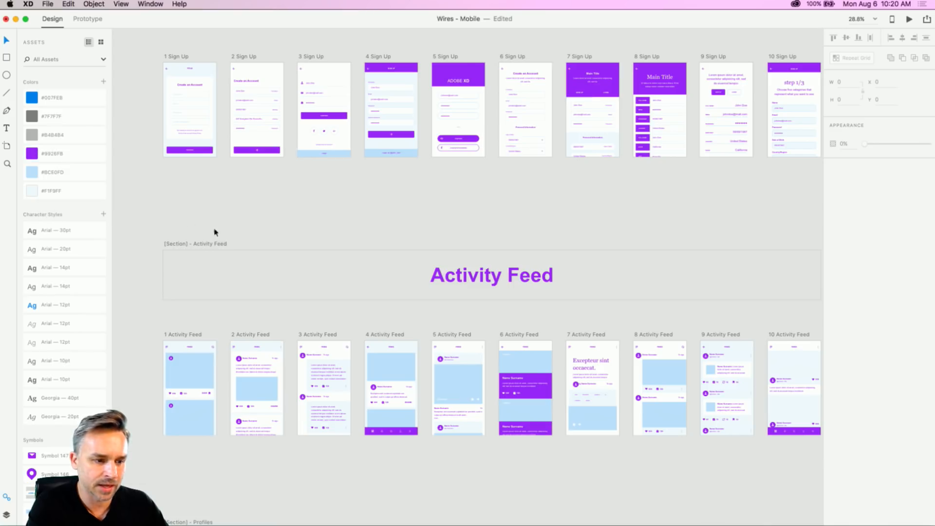
Step: Edit the saved light blue #BCE0FD, shifting its hue to the light purple #E9BCFD
right_click(50, 172)
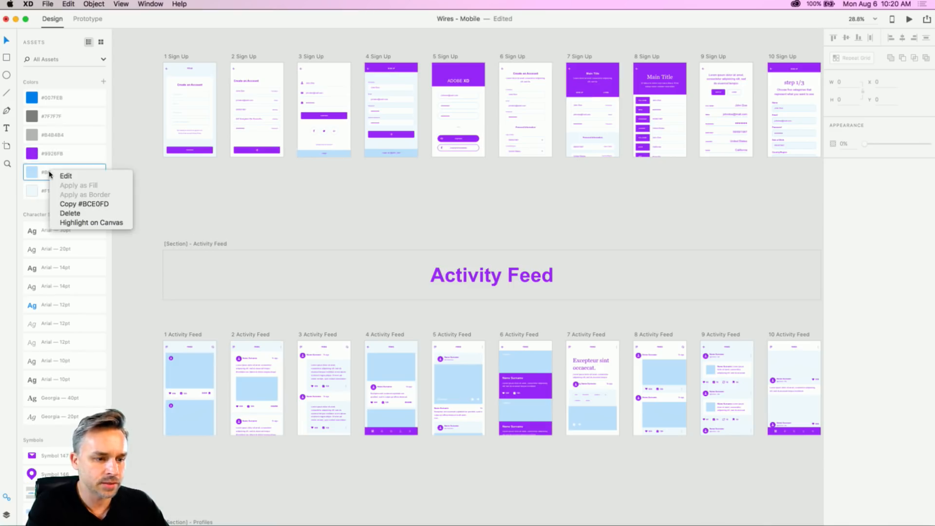
click(81, 181)
drag(134, 160, 136, 146)
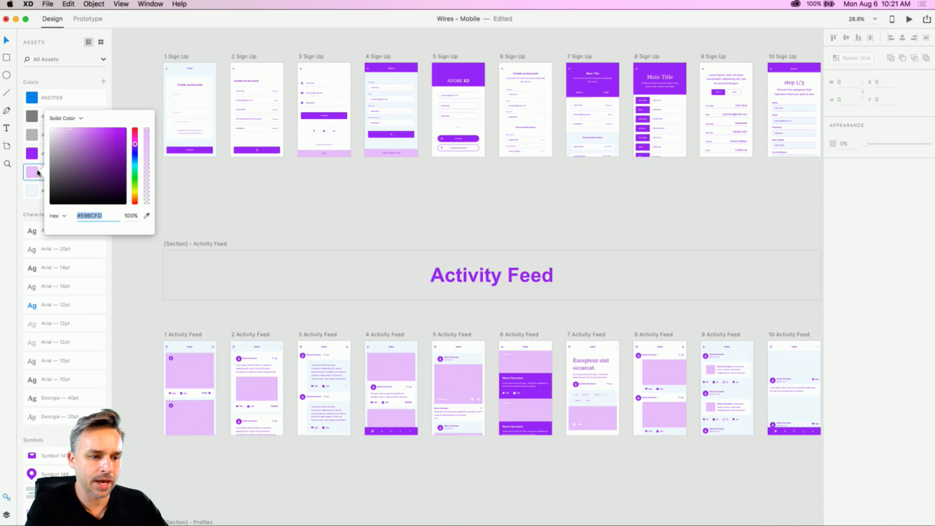
click(202, 227)
Step: Edit the saved blue #007FEB, shifting its hue to the purple #AC00EB
click(44, 95)
right_click(47, 95)
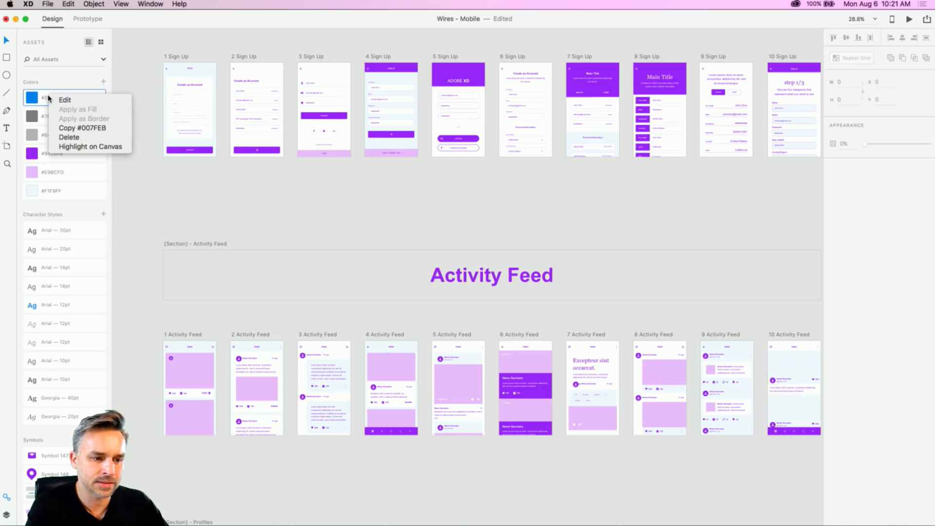
click(65, 101)
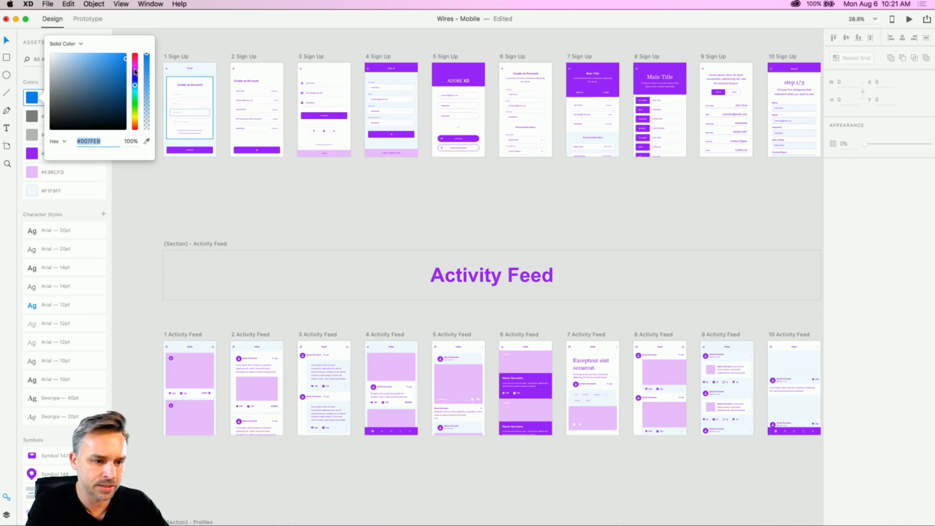
click(135, 69)
click(286, 273)
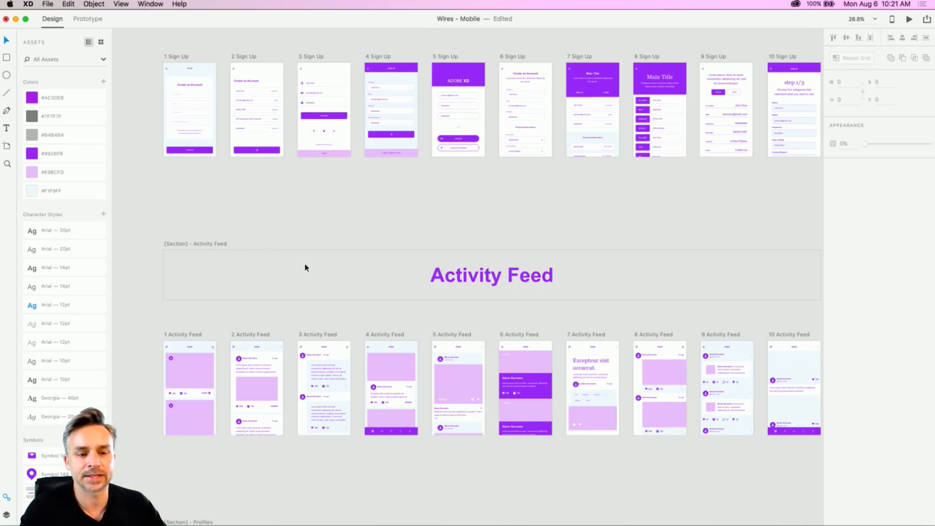
Step: Look over the recolored wireframes and the list of UI kits available to download
scroll(183, 77, up, 2)
scroll(175, 55, down, 1)
drag(131, 46, 430, 200)
click(383, 214)
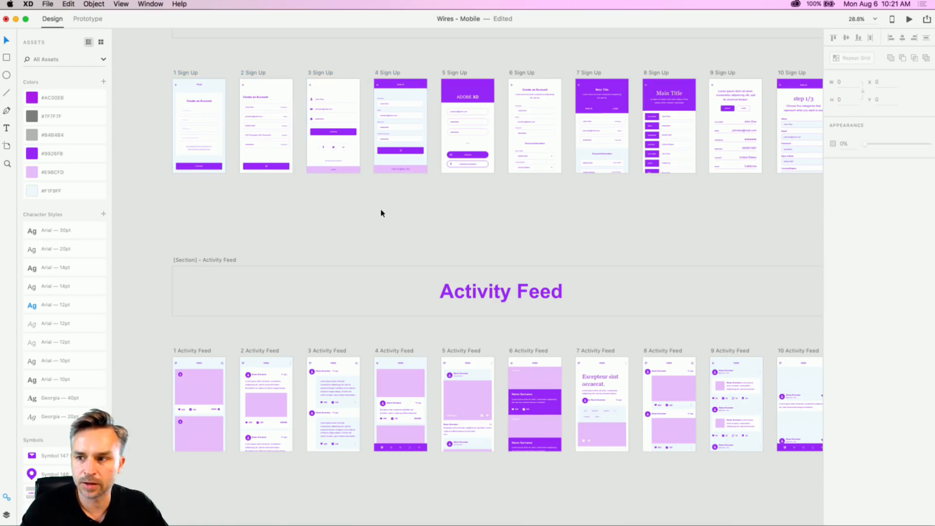
click(48, 4)
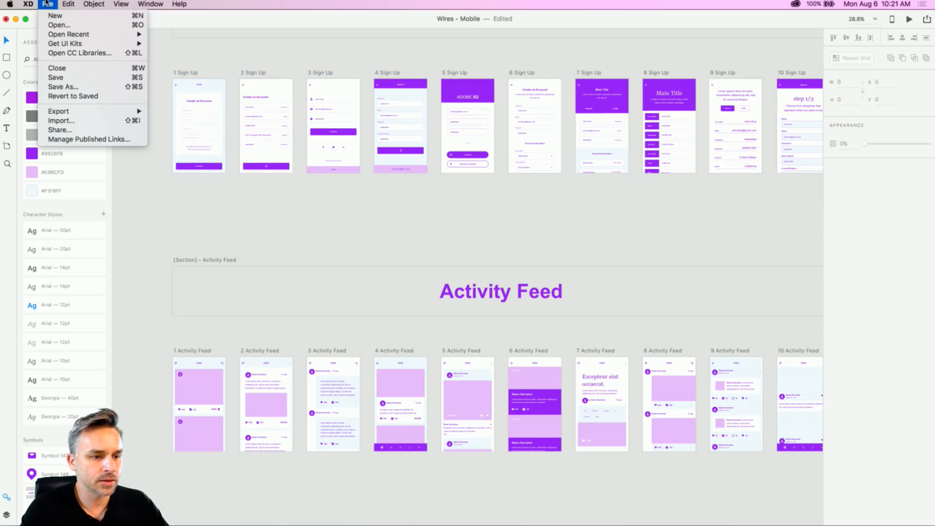
mouse_move(78, 44)
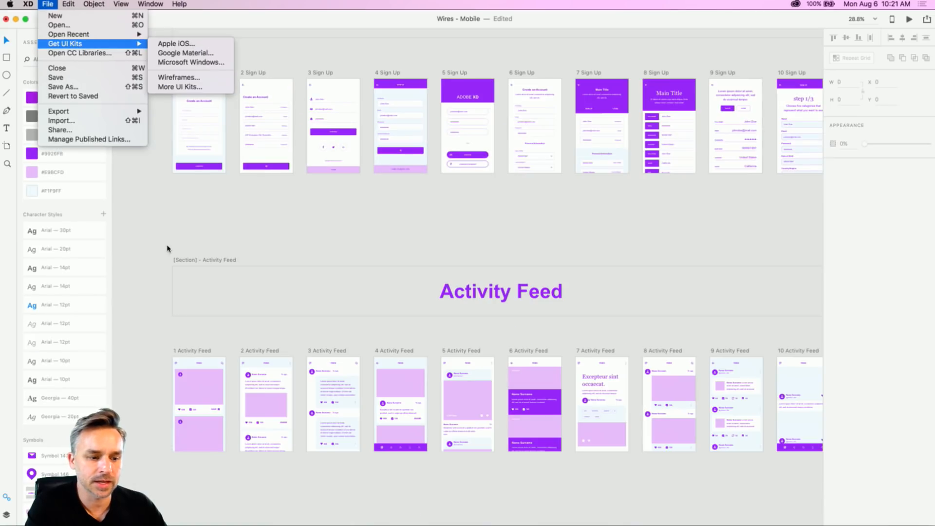
click(166, 246)
Step: Switch to Finder, look through the UI Kits folder inside XD, and return to the Wires - Mobile document
mouse_move(171, 525)
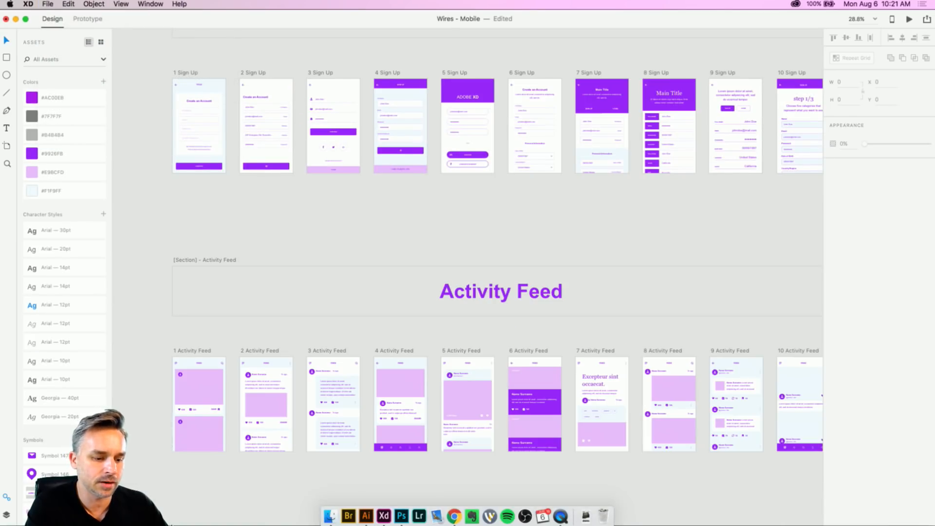
click(330, 516)
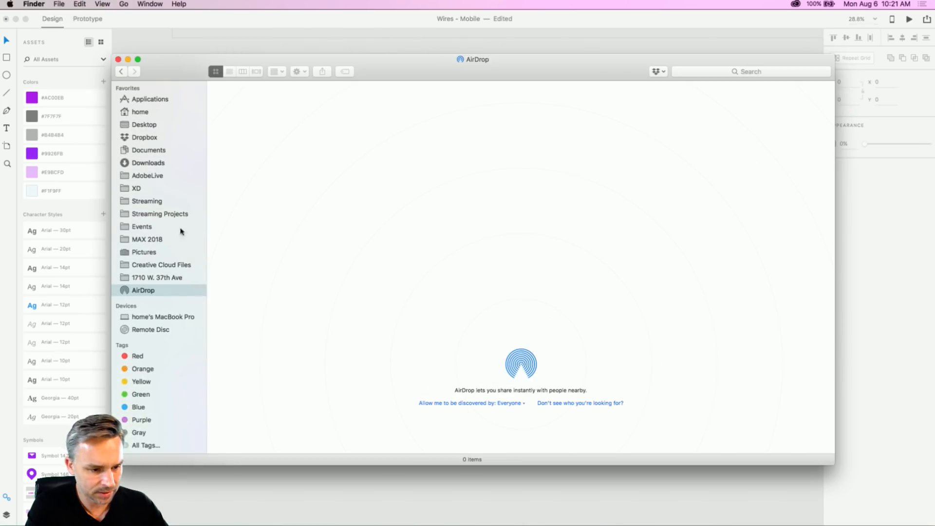
click(129, 190)
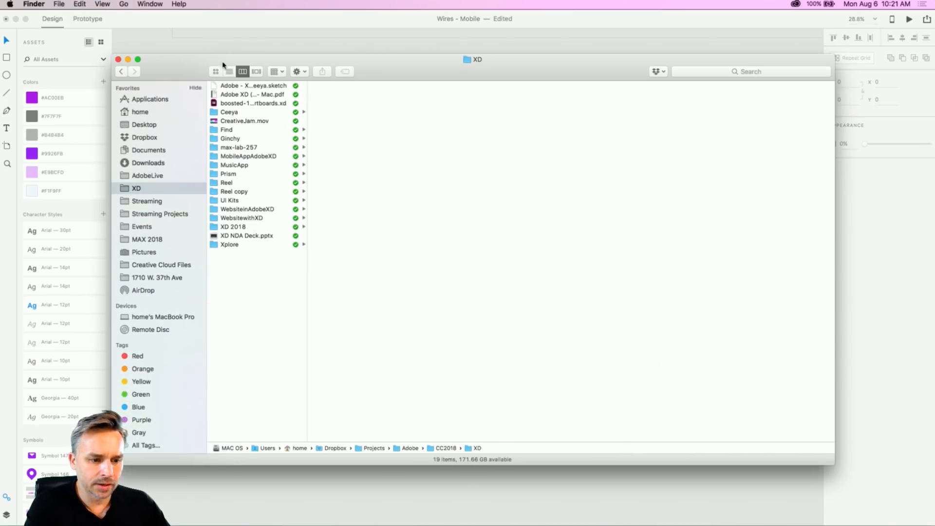
click(217, 201)
drag(408, 135, 444, 131)
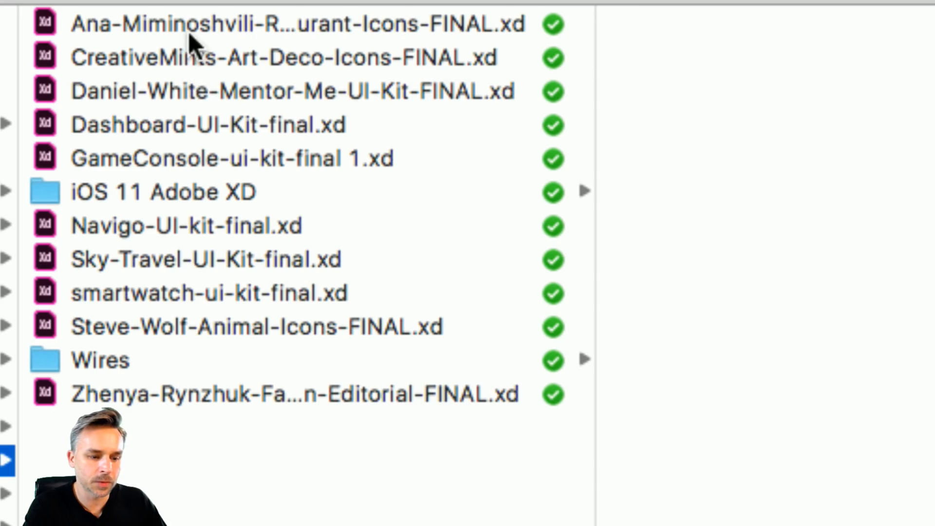
right_click(237, 348)
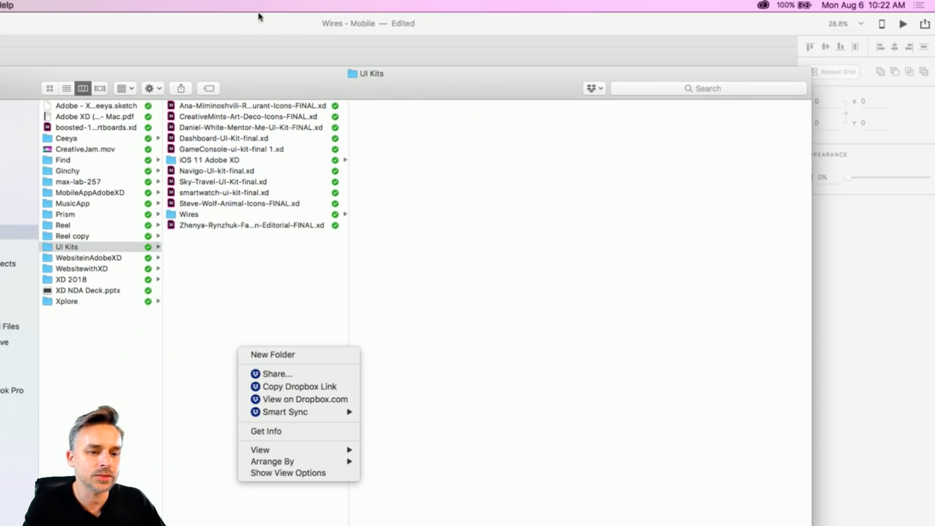
click(258, 16)
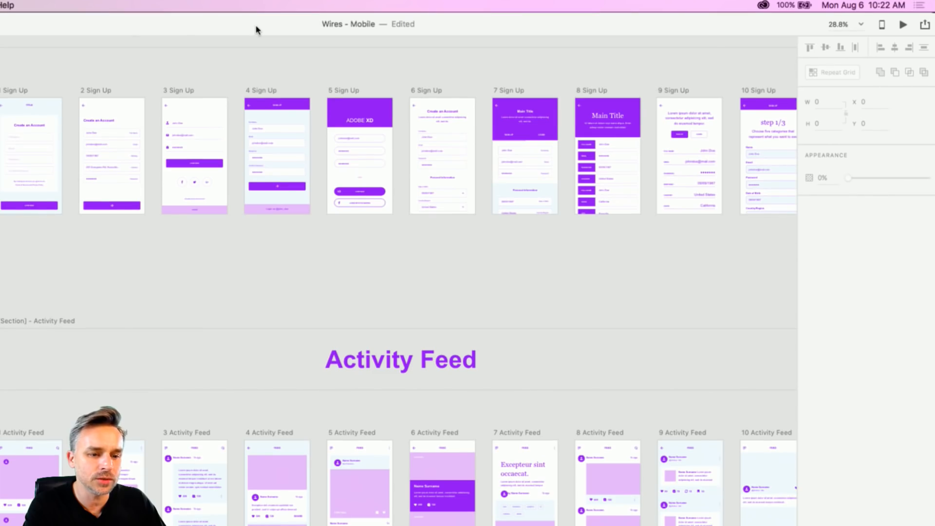
Step: Examine the Create an Account forms on the first Sign Up artboards up close
drag(63, 124, 244, 117)
scroll(219, 148, up, 10)
scroll(390, 146, up, 3)
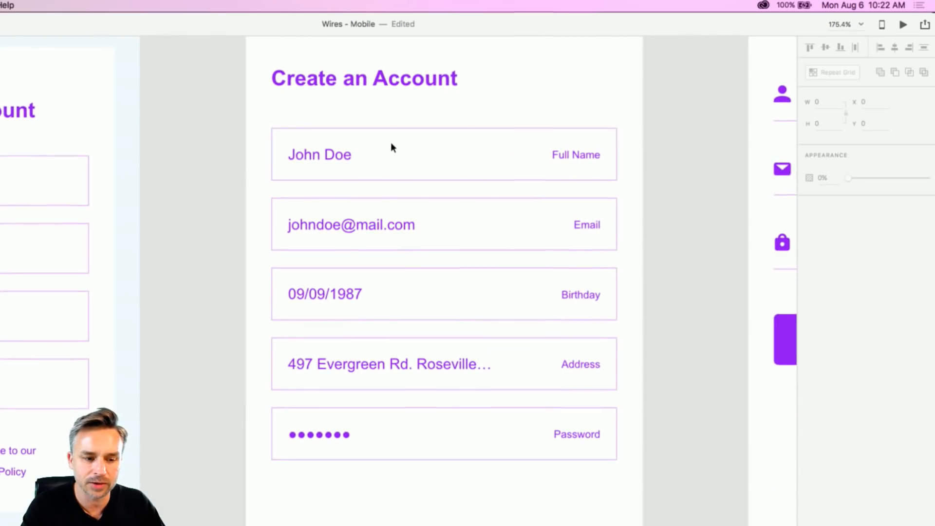
scroll(391, 143, down, 2)
drag(192, 156, 439, 146)
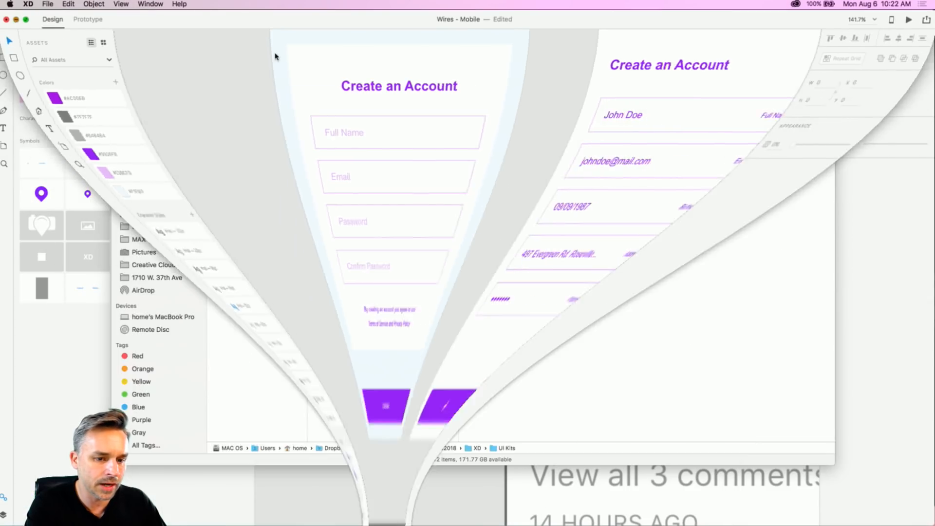
Step: Minimize the Wires - Mobile window and bring the Splash artboard of PhotoApp2 into view
key(super+m)
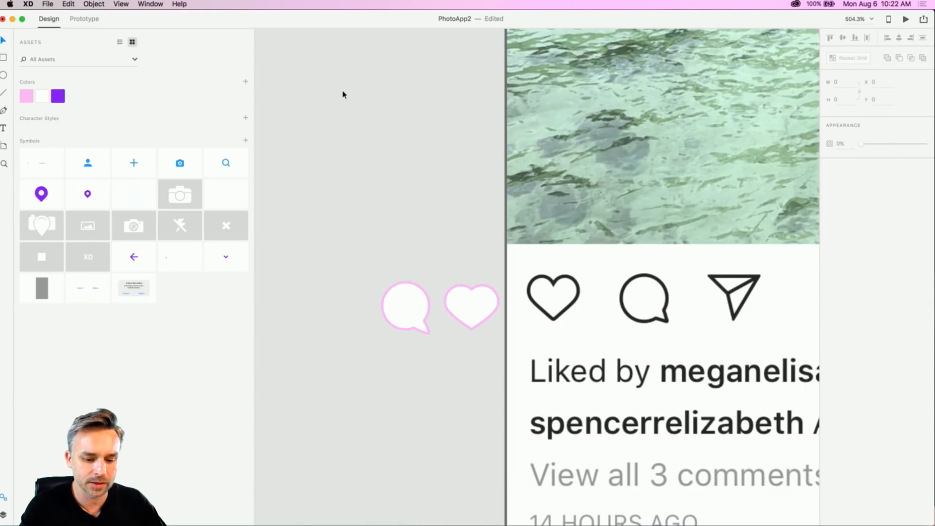
key(super+0)
scroll(348, 404, up, 10)
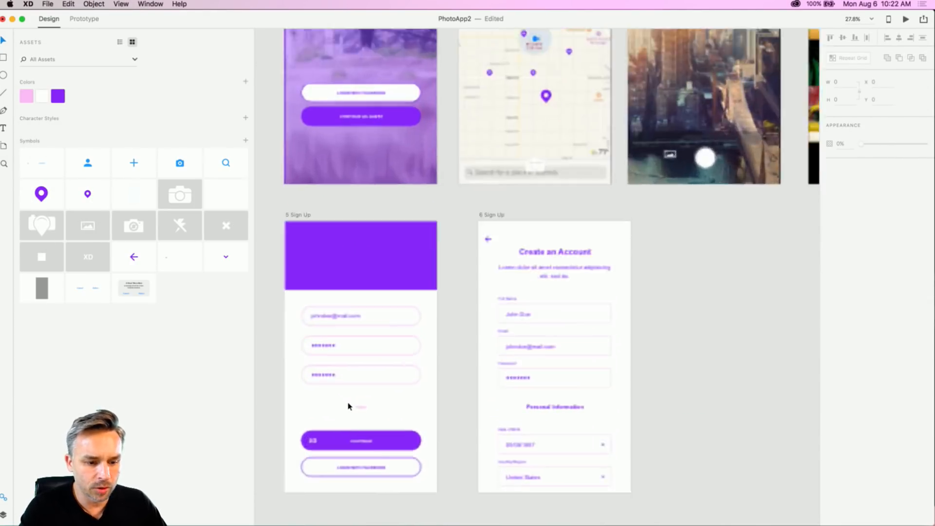
drag(308, 156, 297, 32)
scroll(330, 115, up, 3)
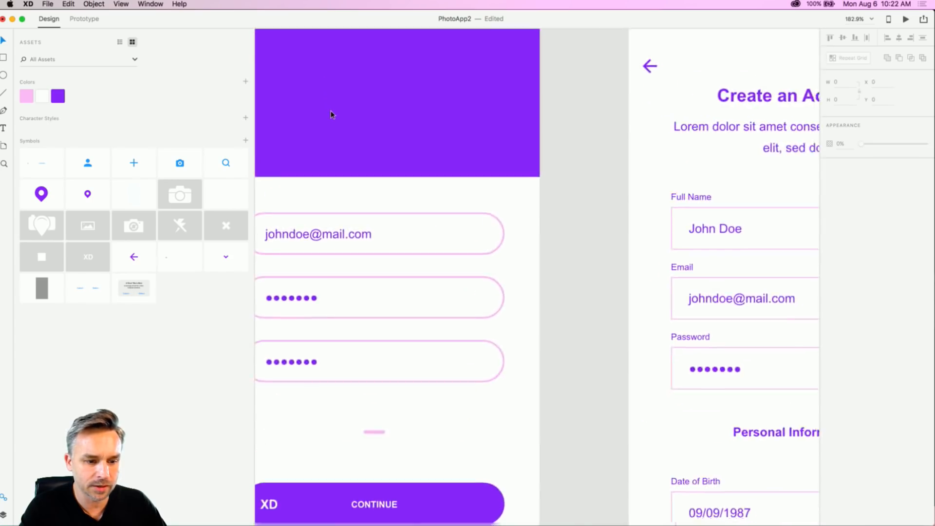
scroll(327, 121, up, 10)
scroll(344, 155, up, 8)
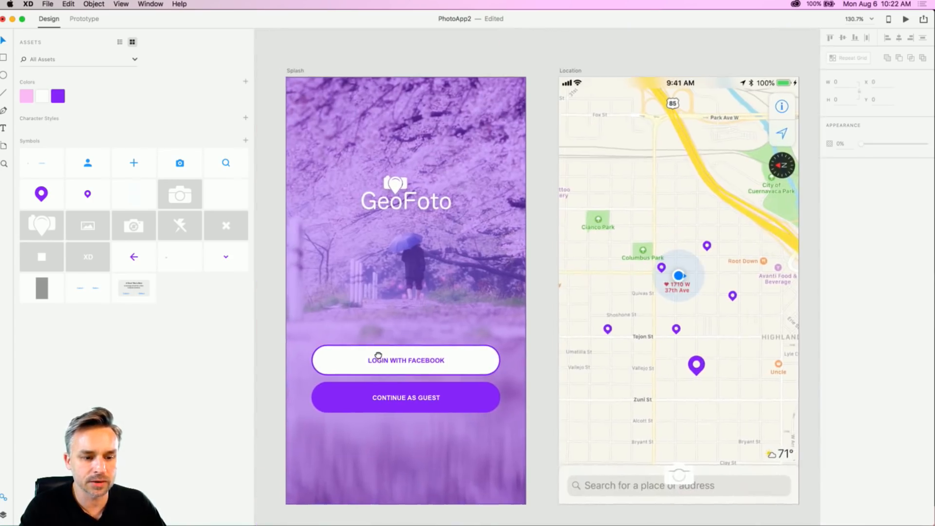
scroll(324, 146, down, 1)
Step: Save the LOGIN WITH FACEBOOK button on the Splash artboard as a symbol
click(272, 37)
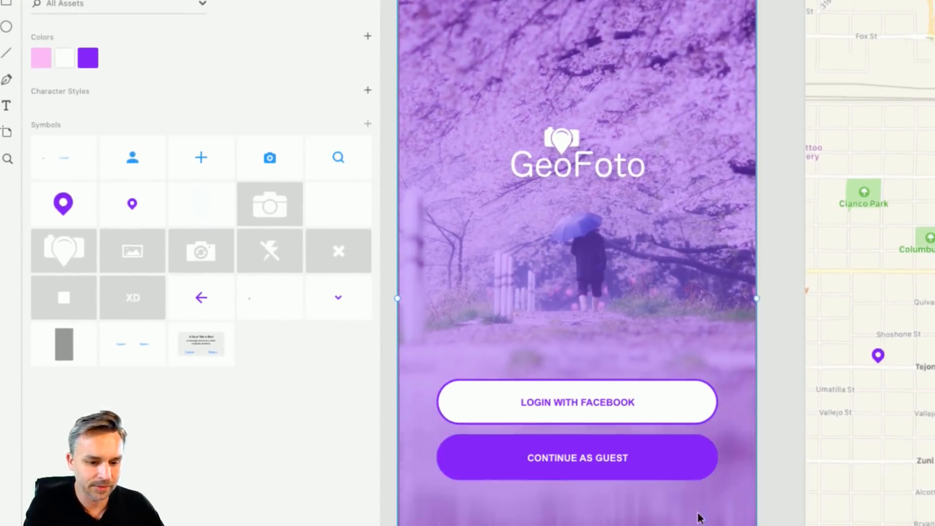
click(456, 395)
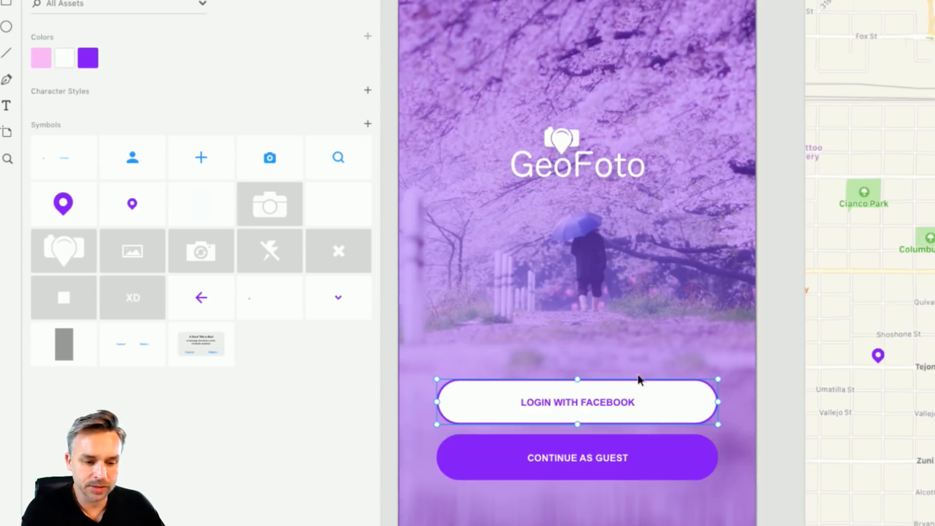
click(579, 451)
click(479, 403)
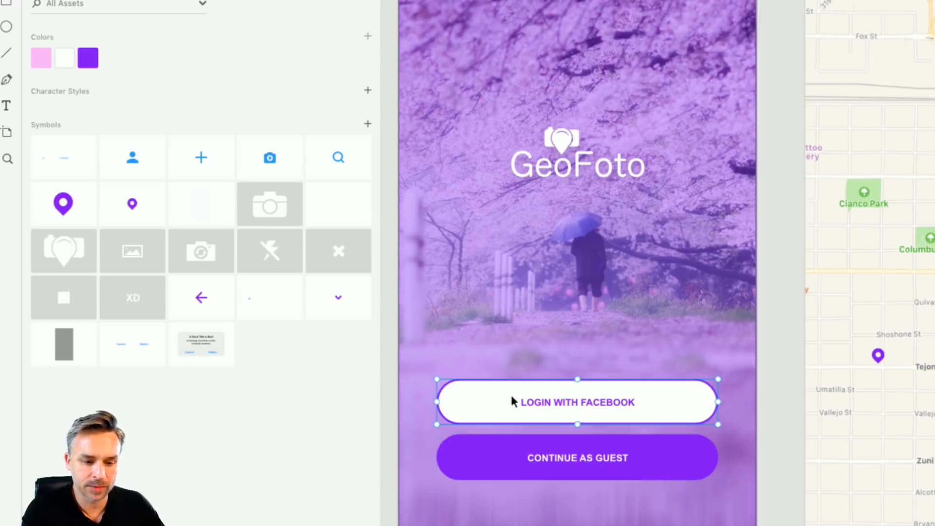
click(367, 125)
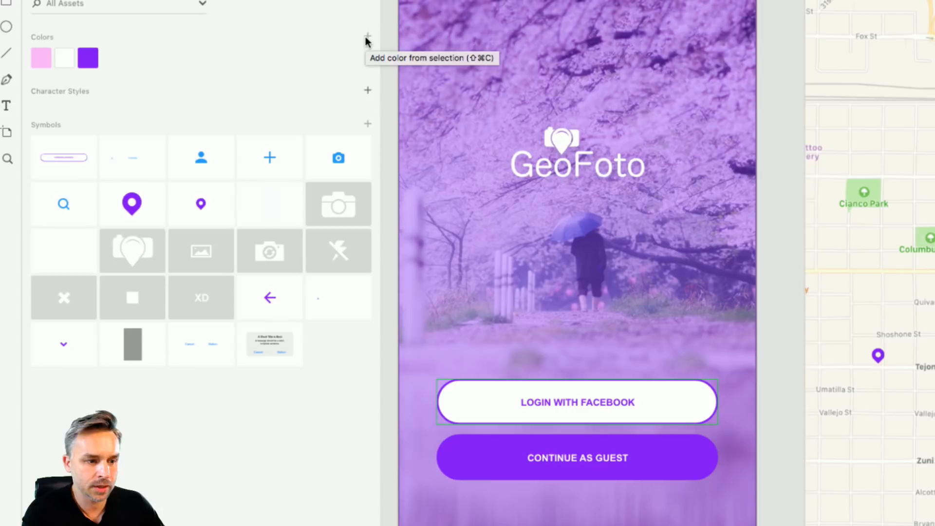
Step: Save the GeoFoto title's formatting as a character style and the CONTINUE AS GUEST button as a symbol
click(540, 173)
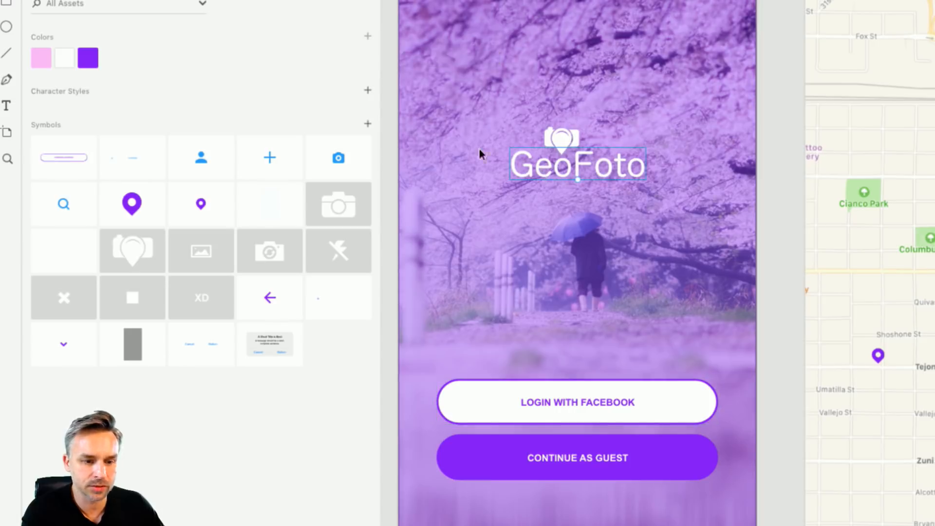
click(367, 91)
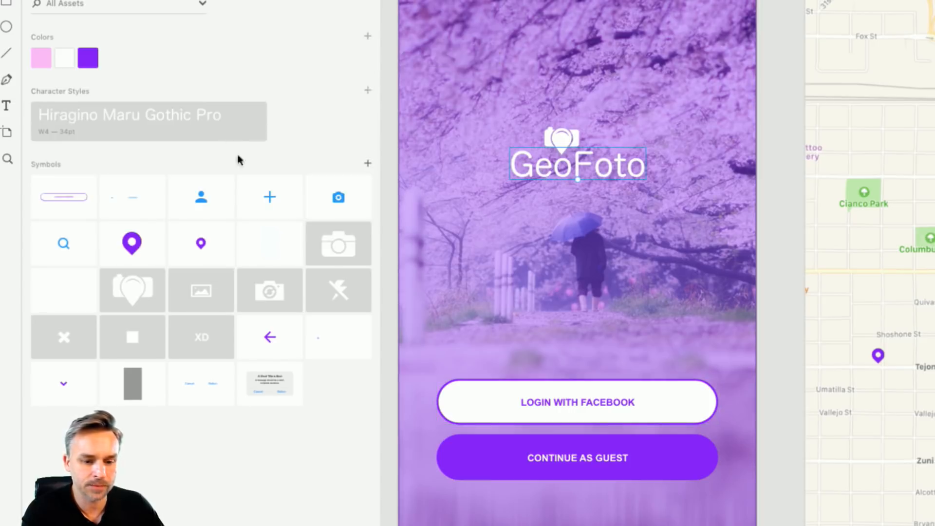
click(484, 467)
click(367, 164)
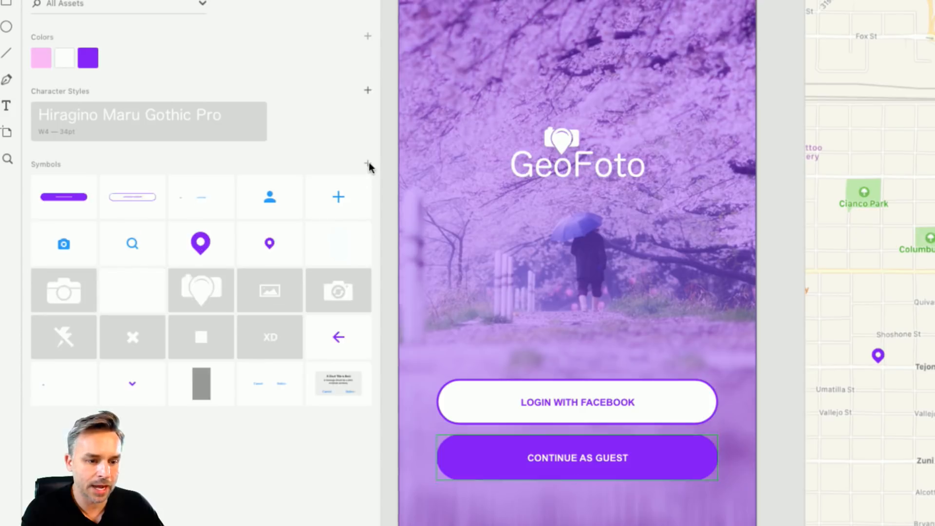
Step: Place the LOGIN WITH FACEBOOK button symbol over the water on the city bridge photo artboard
click(551, 400)
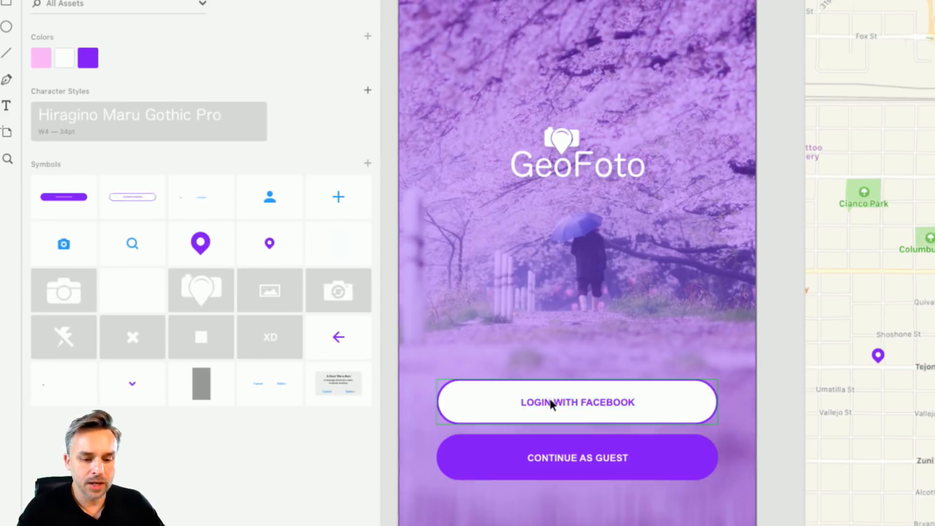
drag(587, 329, 575, 168)
drag(712, 221, 500, 249)
drag(720, 266, 524, 277)
drag(693, 273, 459, 252)
drag(672, 257, 569, 254)
drag(813, 238, 579, 282)
drag(674, 264, 491, 263)
drag(723, 194, 538, 209)
drag(843, 219, 695, 181)
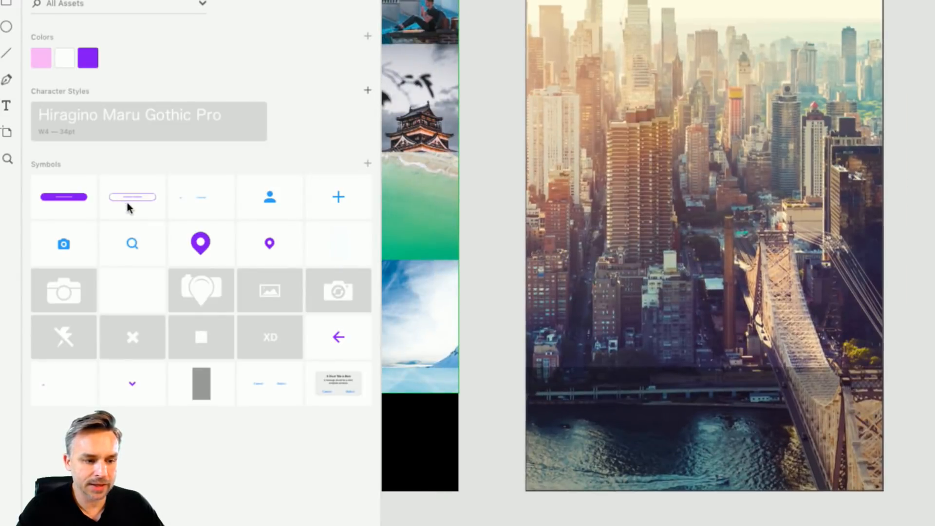
drag(128, 201, 649, 437)
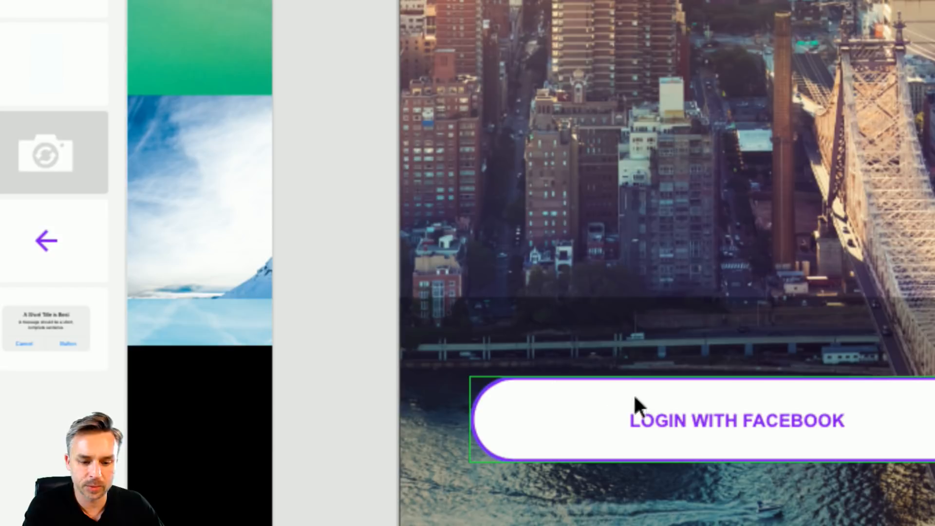
Step: Duplicate the LOGIN WITH FACEBOOK button on the bridge photo, placing the copy above the original
double_click(681, 423)
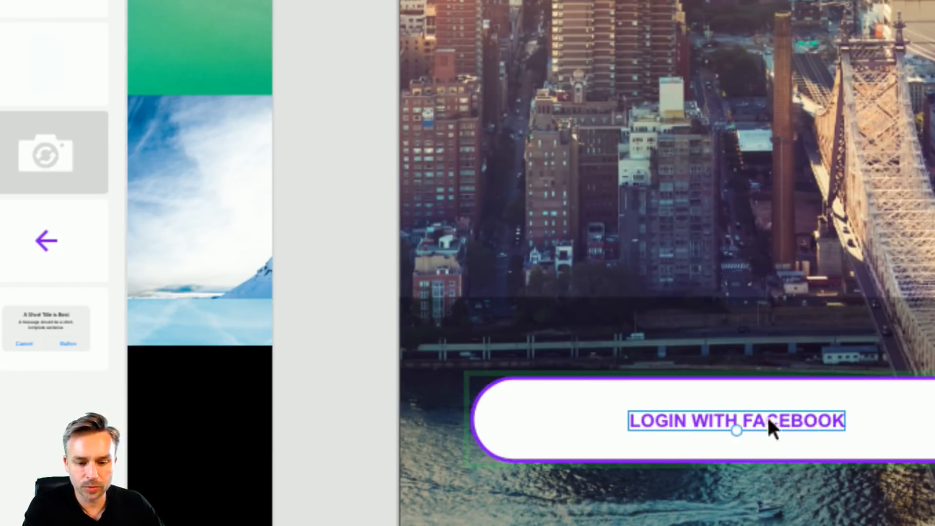
click(548, 305)
click(530, 420)
alt+drag(530, 421, 544, 237)
Step: Change the lower button's label on the bridge photo to POST TO FACEBOOK
click(676, 422)
double_click(667, 417)
double_click(674, 418)
click(673, 418)
drag(736, 419, 611, 421)
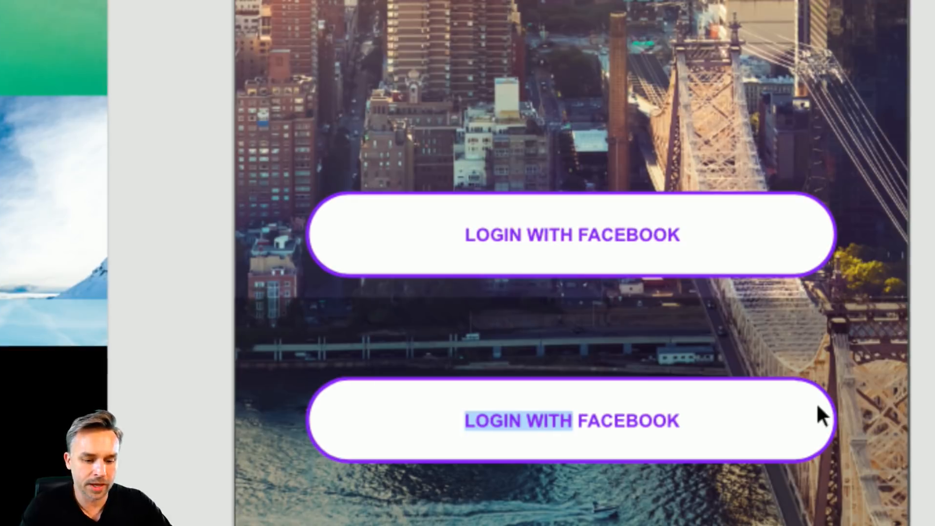
text(POST TO)
key(BackSpace)
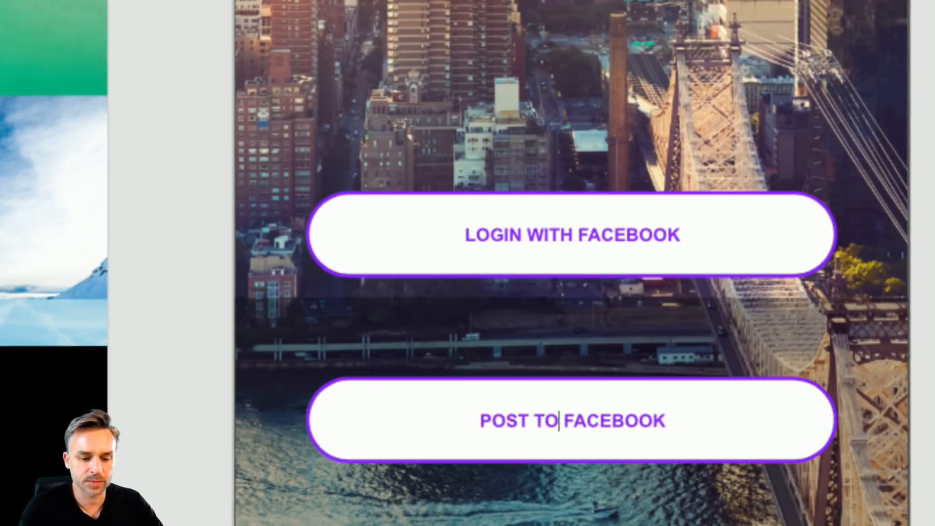
key(Escape)
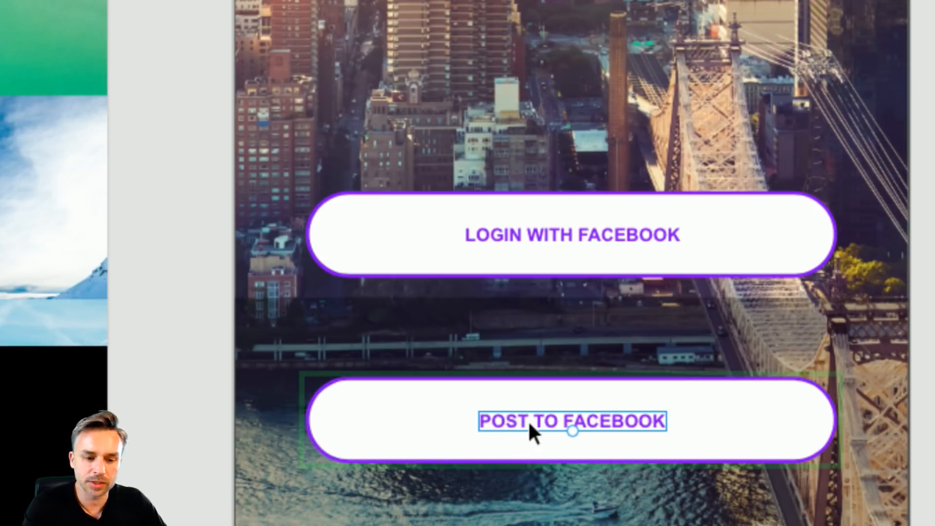
click(496, 232)
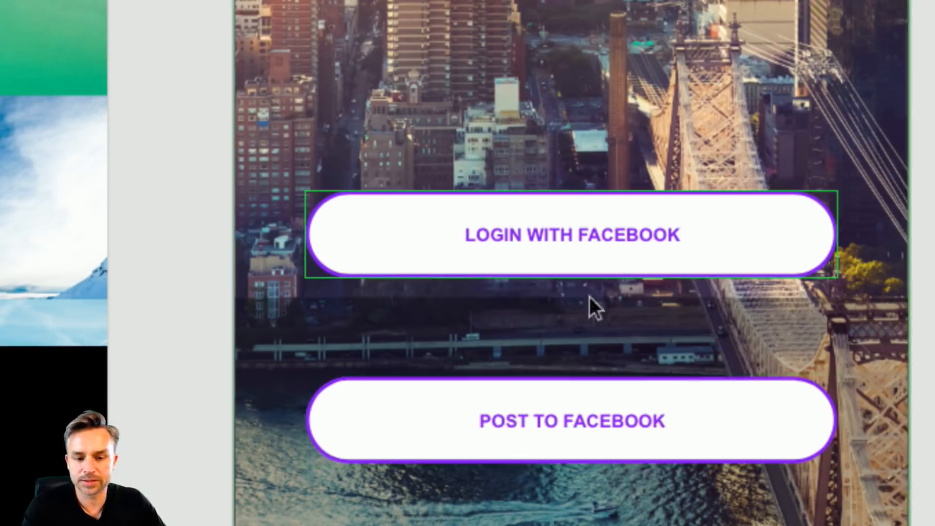
Step: Inspect the fill color settings of the POST TO FACEBOOK button's background shape on the bridge photo
click(602, 418)
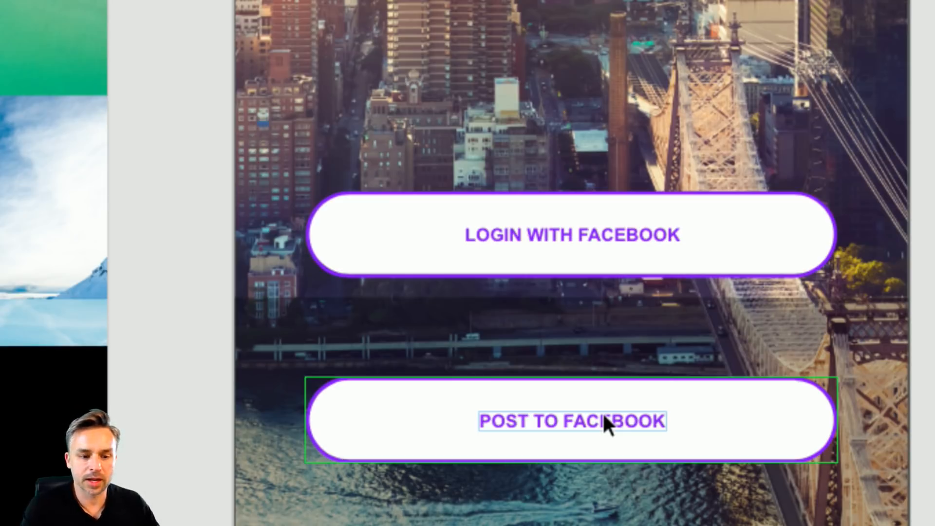
shift+click(350, 221)
shift+click(479, 260)
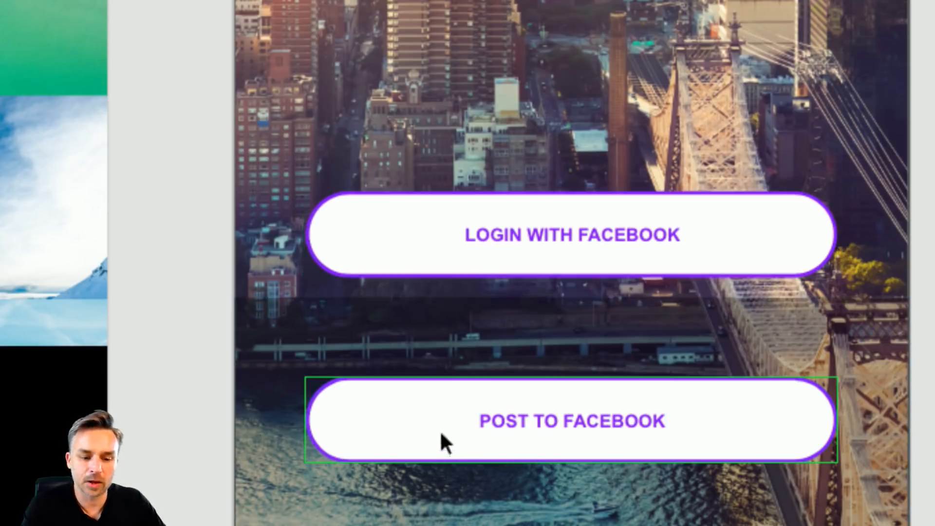
click(388, 420)
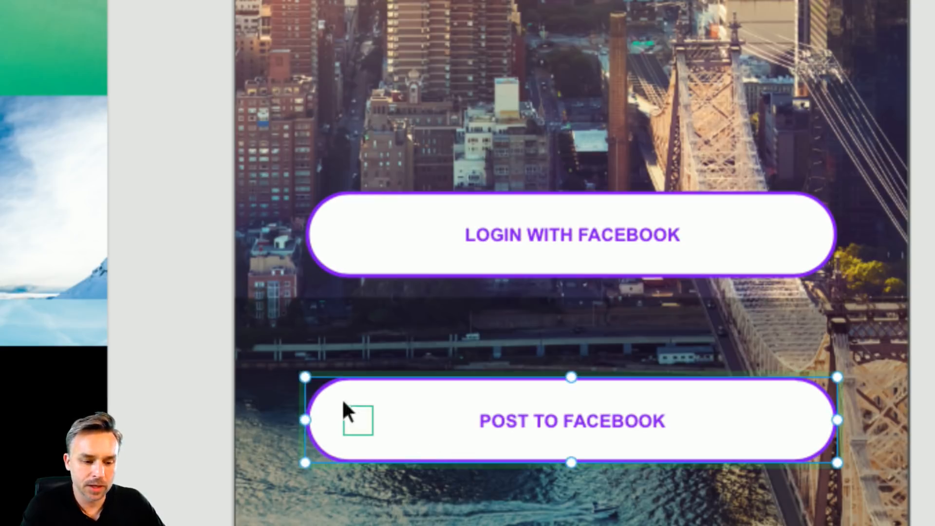
double_click(320, 387)
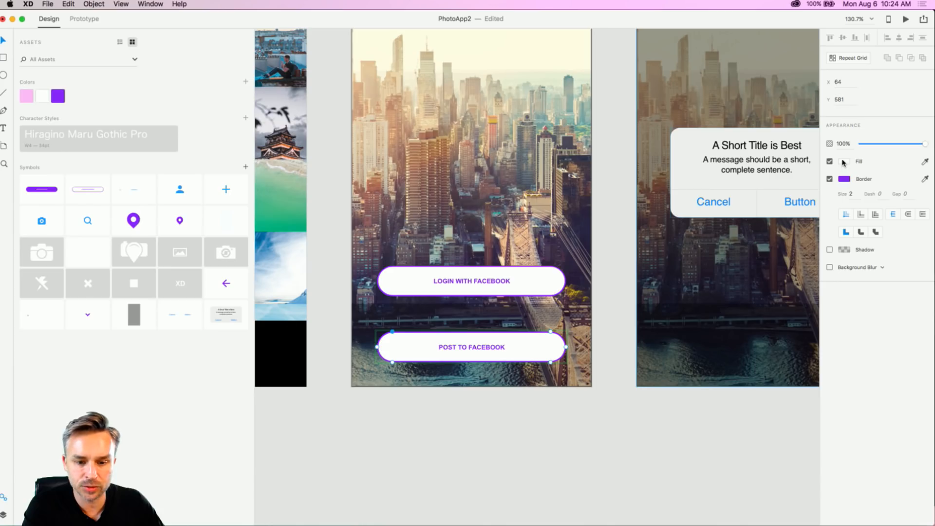
click(843, 165)
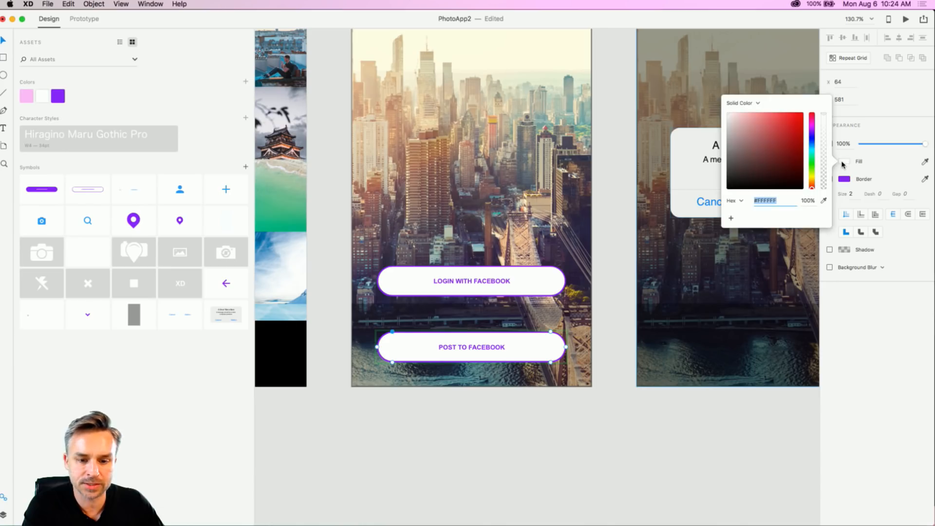
click(873, 125)
drag(889, 141, 925, 146)
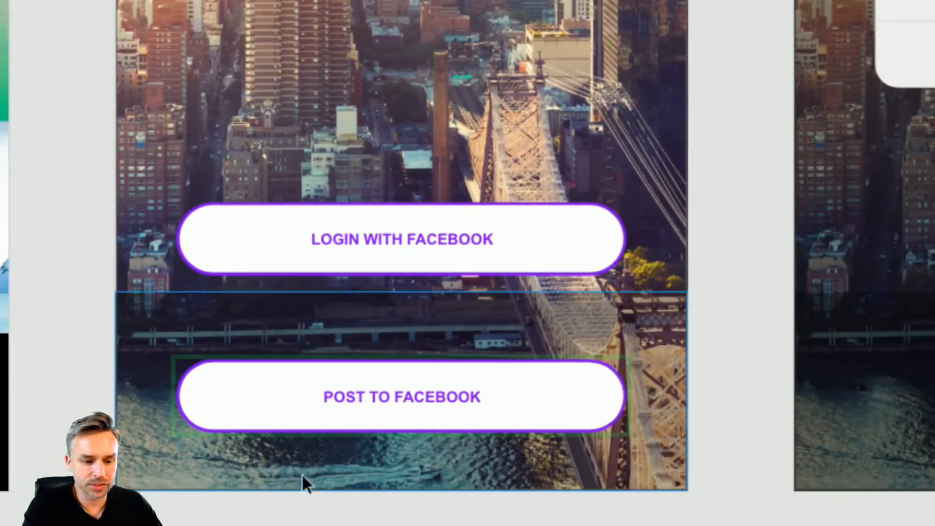
Step: Update all instances of the button symbol to match the POST TO FACEBOOK button on the bridge photo
click(359, 386)
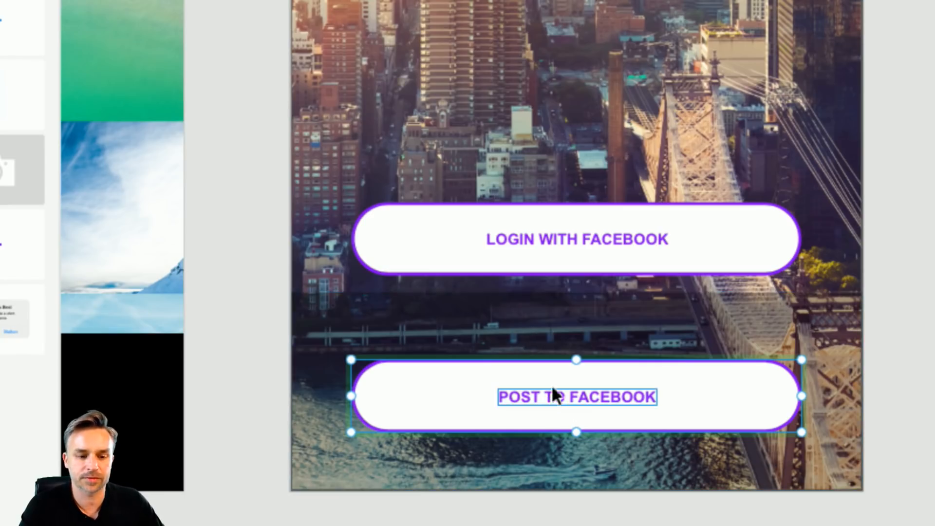
right_click(444, 374)
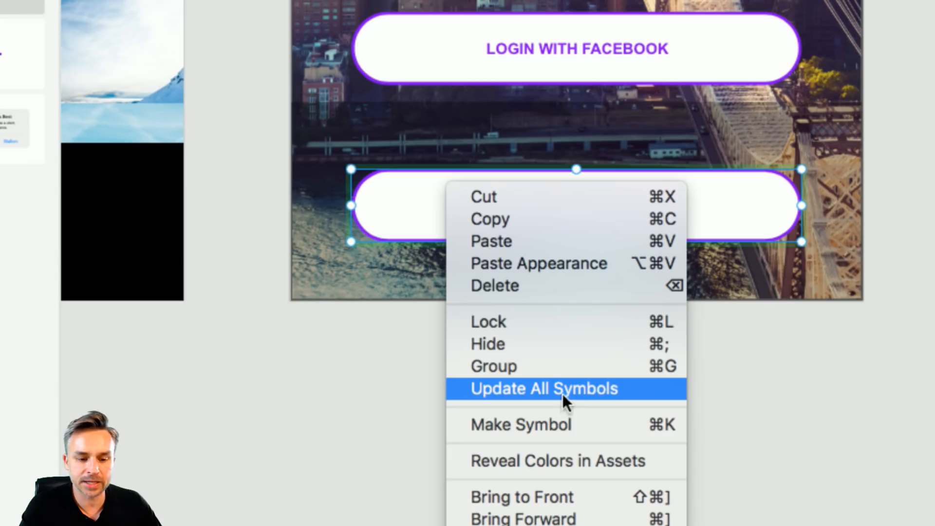
click(647, 390)
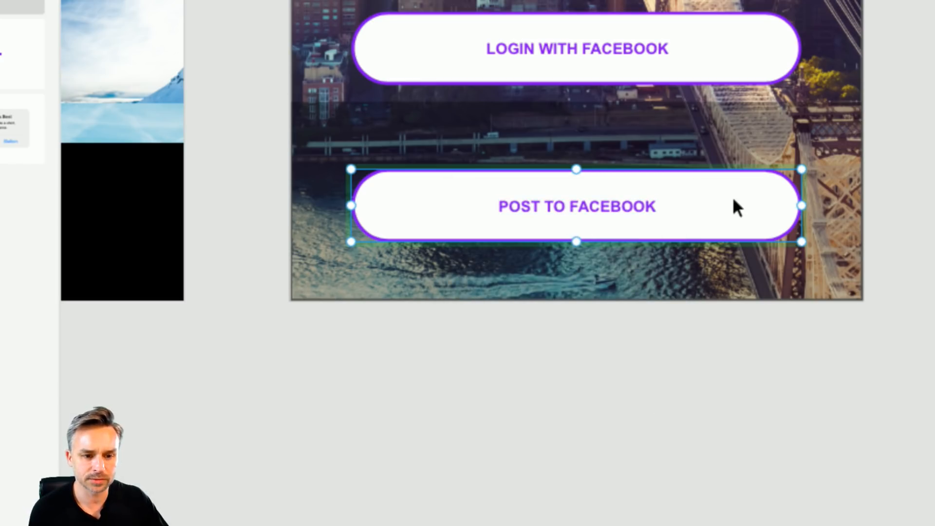
right_click(733, 200)
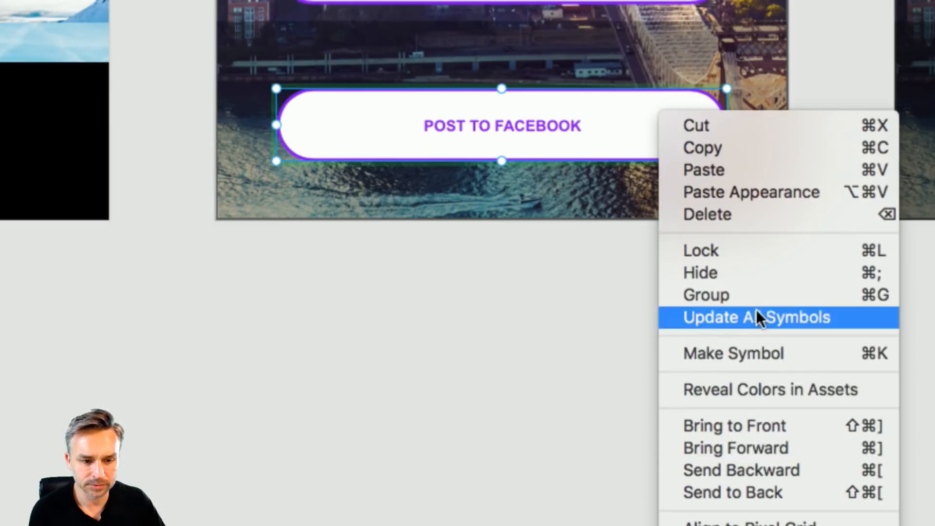
click(756, 397)
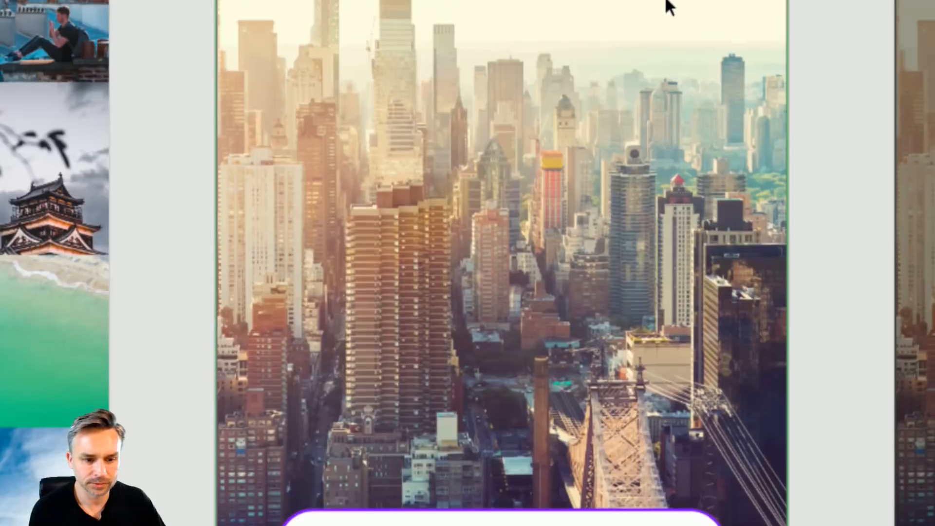
key(Escape)
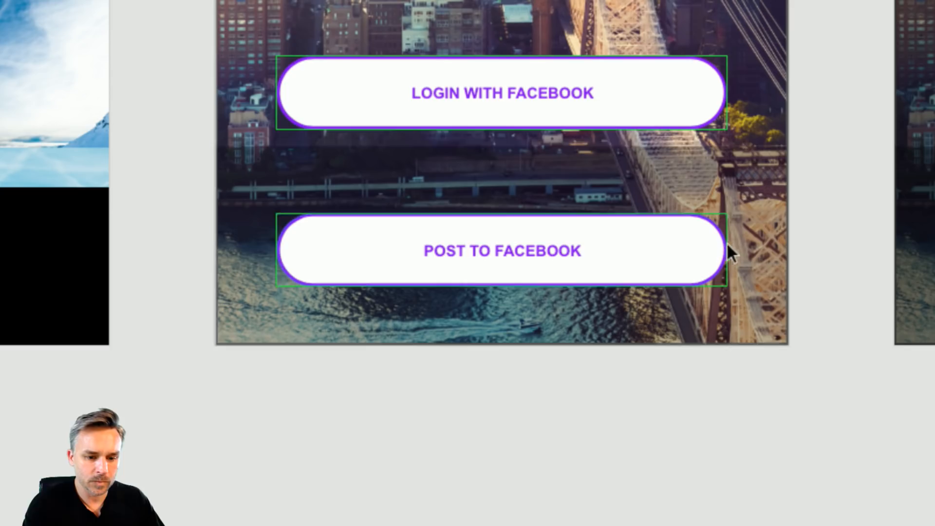
right_click(645, 239)
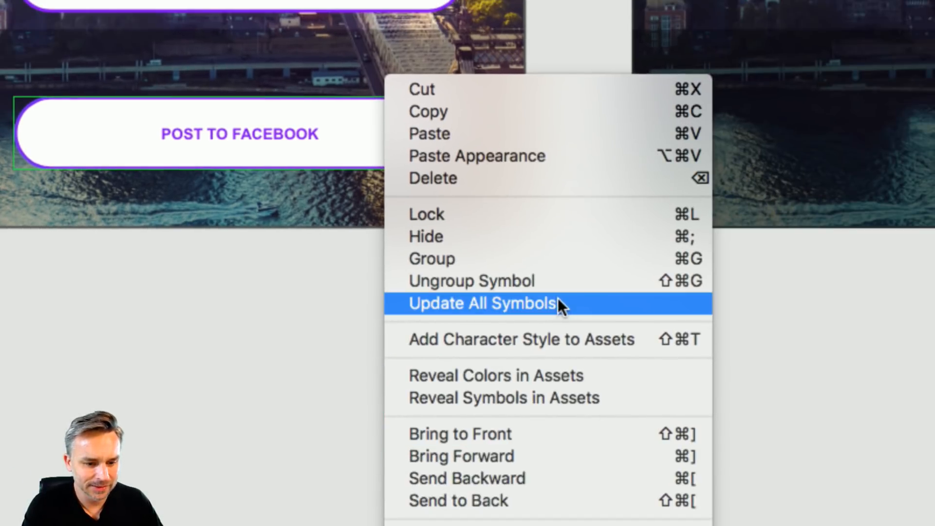
click(557, 302)
right_click(394, 127)
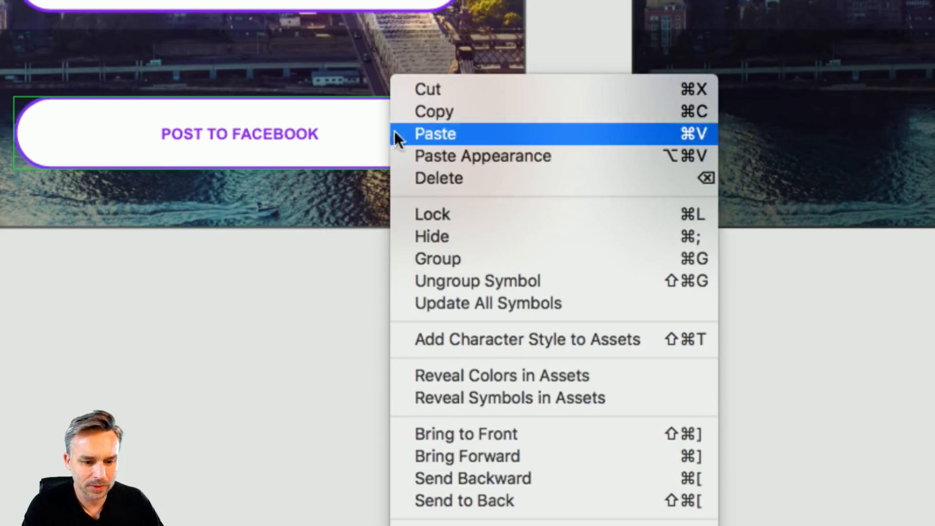
click(443, 305)
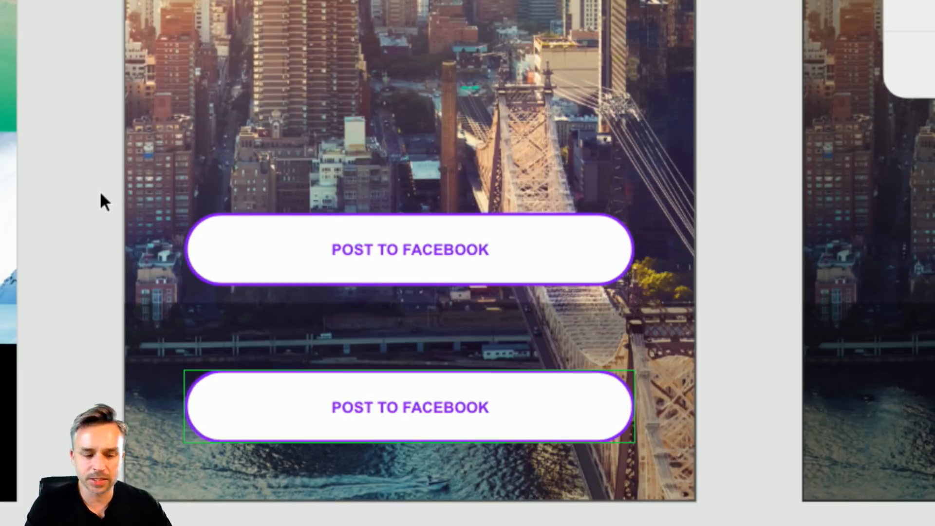
Step: Move the lower POST TO FACEBOOK button slightly down on the bridge photo, to Y 585
click(553, 394)
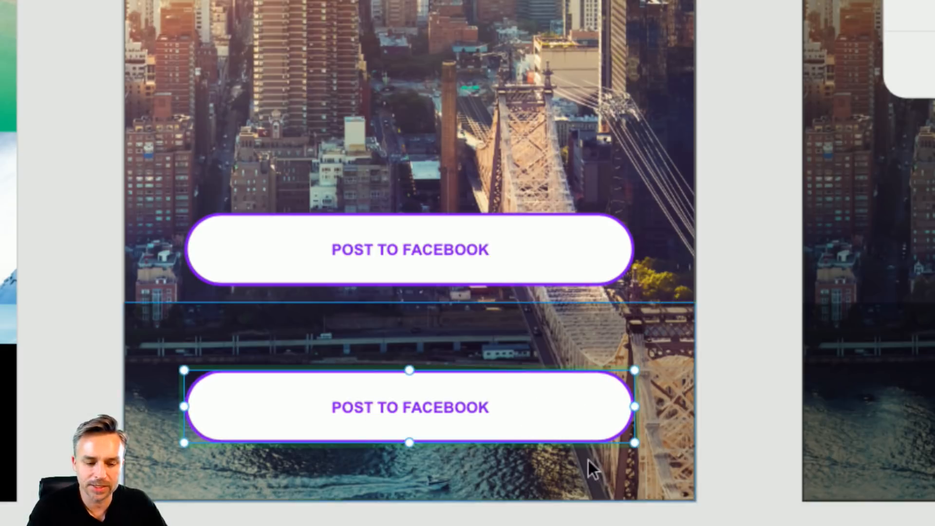
click(735, 386)
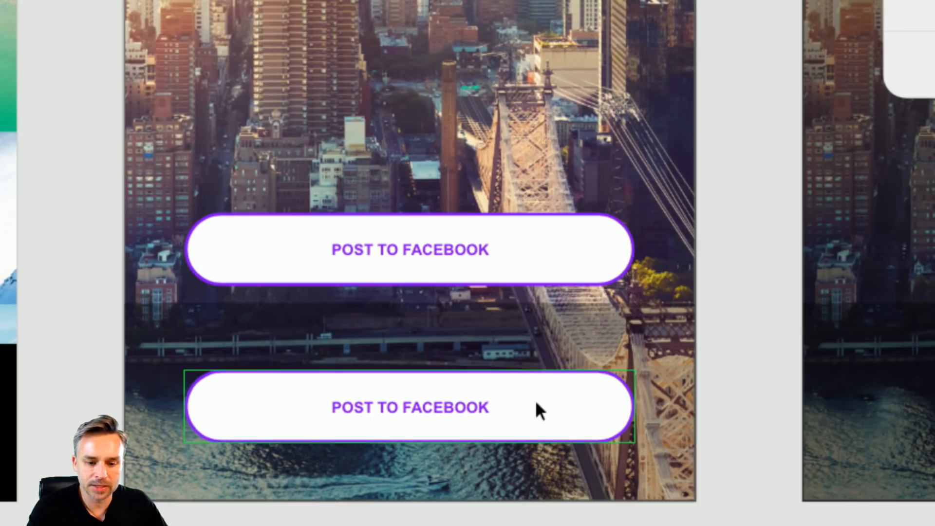
mouse_move(515, 425)
mouse_down()
mouse_move(648, 410)
mouse_move(490, 415)
mouse_move(502, 413)
mouse_up()
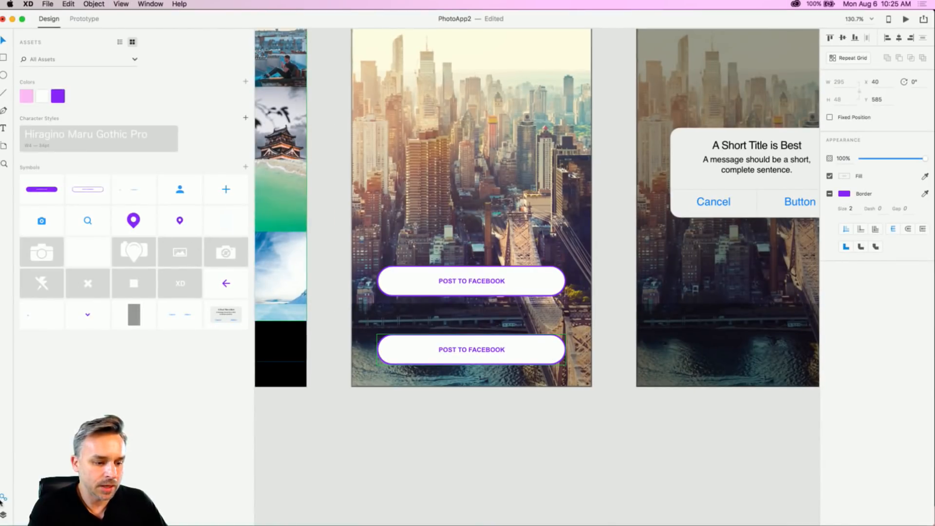
Step: Show the Photo – 2 artboard's layers and expand the lower Login symbol to examine its contents
click(3, 515)
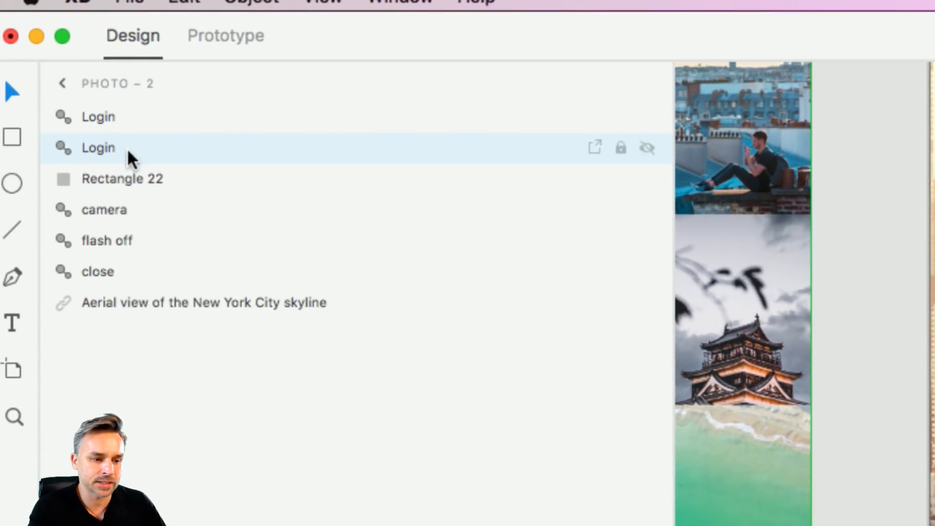
double_click(95, 145)
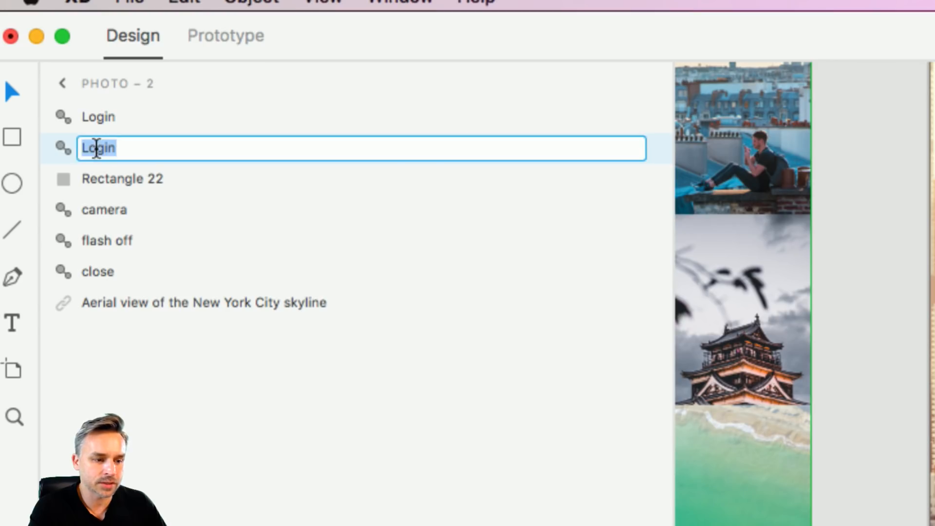
click(60, 143)
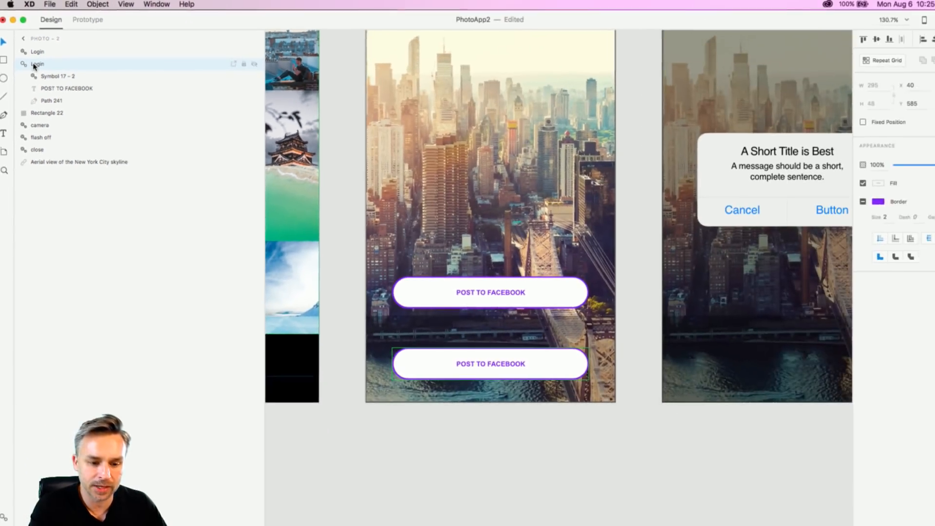
Step: Change the POST TO FACEBOOK label on the Splash artboard's white button to LOGIN USING FACEBOOK
click(470, 292)
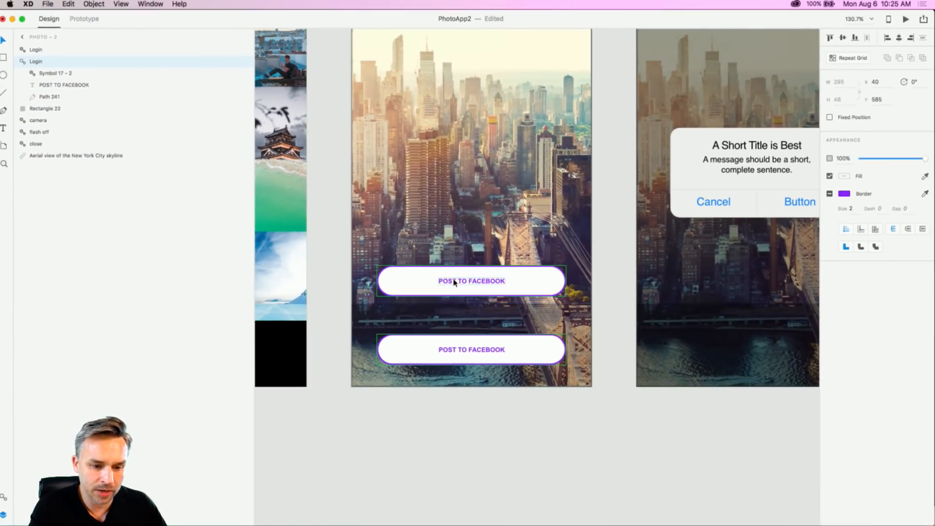
click(340, 251)
drag(312, 251, 925, 269)
drag(410, 277, 867, 288)
click(416, 271)
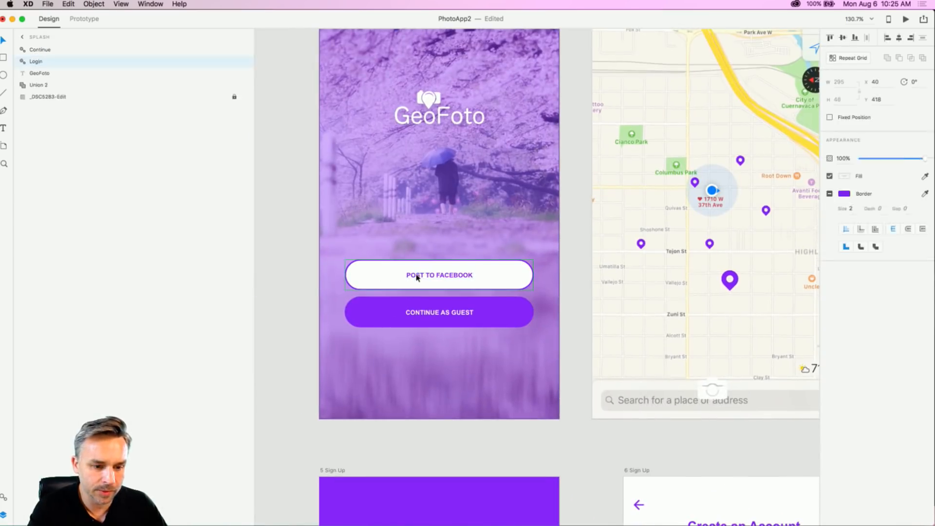
double_click(416, 273)
double_click(417, 275)
drag(435, 275, 338, 274)
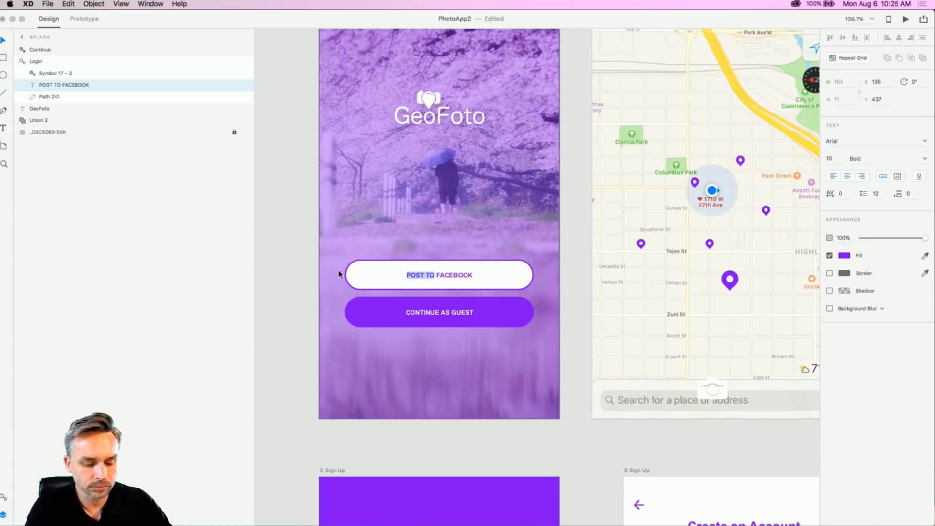
text(LOGIN USIN)
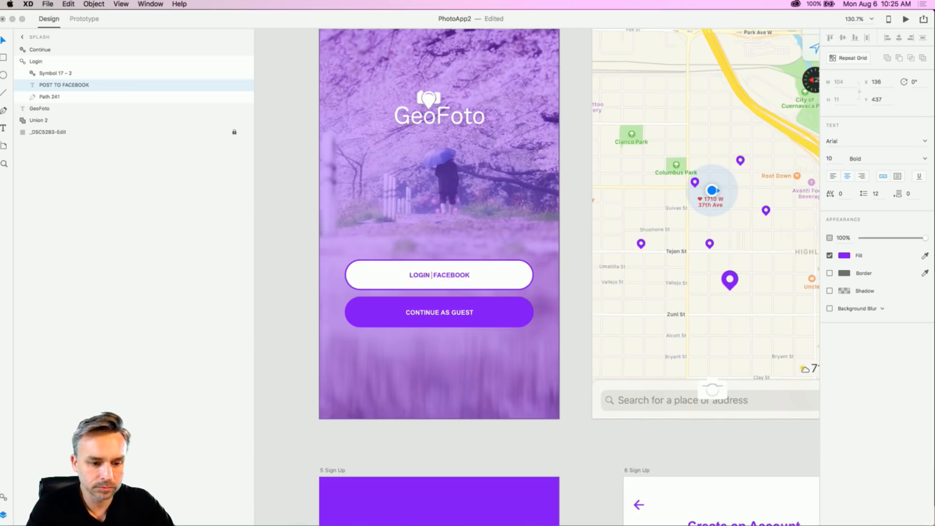
text(G)
key(Escape)
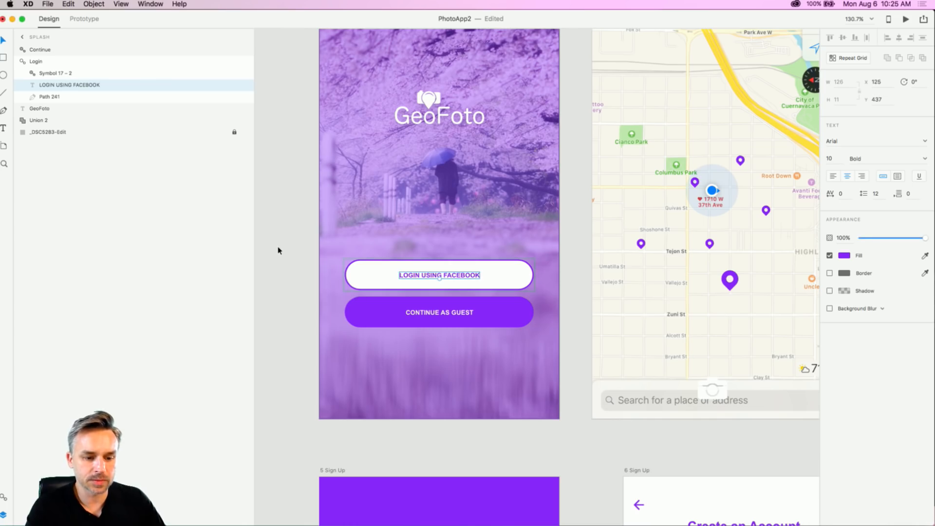
Step: Delete the upper POST TO FACEBOOK button from the Photo – 2 artboard
key(super+0)
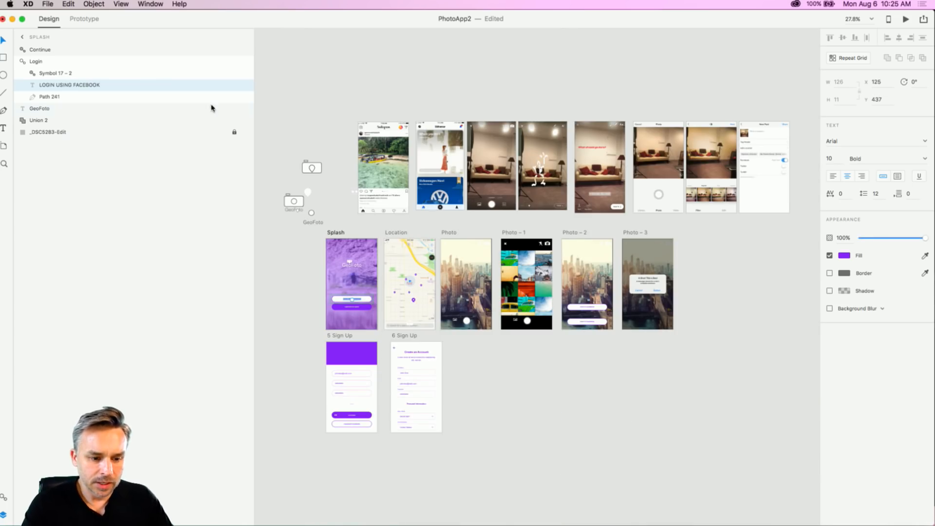
click(299, 249)
scroll(596, 298, up, 10)
click(569, 344)
key(Delete)
click(424, 282)
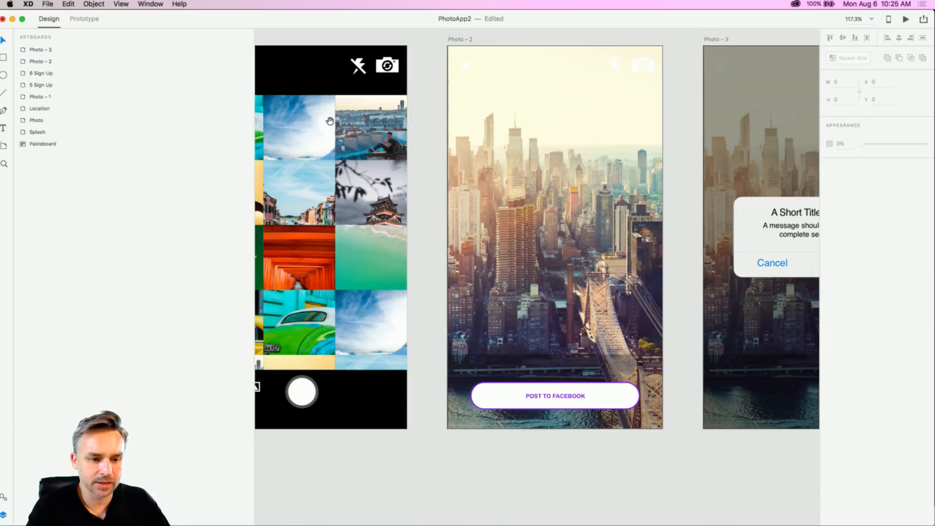
Step: Look over the Splash and Location artboards and examine the Location artboard's layers
drag(330, 120, 750, 184)
drag(422, 173, 651, 55)
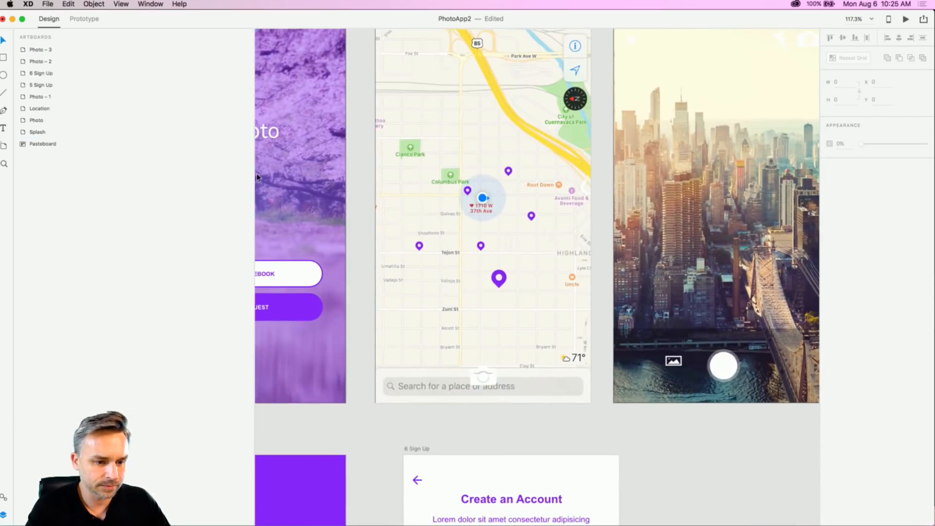
drag(255, 176, 57, 173)
drag(195, 136, 336, 177)
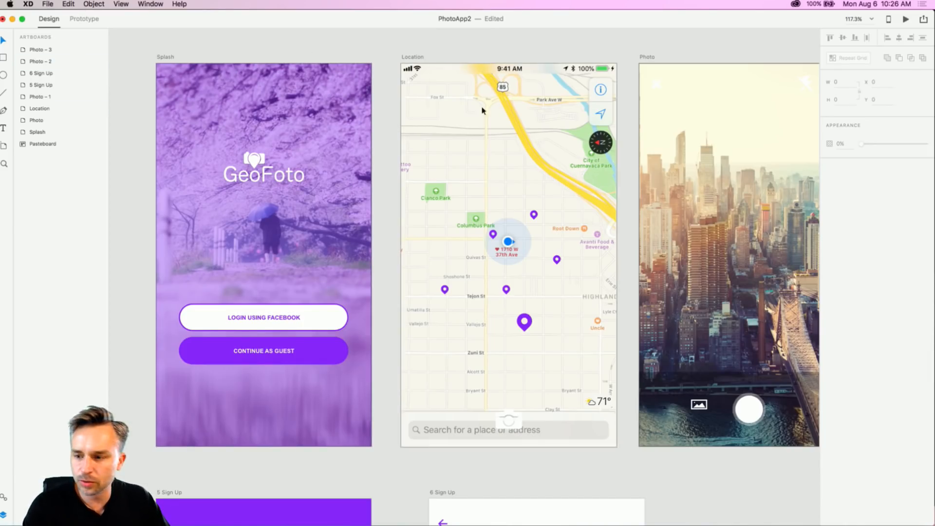
drag(472, 120, 443, 130)
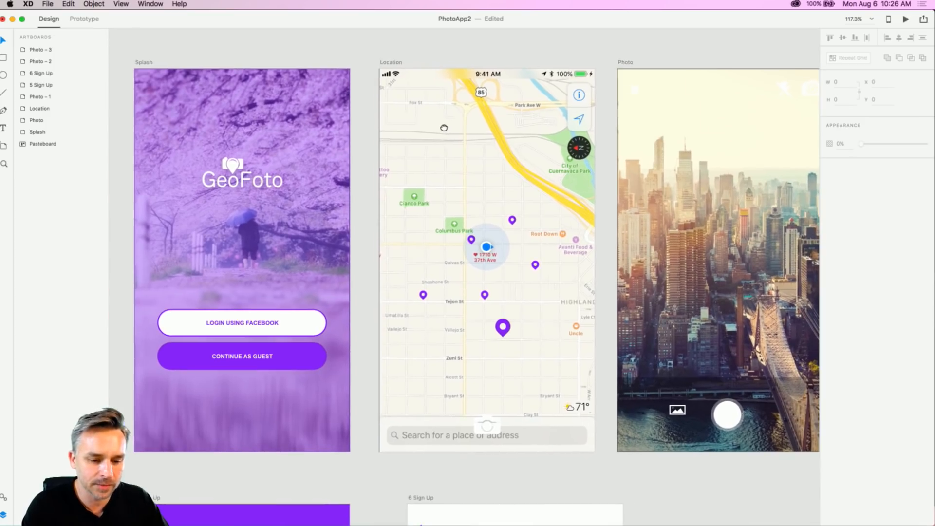
click(144, 62)
click(389, 65)
click(443, 171)
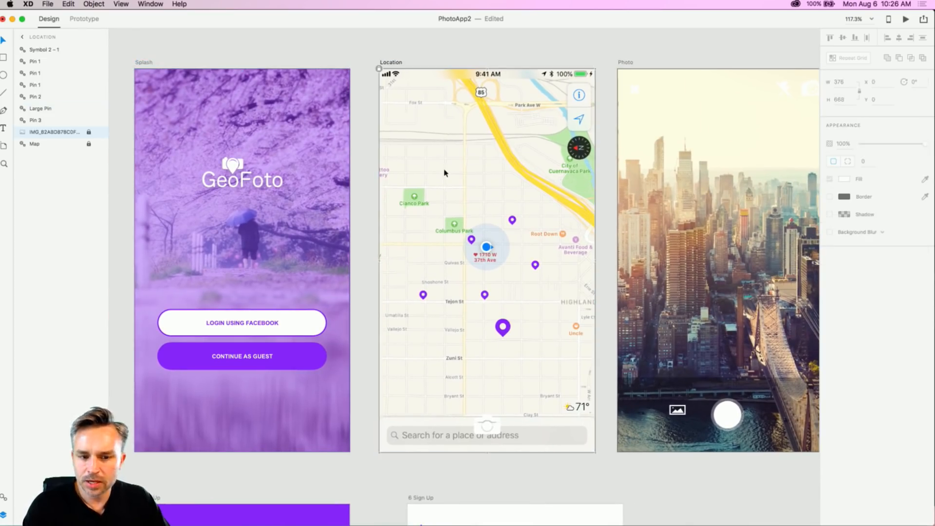
scroll(497, 166, up, 3)
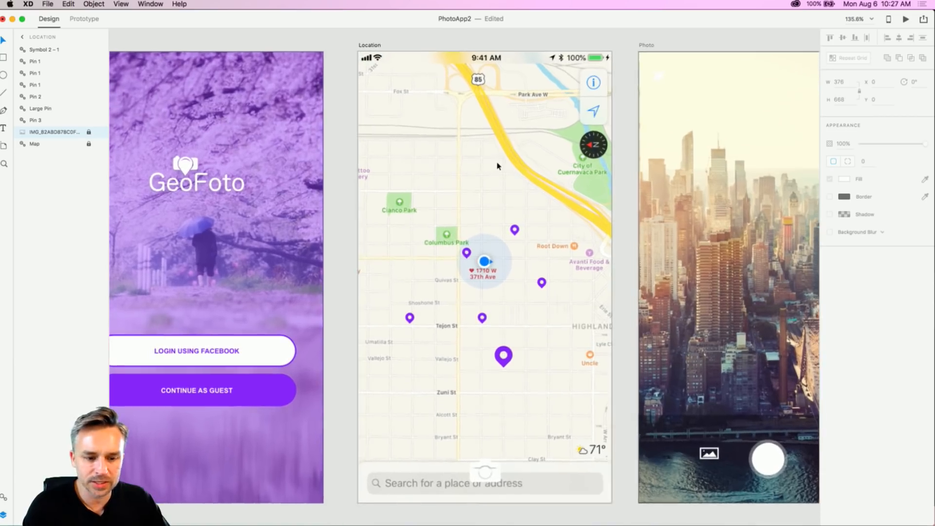
Step: Examine the purple pins and the current-location marker on the Location artboard's map up close
click(654, 54)
drag(665, 96, 232, 96)
drag(200, 135, 622, 118)
scroll(392, 238, up, 3)
scroll(393, 238, up, 3)
drag(490, 238, 352, 191)
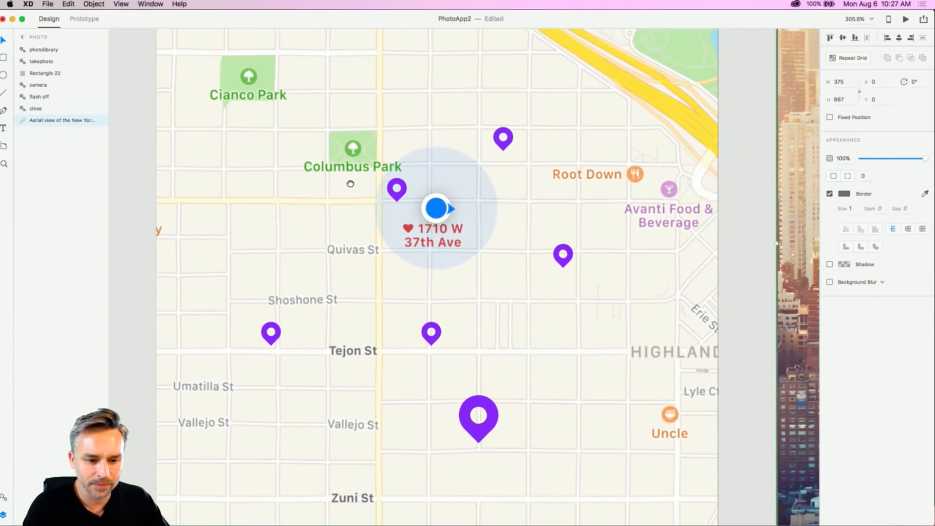
scroll(335, 159, up, 2)
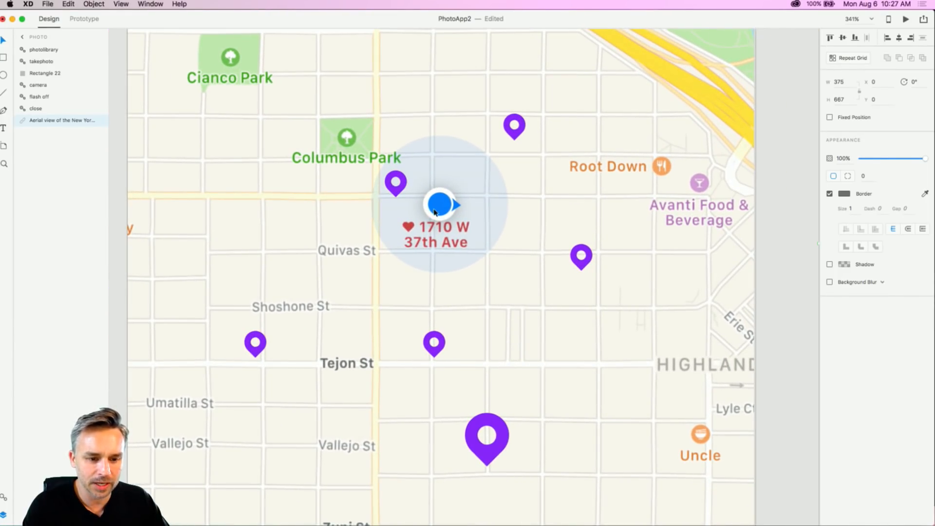
Step: Duplicate the large purple pin on the Location artboard's map and place the copy at Avanti Food & Beverage
click(510, 129)
click(577, 256)
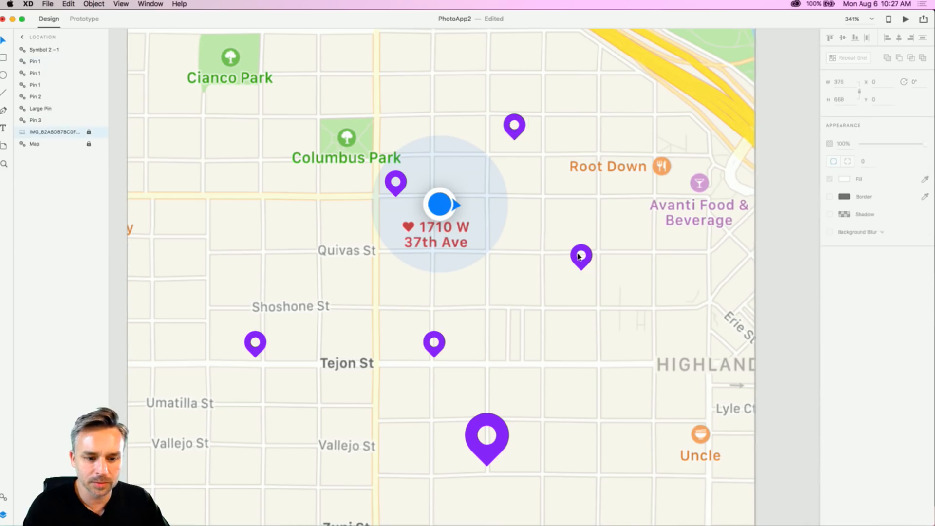
click(575, 261)
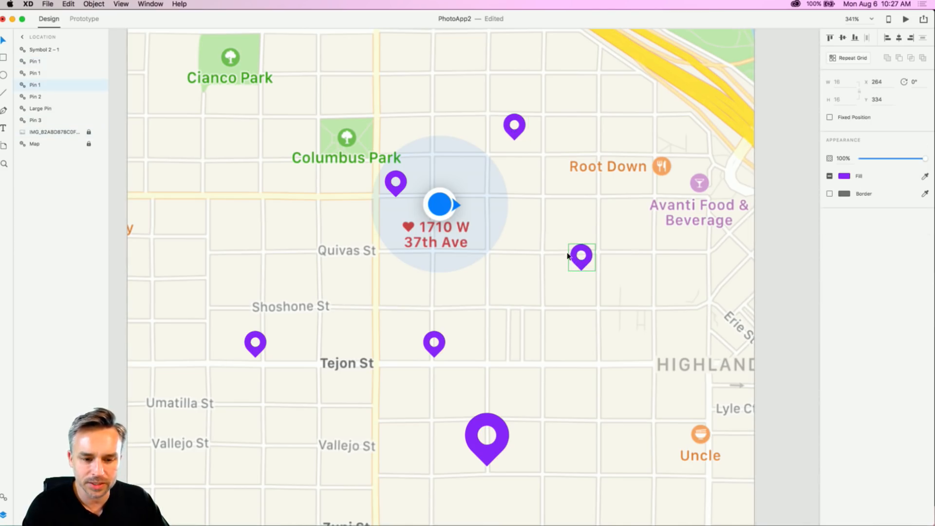
click(434, 347)
shift+click(253, 353)
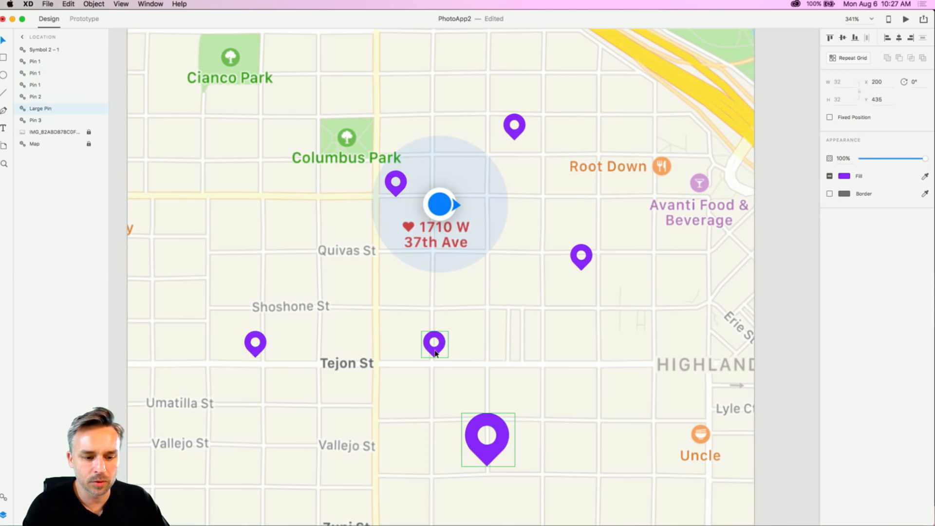
drag(482, 357, 482, 309)
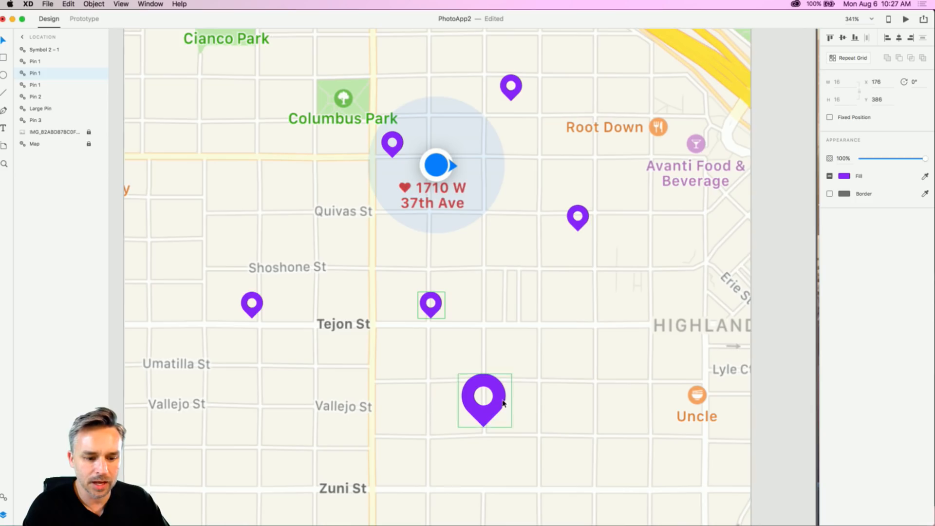
click(465, 408)
drag(465, 408, 536, 136)
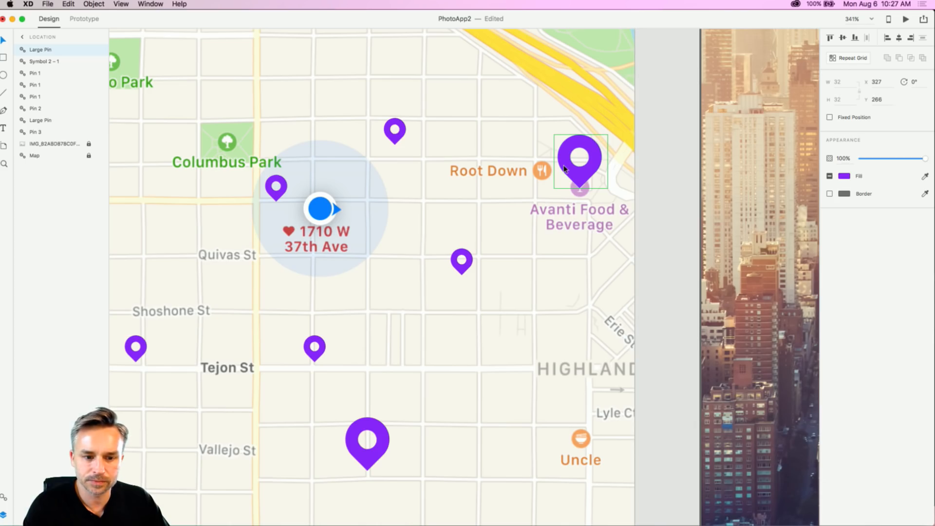
Step: Look over the Location artboard and its new pin beside the Photo, Photo – 1 and Photo – 2 artboards
scroll(564, 168, down, 5)
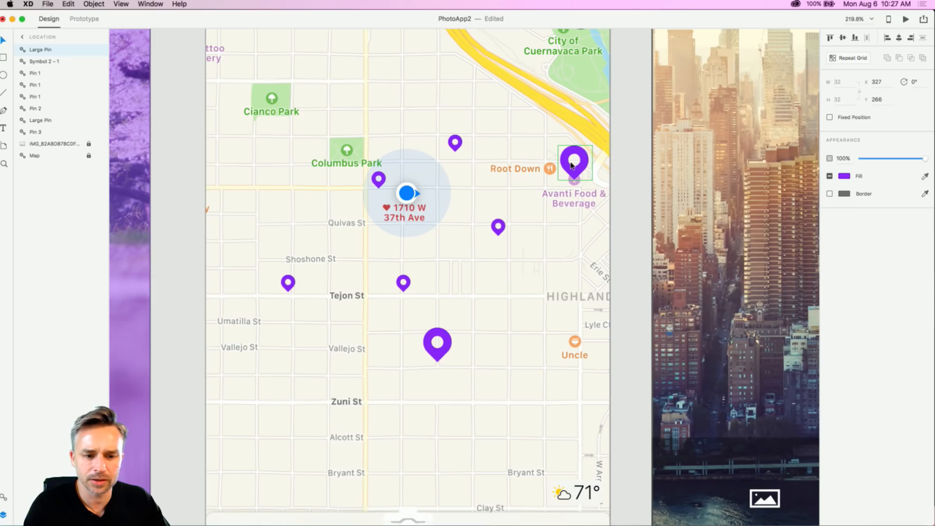
scroll(572, 165, down, 5)
drag(533, 148, 485, 168)
scroll(485, 168, down, 5)
drag(810, 149, 667, 182)
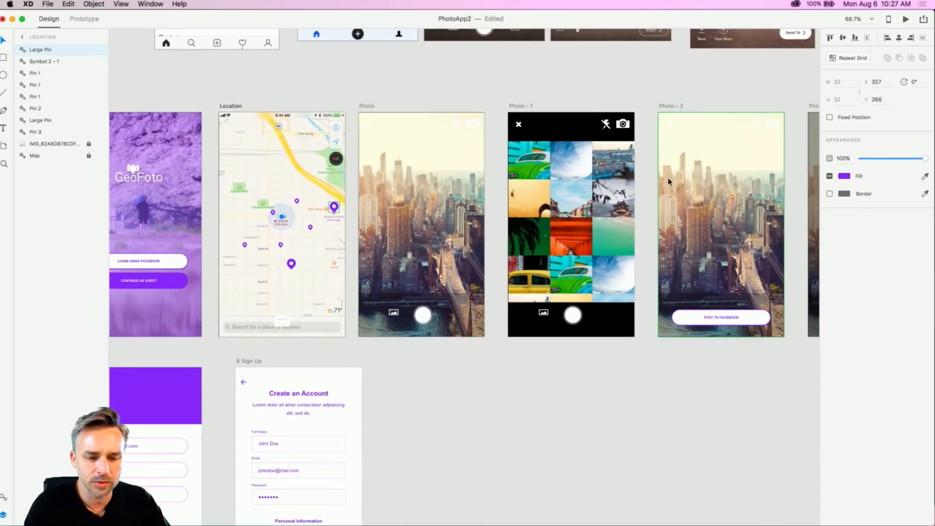
scroll(668, 181, up, 5)
scroll(659, 177, left, 5)
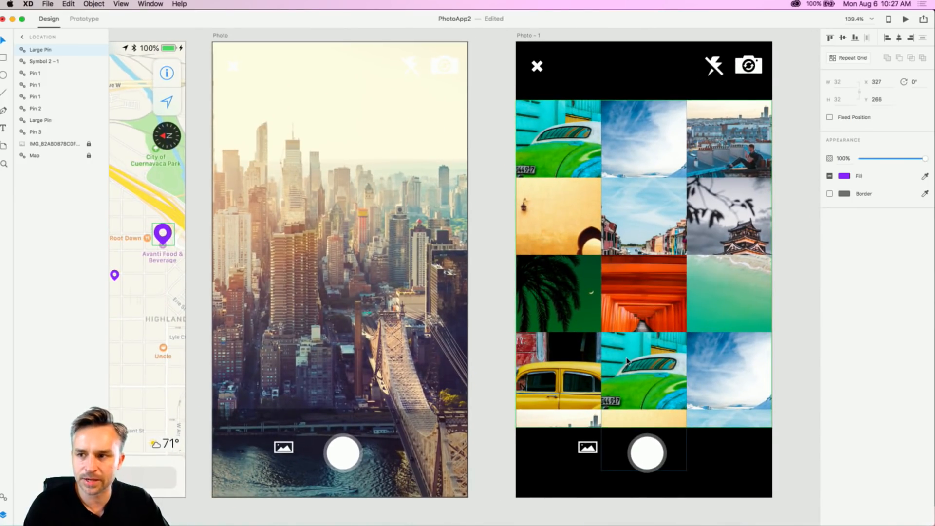
drag(403, 250, 503, 240)
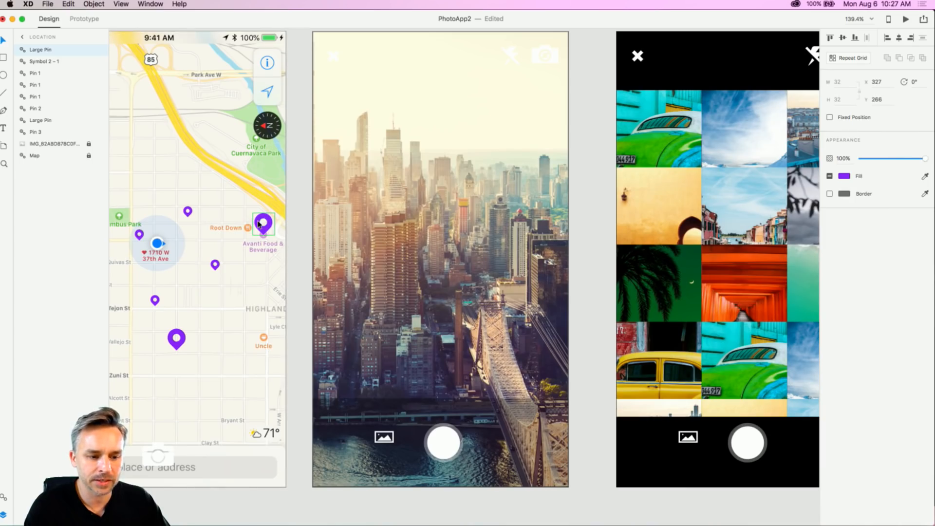
drag(199, 186, 392, 195)
scroll(392, 195, down, 2)
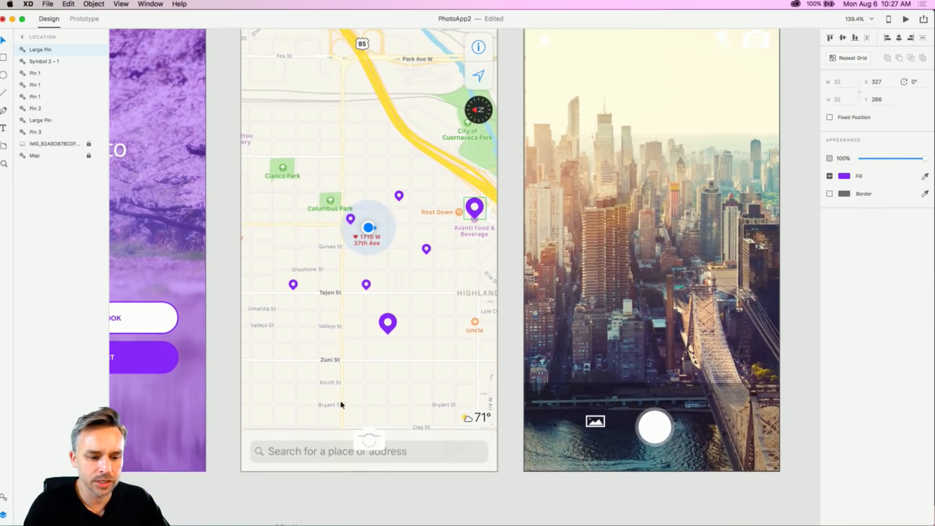
Step: Examine the white camera symbol overlapping the search bar on the Location artboard, up close and at overview size
click(361, 440)
scroll(359, 444, up, 3)
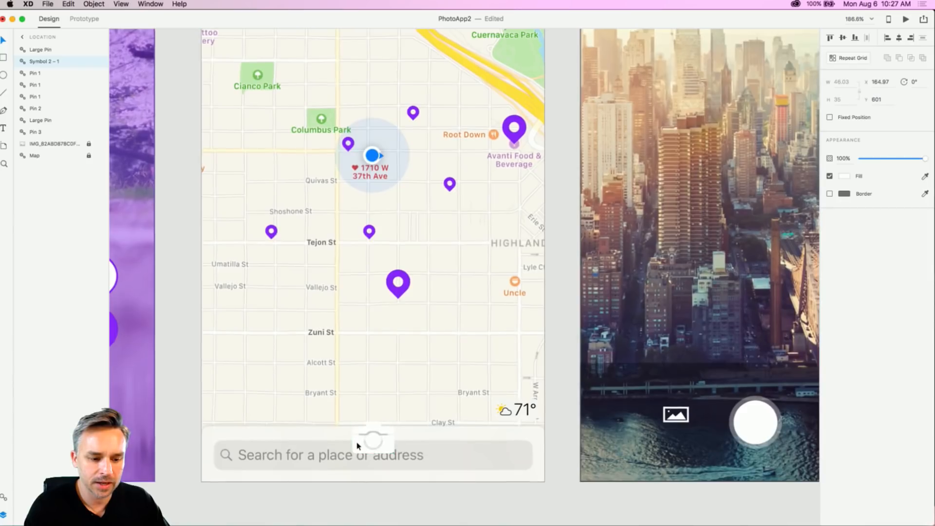
scroll(358, 444, up, 3)
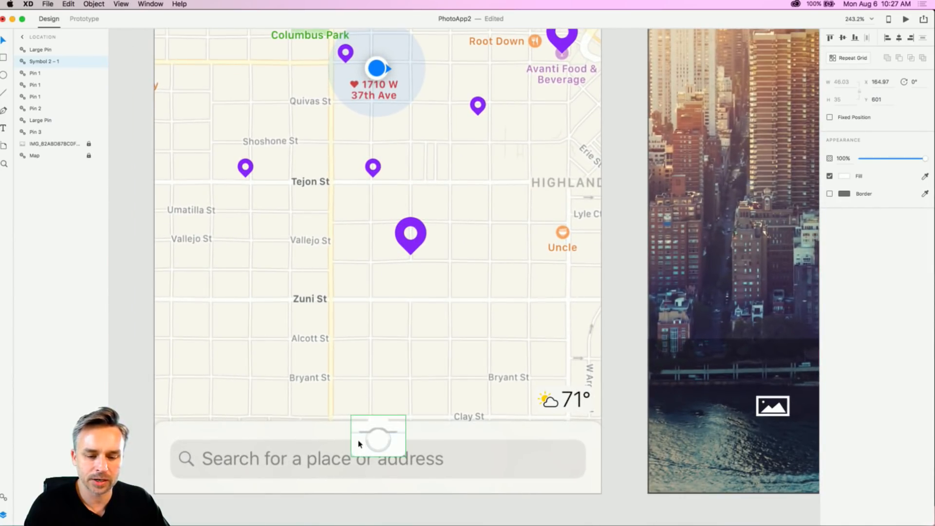
scroll(359, 443, down, 3)
drag(361, 238, 423, 302)
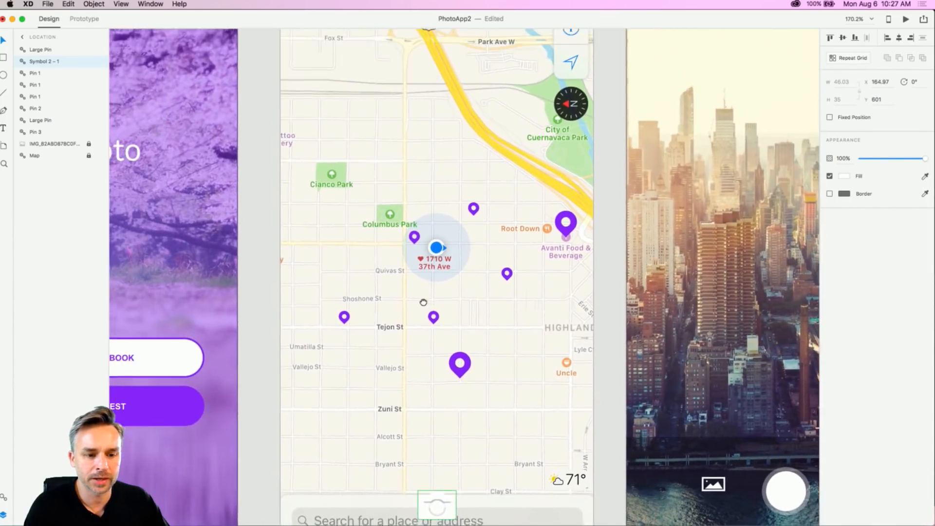
scroll(423, 302, down, 5)
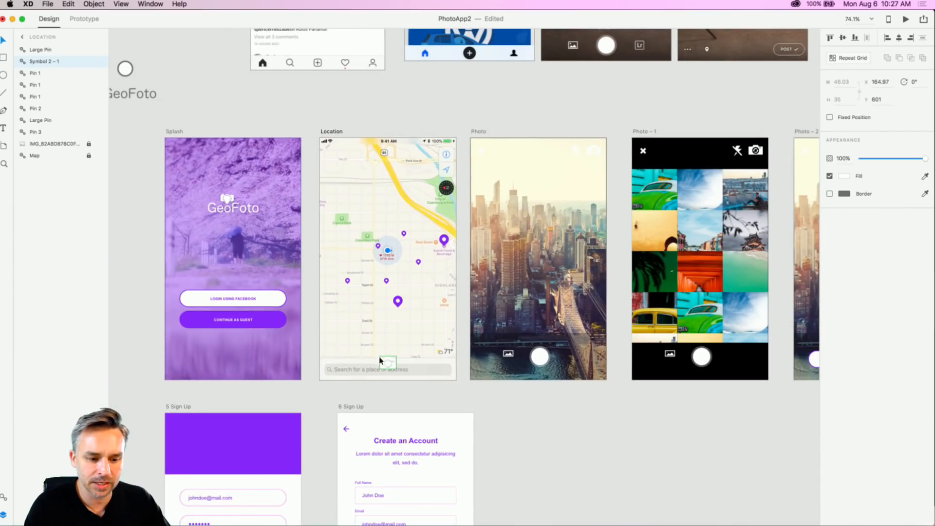
right_click(358, 281)
click(297, 126)
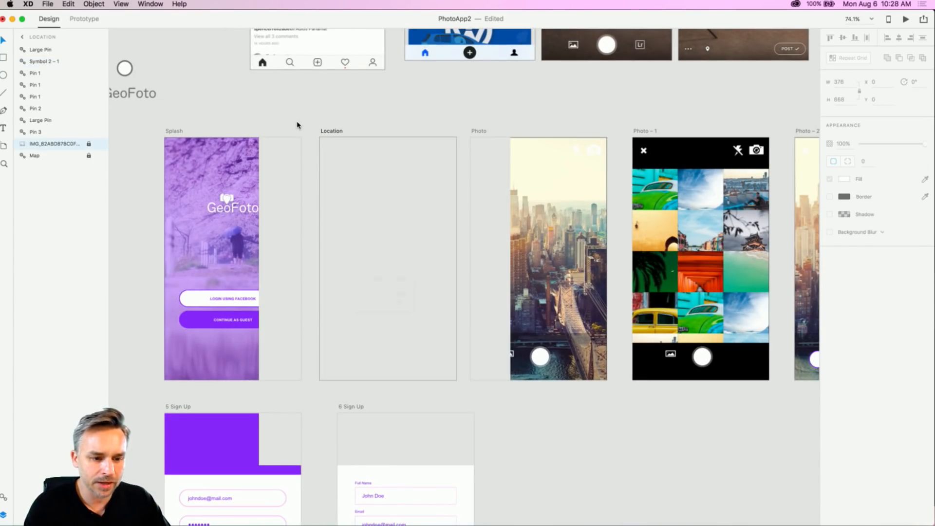
scroll(354, 181, up, 3)
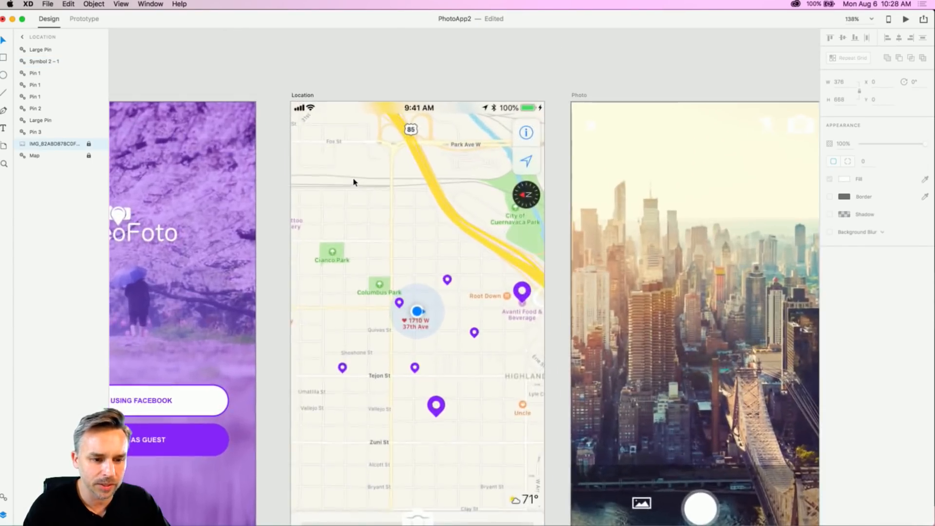
scroll(431, 402, down, 5)
Step: Move the camera symbol on the Location artboard slightly upward to Y 598
click(439, 395)
scroll(440, 395, up, 5)
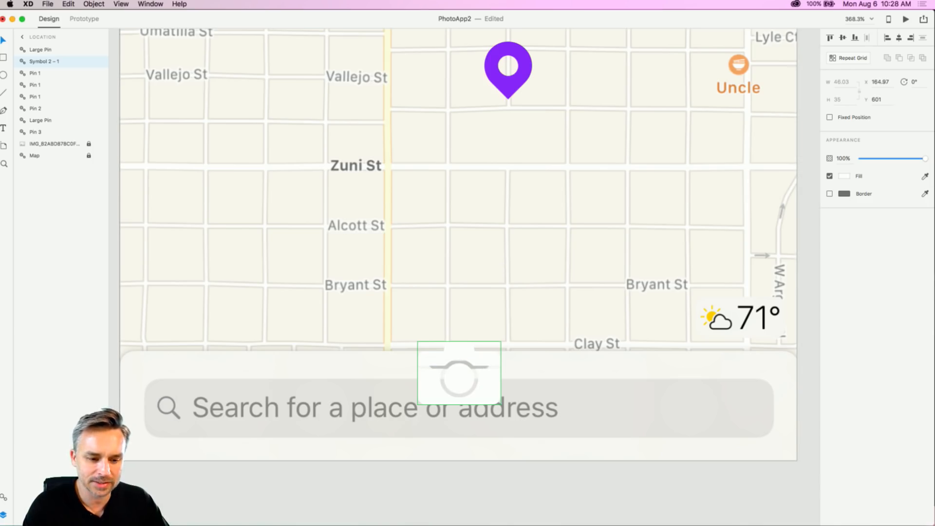
mouse_move(438, 368)
mouse_down()
mouse_move(440, 307)
mouse_move(434, 360)
mouse_up()
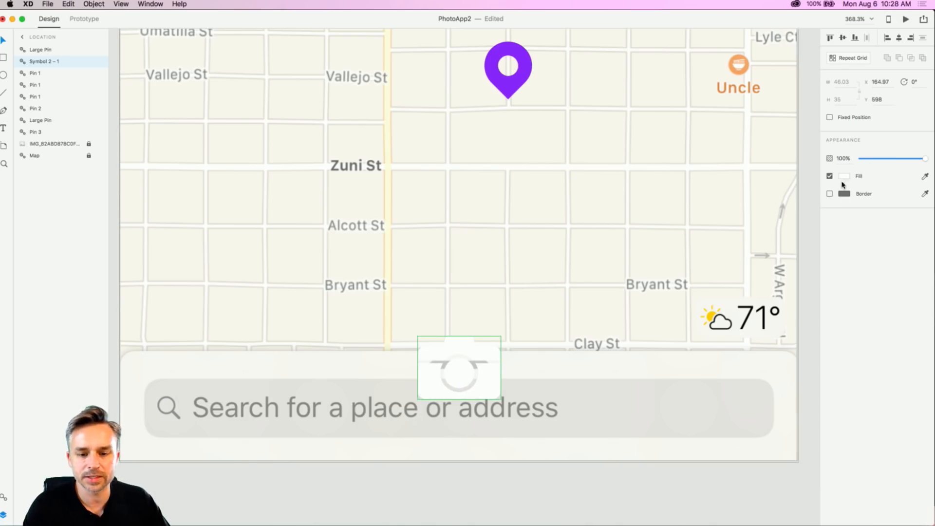
Step: Inspect the nested groups and paths inside the camera symbol on the Location artboard
right_click(452, 343)
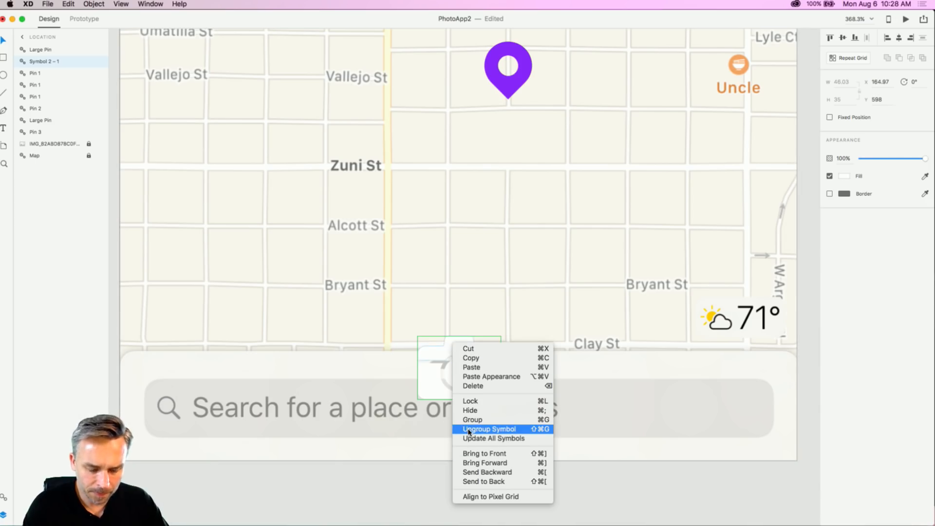
double_click(433, 353)
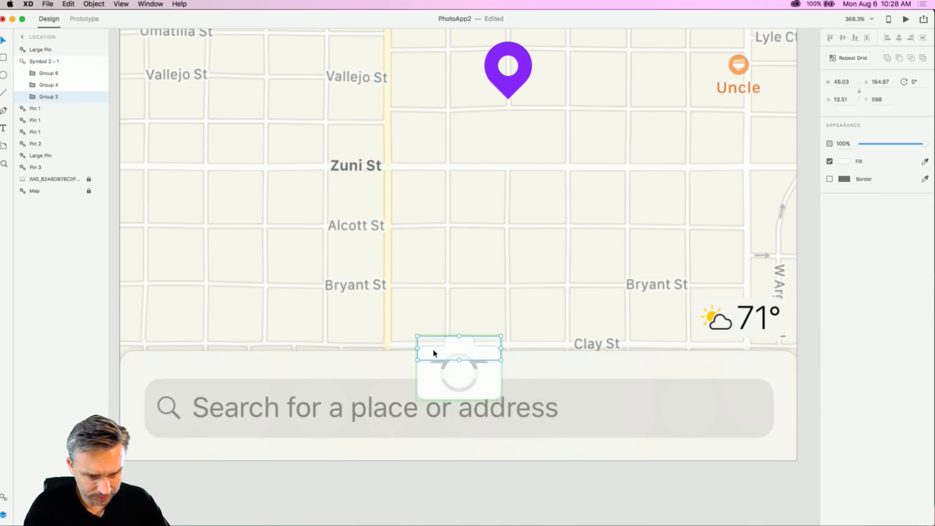
shift+click(428, 390)
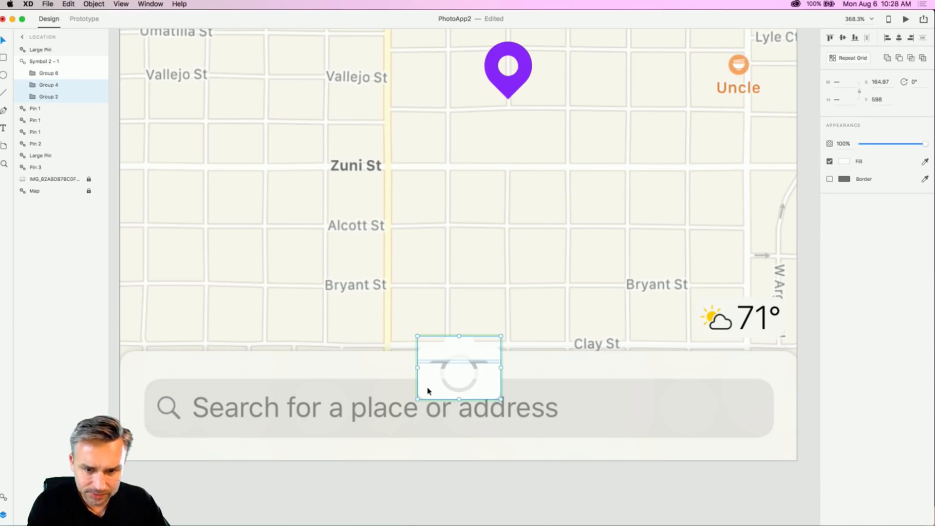
double_click(428, 390)
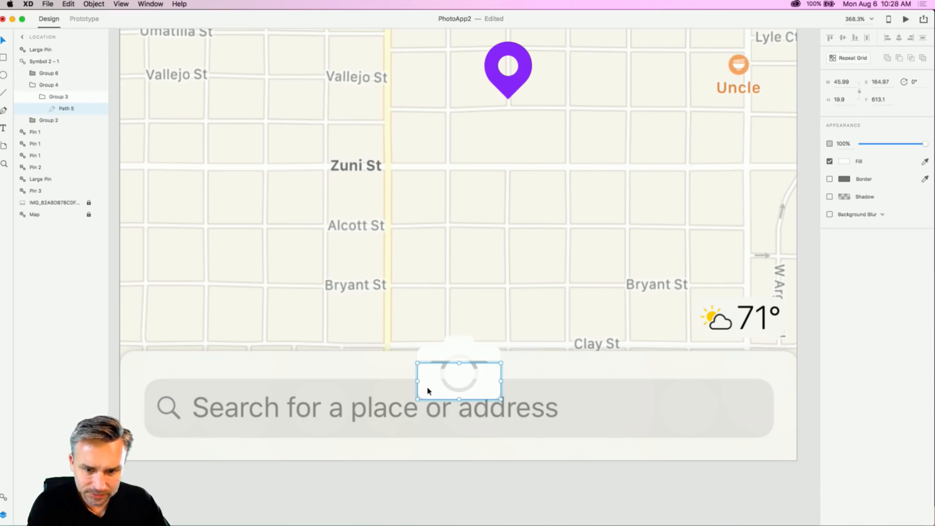
click(422, 352)
click(431, 354)
click(419, 355)
click(427, 355)
Step: Ungroup the Location artboard's camera symbol and its nested groups down to the individual paths
right_click(430, 351)
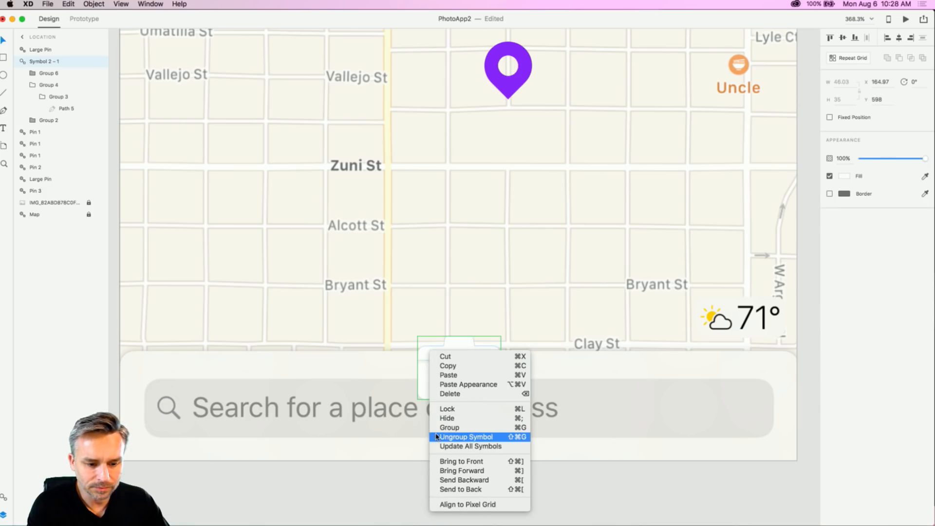
click(437, 437)
right_click(440, 349)
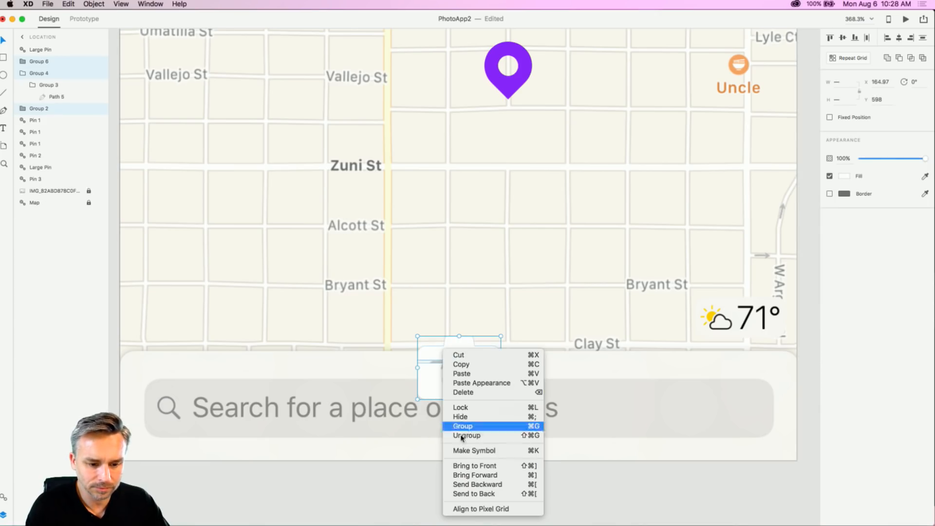
click(464, 436)
right_click(430, 353)
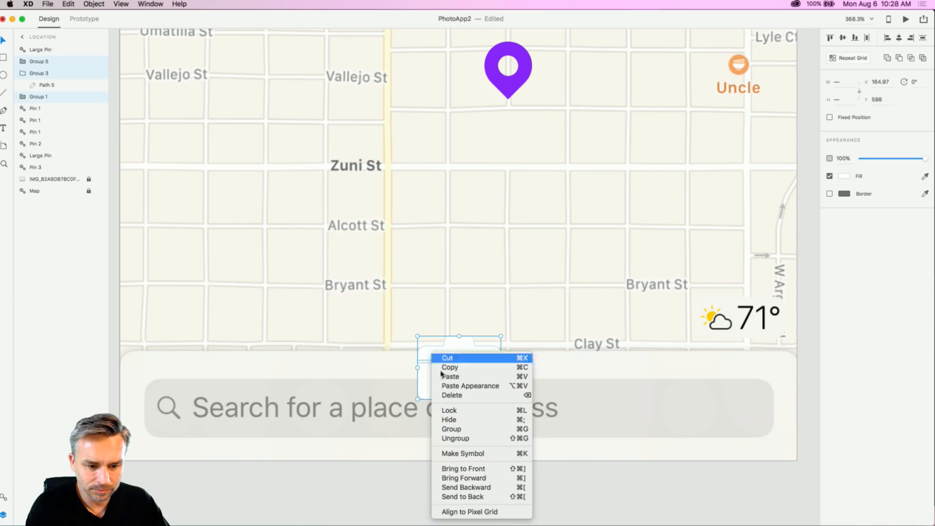
click(476, 439)
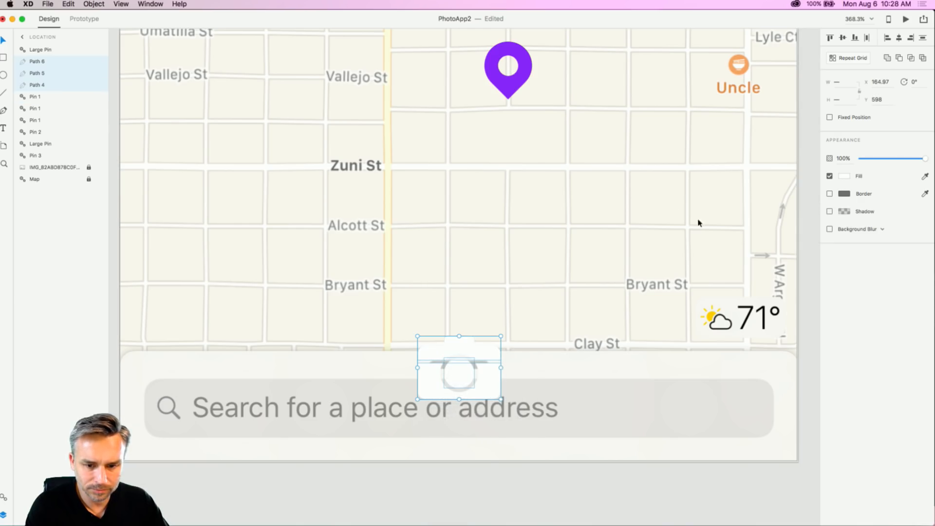
Step: Add a shadow to the camera icon's three paths and set its blur to 10
scroll(343, 409, up, 5)
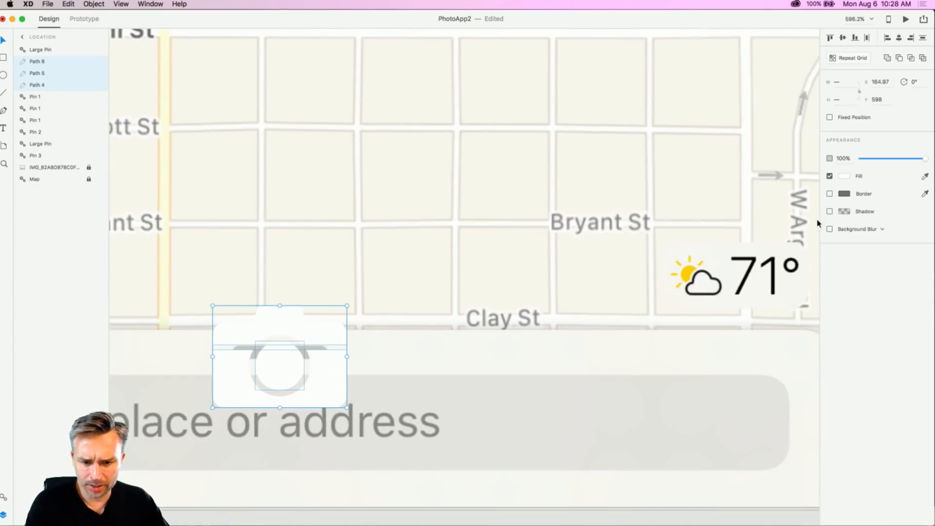
click(830, 212)
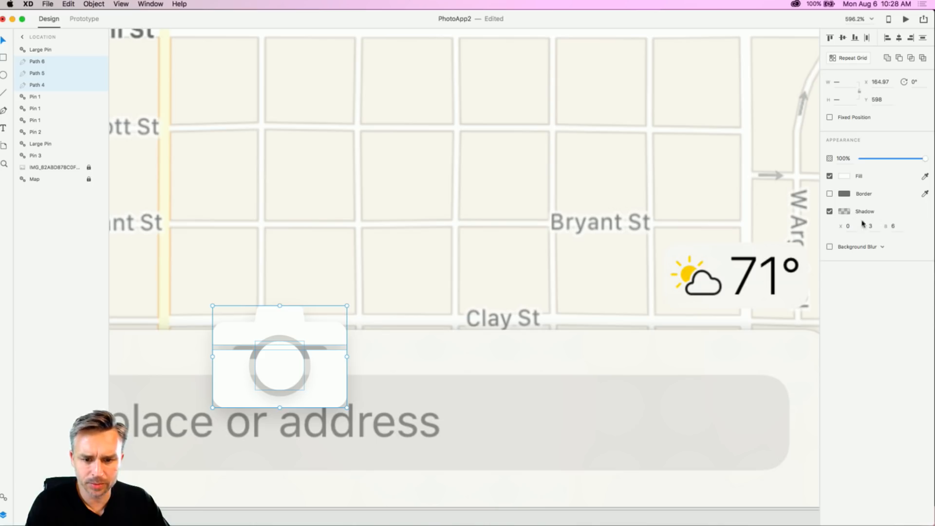
click(893, 227)
text(10)
click(848, 226)
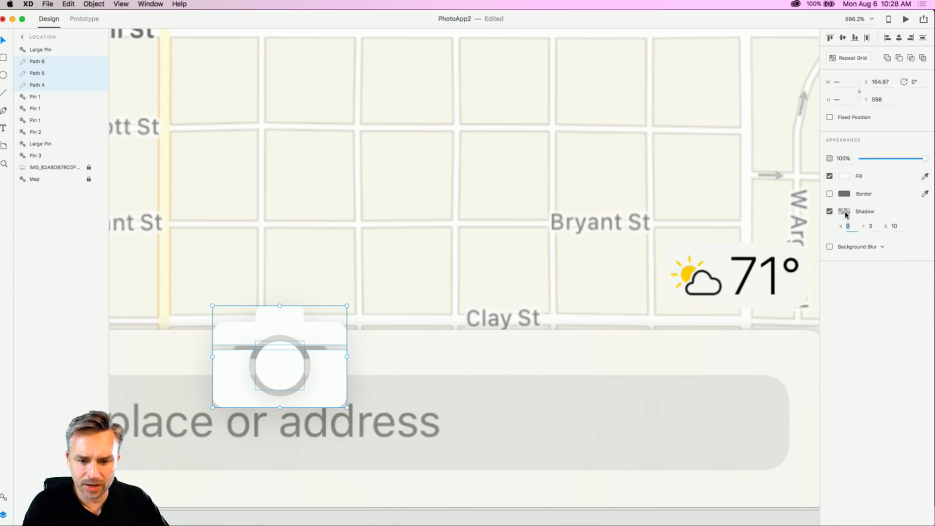
Step: Strengthen the camera icon's black shadow by setting its color opacity to 44%
click(843, 212)
mouse_move(824, 215)
mouse_down()
mouse_move(829, 158)
mouse_move(834, 195)
mouse_move(825, 201)
mouse_up()
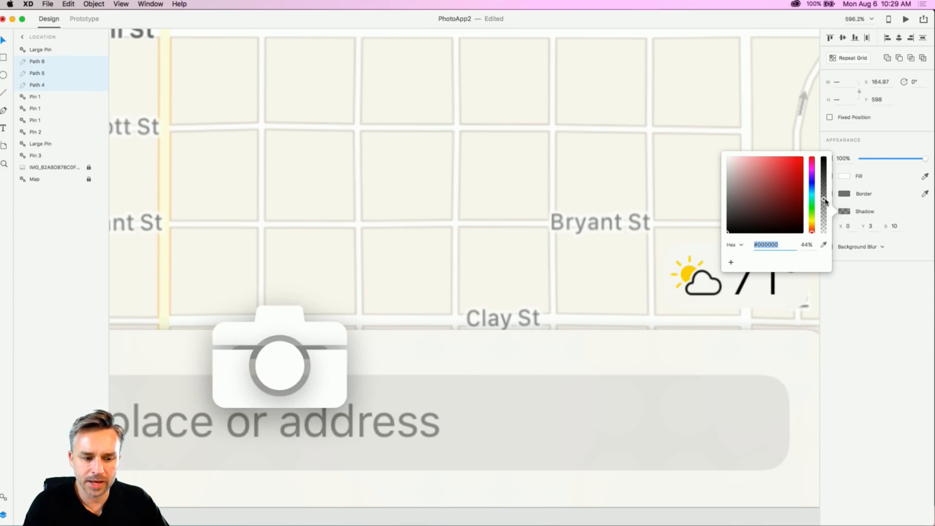
scroll(288, 282, down, 10)
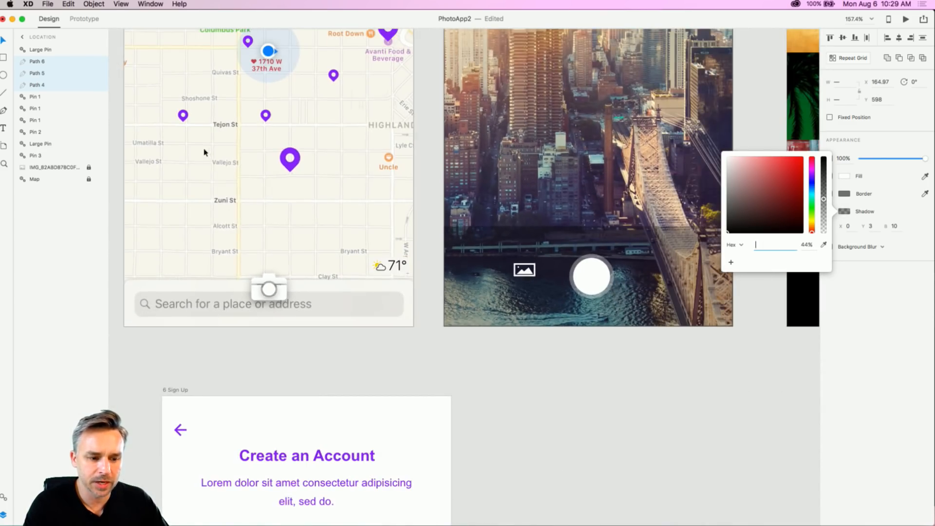
drag(204, 153, 277, 301)
click(231, 383)
Step: Review the shadowed camera icon and the rest of the Location artboard up to its status bar
scroll(203, 348, left, 5)
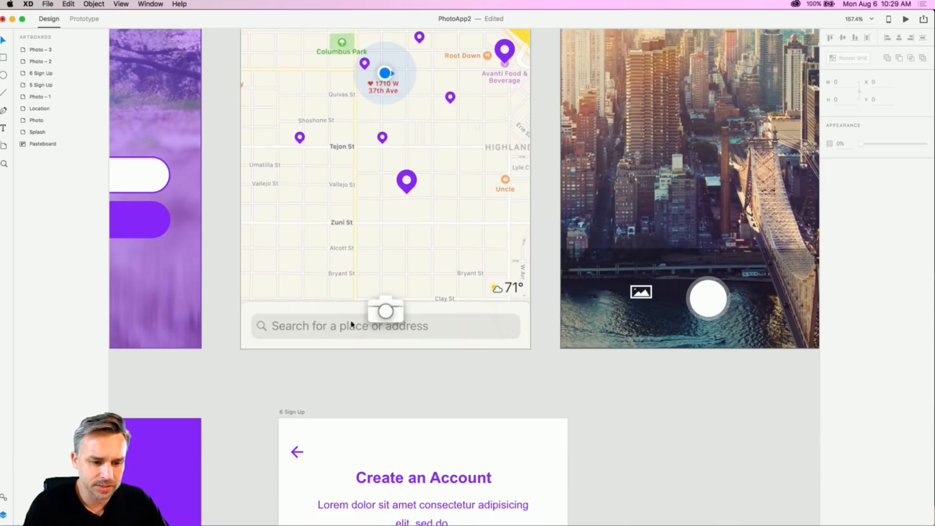
click(382, 309)
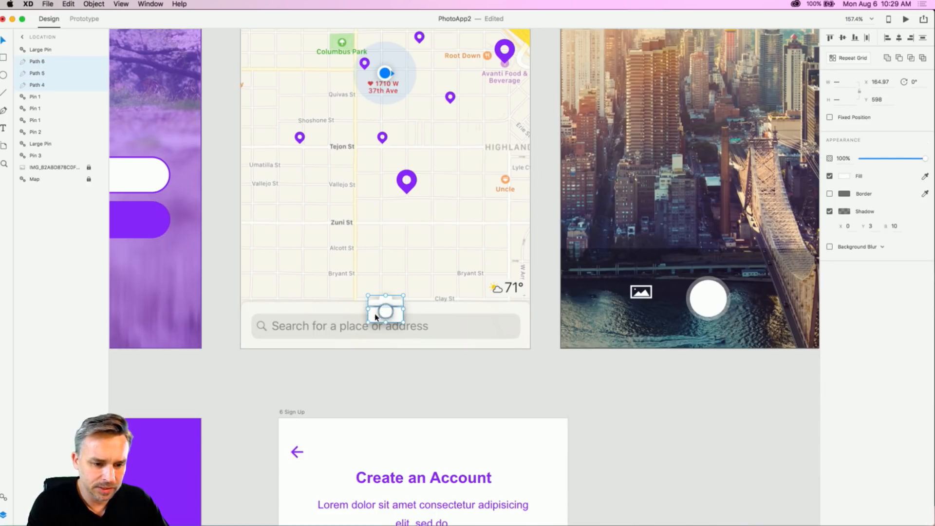
scroll(379, 304, up, 1)
right_click(379, 304)
click(298, 307)
click(270, 247)
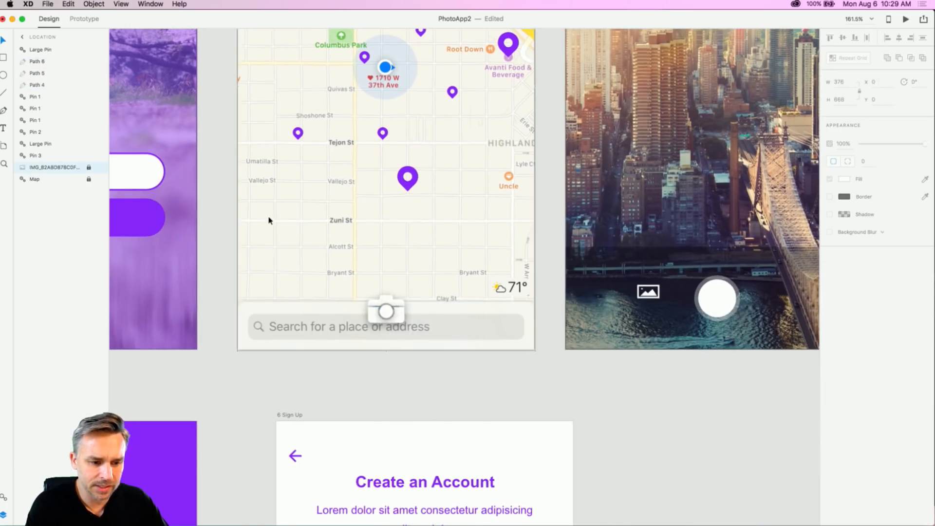
scroll(268, 219, up, 10)
scroll(268, 219, left, 2)
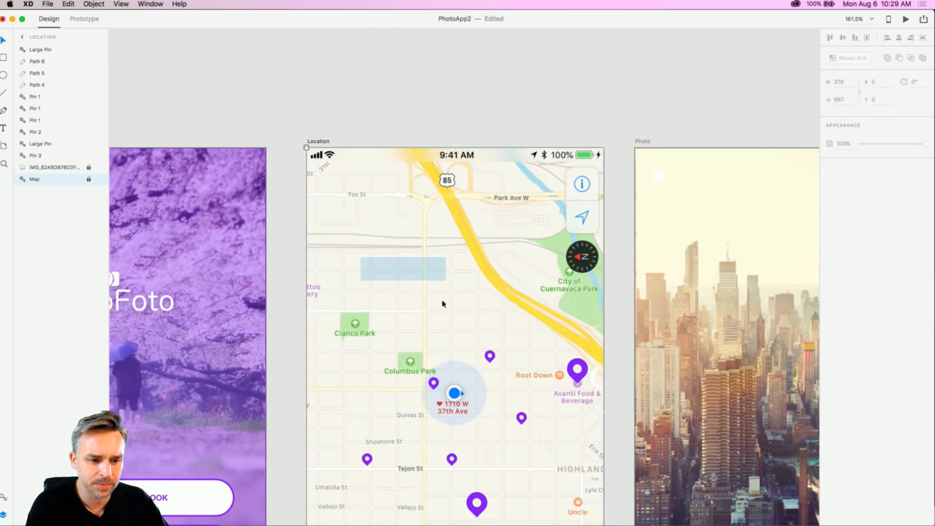
Step: Select the Location artboard's three shadowed camera paths and save them as a reusable symbol
scroll(421, 426, down, 5)
scroll(421, 426, right, 2)
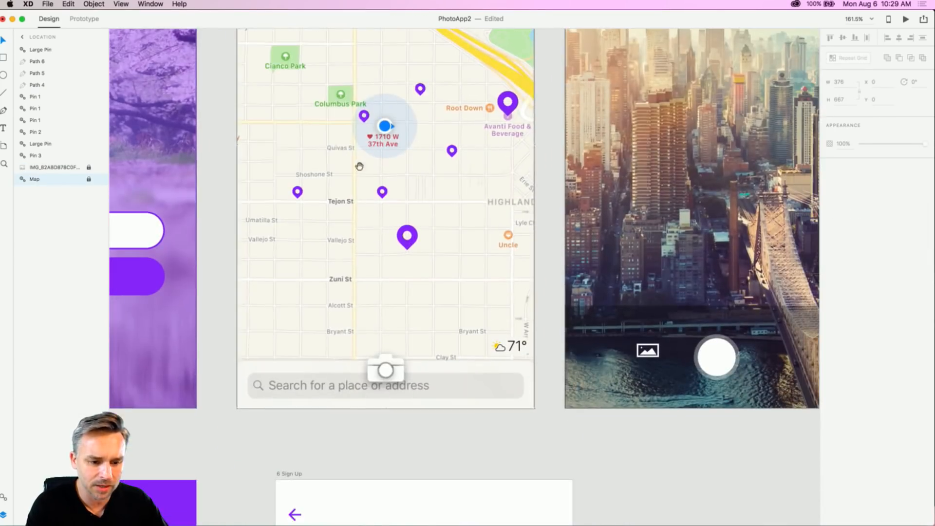
drag(328, 440, 430, 323)
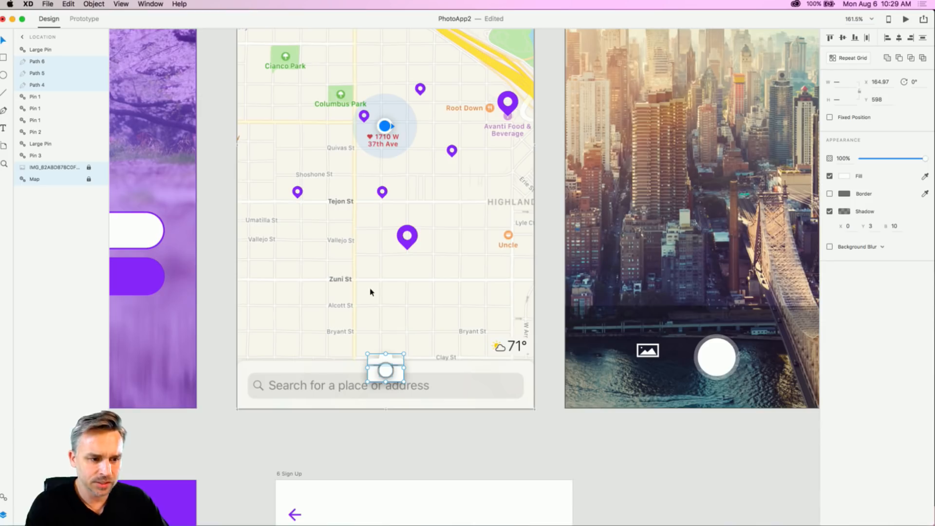
click(348, 422)
drag(362, 349, 410, 392)
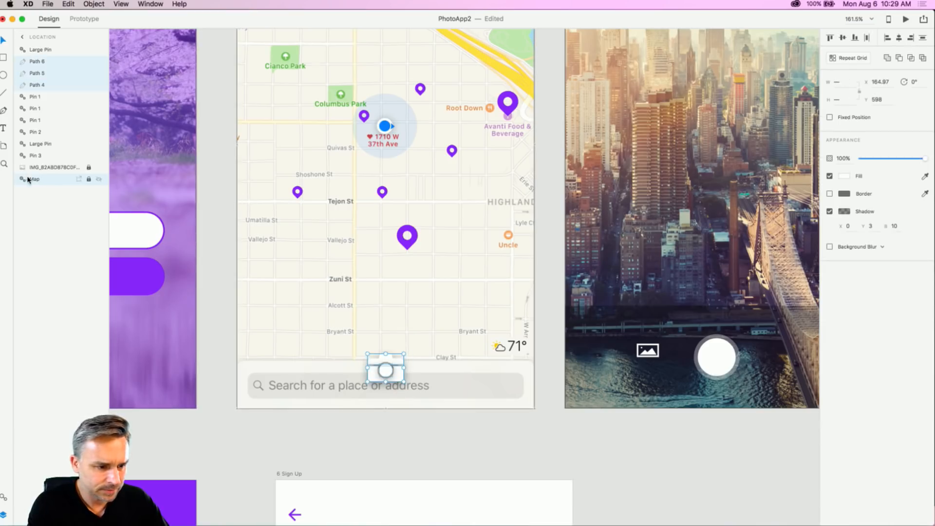
click(273, 422)
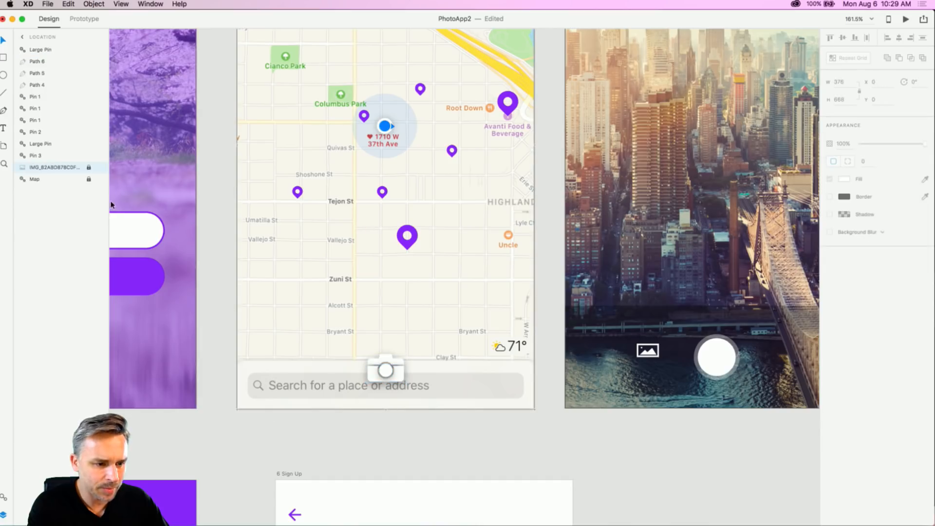
click(33, 179)
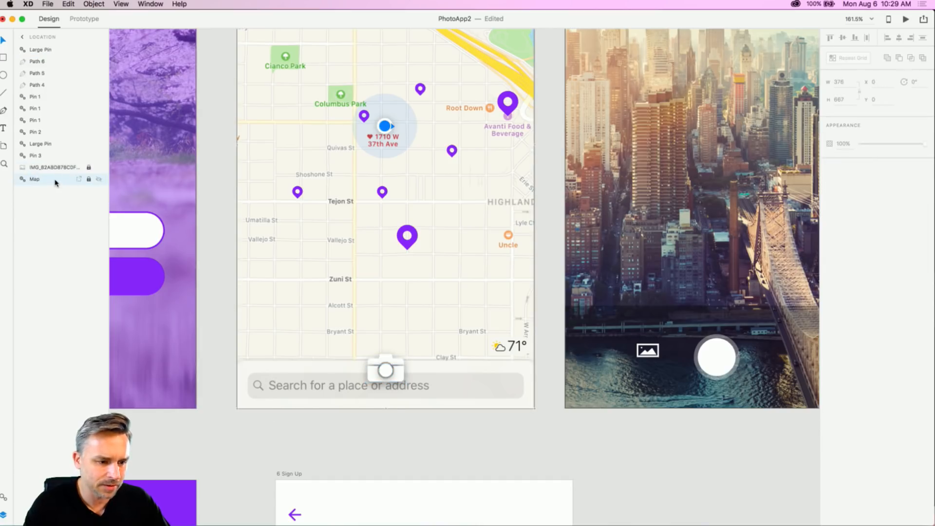
drag(346, 419, 432, 342)
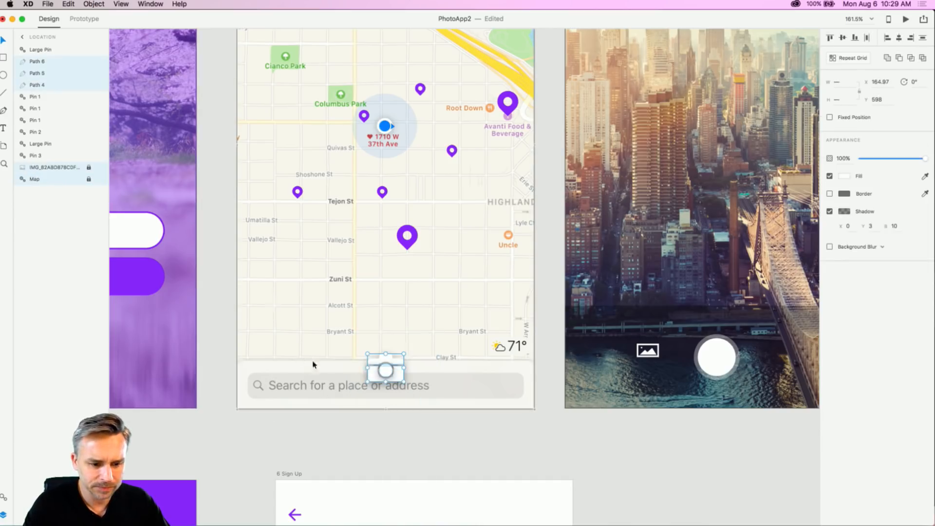
click(3, 497)
click(101, 167)
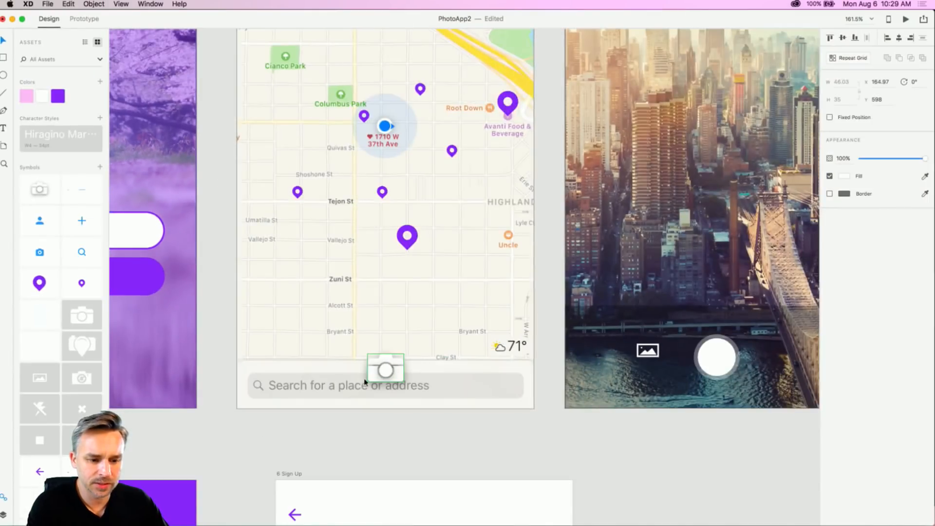
drag(680, 278, 576, 392)
key(super+1)
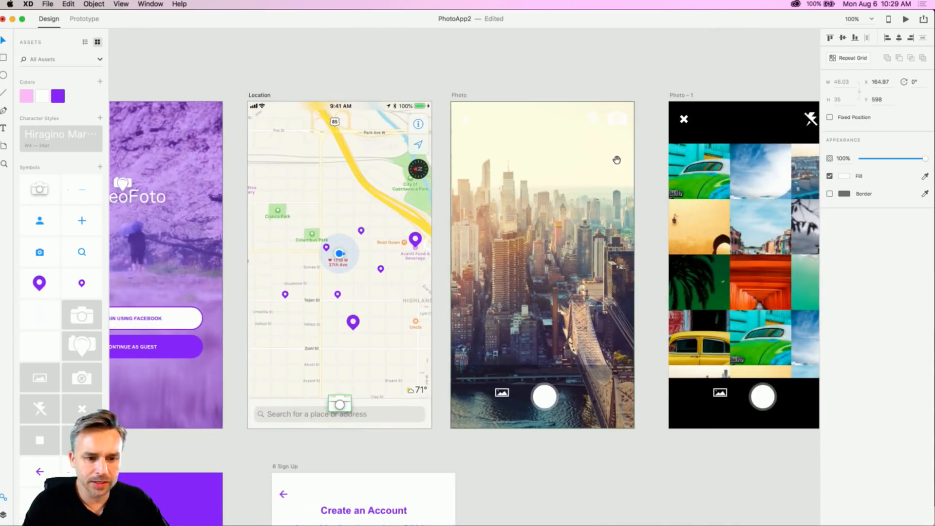
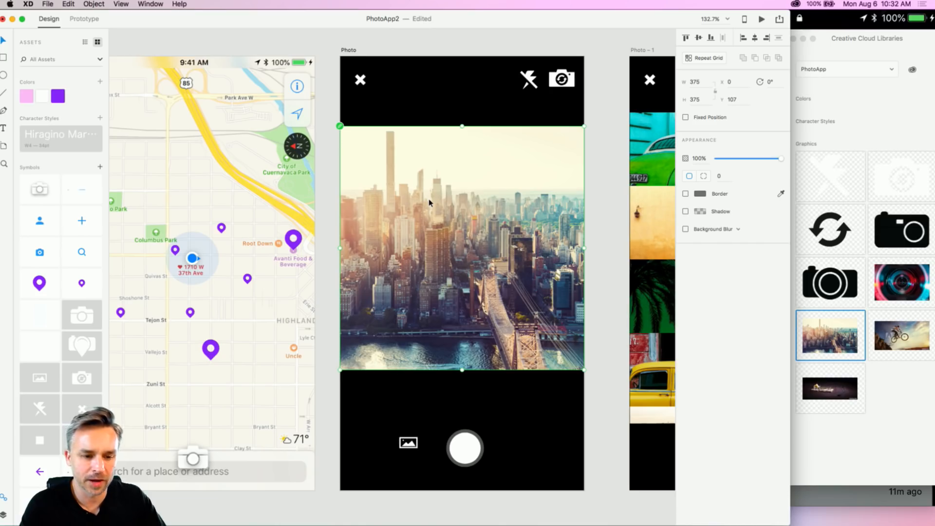
Step: Delete the skyline image from the Photo artboard and draw a 375 × 375 square at Y 116 spanning its width
key(Delete)
key(r)
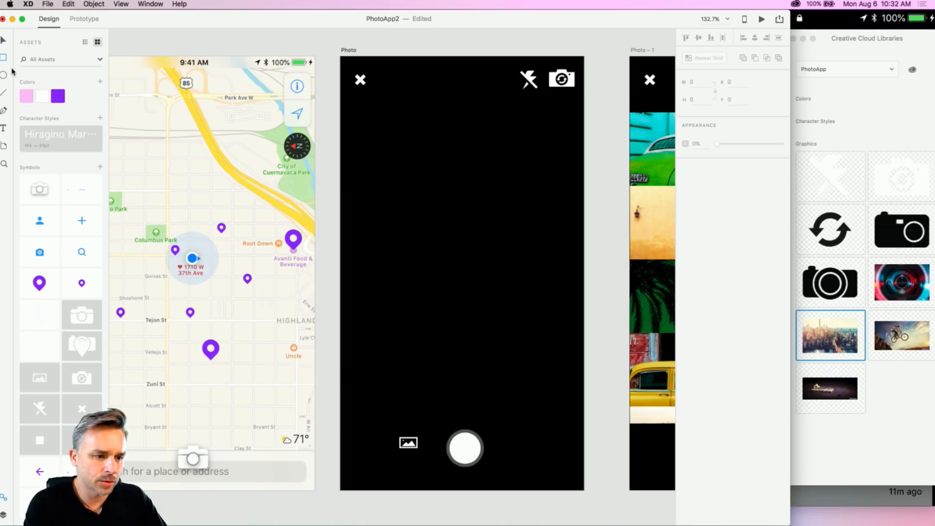
mouse_move(340, 132)
mouse_down()
mouse_move(518, 358)
mouse_move(578, 396)
mouse_move(584, 376)
mouse_up()
Step: Fill the white square with the city skyline graphic from the PhotoApp Creative Cloud library
click(813, 334)
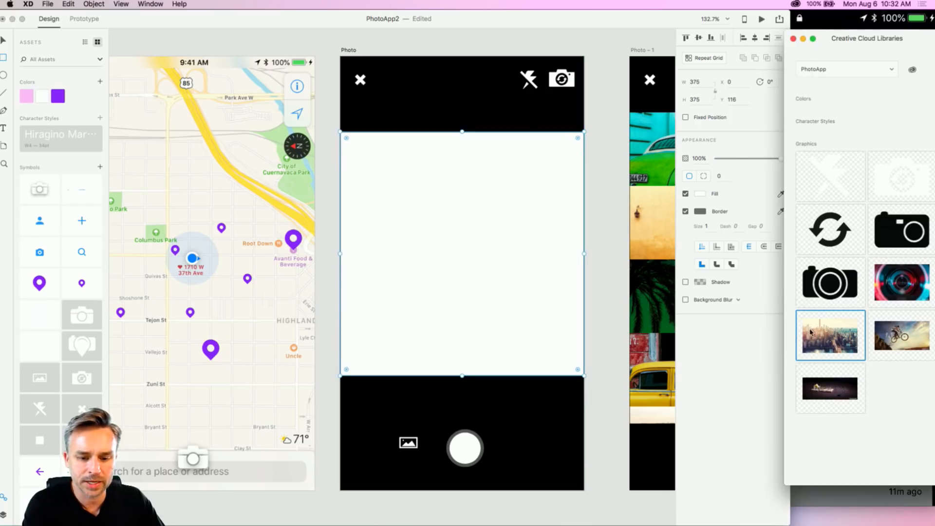
click(47, 4)
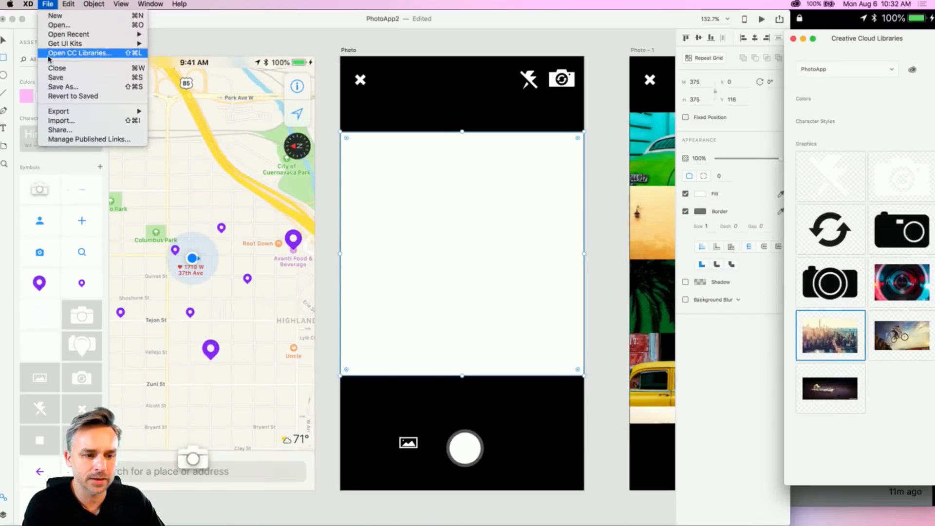
click(49, 56)
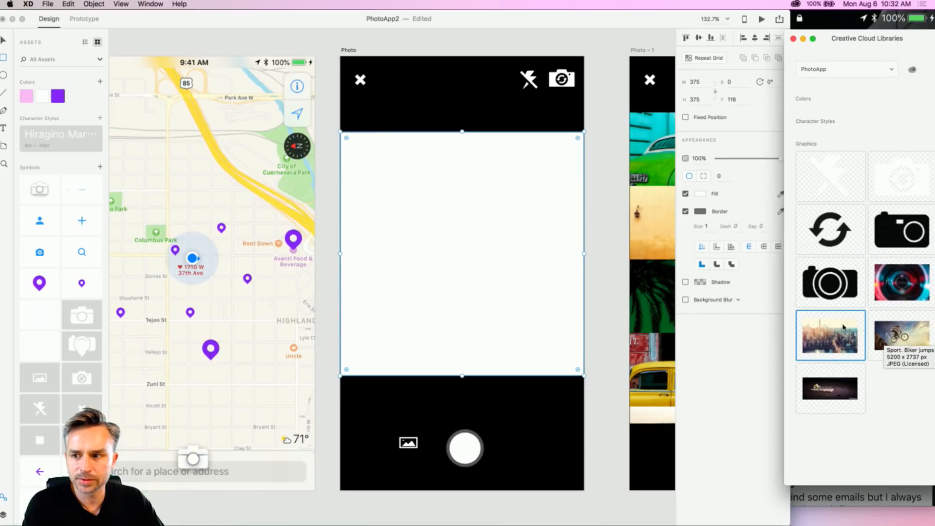
drag(843, 327, 438, 200)
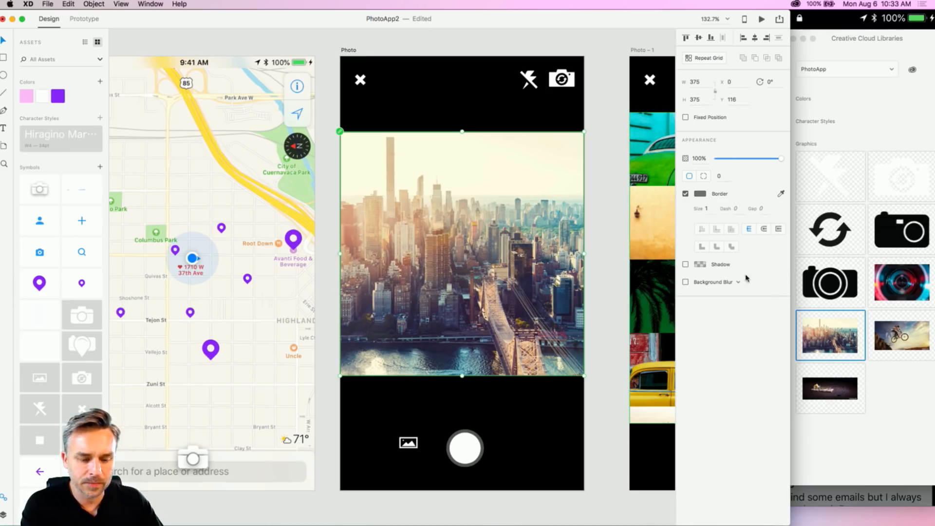
Step: Close the Creative Cloud Libraries window and widen the document window to the screen's full width
click(856, 129)
drag(843, 37, 842, 18)
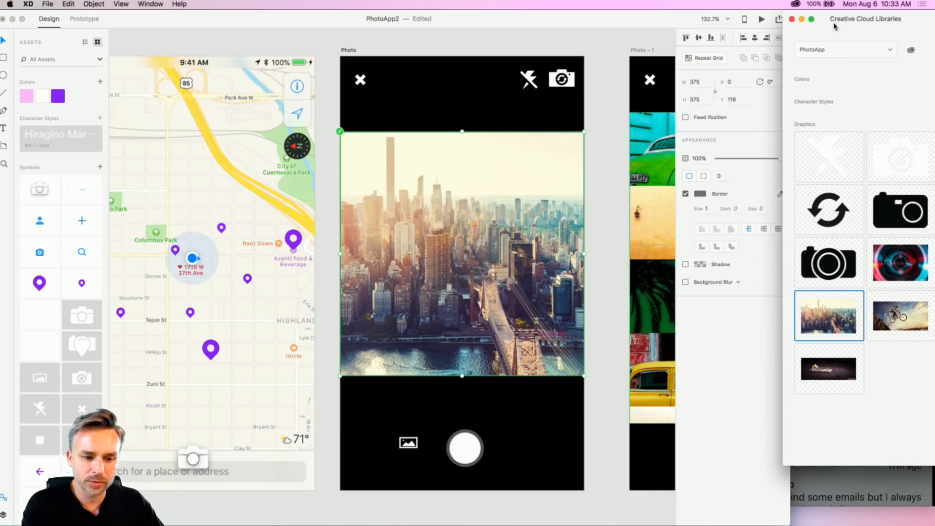
click(792, 19)
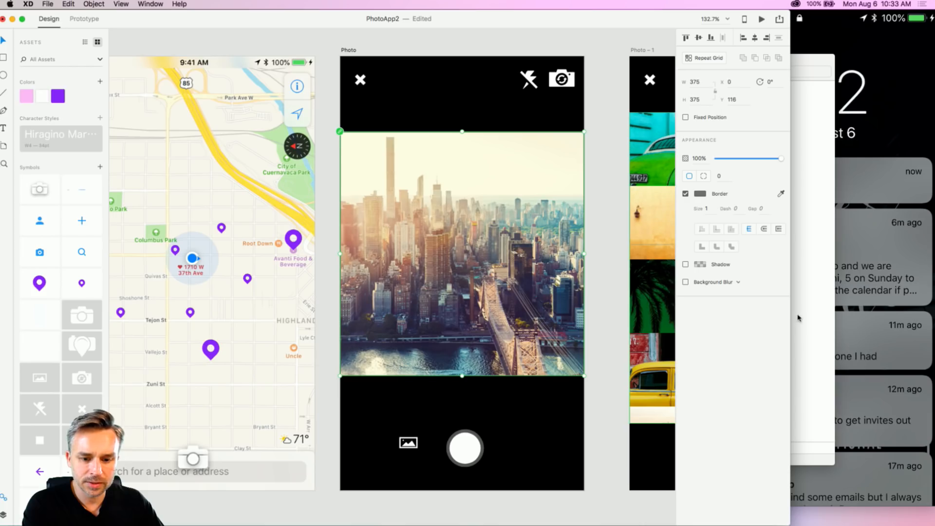
drag(790, 316, 934, 315)
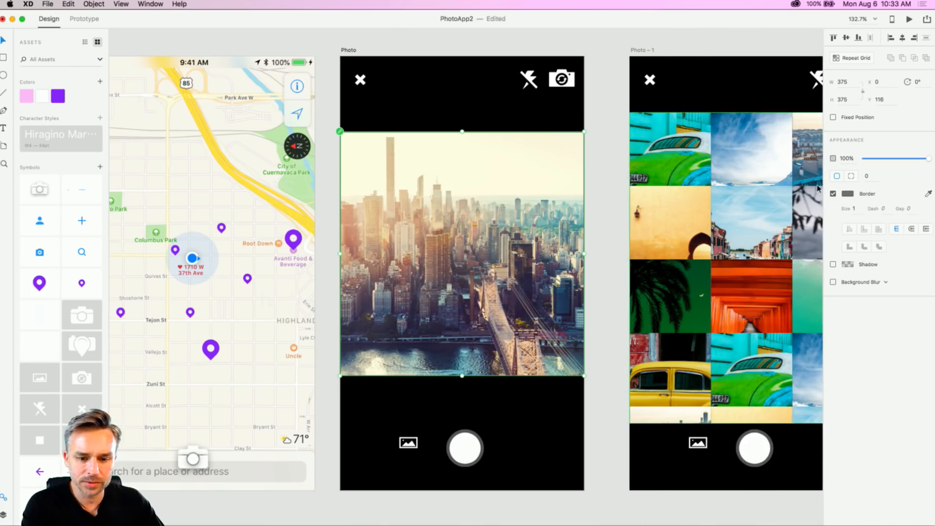
Step: Remove the border from the skyline image and check how the full picture is cropped by the square
click(832, 195)
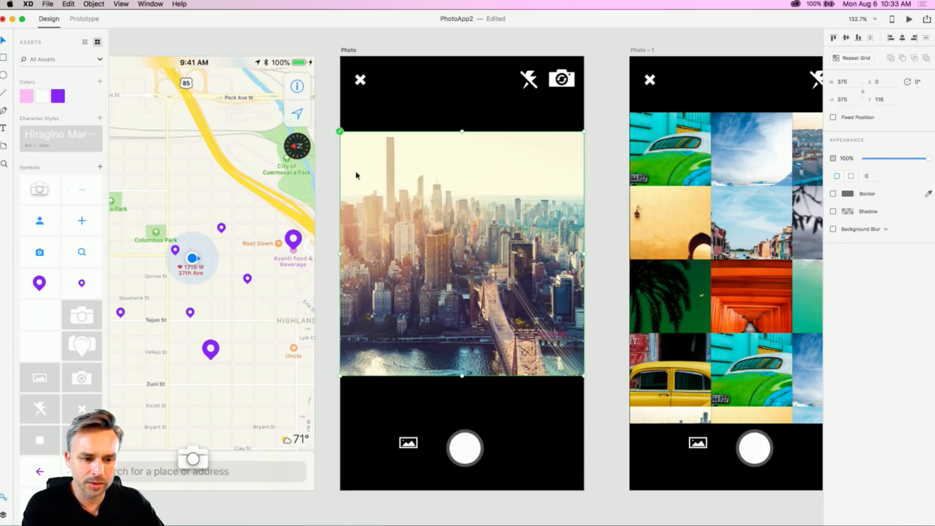
double_click(452, 206)
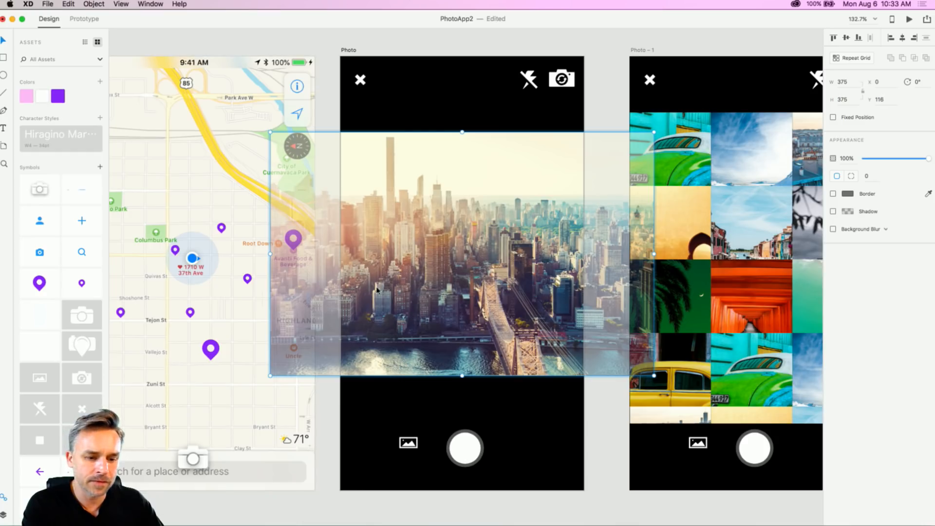
click(326, 46)
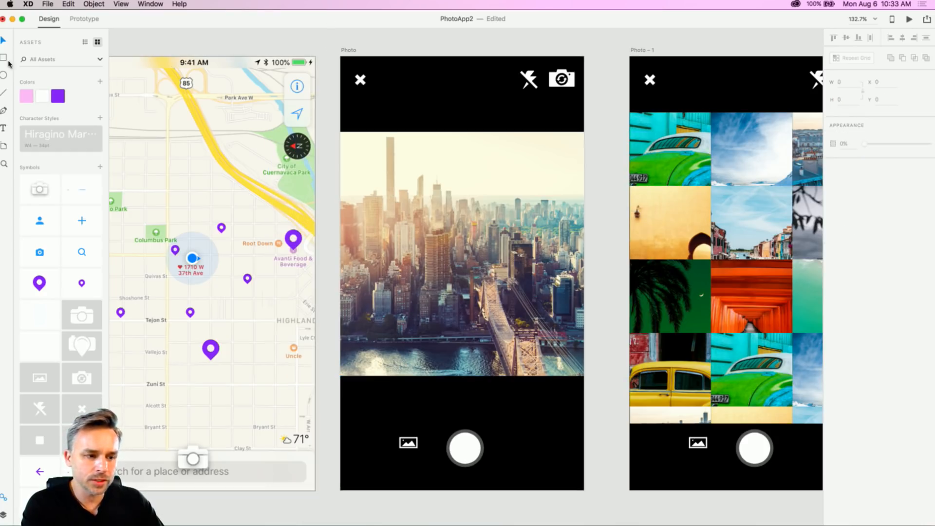
Step: Draw a circle about 39 × 39 in the black area above the Photo artboard's skyline image
click(4, 75)
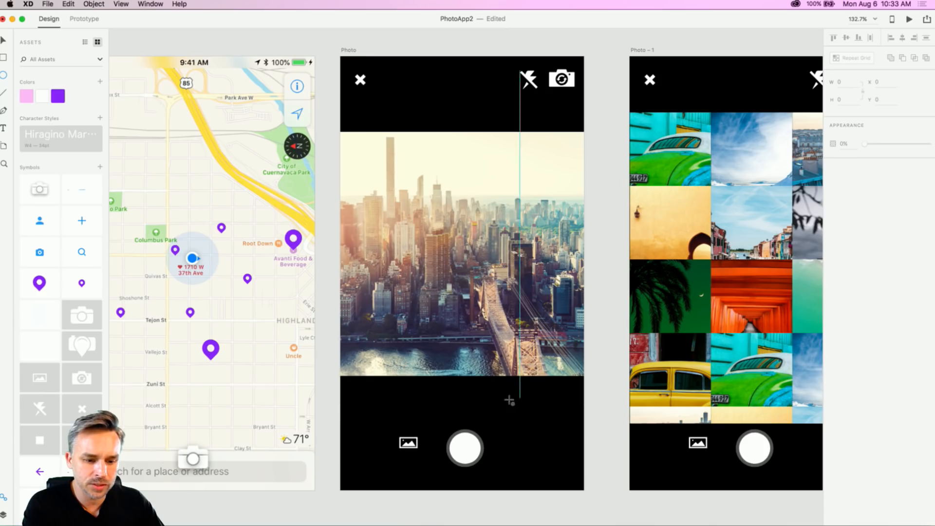
drag(411, 87, 437, 112)
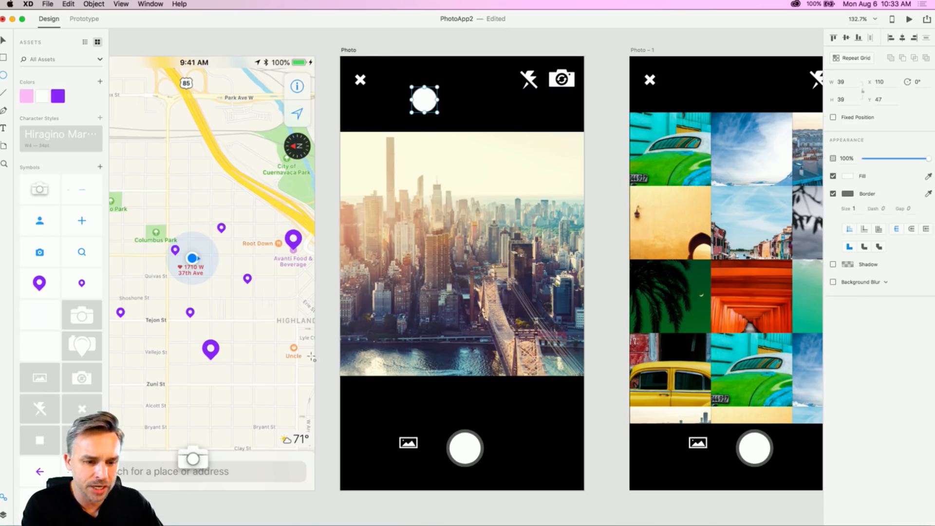
Step: Switch to Finder and open the Assets folder of the Desktop's PhotoApp folder, keeping the artboards in view
click(330, 515)
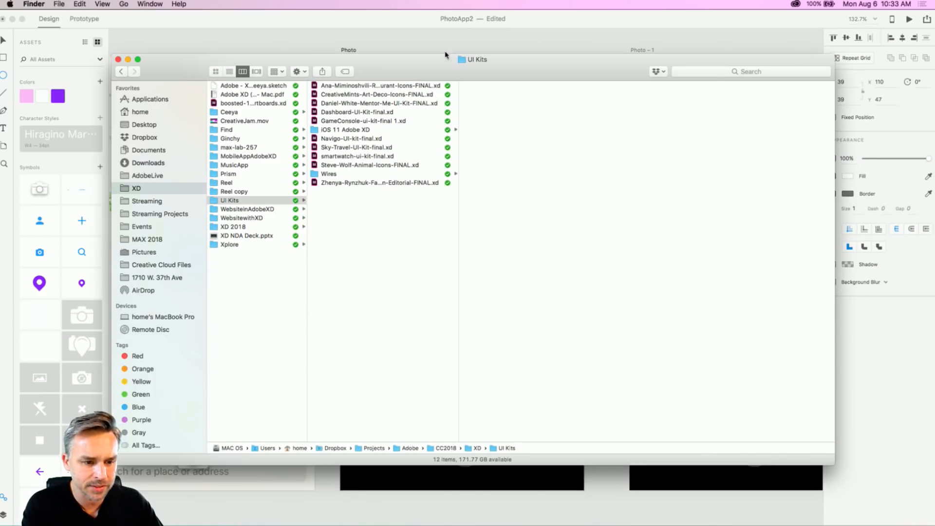
click(136, 125)
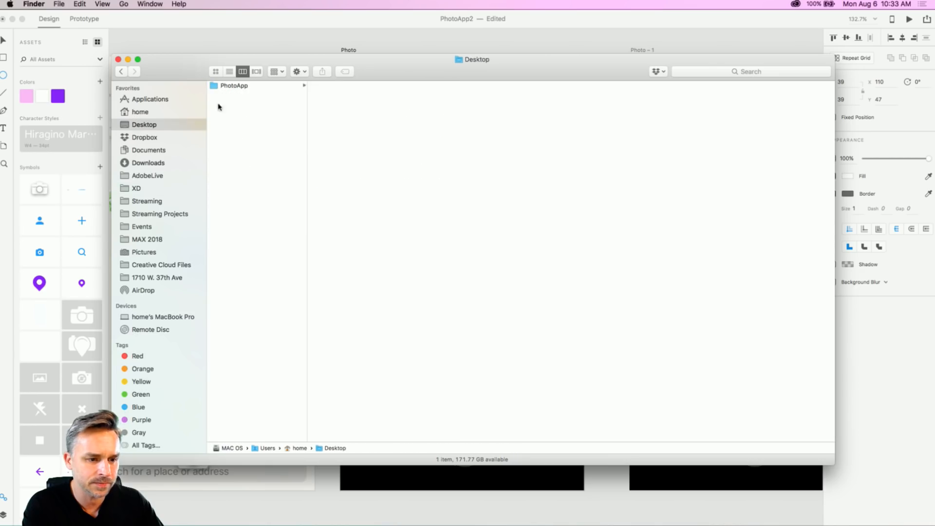
click(251, 87)
click(348, 96)
drag(400, 65, 606, 99)
Step: Fill the small circle on the Photo artboard with Profile2.jpg from the Assets folder
click(636, 401)
shift+click(633, 408)
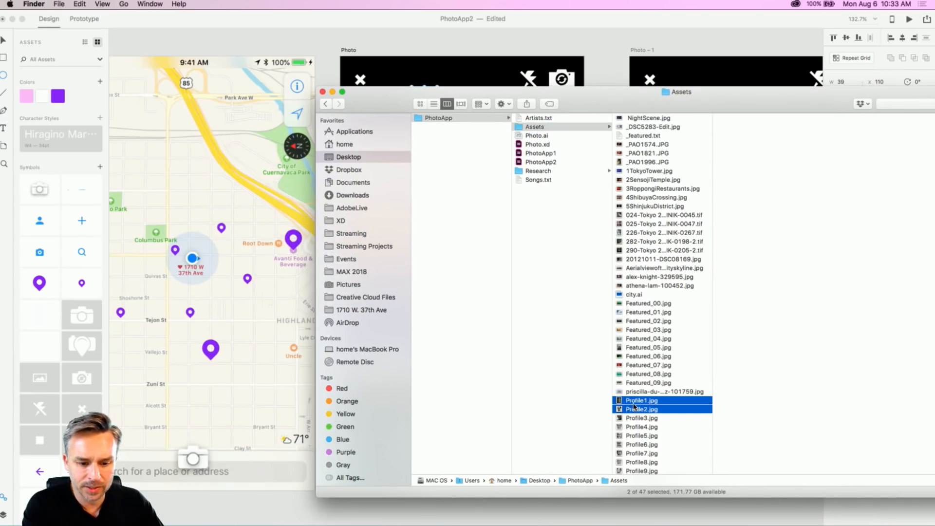
click(628, 394)
click(629, 401)
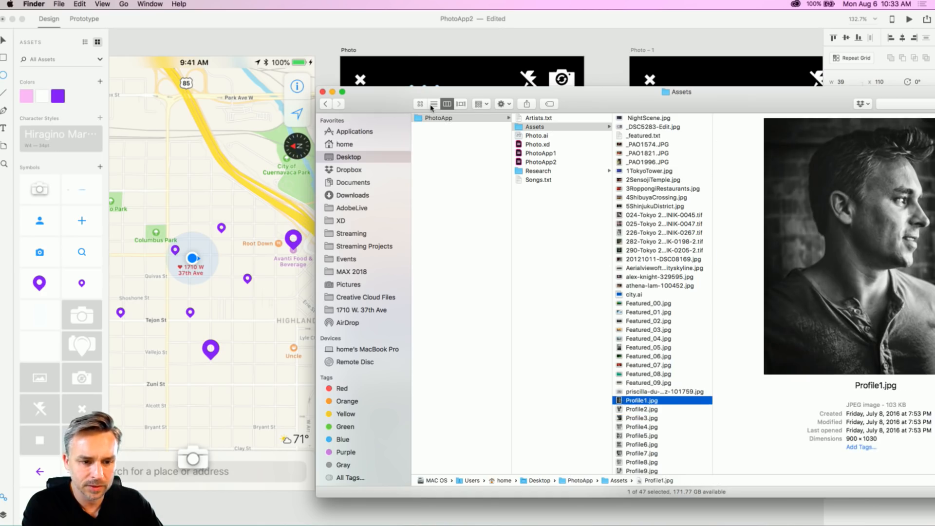
drag(407, 98, 594, 116)
click(809, 429)
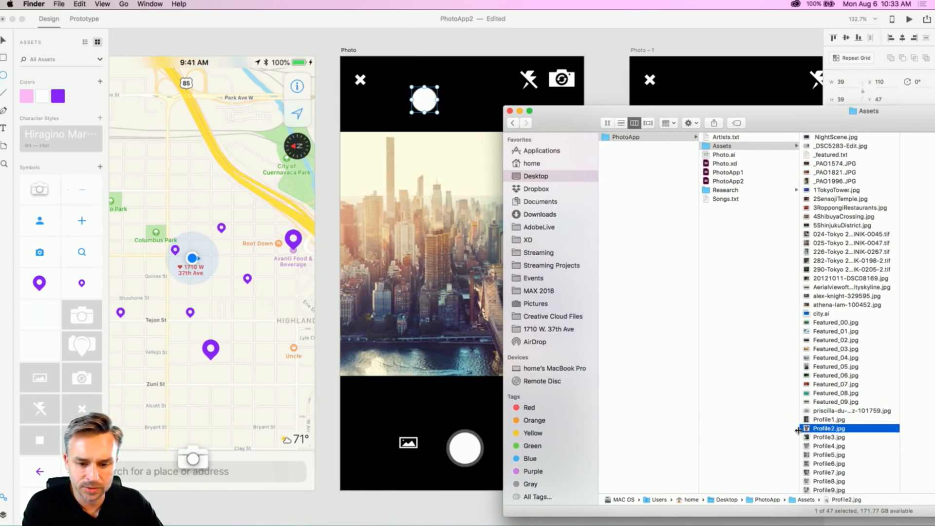
drag(809, 433, 423, 95)
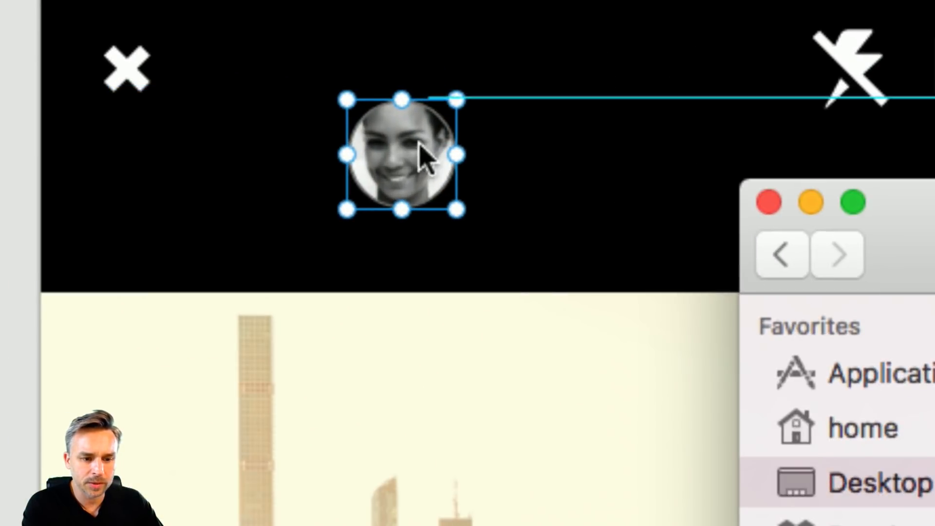
click(404, 145)
key(e)
click(390, 144)
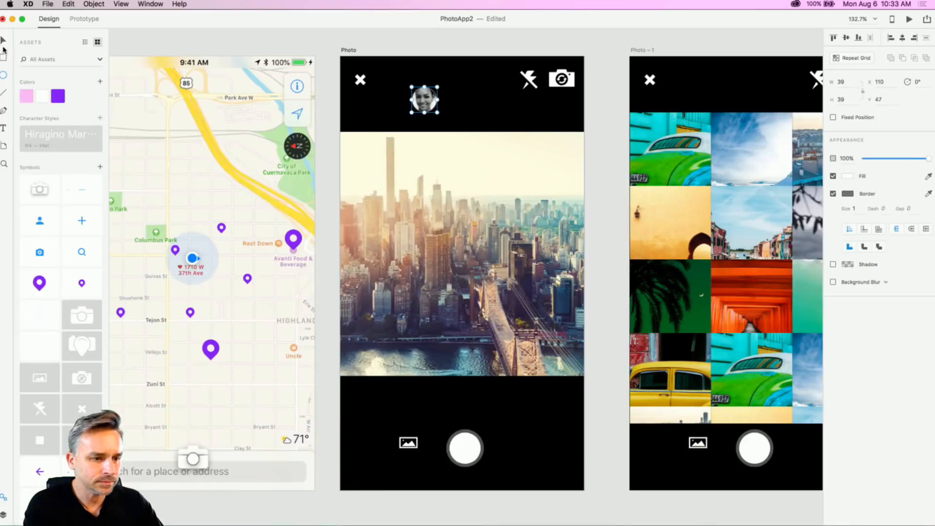
Step: Enlarge the profile circle to about 157 × 157 and scale up the portrait inside its mask
click(3, 45)
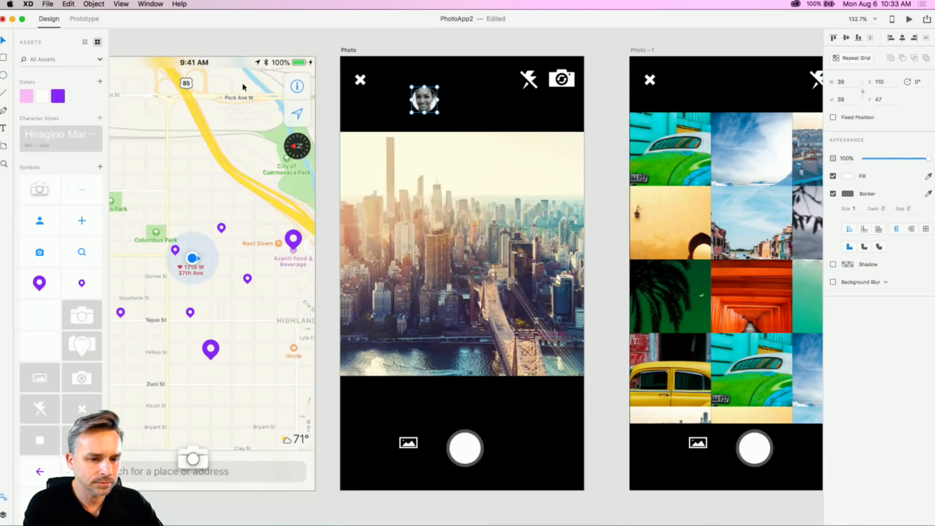
drag(437, 113, 514, 189)
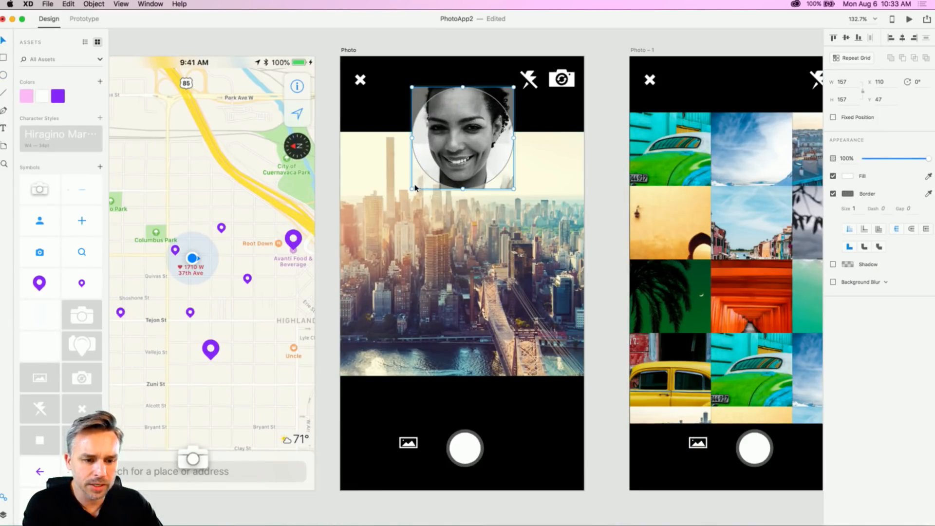
double_click(412, 187)
drag(414, 169, 419, 159)
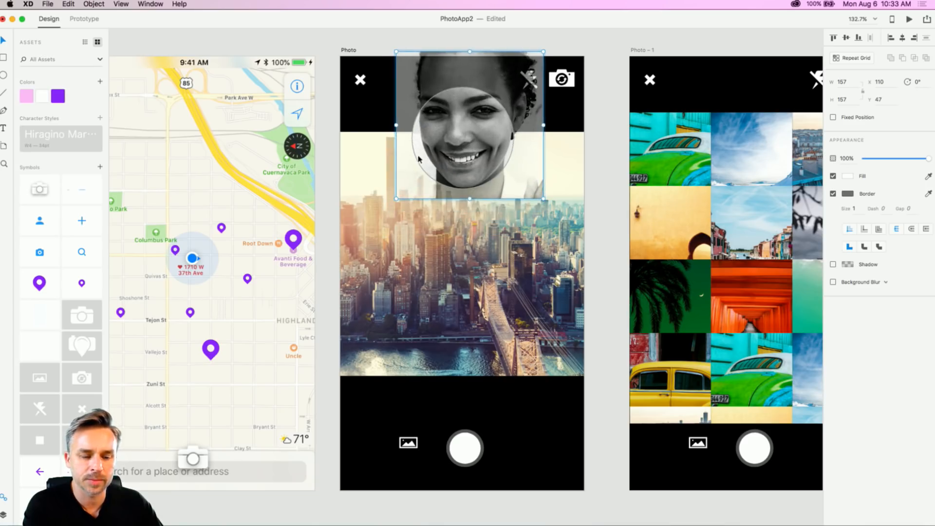
Step: Shrink the profile circle to about 37 × 37 and move it onto the empty canvas above the Photo artboard
click(329, 117)
click(437, 122)
drag(512, 188, 365, 73)
drag(467, 195, 409, 110)
drag(435, 163, 347, 152)
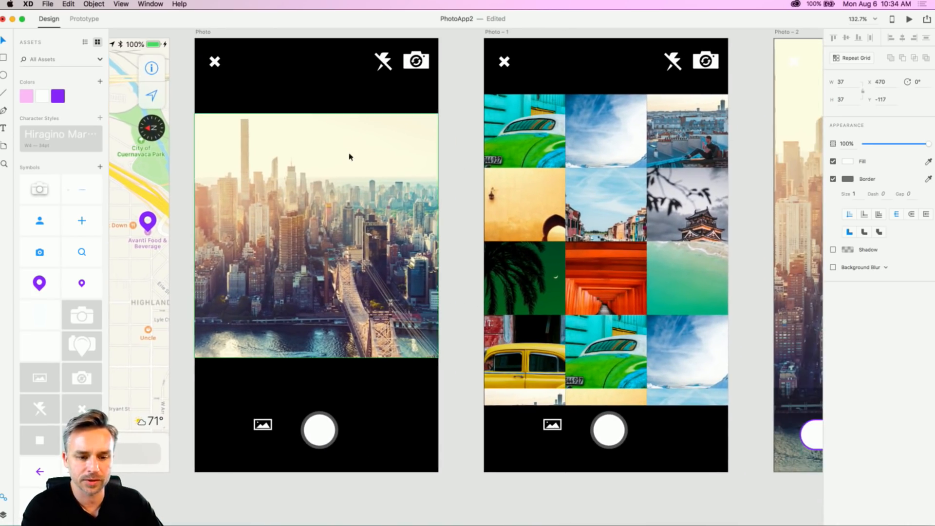
Step: Rename the Photo artboard with the skyline image as Live Photo Capture
click(530, 161)
drag(284, 139, 402, 145)
drag(343, 74, 376, 155)
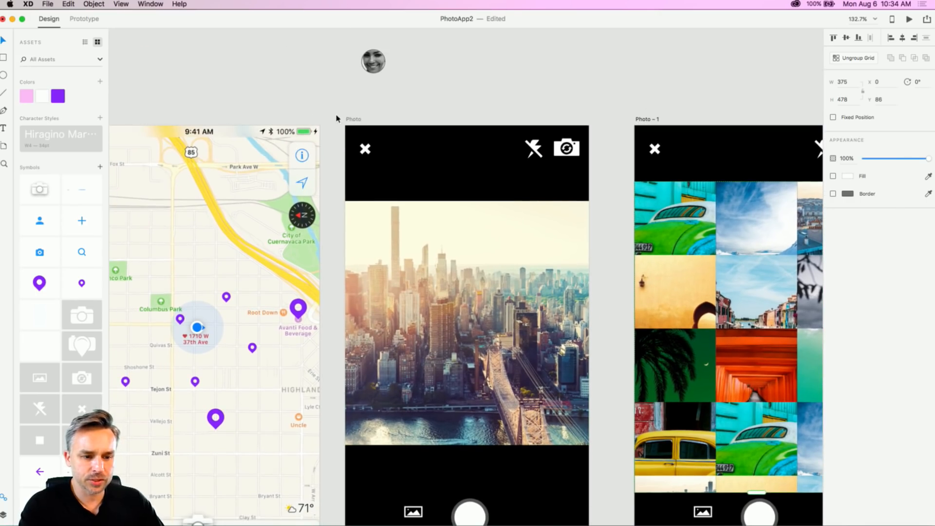
click(353, 119)
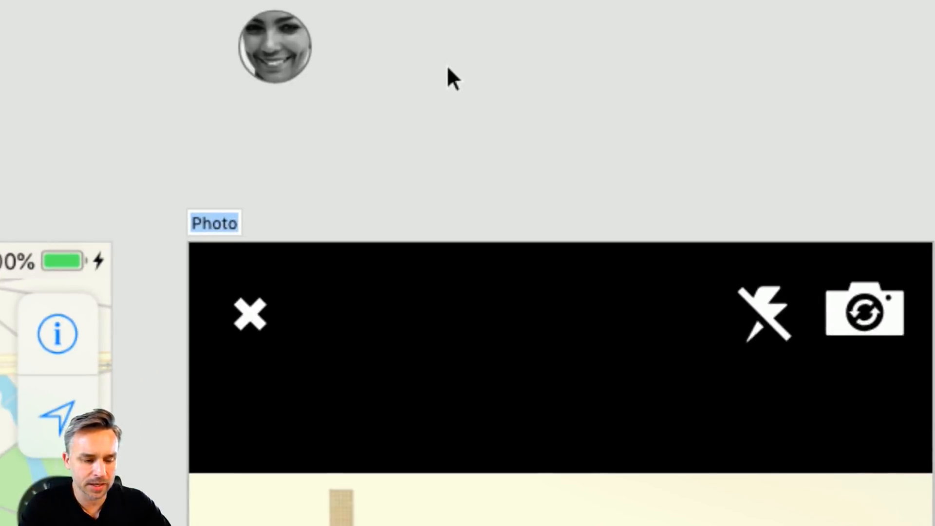
text(LV)
key(BackSpace)
text(IVE)
key(BackSpace)
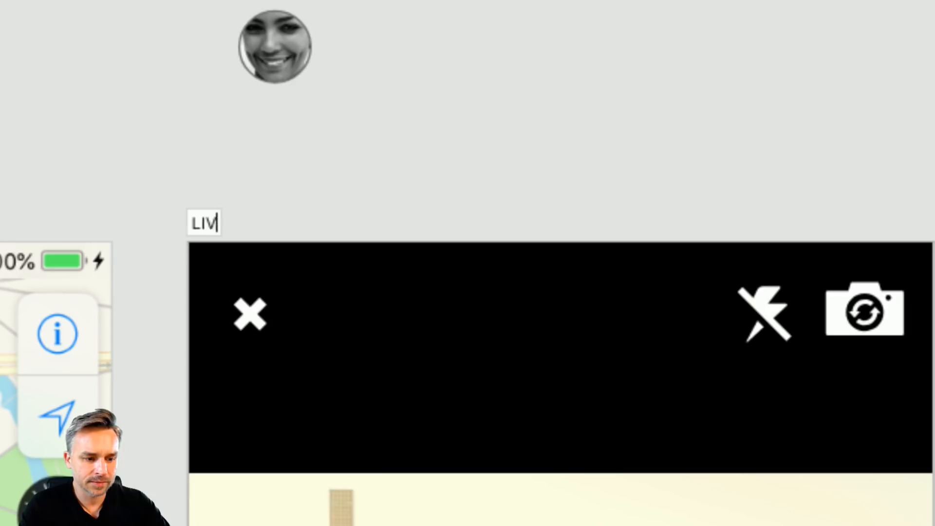
key(BackSpace)
key(BackSpace)
text(ive Pbhoto)
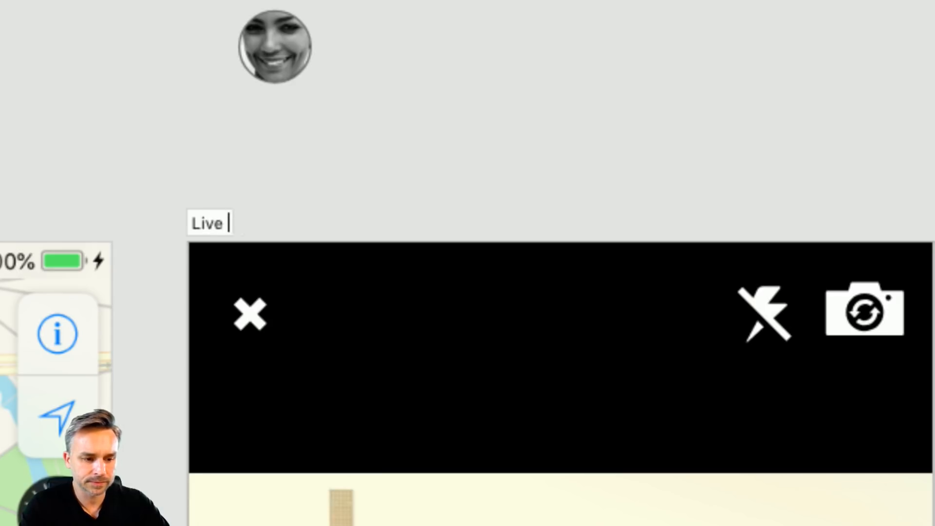
key(BackSpace)
key(BackSpace)
key(BackSpace)
key(BackSpace)
key(BackSpace)
text(hoto)
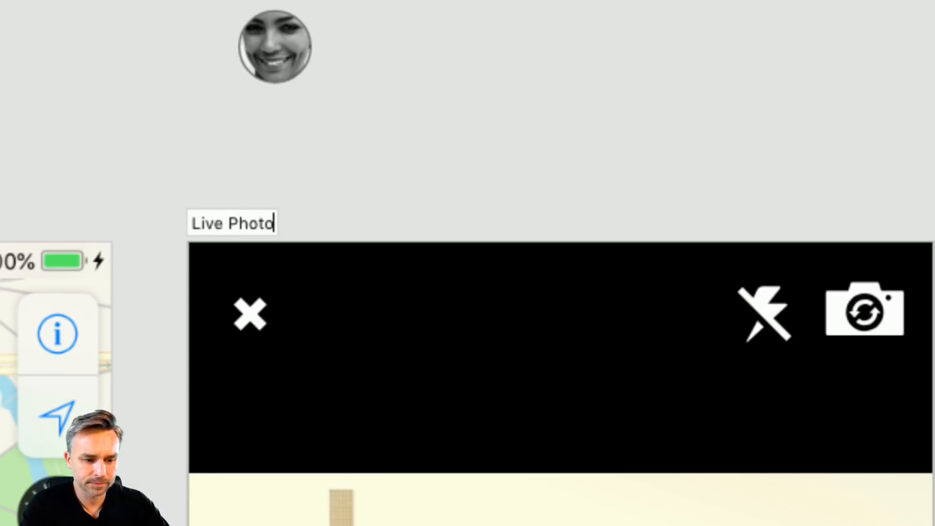
text( Capture)
key(Return)
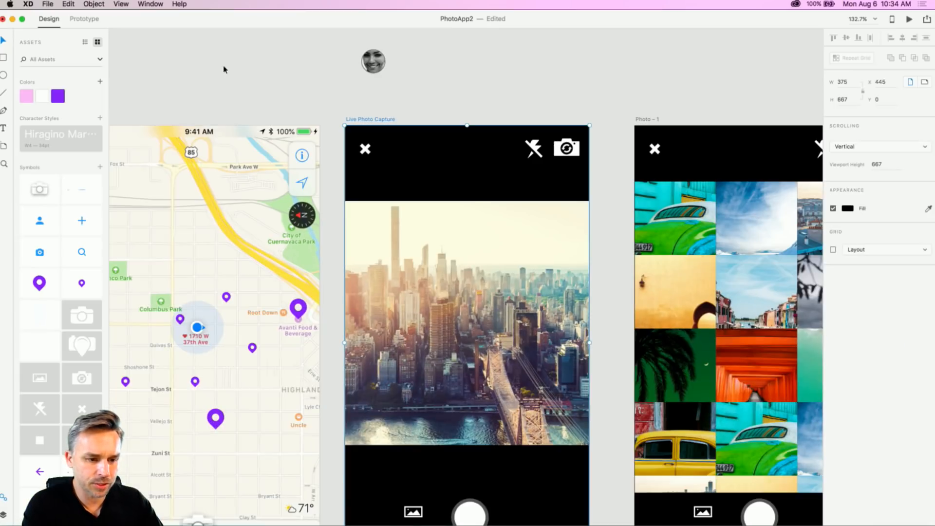
Step: Rename the Photo – 1 artboard containing the photo grid as Camera
click(221, 69)
scroll(188, 85, left, 7)
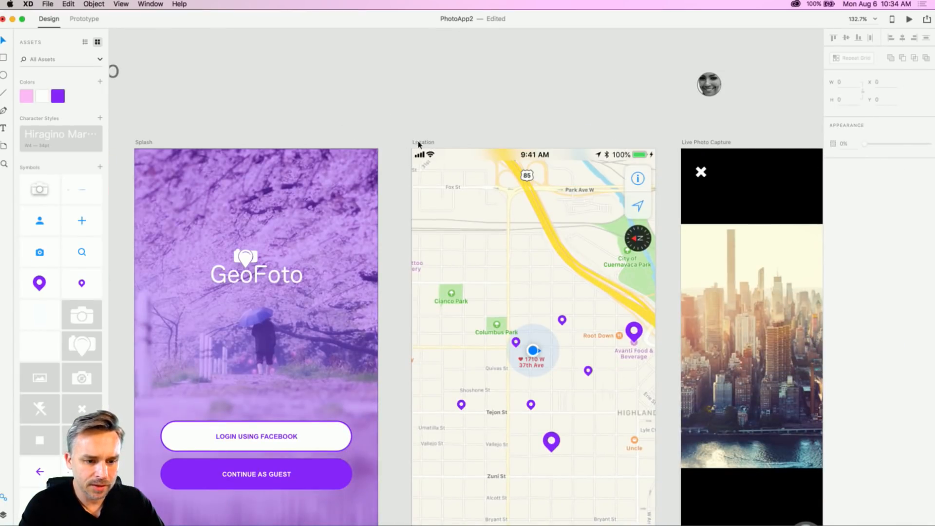
click(420, 143)
click(146, 143)
click(385, 124)
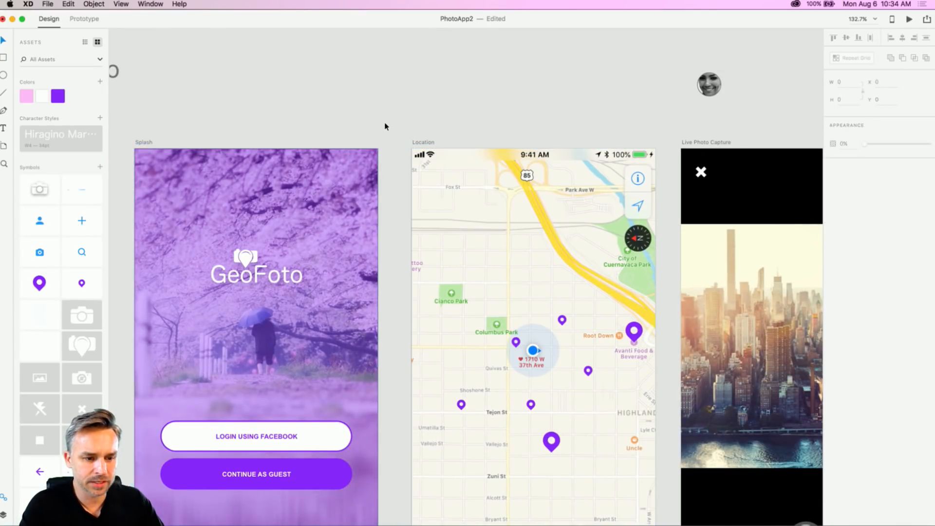
drag(537, 124, 145, 109)
drag(394, 97, 257, 44)
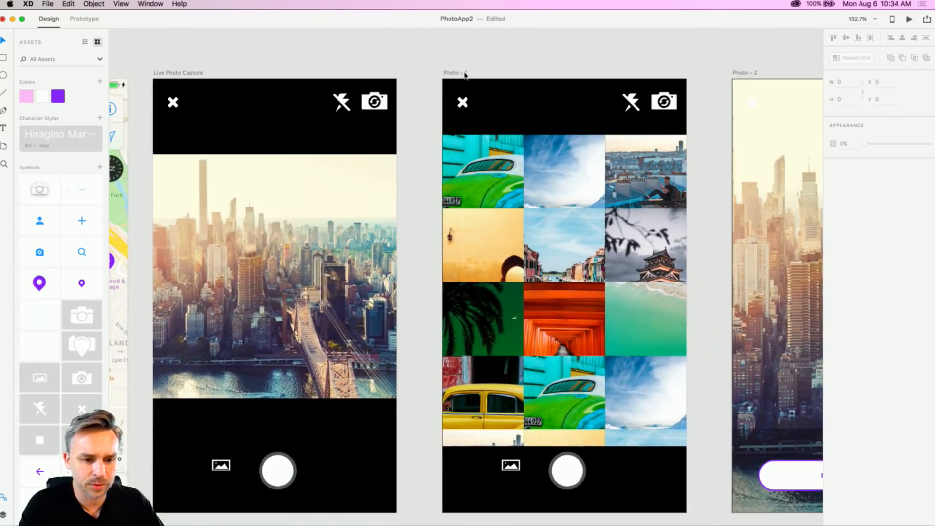
double_click(454, 73)
text(Camera)
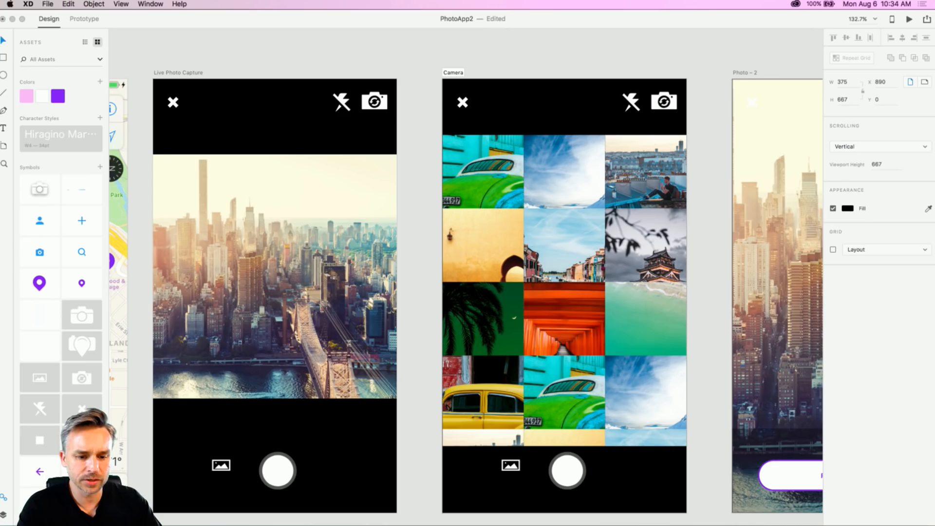
key(Return)
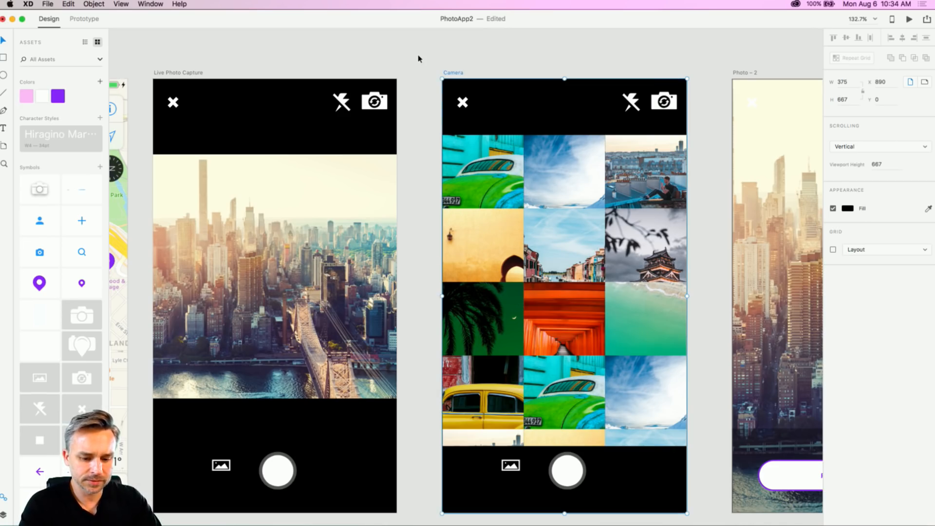
Step: Rename the photo grid artboard as Discover Location
key(super+minus)
scroll(517, 102, up, 8)
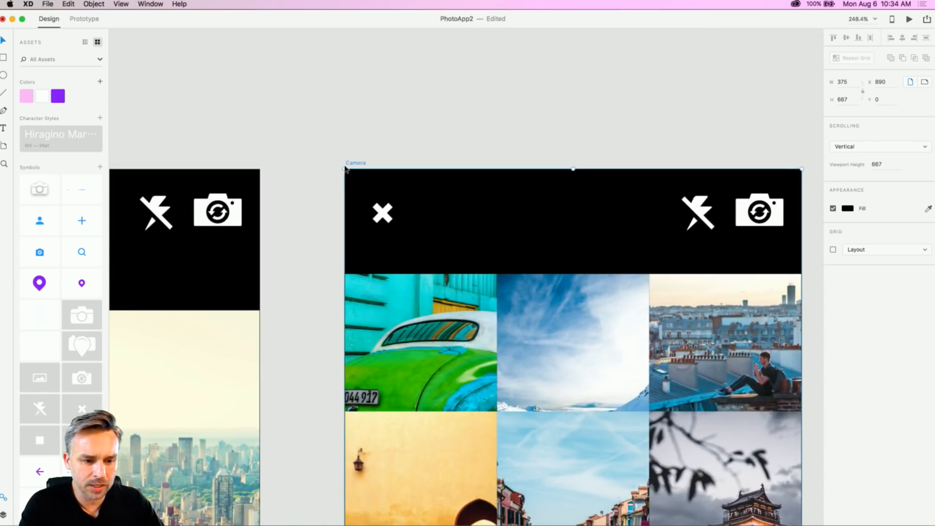
double_click(348, 164)
text(Disc)
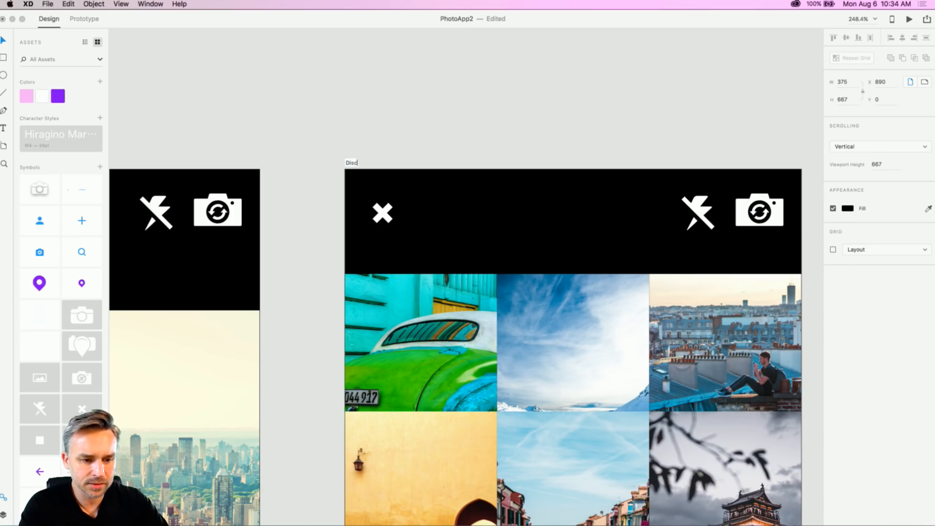
text(over Location)
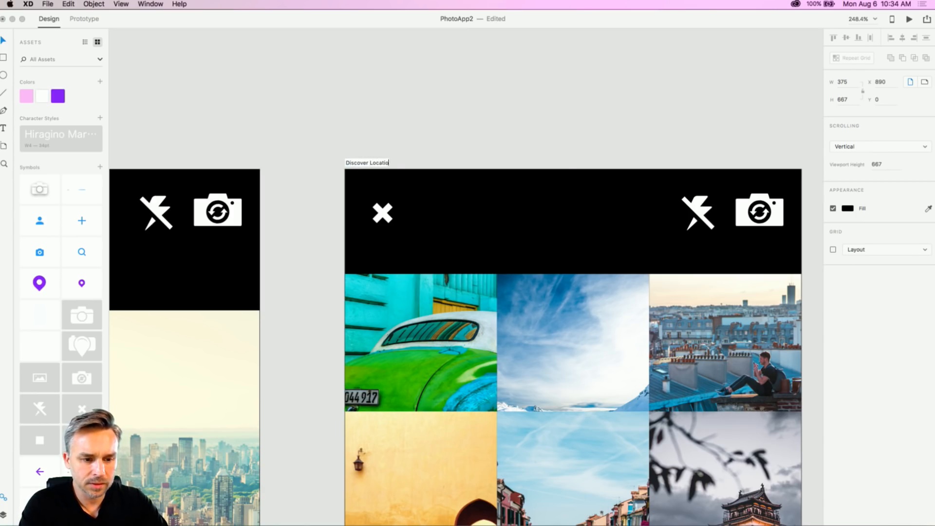
key(Return)
scroll(417, 182, down, 5)
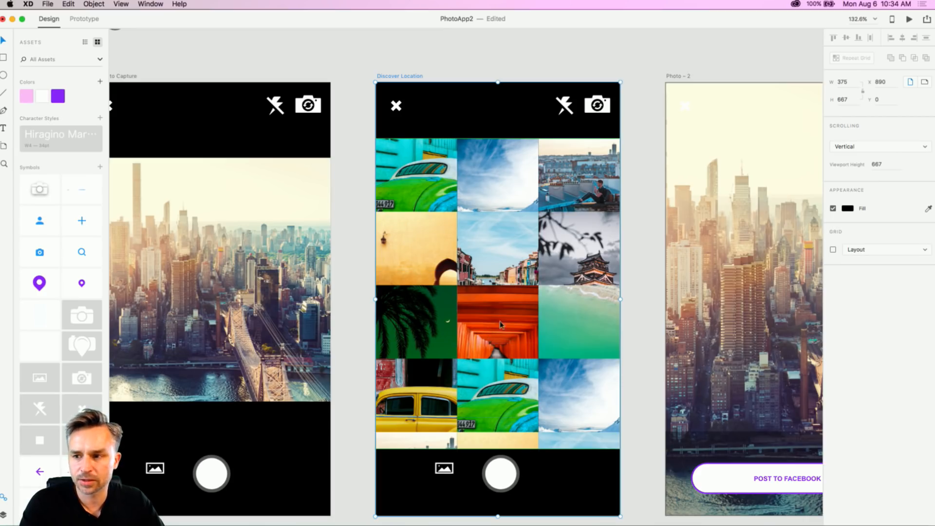
Step: Delete the artboards that follow Discover Location in its row, including Photo – 2 and Photo – 3
click(369, 80)
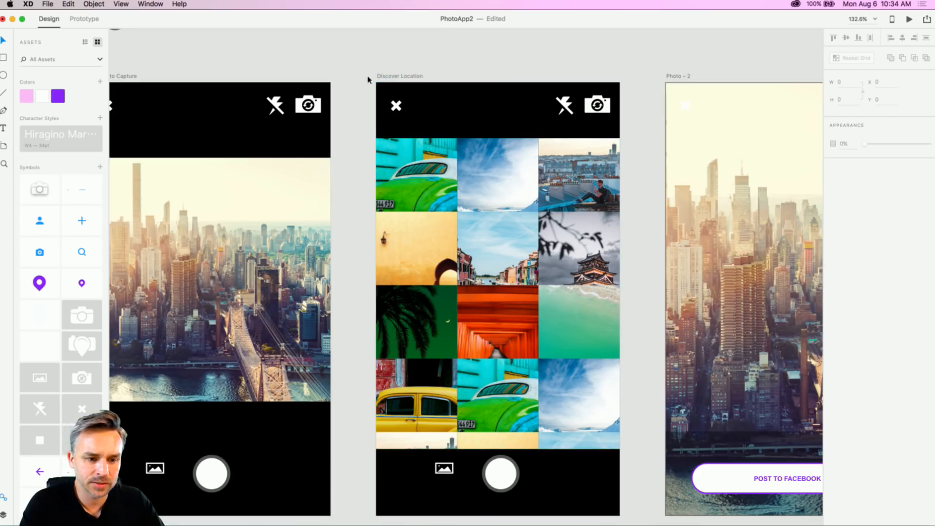
key(super+minus)
key(super+minus)
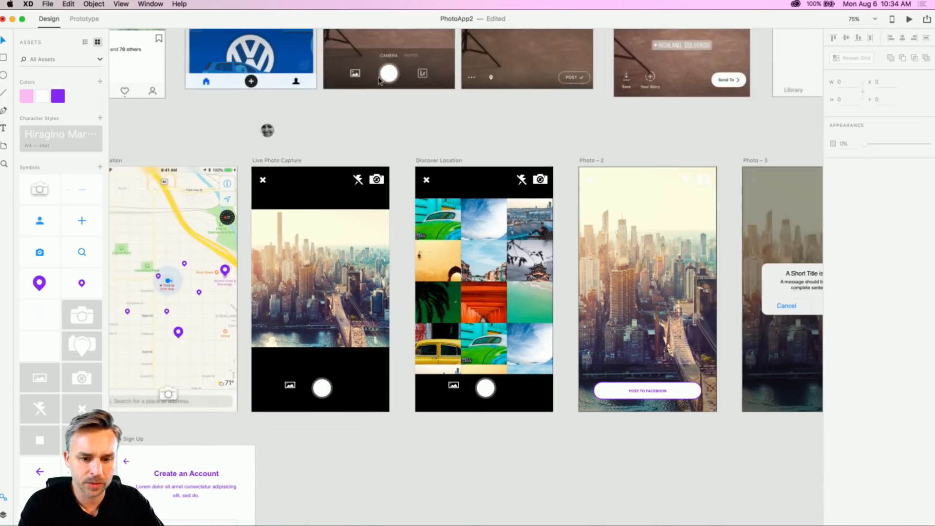
drag(633, 178, 751, 149)
click(439, 144)
key(Delete)
Step: Move the Discover Location artboard away from Live Photo Capture to about X 1381, leaving room for another artboard between them
click(271, 144)
drag(189, 121, 475, 129)
click(404, 152)
drag(405, 152, 585, 151)
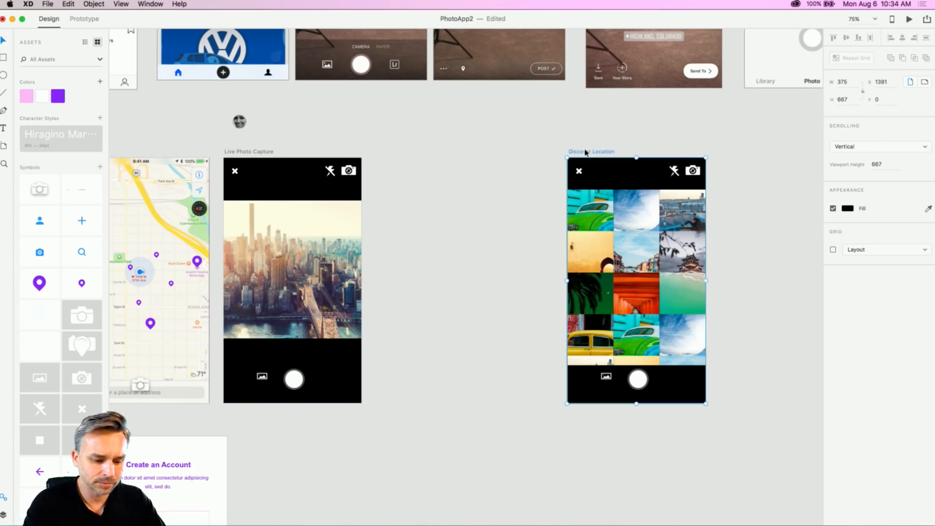
Step: Duplicate the Discover Location artboard and place the copy directly beside Live Photo Capture at about X 859
key(super+d)
scroll(585, 151, right, 10)
scroll(336, 124, left, 10)
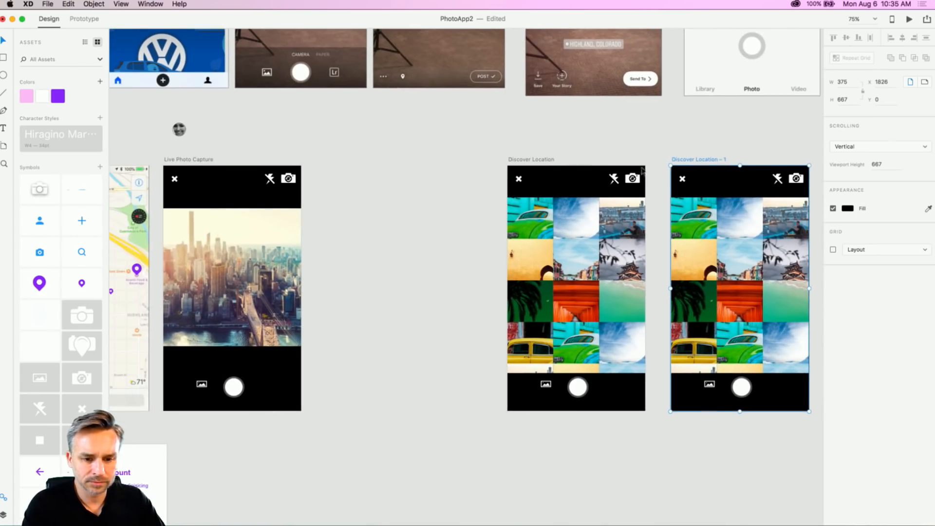
drag(681, 161, 328, 161)
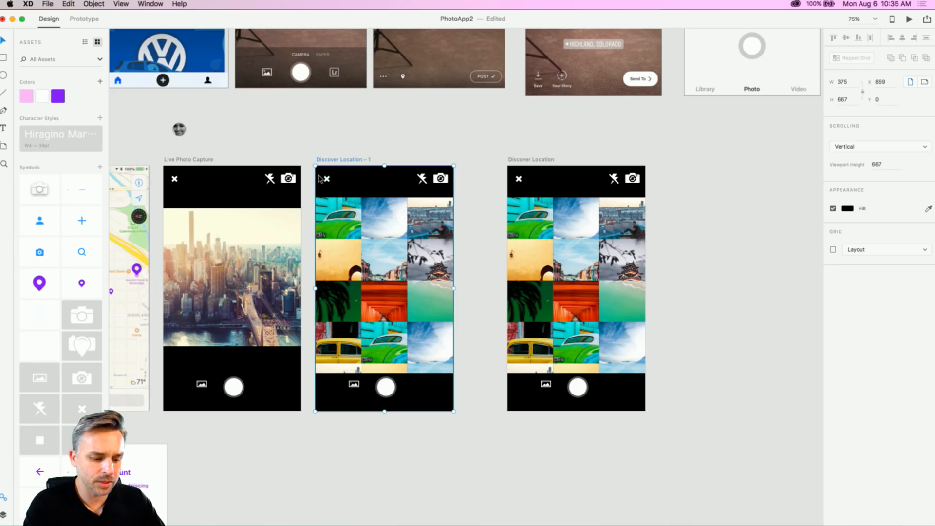
Step: Rename the duplicated artboard beside Live Photo Capture as Camera Roll
key(super+3)
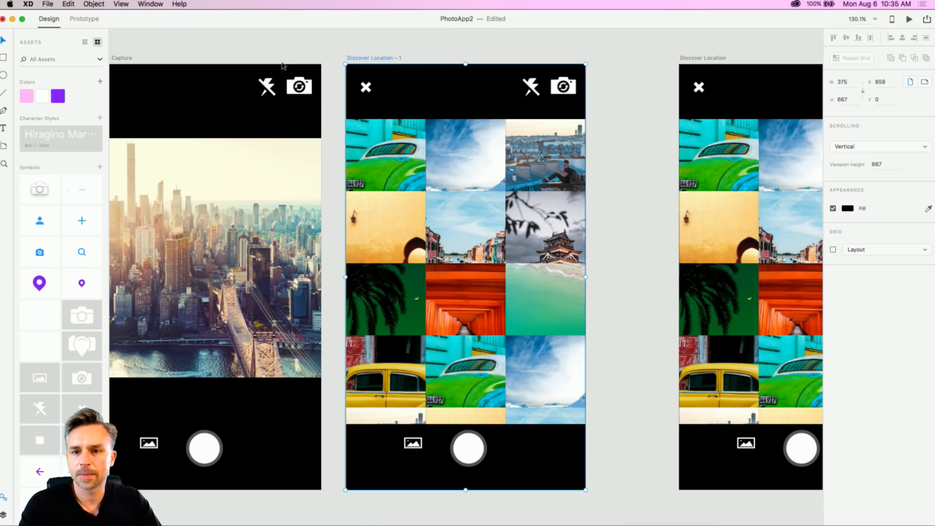
double_click(360, 58)
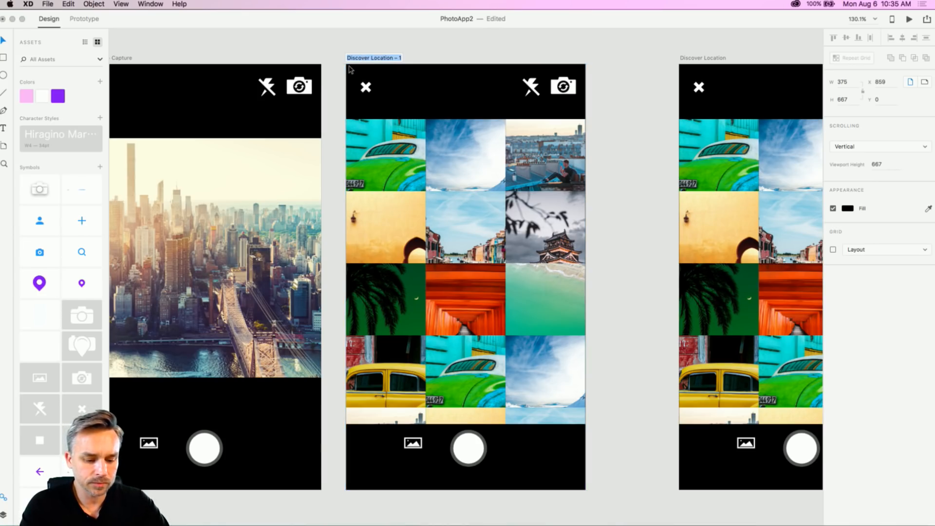
text(d)
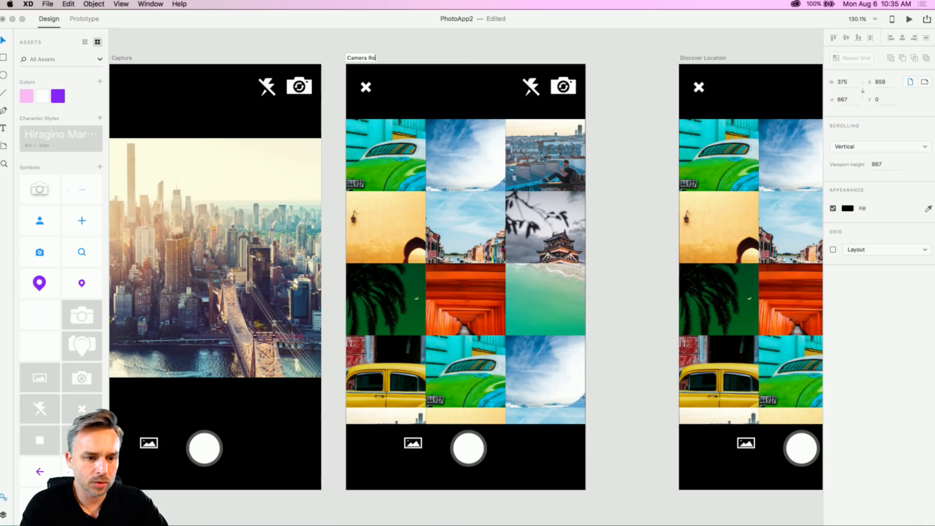
key(Return)
Step: Delete the repeat grid of photos from the Discover Location artboard
click(374, 171)
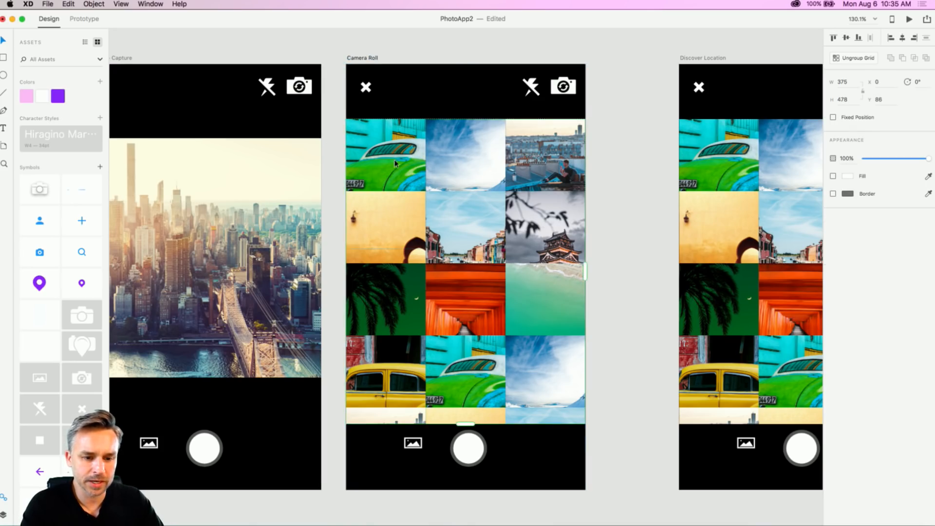
drag(374, 163, 195, 164)
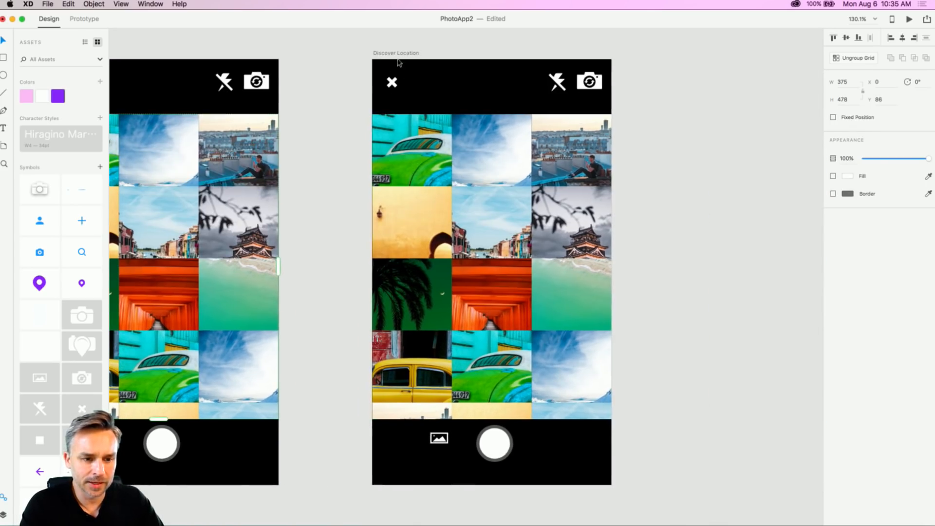
click(395, 53)
click(411, 171)
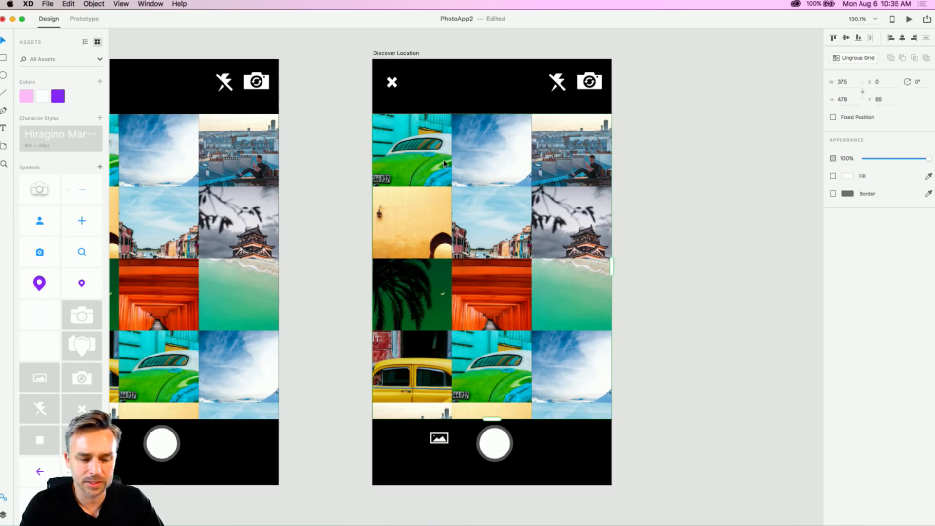
key(Delete)
Step: Draw a rectangle about 119 high at X 0, Y 84 on the Discover Location artboard and stretch it to the full 375 width
click(3, 58)
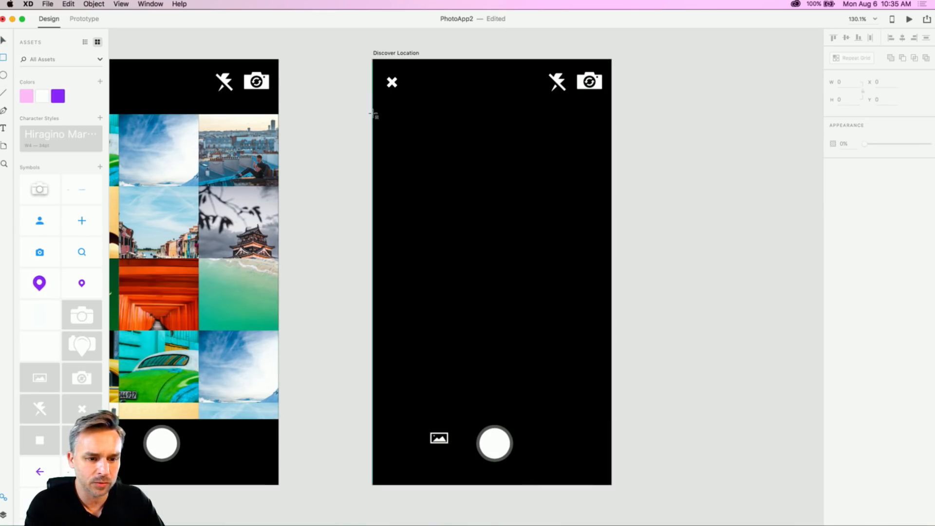
mouse_move(373, 113)
mouse_down()
mouse_move(423, 186)
mouse_move(461, 213)
mouse_move(450, 188)
mouse_up()
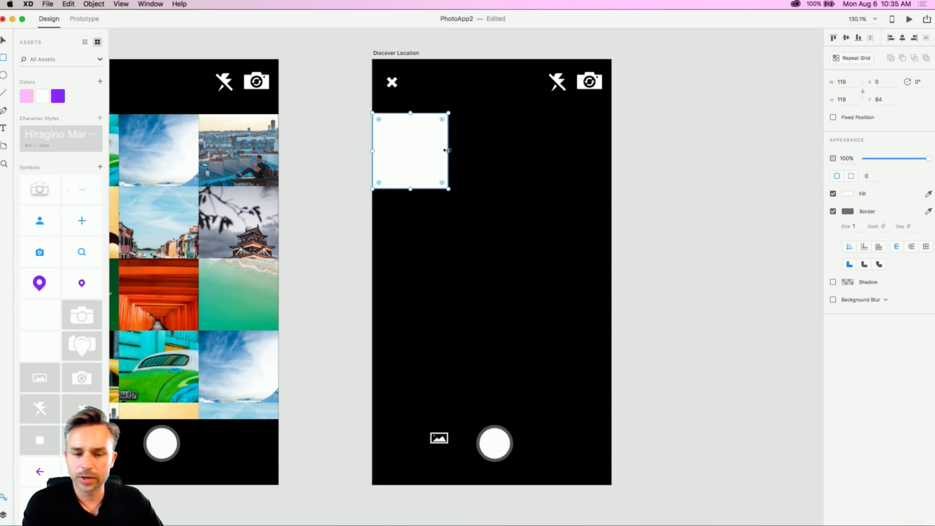
drag(448, 151, 611, 159)
scroll(588, 102, up, 5)
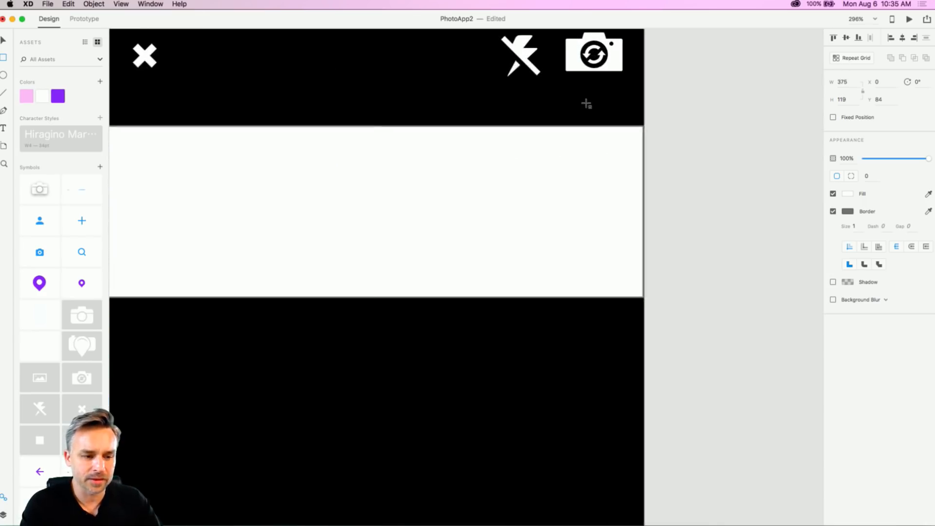
drag(524, 130, 526, 130)
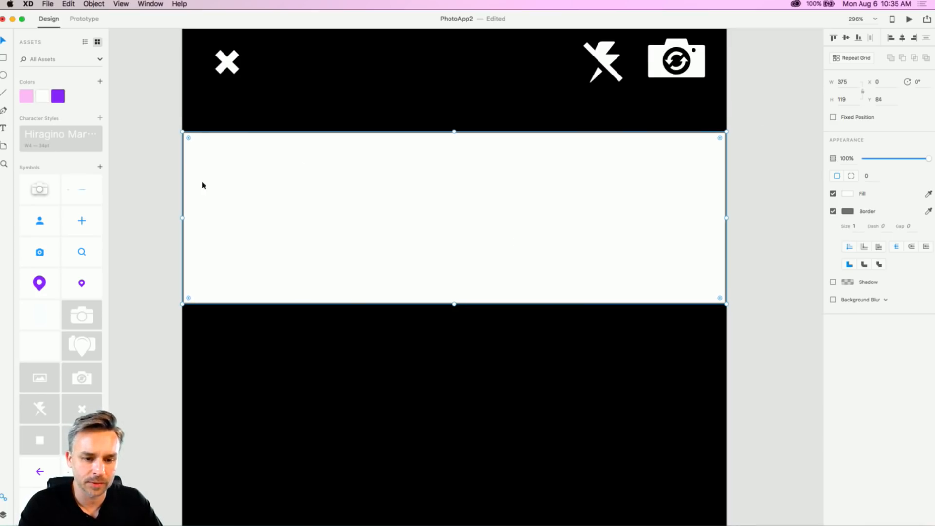
Step: Remove the white rectangle's border and set its width to 375/3
click(832, 211)
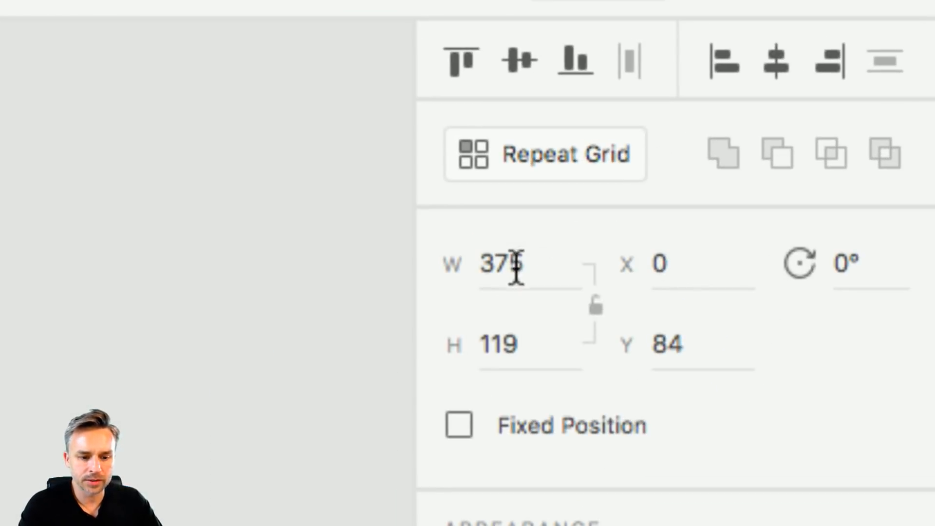
click(516, 267)
click(531, 265)
text(/)
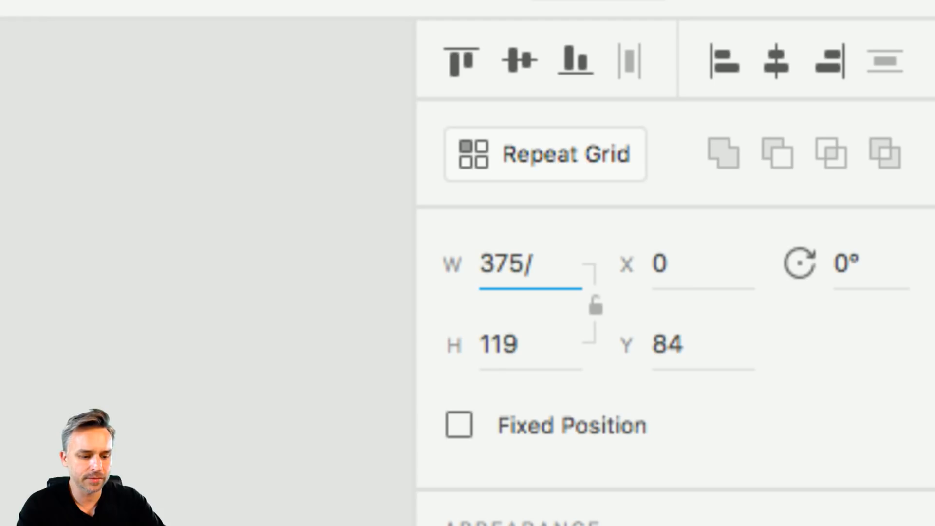
text(3)
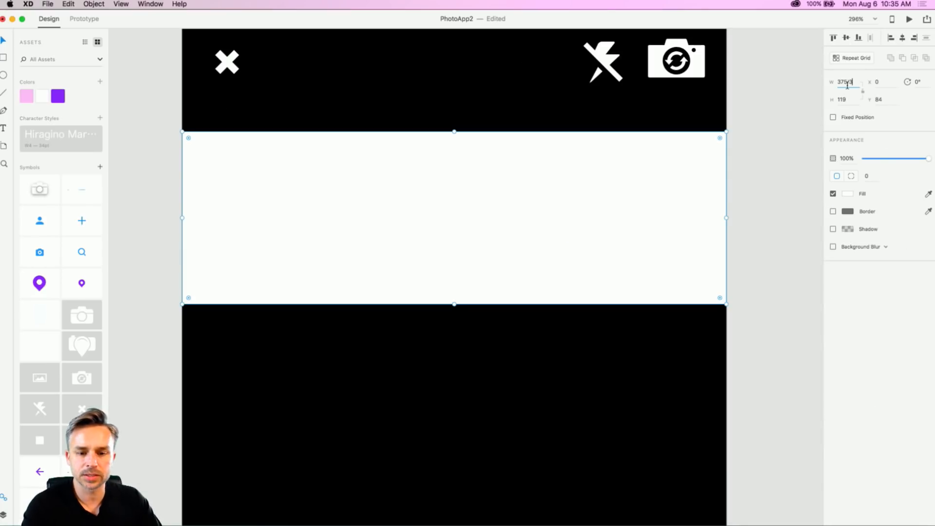
key(Return)
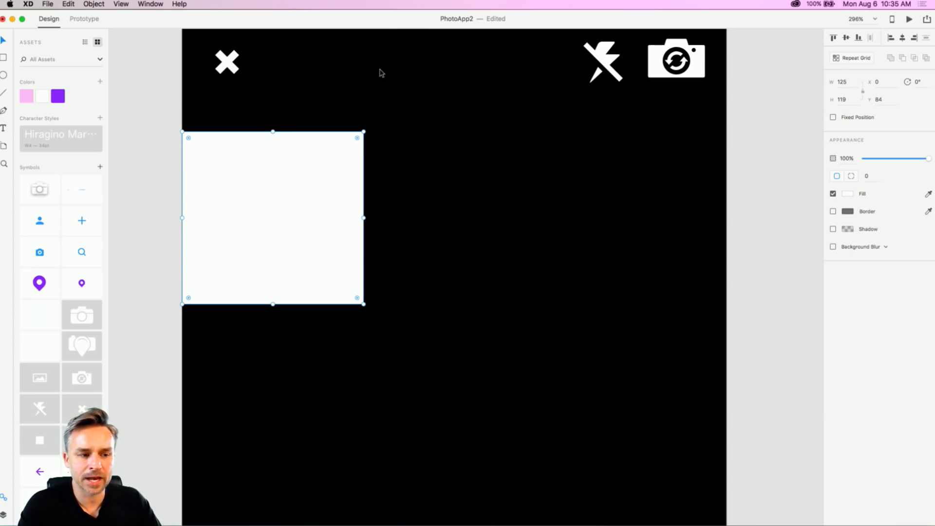
Step: Set the white rectangle's height to 125 to make it a square tile
click(851, 99)
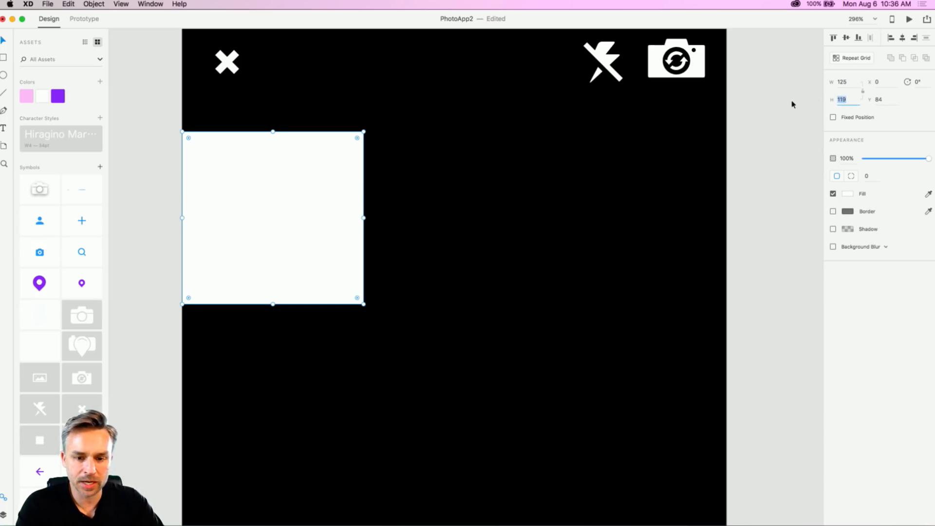
text(125)
key(Return)
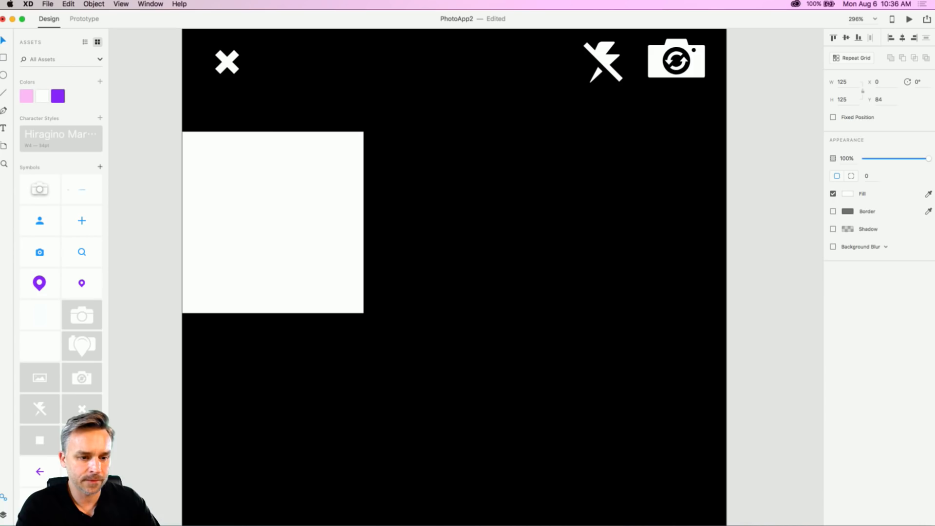
click(142, 100)
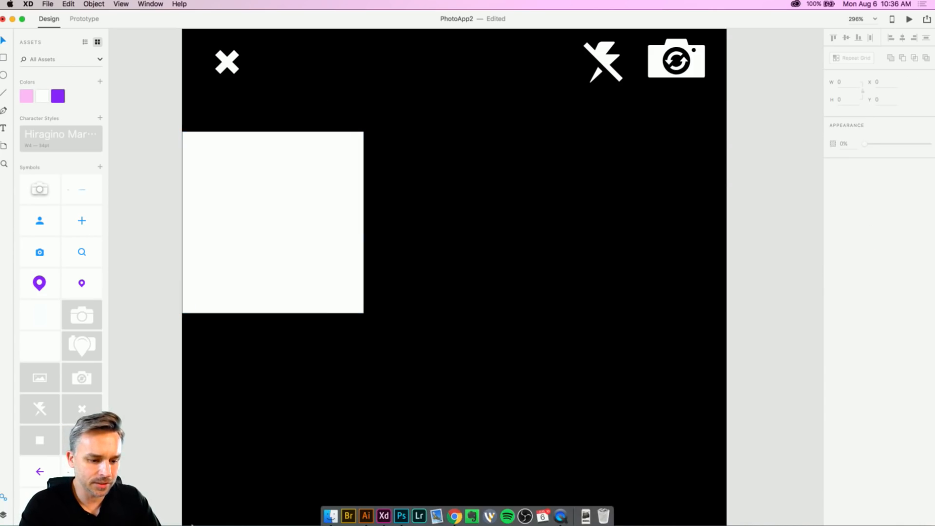
Step: Switch to Finder, show the PhotoApp Assets folder as icons, and select and preview 4ShibuyaCrossing.jpg
click(330, 515)
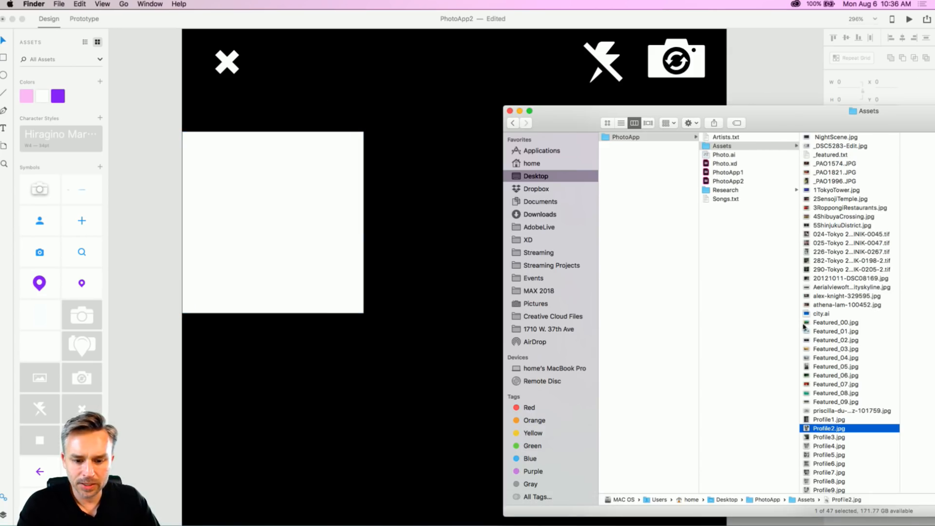
click(607, 123)
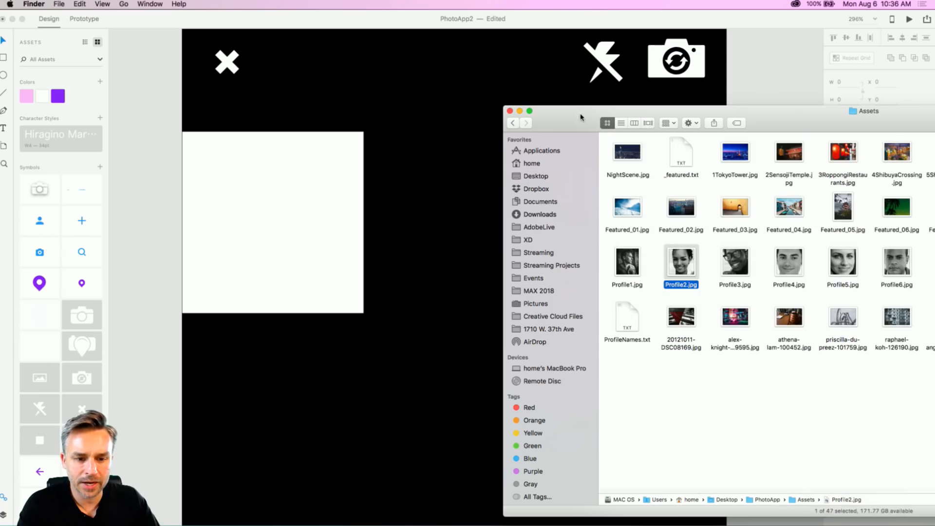
drag(579, 116, 284, 122)
click(433, 155)
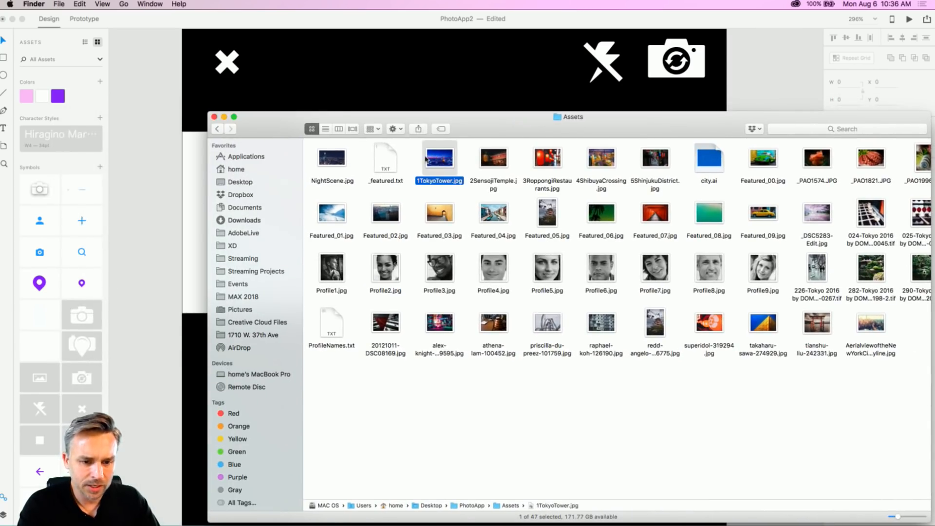
key(Right)
key(Right)
key(Right)
key(space)
key(space)
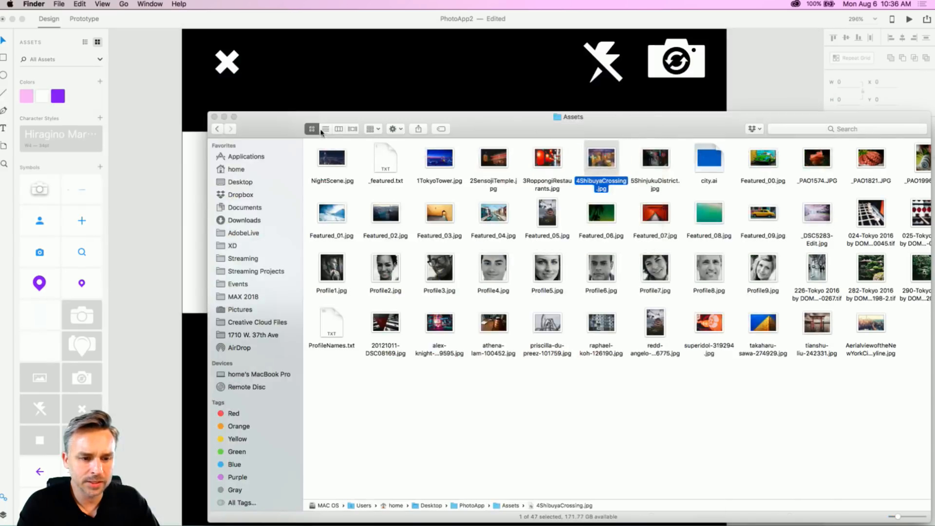
Step: Fill the white square on the Discover Location artboard with the 4ShibuyaCrossing.jpg photo
drag(307, 130, 570, 274)
drag(843, 299, 297, 156)
click(252, 249)
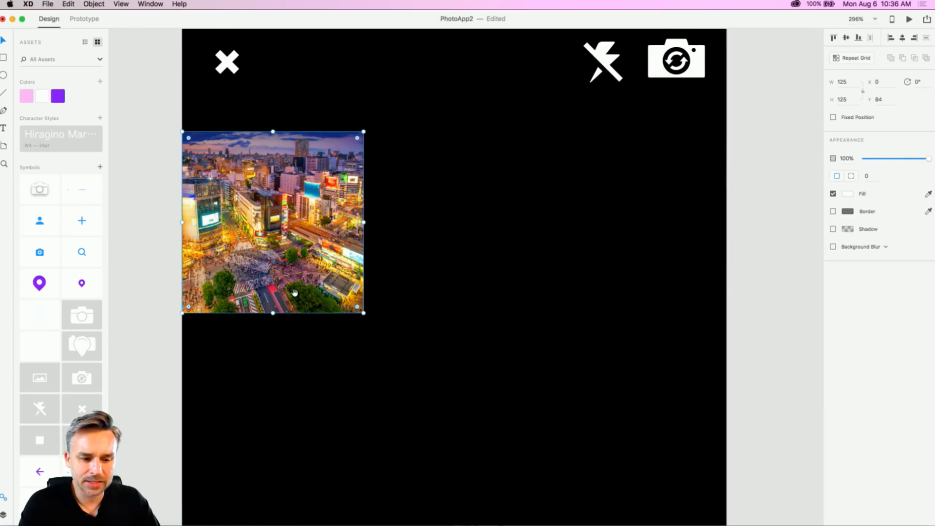
Step: Turn the photo tile into a repeat grid and extend it to three rows across the artboard's full 375 width
drag(295, 292, 314, 163)
key(super+minus)
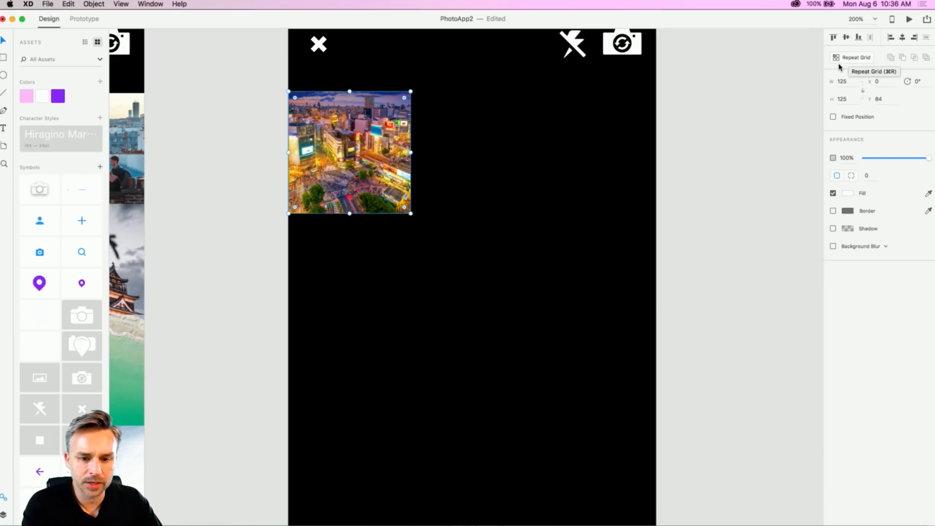
click(482, 311)
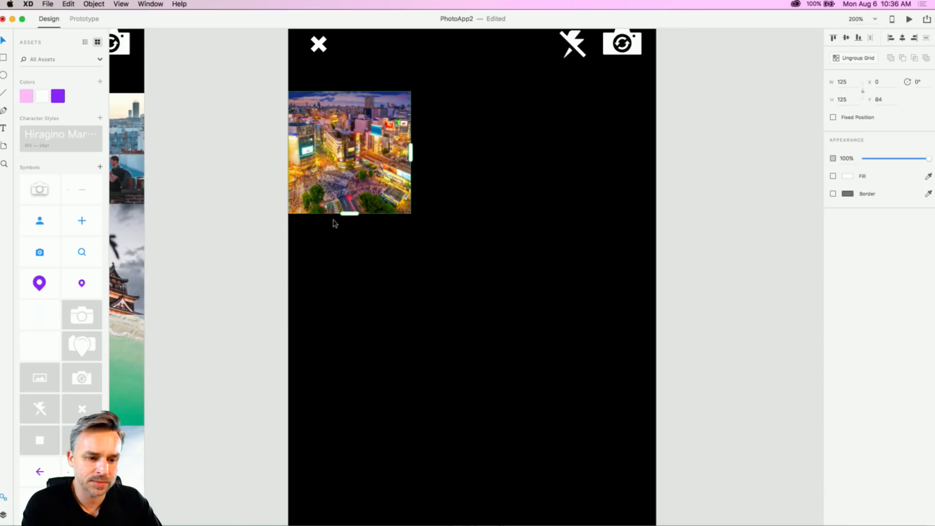
drag(344, 214, 336, 496)
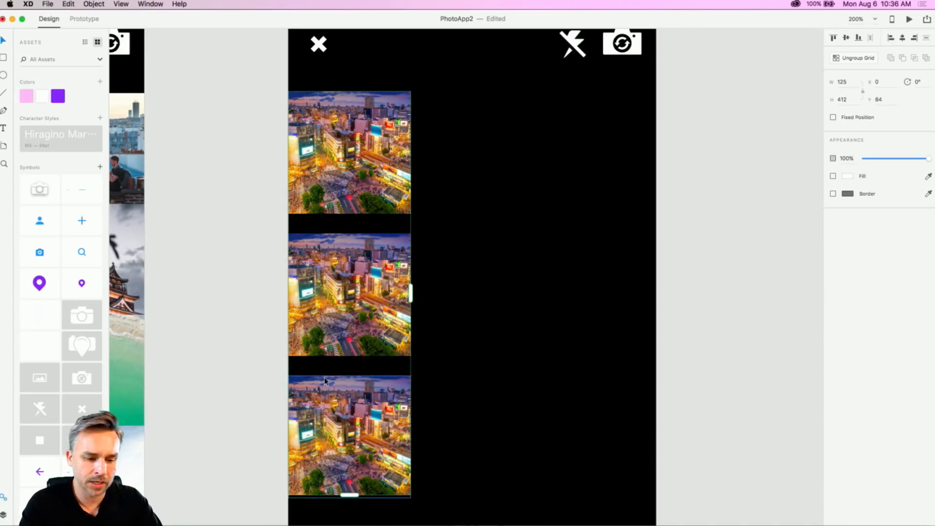
key(super+1)
drag(436, 283, 561, 286)
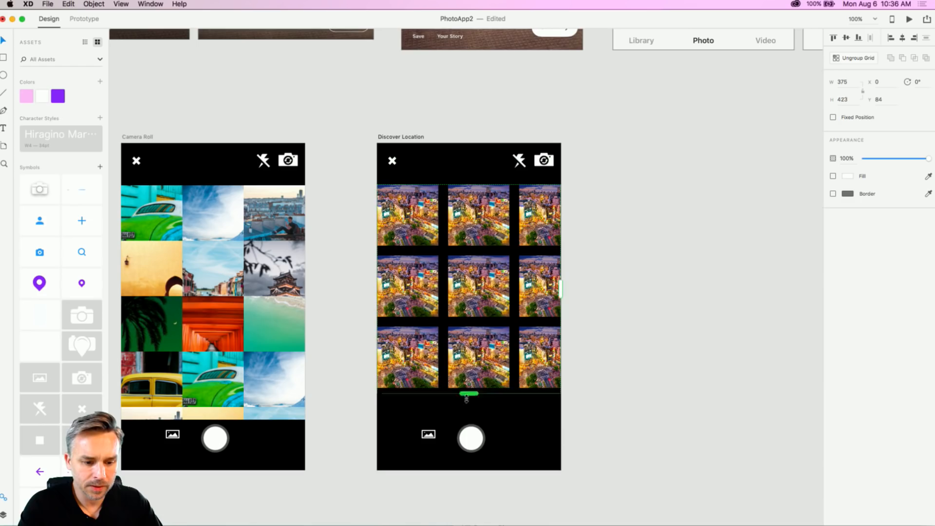
Step: Close the column and row gaps in the Discover Location repeat grid and stretch it to the artboard's full width
drag(468, 387, 466, 417)
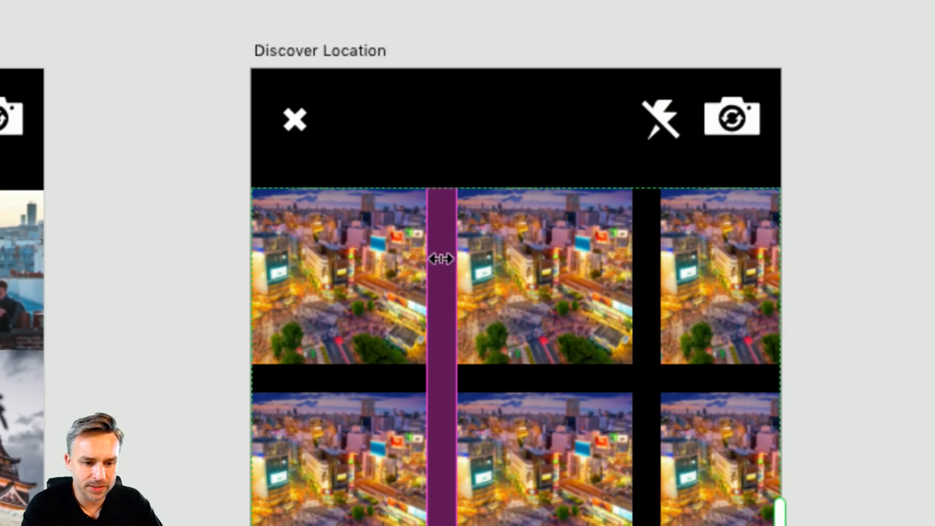
drag(442, 229, 411, 259)
drag(350, 376, 350, 352)
drag(722, 469, 779, 465)
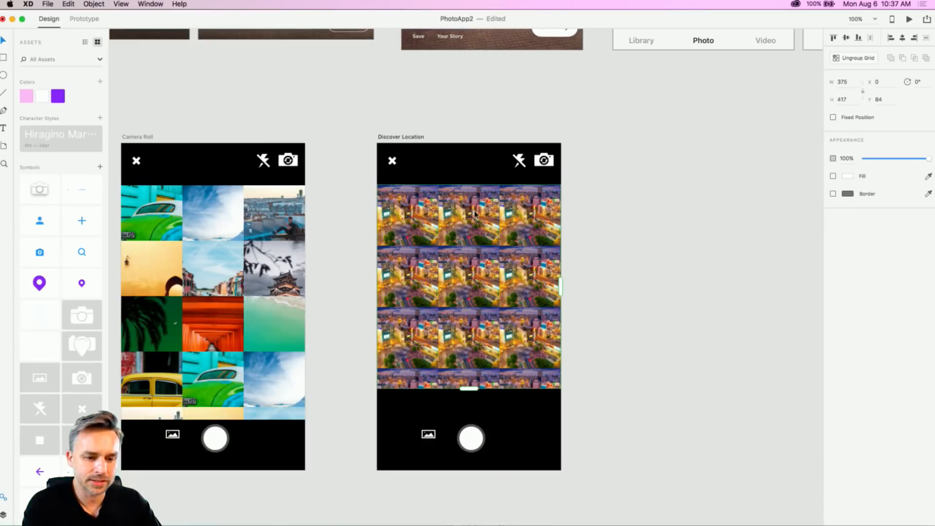
Step: Fill the Discover Location grid with the images 2SensojiTemple, 3RoppongiRestaurants, 4ShibuyaCrossing and 5ShinjukuDistrict from the Assets folder in Finder
click(388, 138)
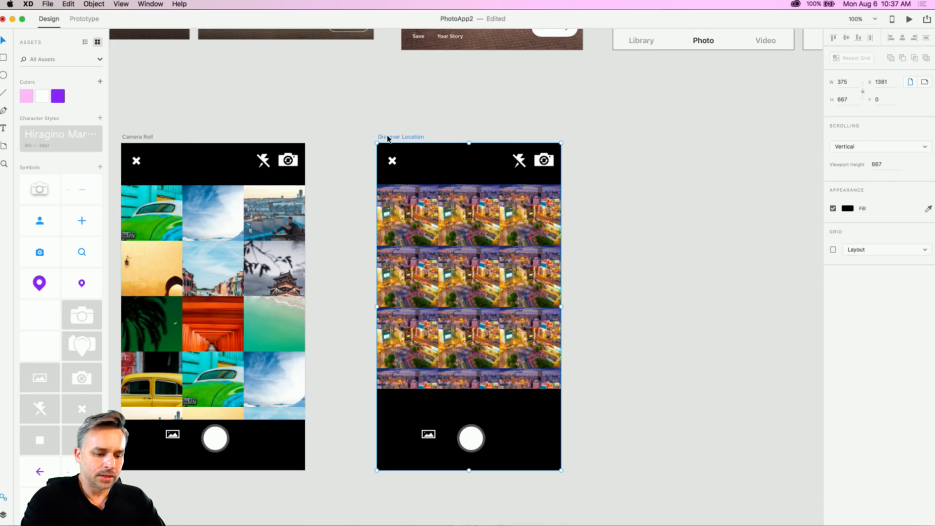
key(super+3)
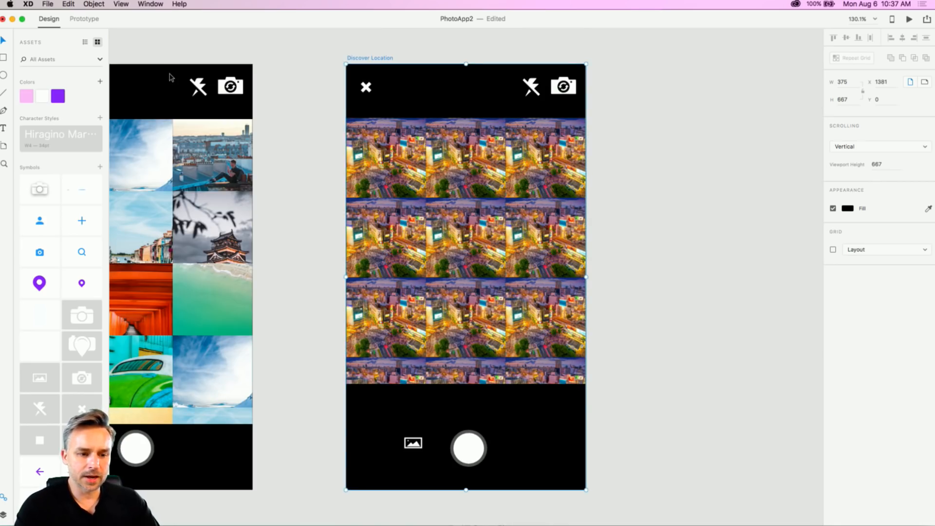
click(327, 513)
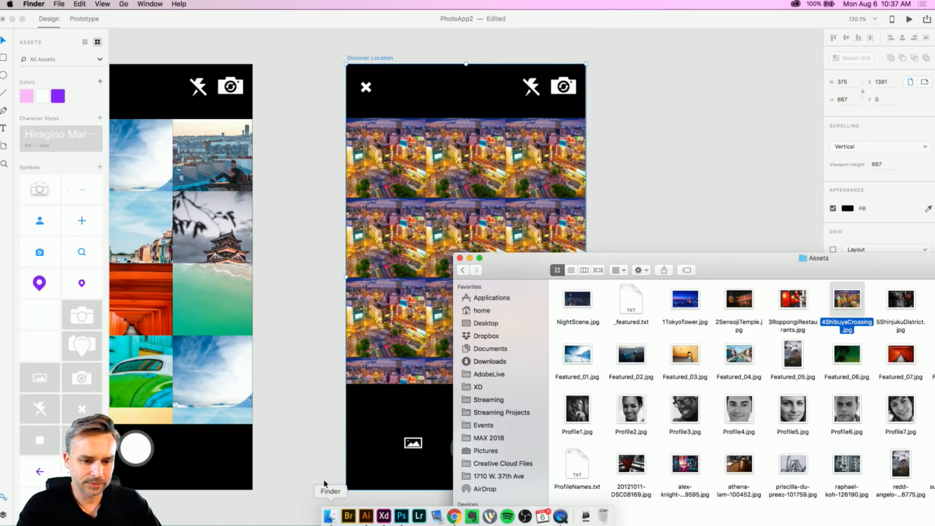
click(717, 304)
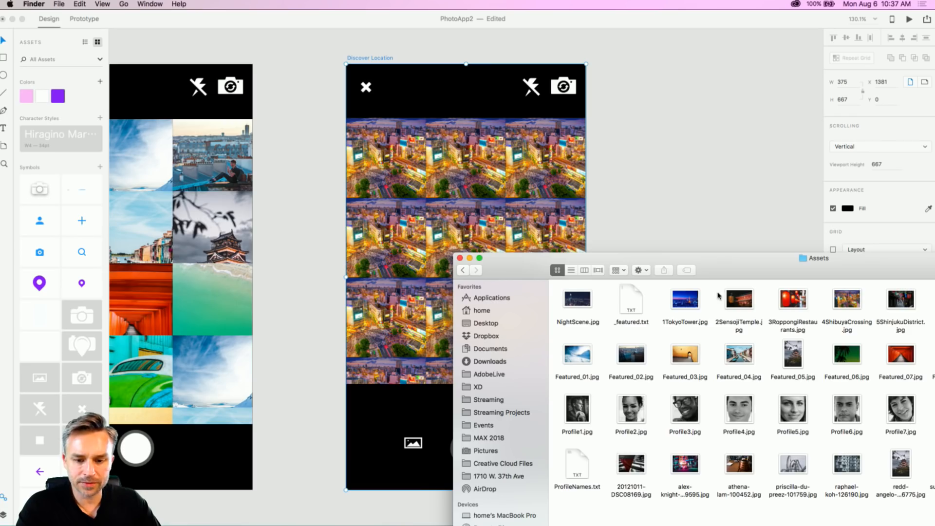
drag(718, 296, 928, 312)
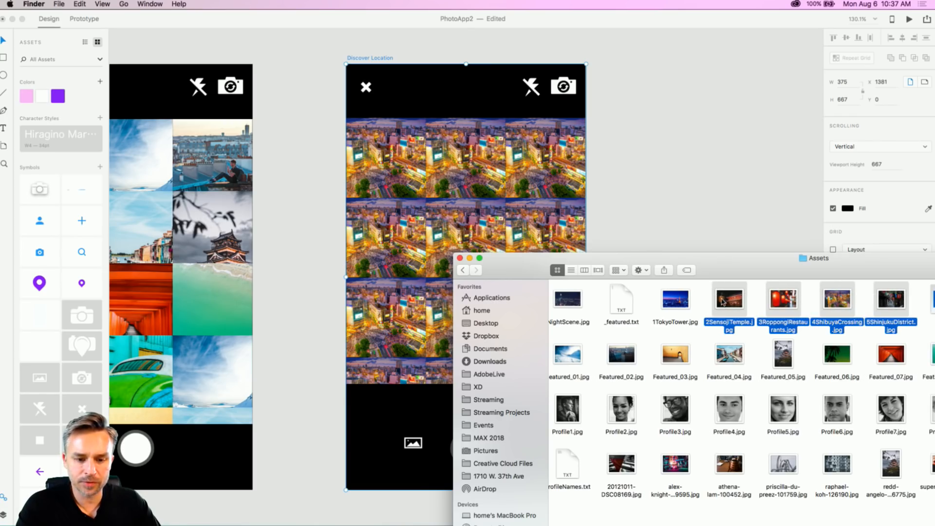
drag(722, 301, 368, 168)
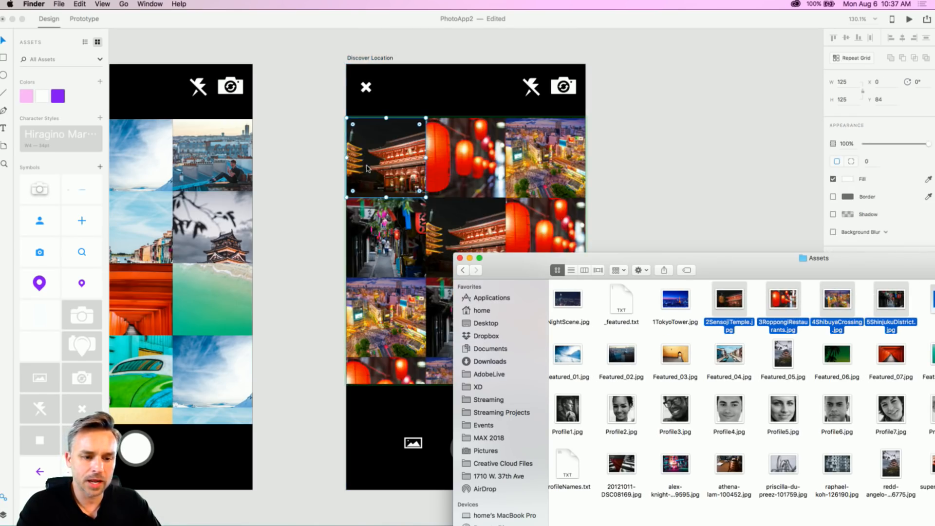
click(355, 163)
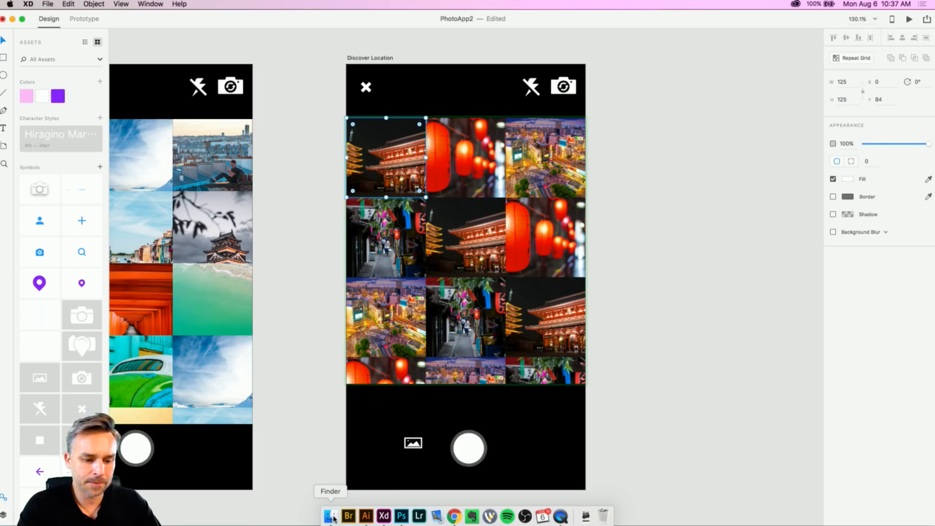
Step: Fill the Discover Location grid with images 1TokyoTower through 5ShinjukuDistrict and Featured_03 through Featured_07 from the Assets folder in Finder
click(333, 517)
drag(500, 270, 213, 281)
click(368, 344)
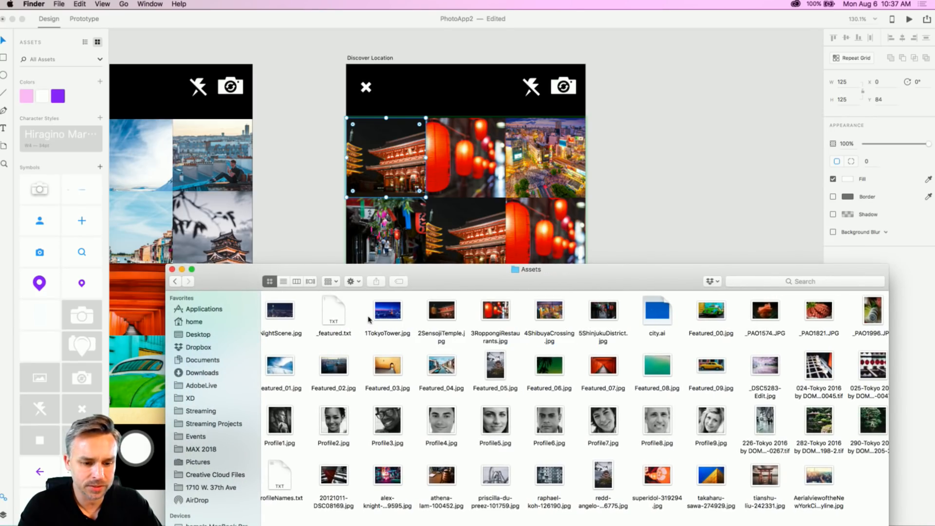
drag(368, 312, 611, 385)
drag(380, 316, 385, 175)
click(317, 117)
click(316, 116)
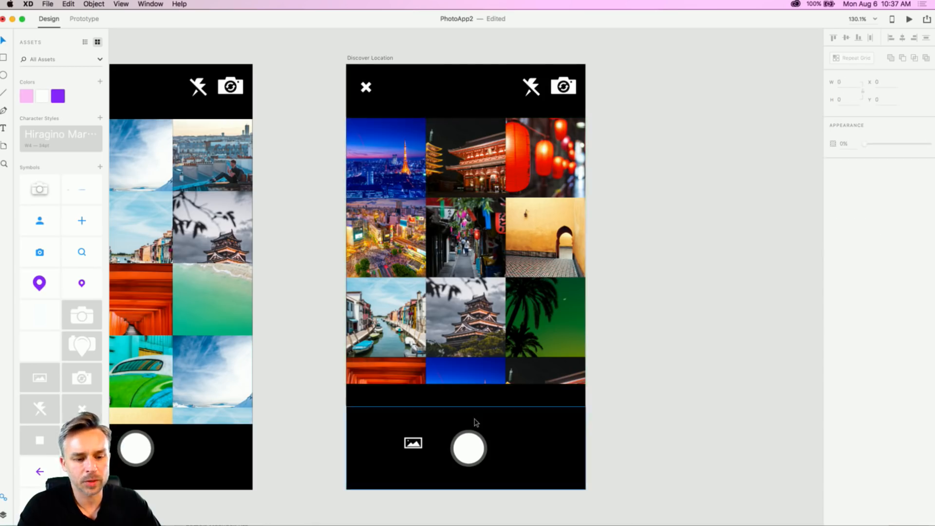
Step: Extend the Discover Location photo grid downward until it ends just above the shutter button
click(479, 363)
drag(464, 385, 466, 424)
click(282, 301)
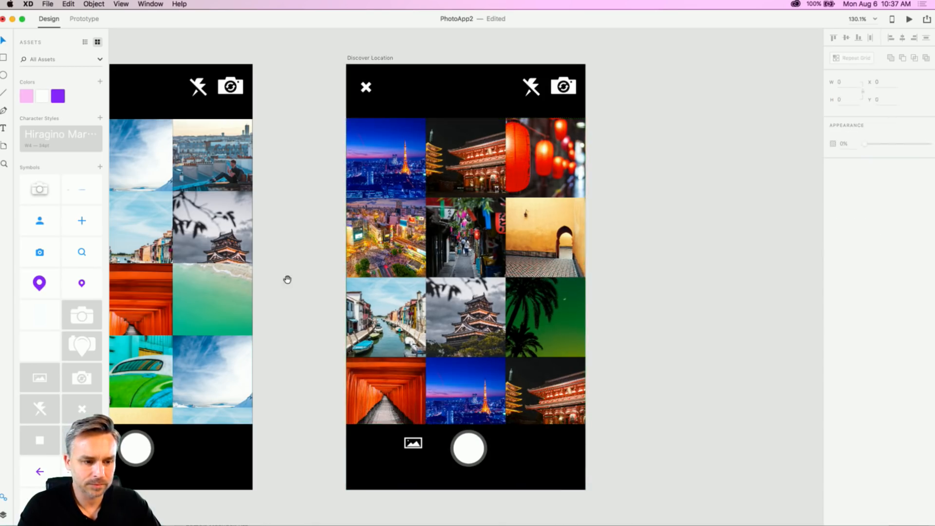
Step: Examine the photo library icon on the Live Photo Capture artboard and show that artboard's layers
drag(291, 272, 568, 290)
scroll(308, 58, up, 2)
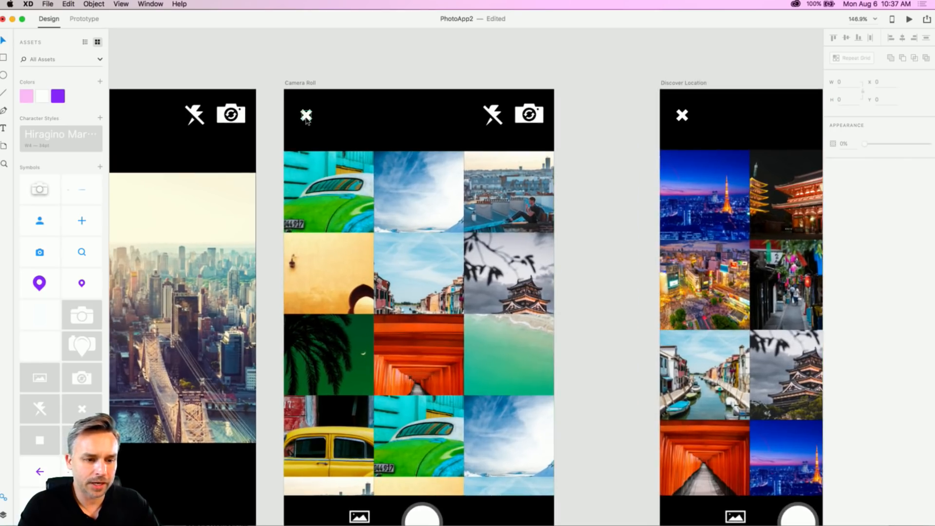
scroll(307, 118, up, 8)
drag(409, 276, 292, 285)
scroll(292, 285, down, 8)
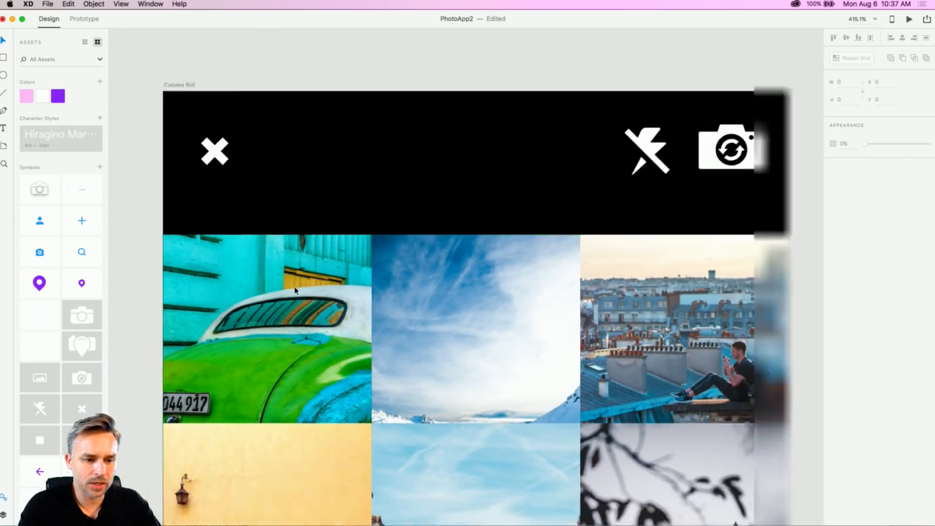
drag(369, 308, 556, 54)
scroll(254, 302, left, 3)
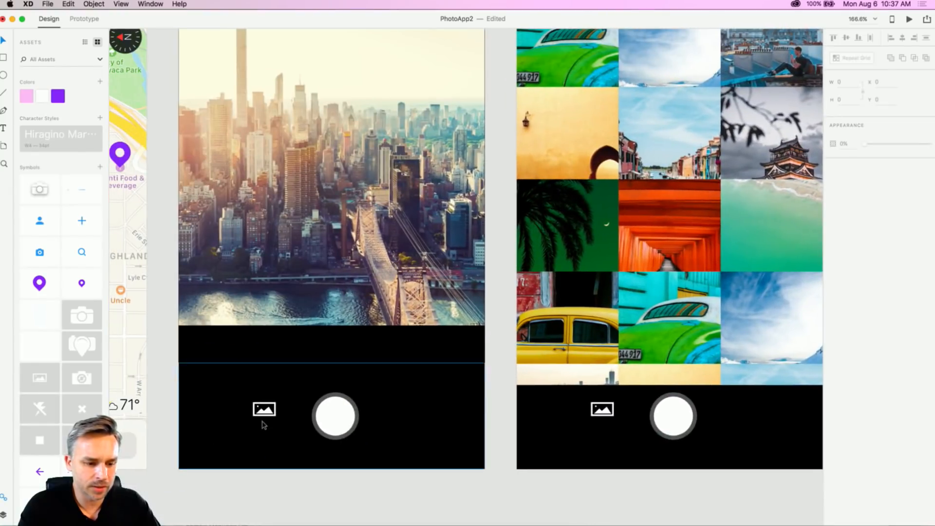
click(265, 419)
click(264, 410)
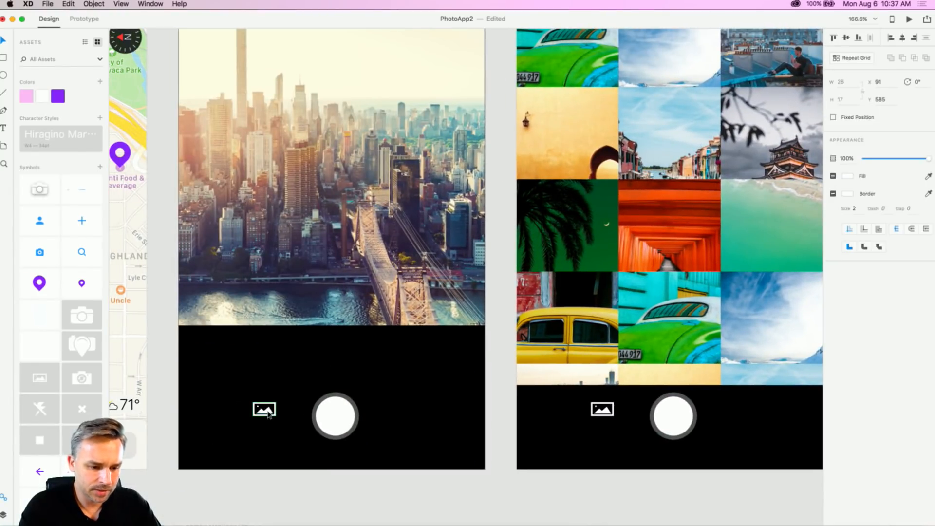
click(248, 395)
click(263, 410)
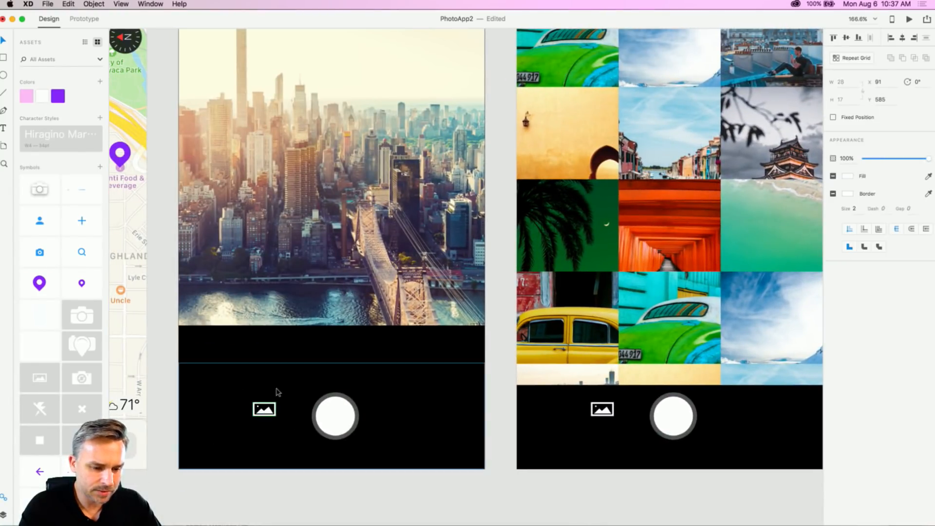
click(262, 390)
click(263, 413)
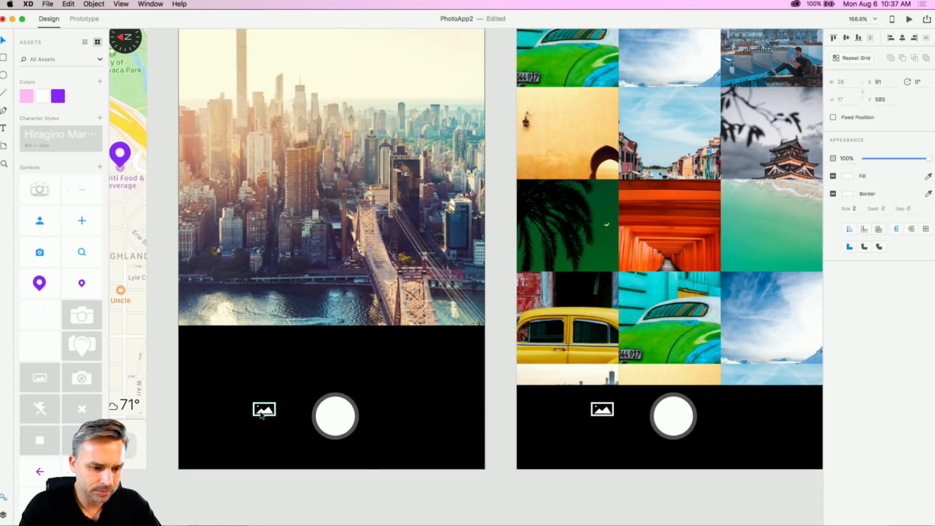
right_click(263, 415)
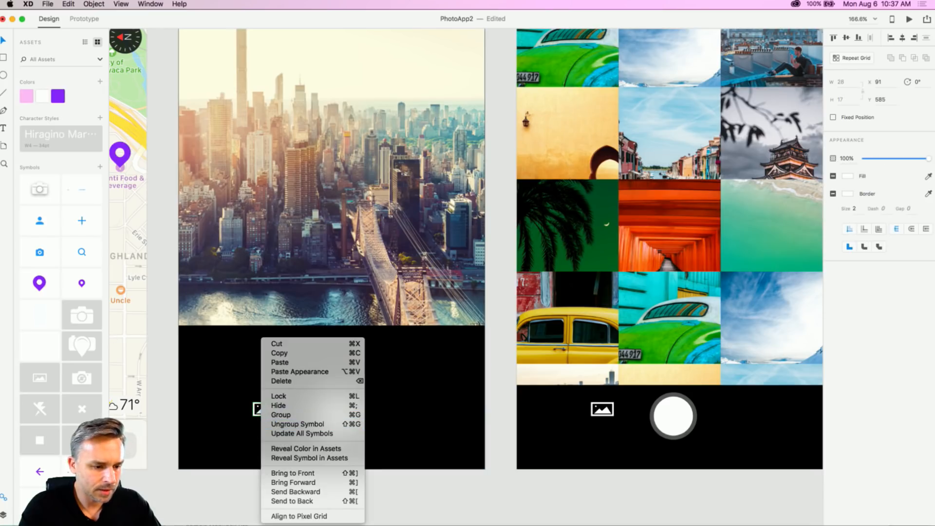
click(273, 426)
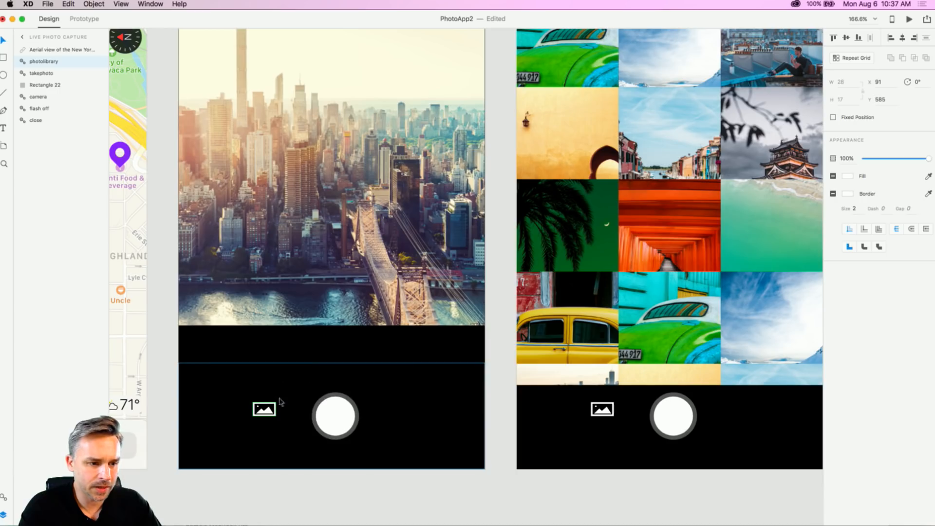
right_click(306, 388)
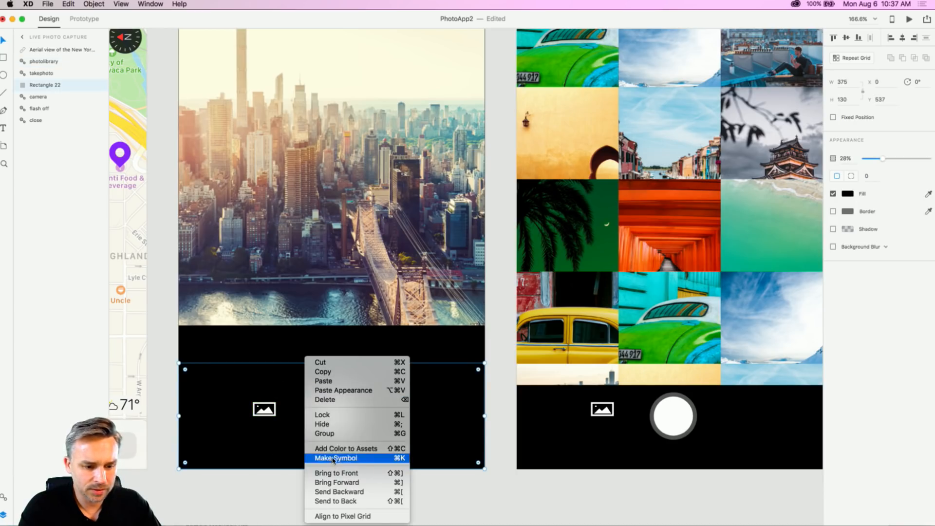
click(221, 408)
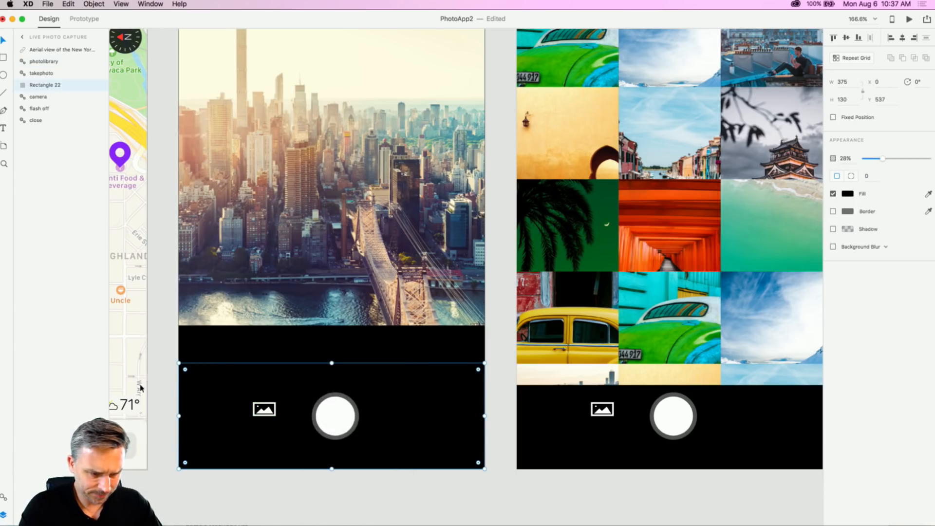
click(164, 381)
click(211, 400)
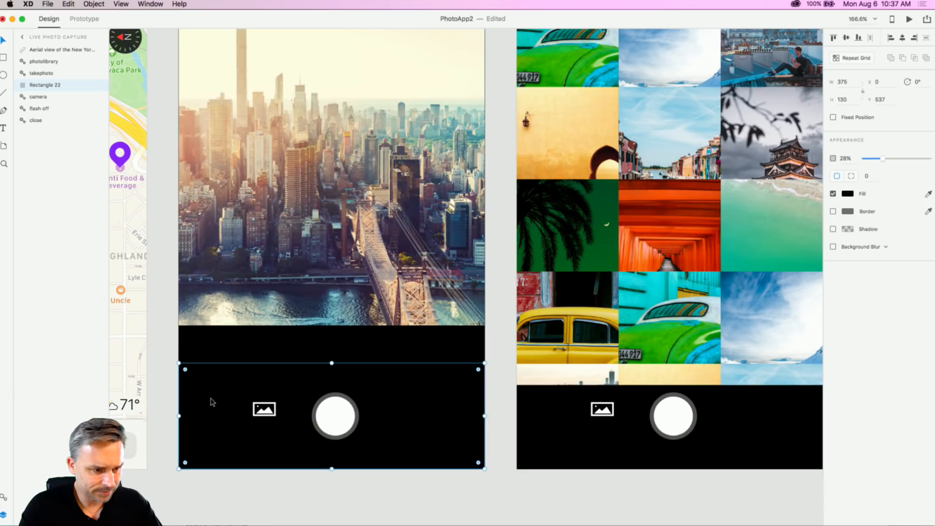
click(266, 413)
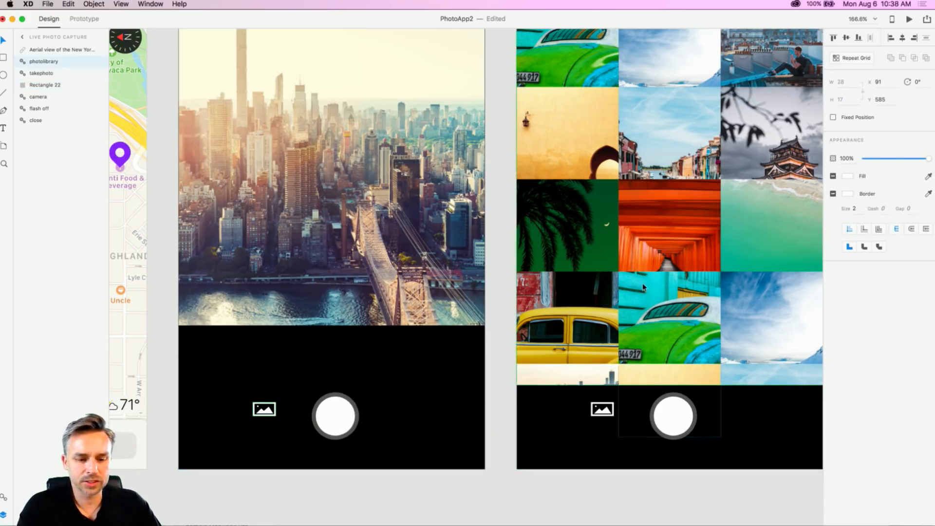
Step: Send the Camera Roll photo grid one level backward in the stacking order
scroll(642, 287, right, 5)
click(357, 425)
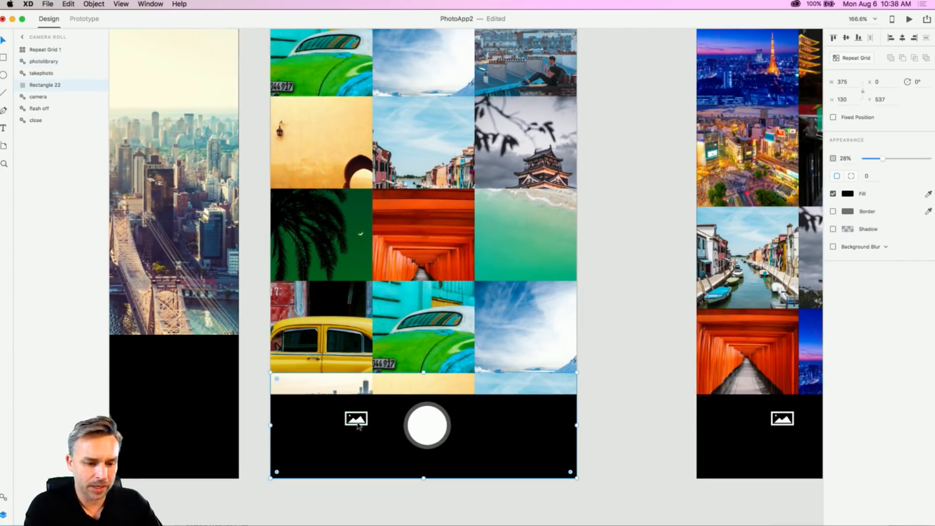
click(396, 294)
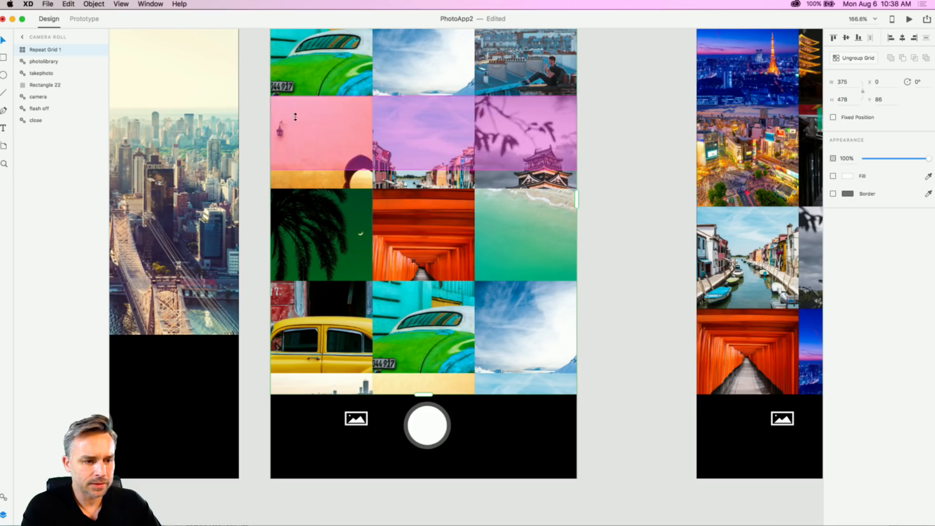
drag(311, 112, 323, 303)
click(282, 96)
click(353, 213)
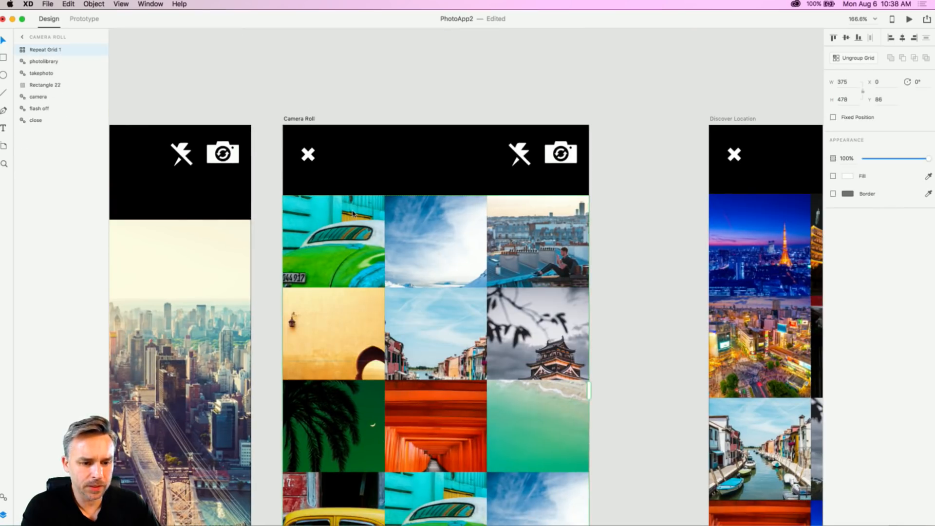
right_click(353, 214)
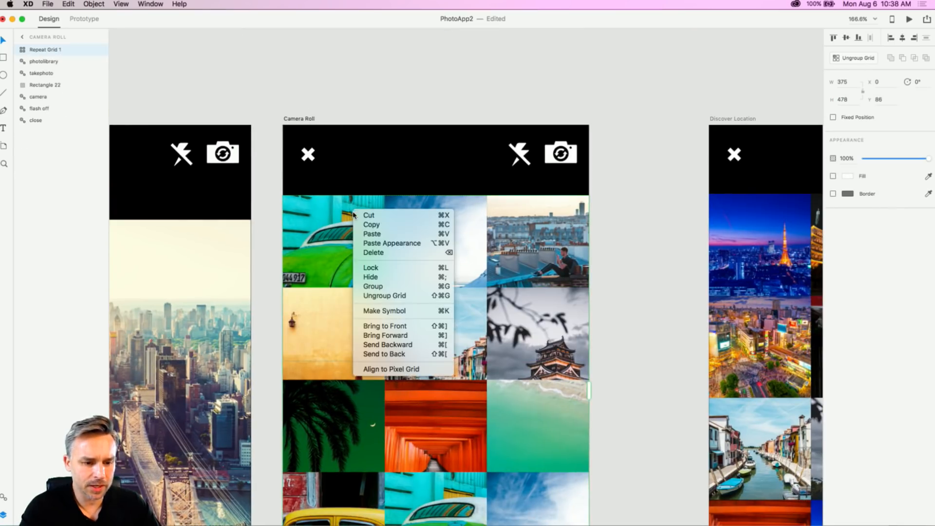
click(425, 345)
Step: Set the Camera Roll's bottom black bar rectangle to 100% opacity and move the photo grid to the bottom of the layer stack
scroll(399, 235, down, 10)
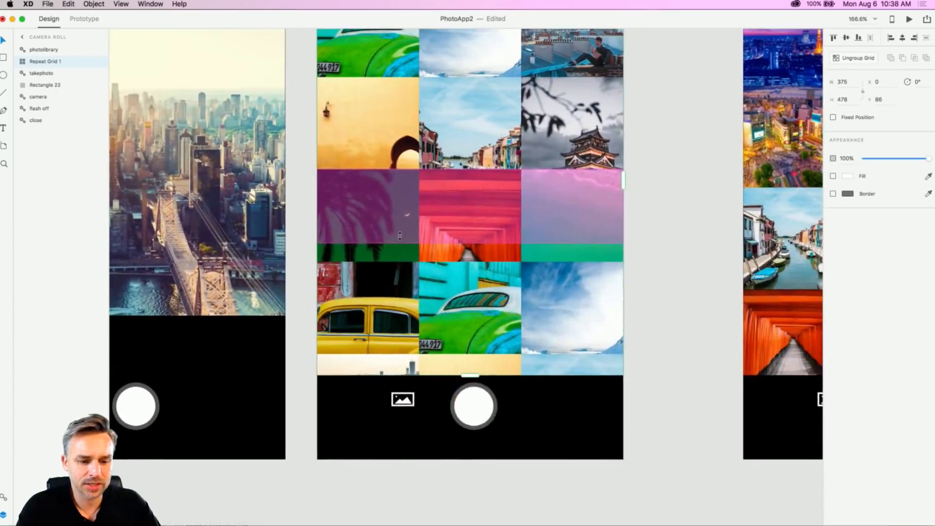
click(352, 487)
click(323, 401)
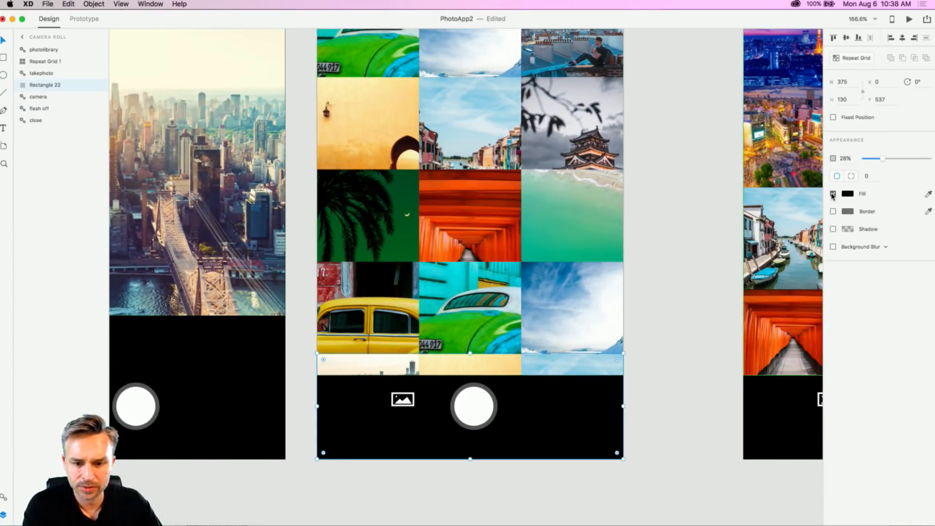
drag(880, 159, 929, 159)
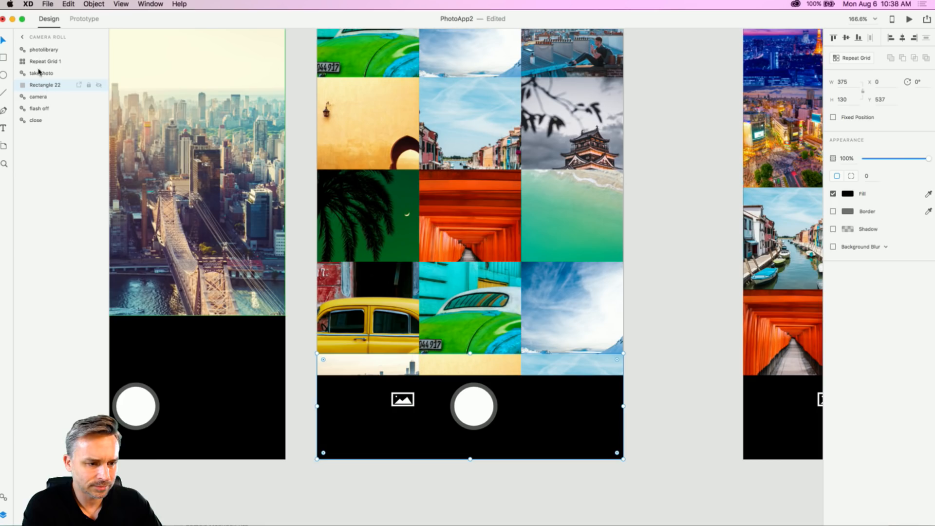
drag(38, 62, 45, 125)
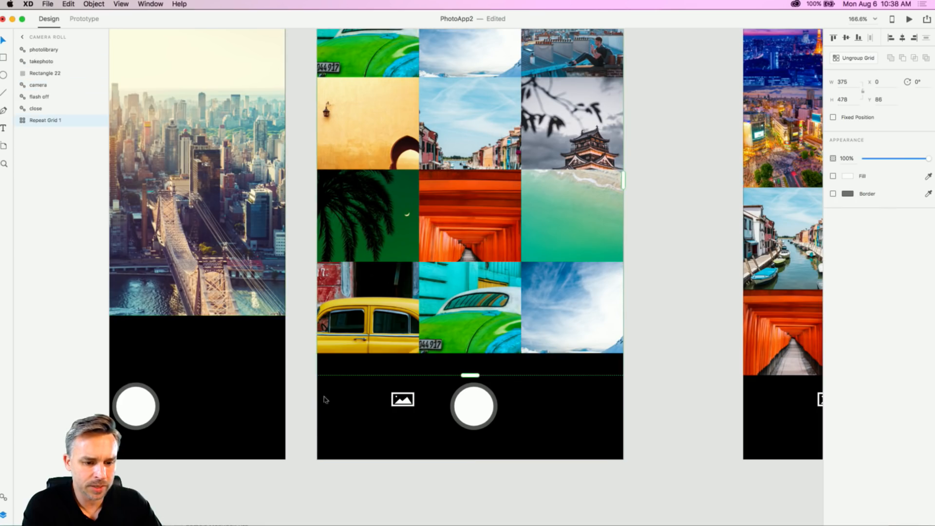
click(381, 486)
scroll(488, 254, right, 10)
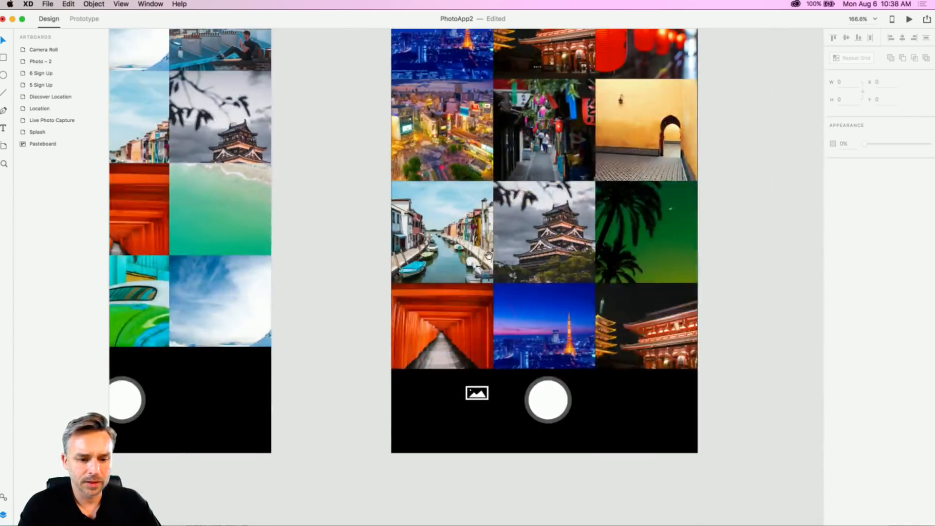
scroll(488, 255, up, 5)
scroll(488, 254, right, 3)
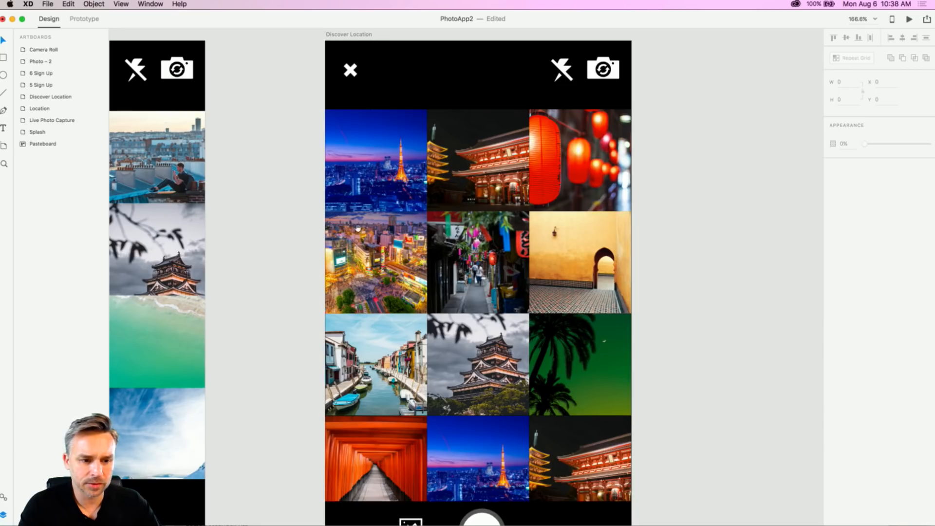
scroll(358, 228, down, 4)
scroll(358, 228, left, 3)
scroll(456, 154, up, 4)
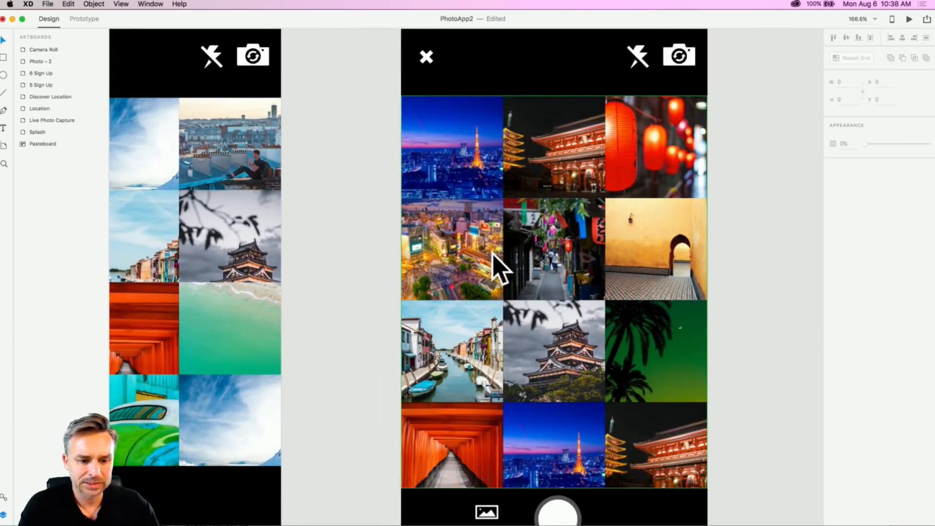
Step: Send the Discover Location photo grid to the back of its artboard's layer stack, behind the camera controls
scroll(384, 211, down, 2)
scroll(385, 211, right, 2)
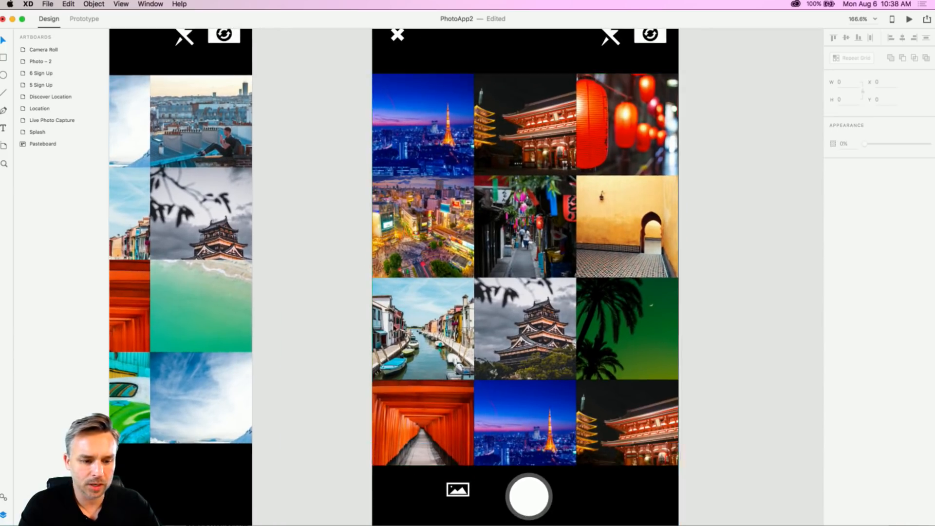
click(430, 139)
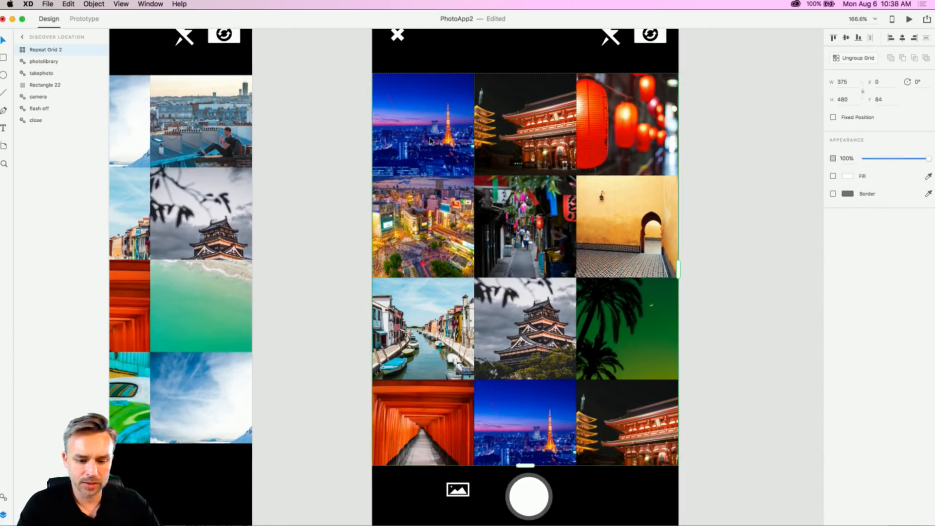
key(shift+super+bracketleft)
key(shift+super+bracketright)
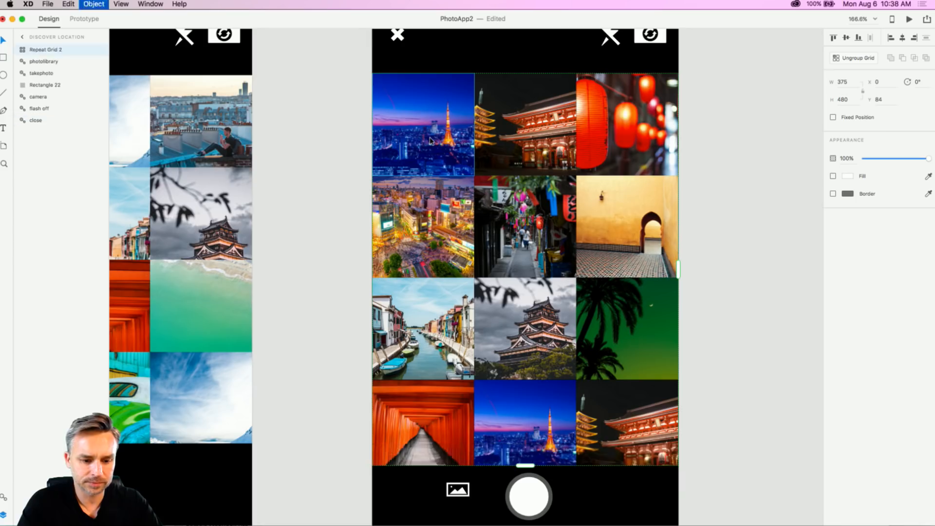
key(shift+super+bracketleft)
key(shift+super+bracketright)
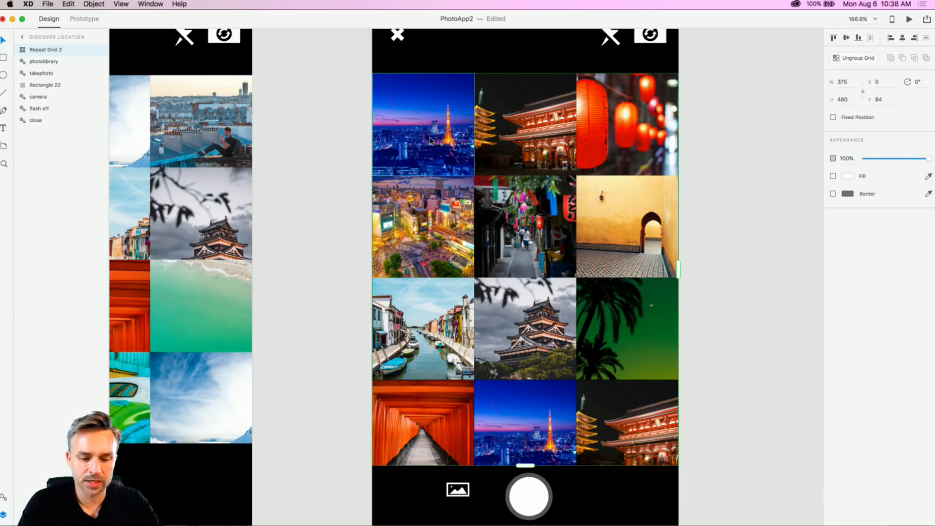
key(super+shift+bracketleft)
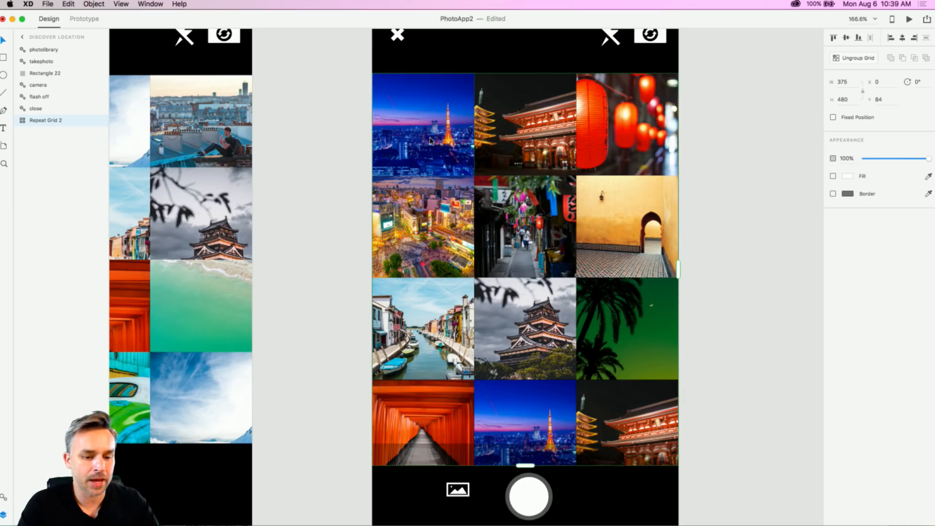
Step: Set the opacity of the Discover Location artboard's lower black bar rectangle to 100%
click(330, 407)
click(388, 466)
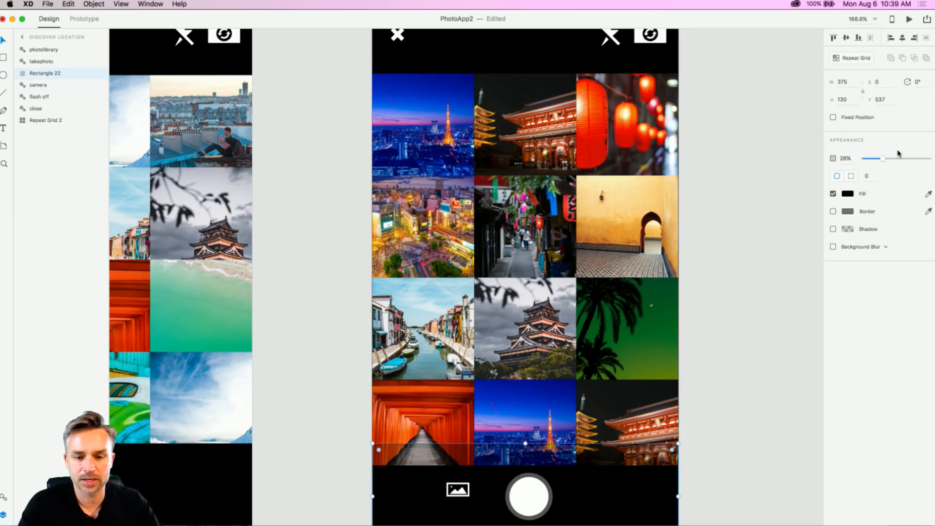
drag(901, 161, 929, 159)
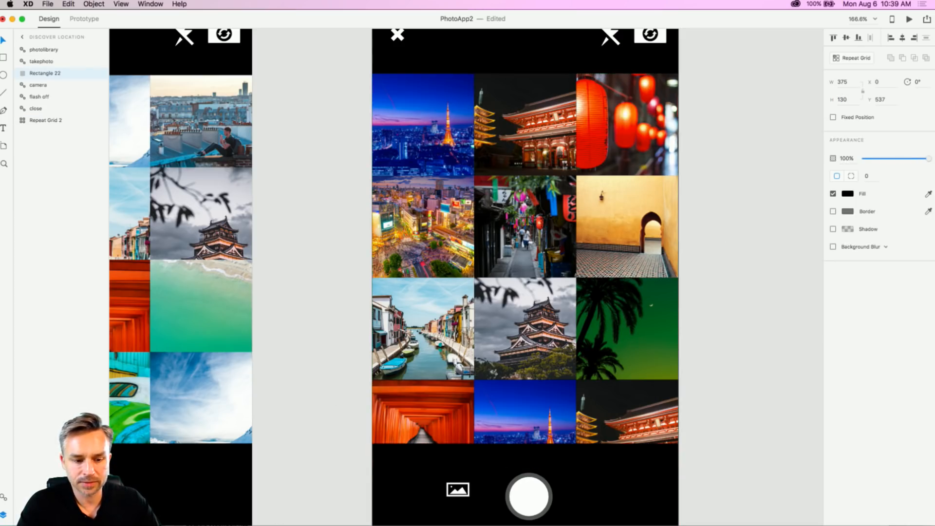
click(312, 171)
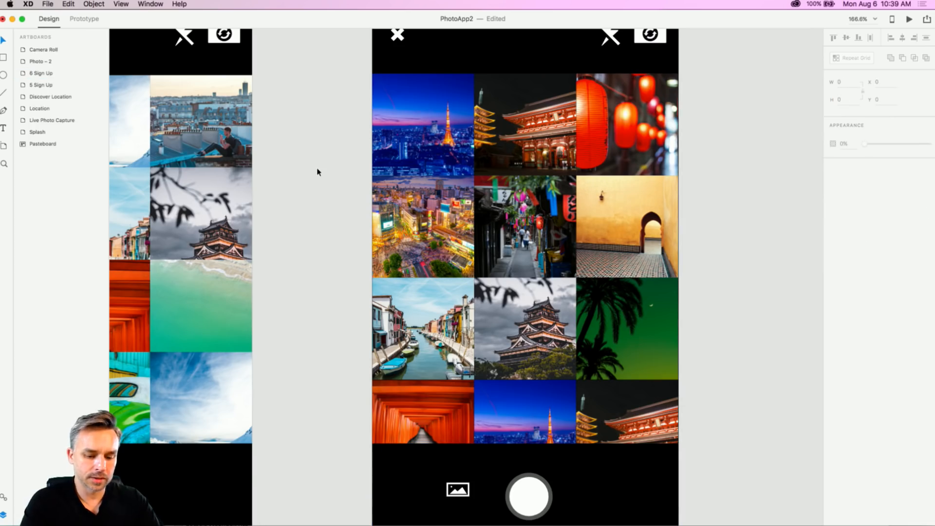
key(super+minus)
key(super+minus)
drag(366, 121, 434, 107)
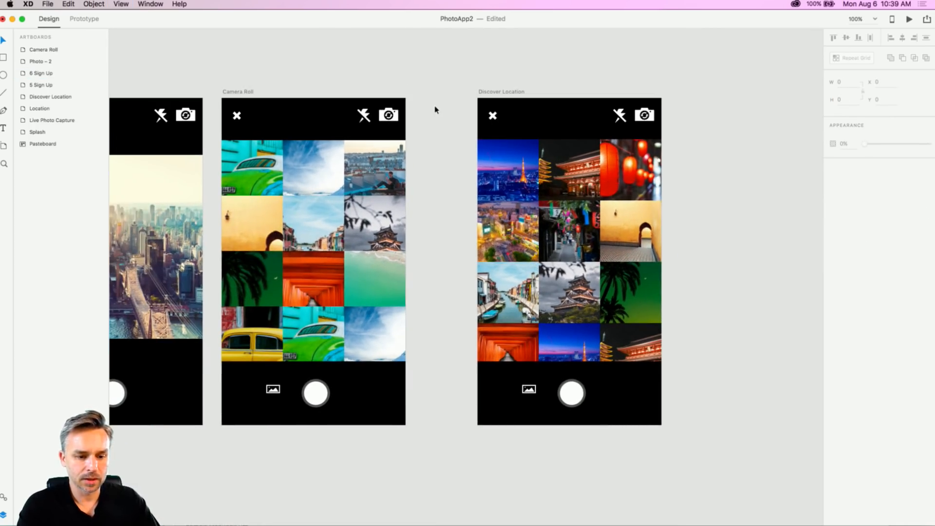
click(508, 91)
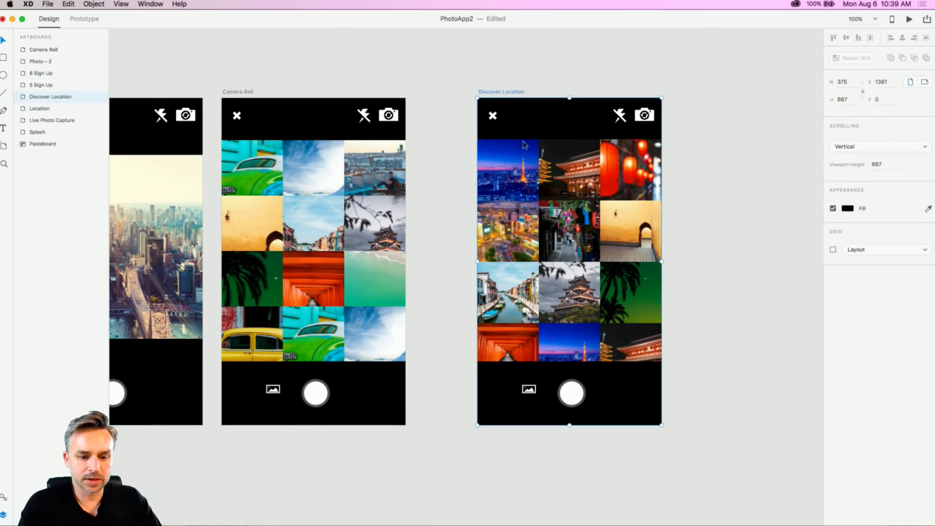
key(super+3)
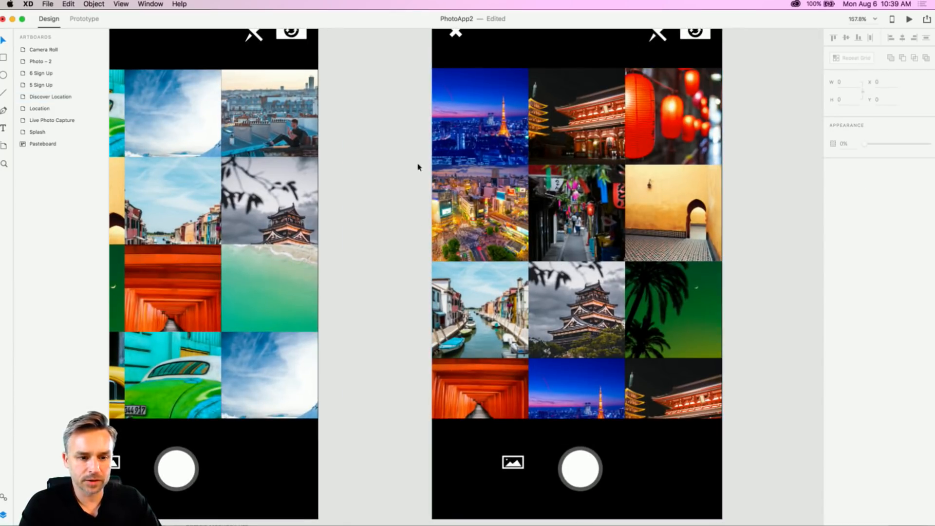
scroll(404, 144, down, 2)
scroll(404, 144, right, 2)
click(563, 454)
key(BackSpace)
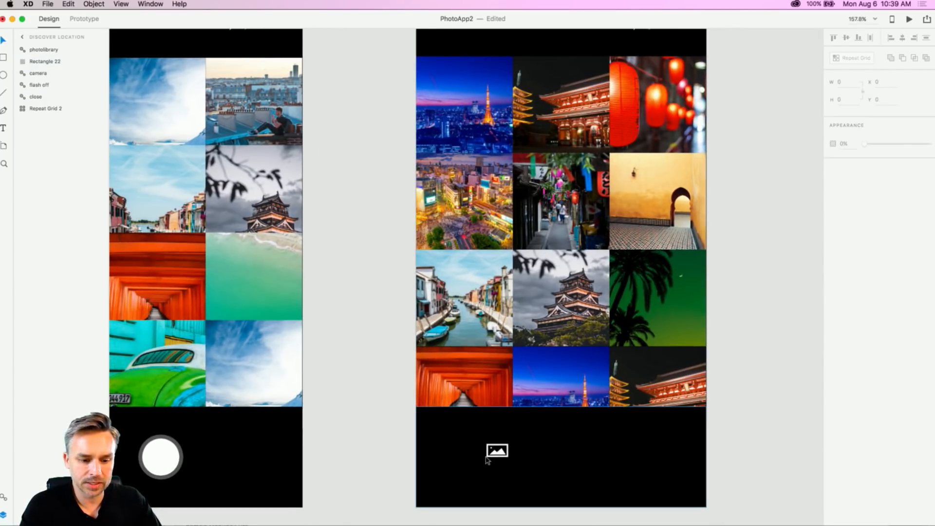
click(494, 454)
click(495, 455)
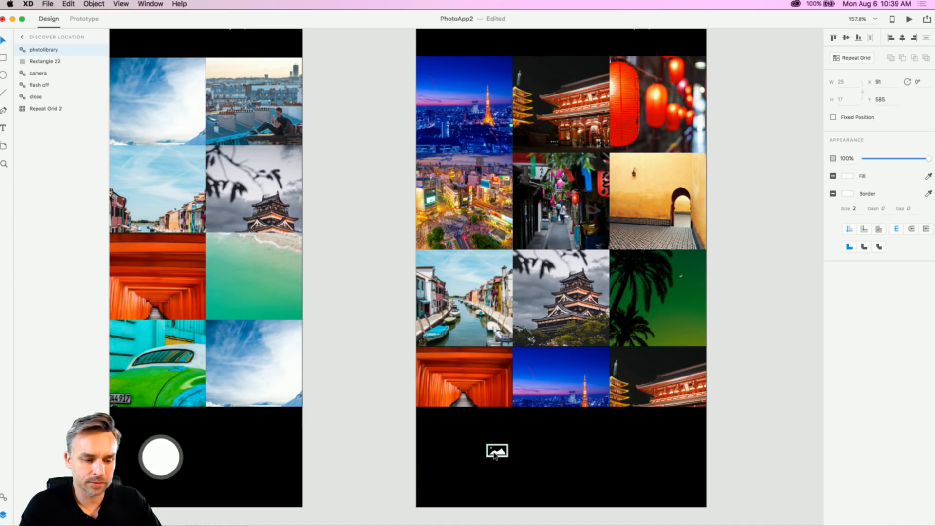
key(super+z)
click(370, 372)
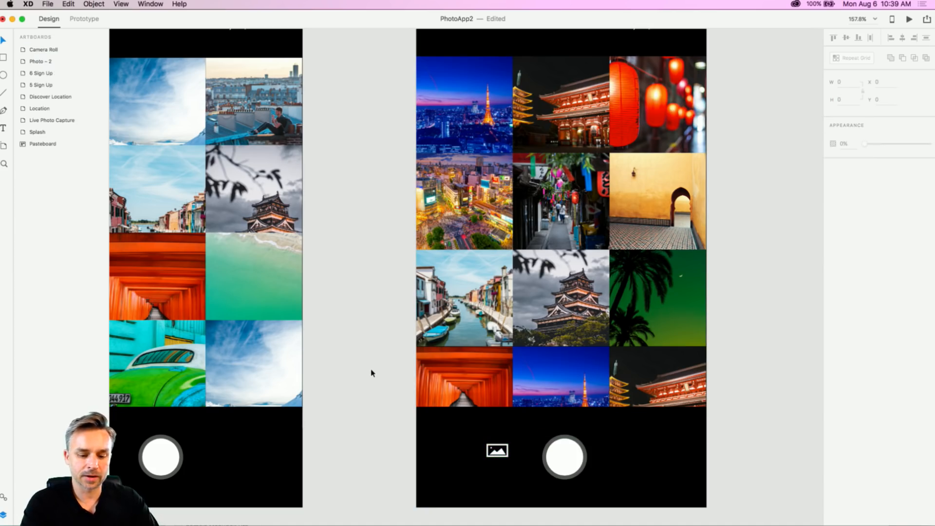
Step: Move the row of reference screenshots on the pasteboard farther up, away from the app's artboards
key(super+1)
key(super+0)
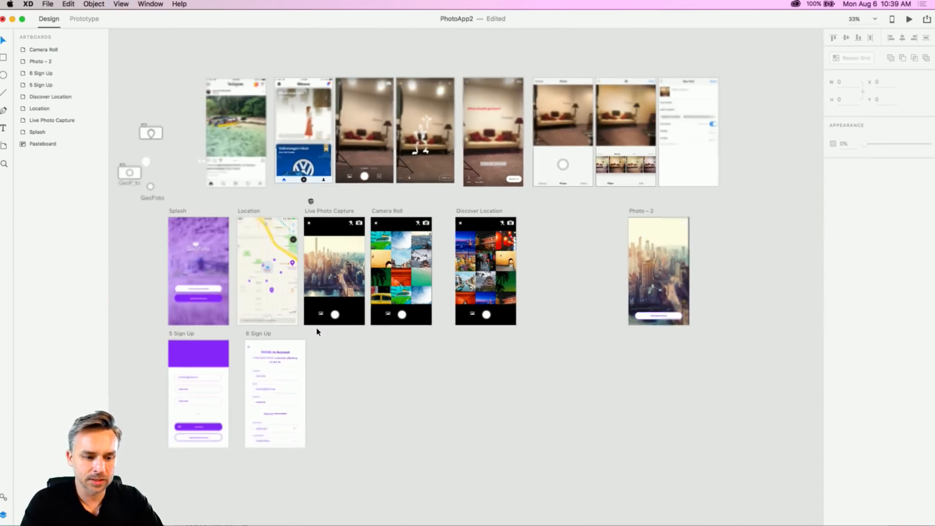
drag(330, 339, 365, 391)
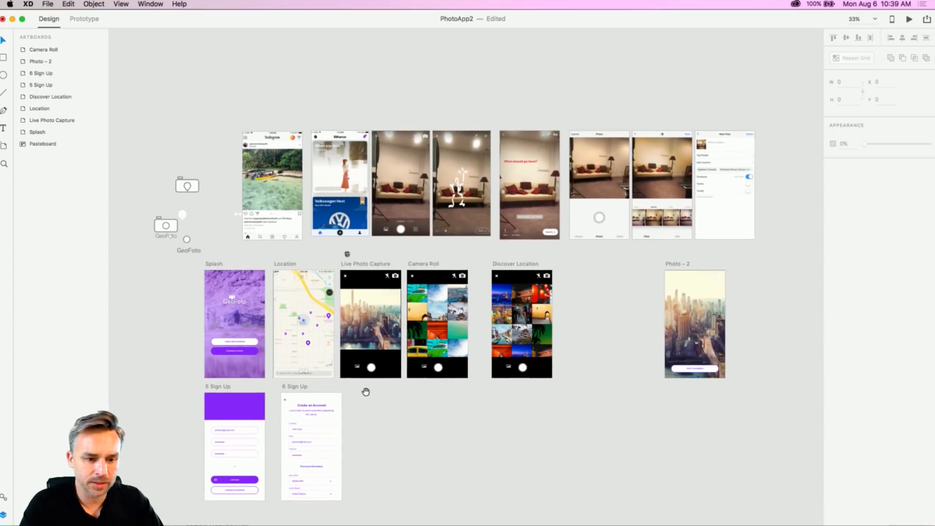
drag(205, 86, 779, 255)
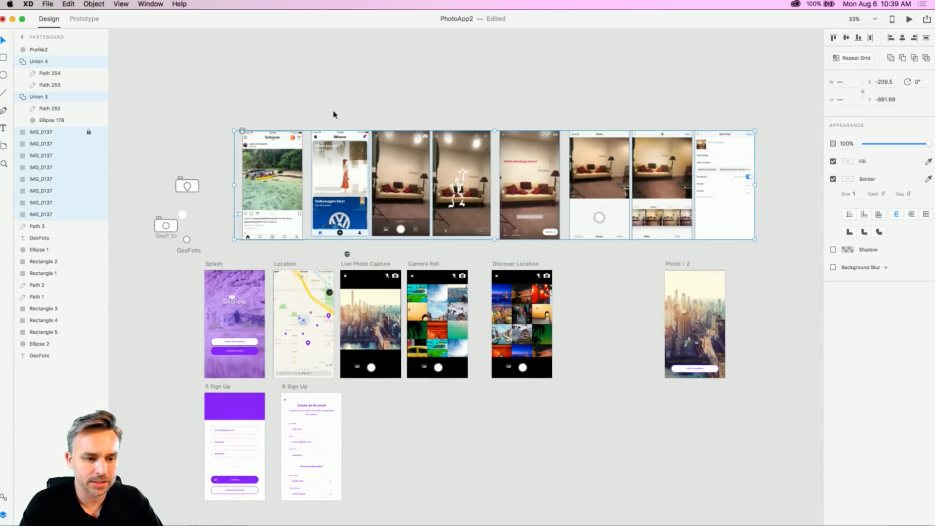
drag(273, 130, 275, 93)
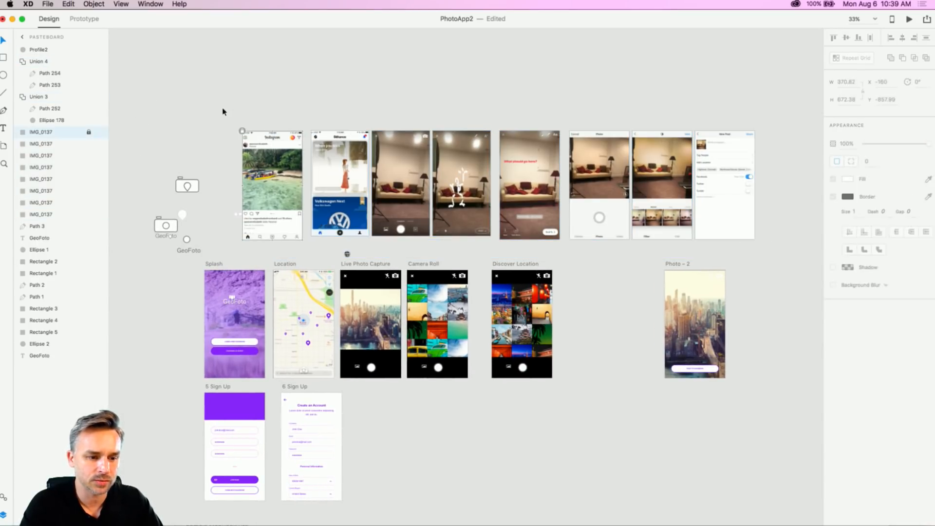
drag(224, 110, 788, 248)
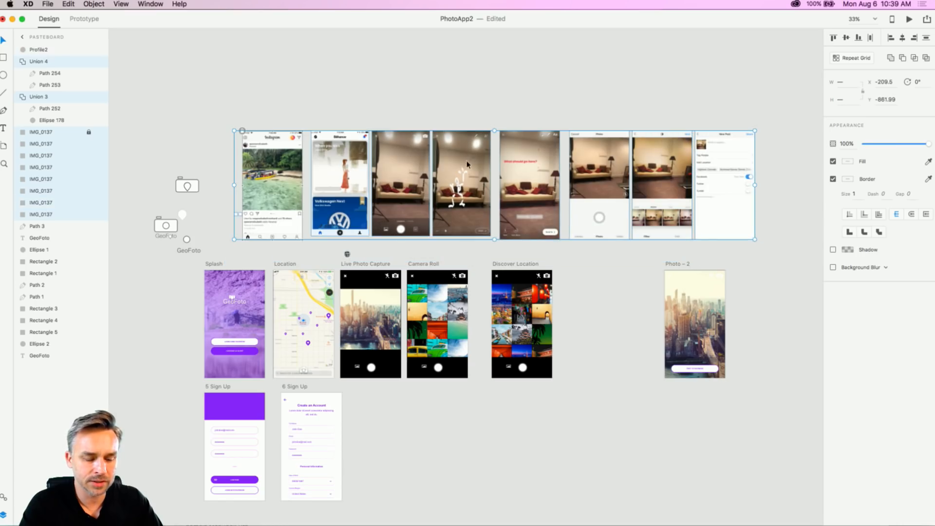
drag(466, 164, 474, 54)
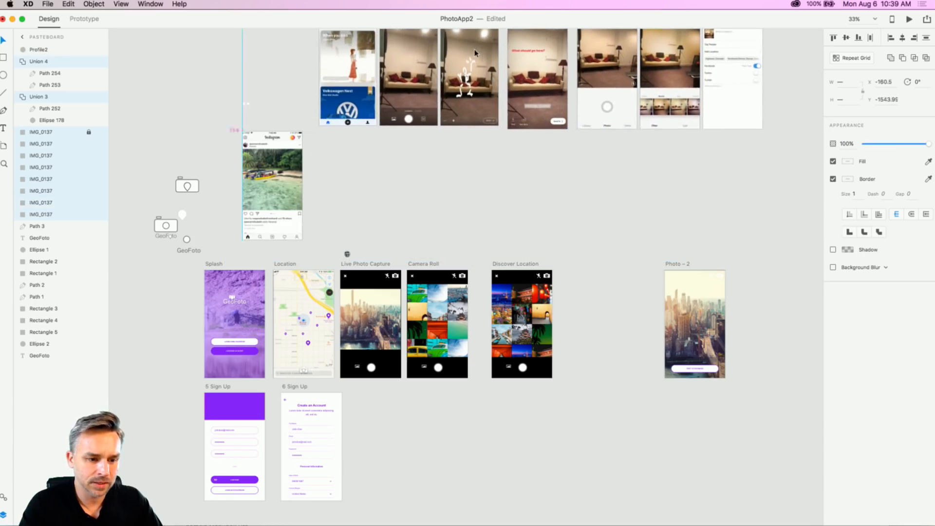
Step: Unlock the Instagram reference screenshot and move it up to the start of the relocated screenshot row
click(184, 110)
click(246, 147)
click(242, 131)
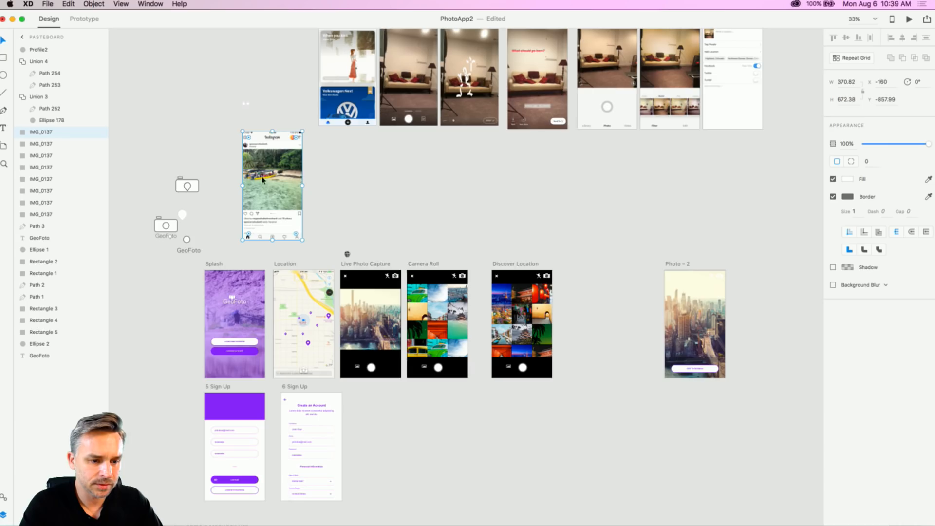
drag(262, 180, 276, 64)
click(596, 218)
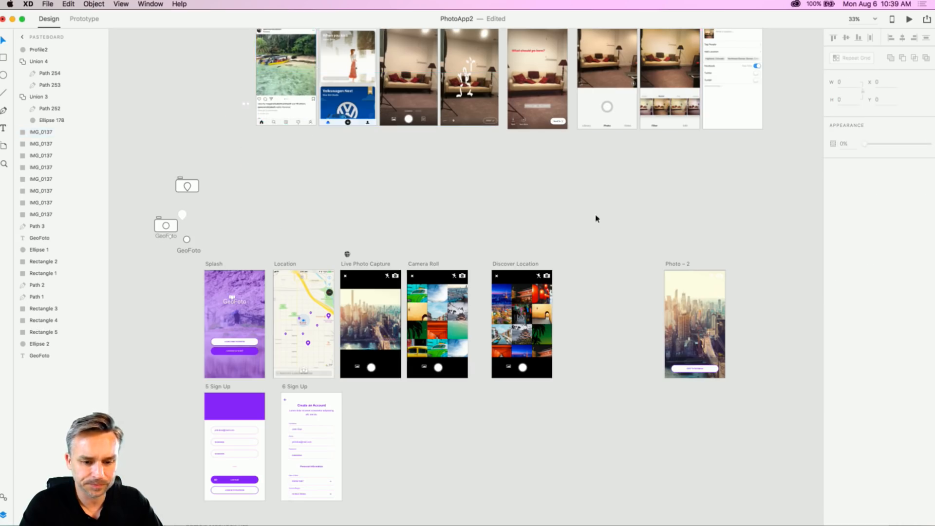
Step: Delete the 5 Sign Up artboard and move the 6 Sign Up artboard directly below Splash
scroll(438, 179, up, 5)
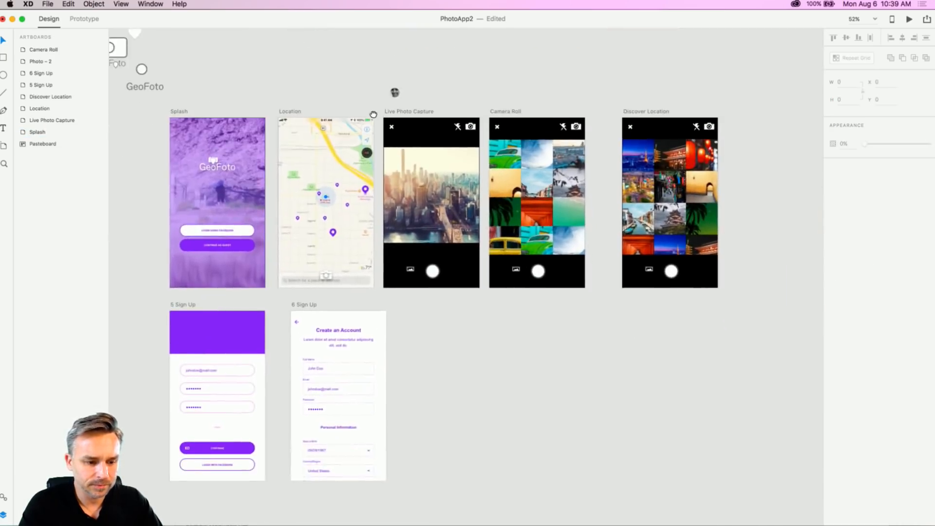
scroll(373, 115, down, 3)
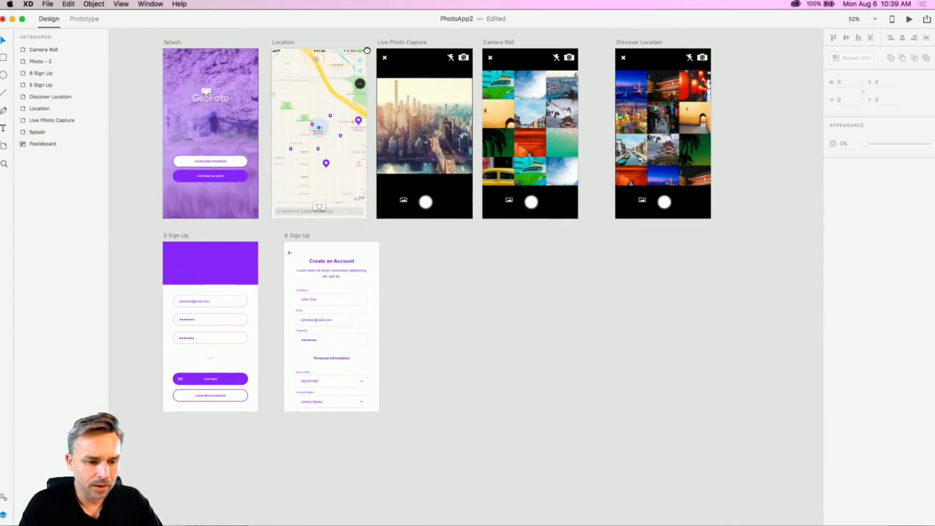
click(170, 237)
key(Delete)
drag(215, 261, 198, 304)
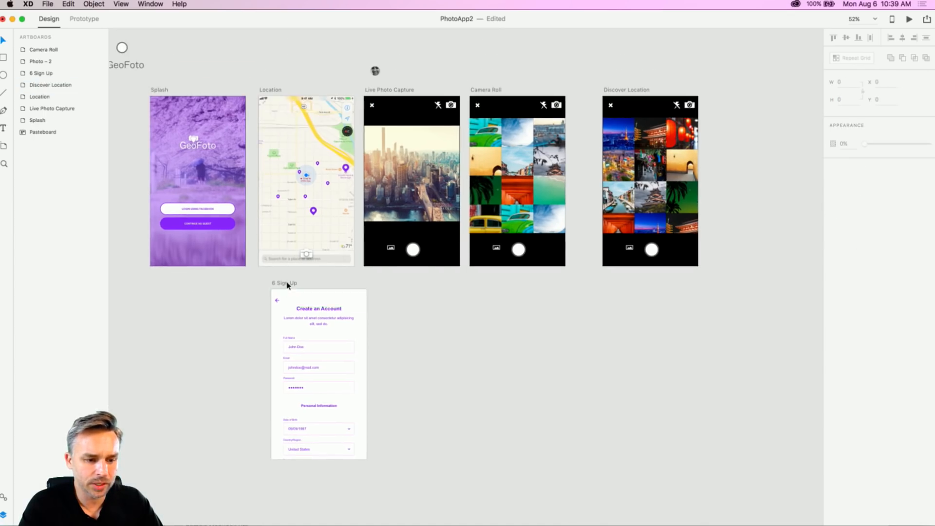
drag(288, 285, 166, 283)
Step: Move the Discover Location artboard closer to Camera Roll, to X 1273, matching the spacing of the neighbouring artboards
scroll(169, 109, up, 2)
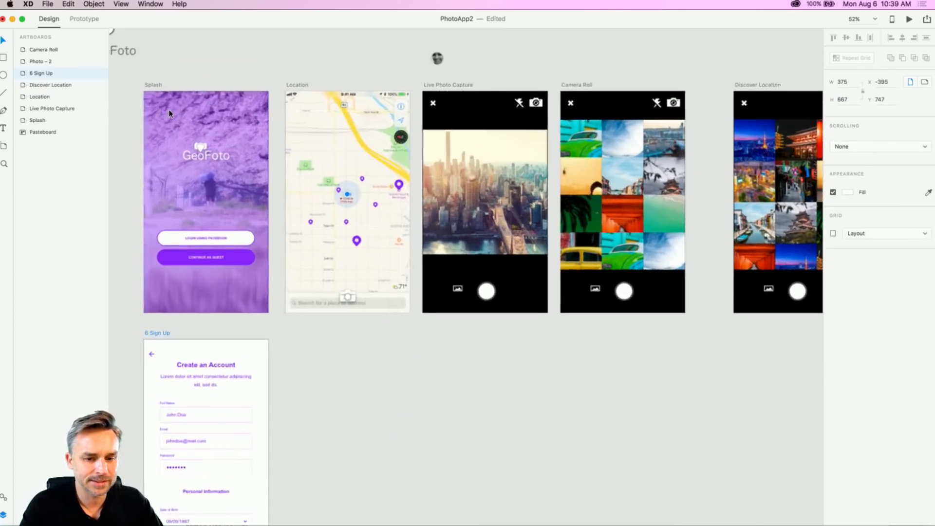
scroll(581, 93, right, 5)
drag(624, 99, 586, 101)
scroll(306, 111, left, 5)
scroll(305, 111, down, 3)
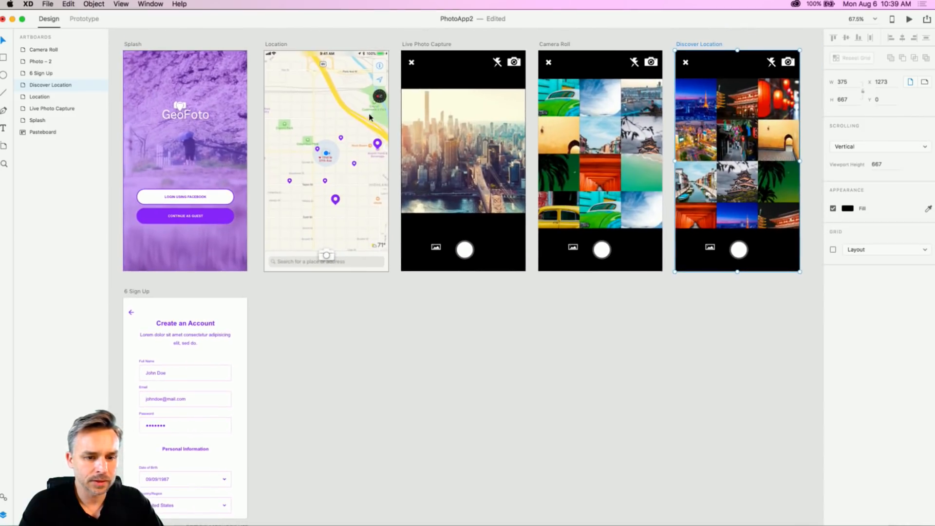
click(156, 174)
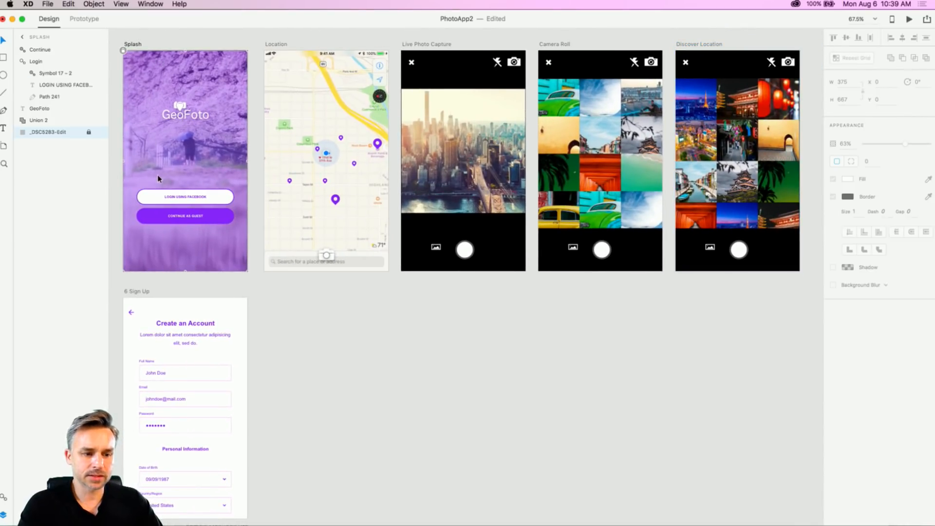
click(336, 86)
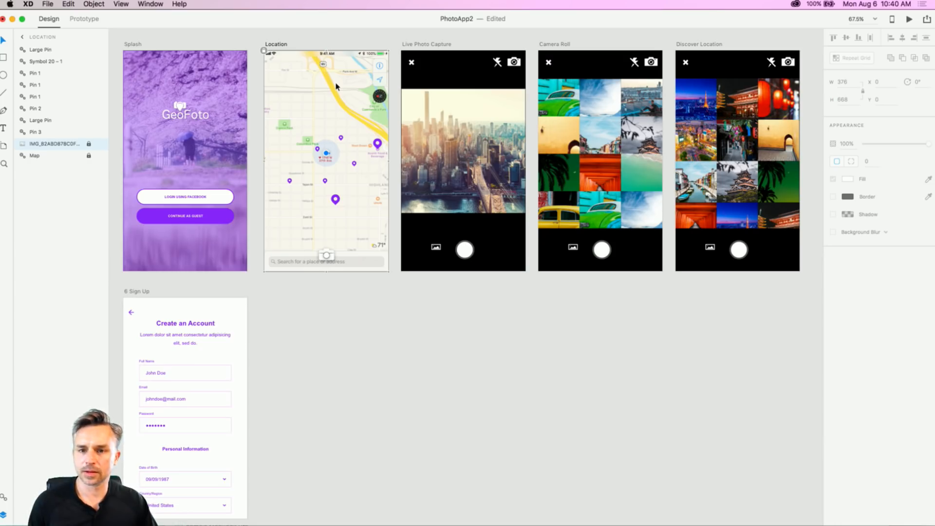
click(420, 355)
Step: Duplicate the Discover Location artboard, placing the copy to its right
drag(289, 276, 338, 334)
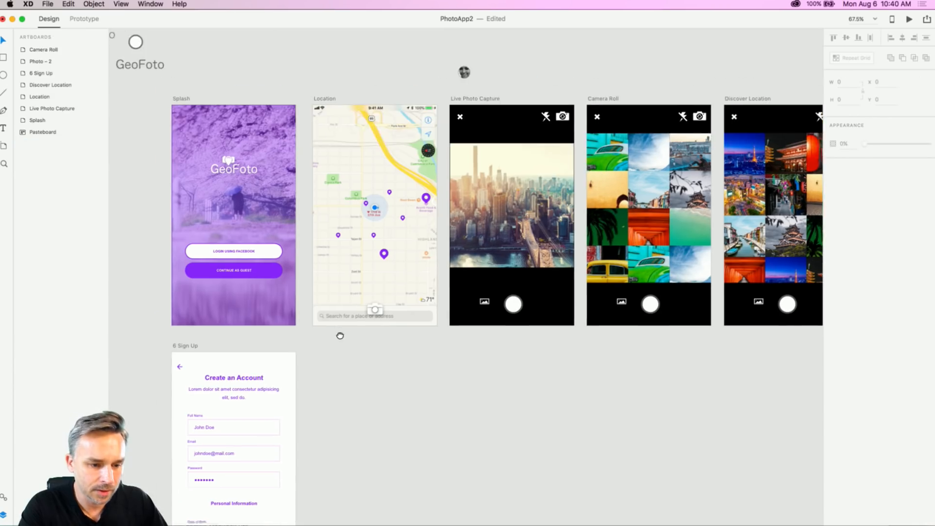
scroll(333, 334, up, 5)
drag(489, 278, 32, 369)
mouse_move(412, 230)
mouse_down()
mouse_move(234, 296)
mouse_move(225, 290)
mouse_up()
click(335, 100)
drag(244, 113, 201, 98)
key(super+d)
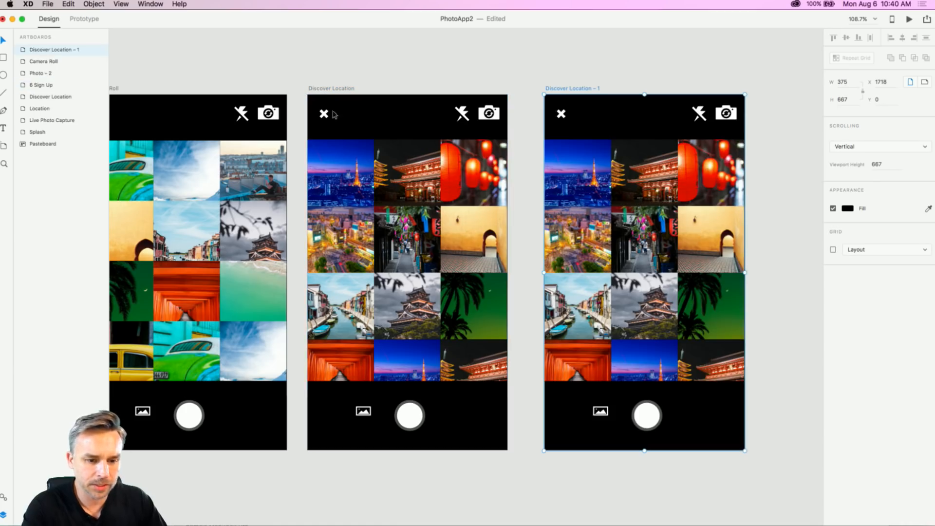
Step: Delete the shutter button and the photo library icon from the duplicated Discover Location artboard
click(587, 178)
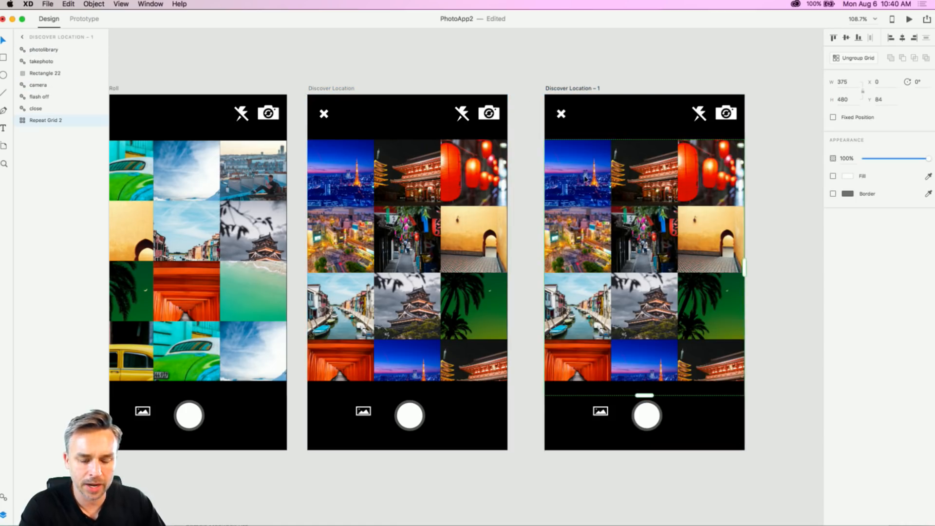
click(649, 417)
key(Delete)
click(600, 411)
key(Delete)
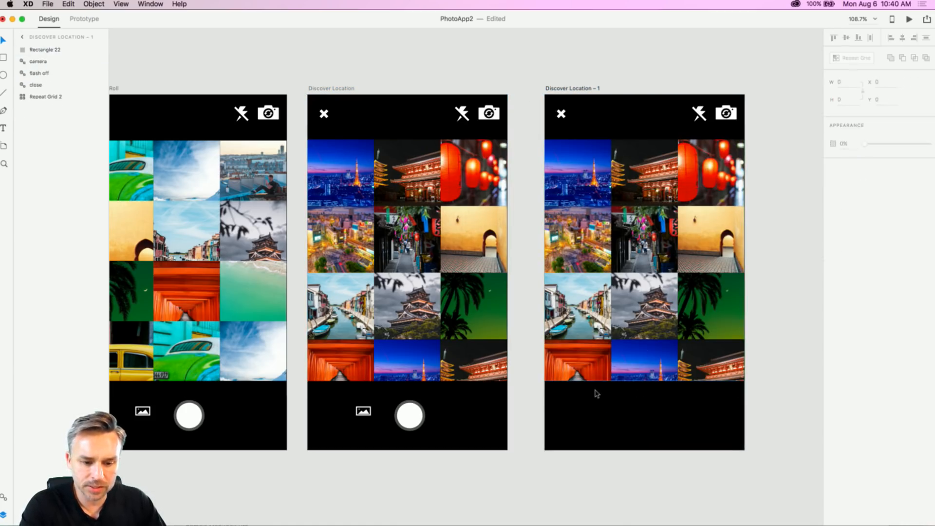
Step: Shrink the duplicated artboard's repeat grid to a single night skyline photo cell, 106 wide and 102 high
click(627, 314)
mouse_move(644, 395)
mouse_down()
mouse_move(636, 440)
mouse_move(644, 412)
mouse_up()
drag(744, 276, 600, 252)
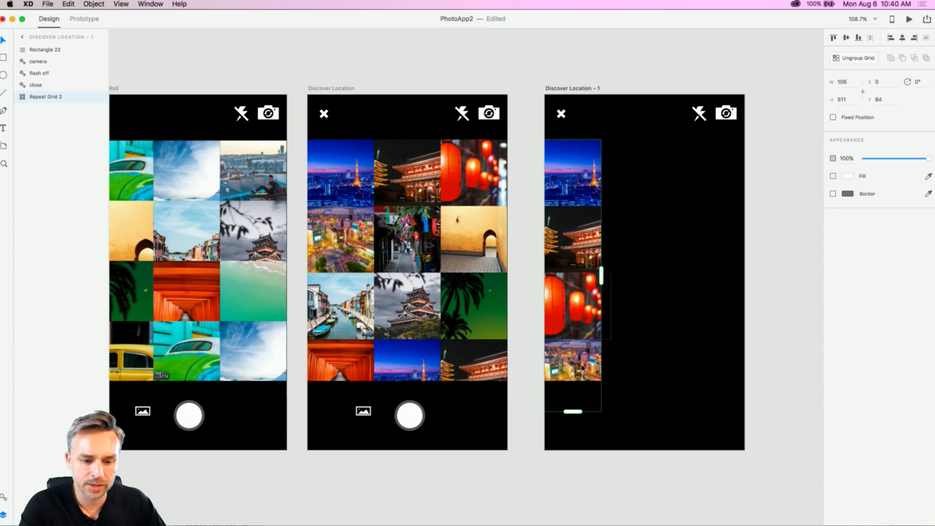
drag(572, 412, 573, 194)
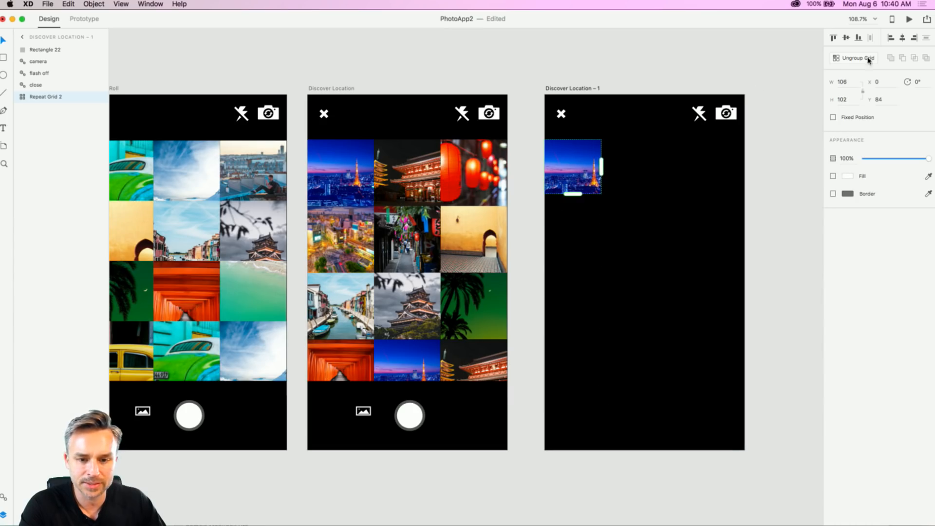
Step: Ungroup the single-cell grid on the duplicated artboard and enlarge its night skyline photo to 375 wide and 449 high
click(849, 59)
drag(611, 206, 740, 379)
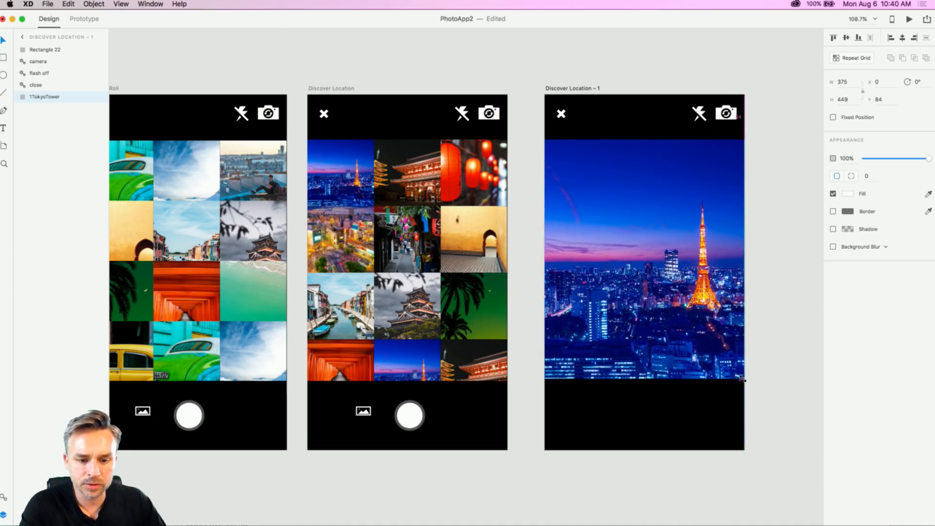
scroll(586, 346, up, 5)
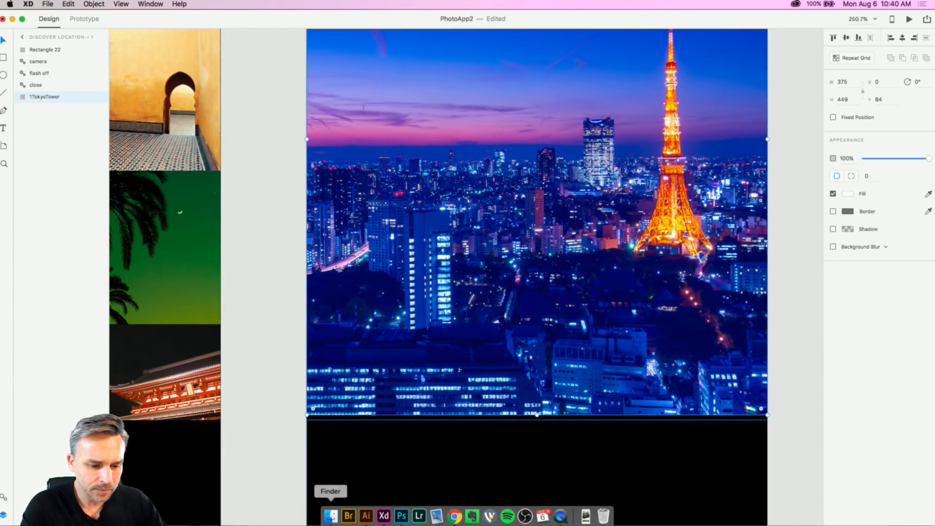
Step: Switch to Illustrator and draw a five-pointed star about 72 by 69 pt in the empty space below the pin camera icon
click(366, 517)
click(115, 287)
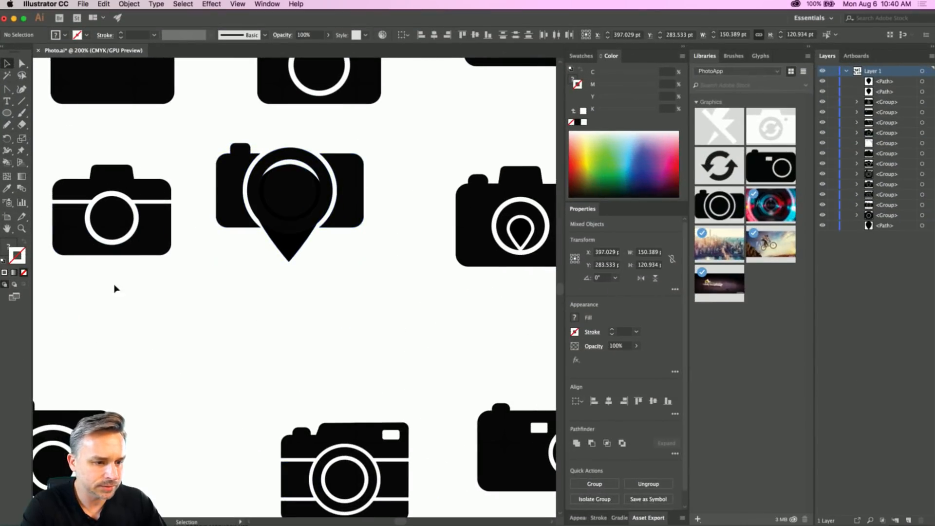
drag(192, 275, 252, 307)
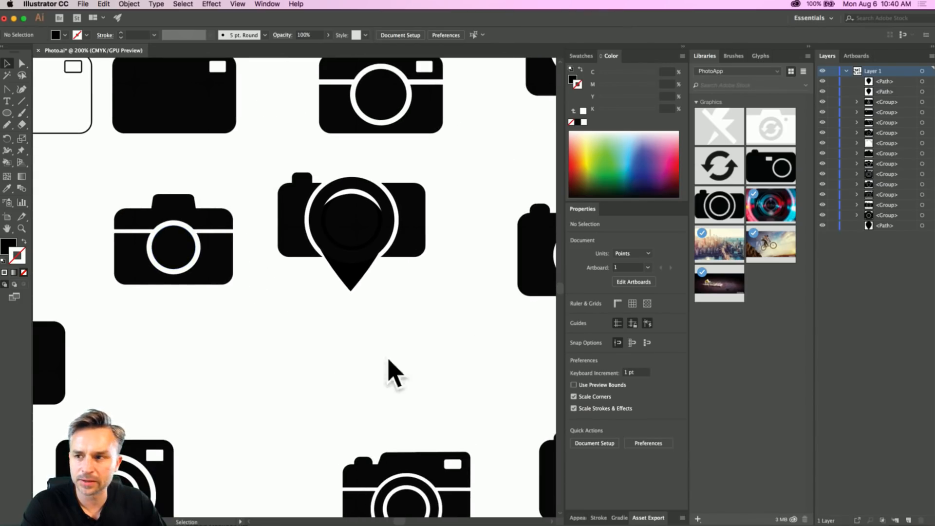
drag(9, 117, 58, 160)
drag(320, 359, 345, 387)
key(v)
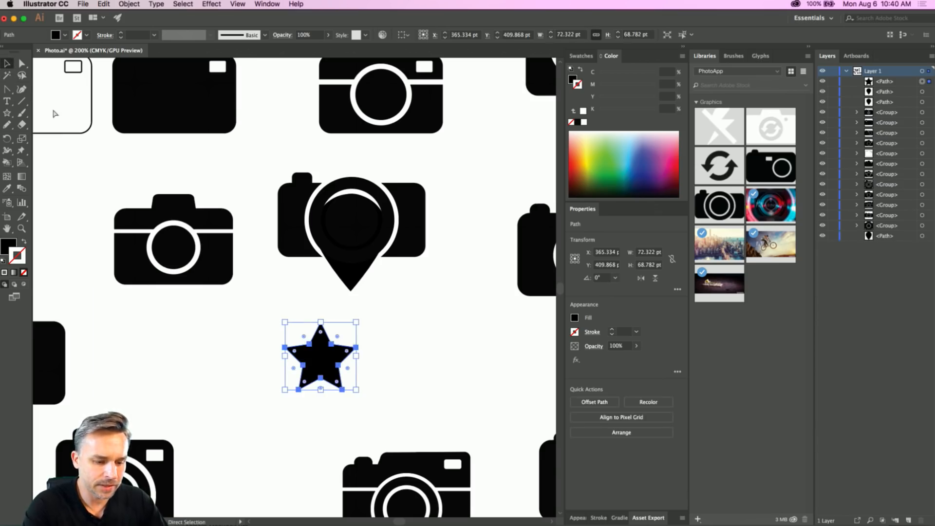
Step: Give the star a white fill and no stroke
click(584, 123)
click(24, 242)
click(21, 262)
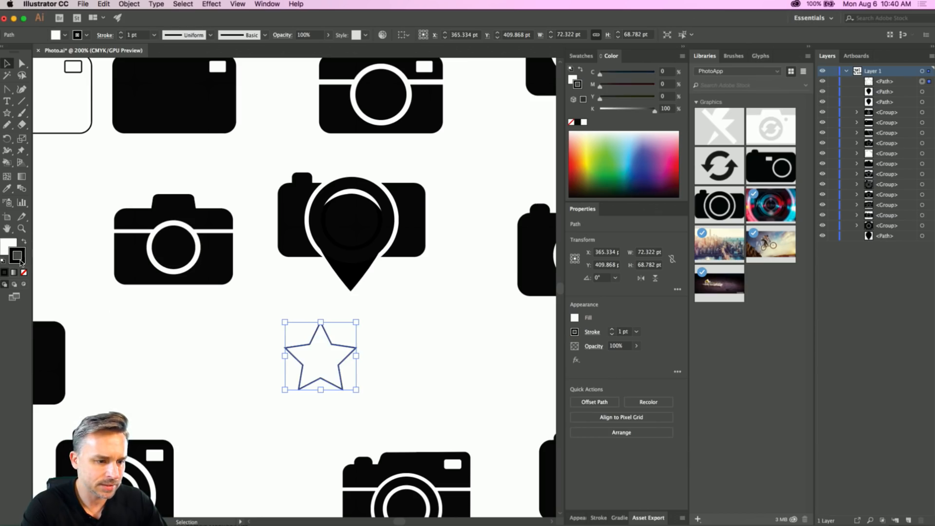
click(23, 273)
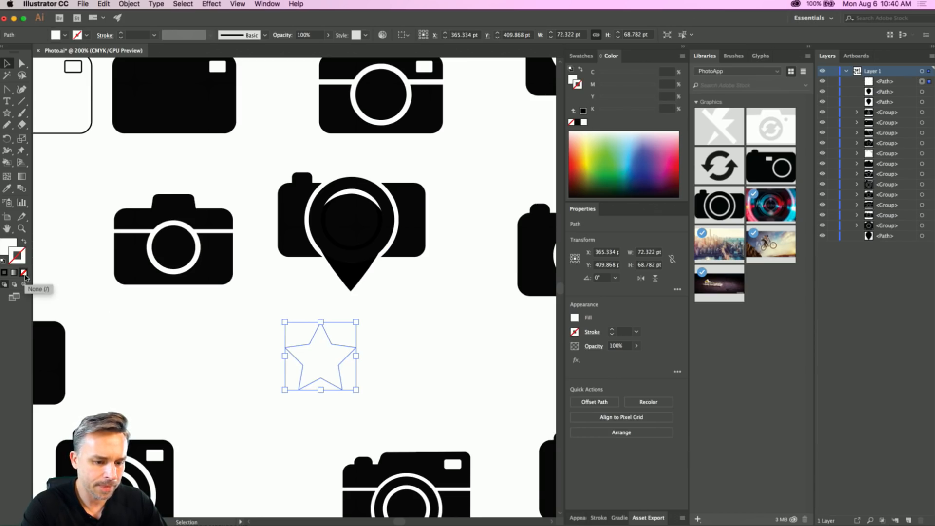
Step: Switch back to XD, paste the white star onto the Discover Location – 1 artboard, and scale it to about 35.75 by 34.02
click(13, 18)
key(super+v)
scroll(316, 273, right, 5)
scroll(316, 273, down, 2)
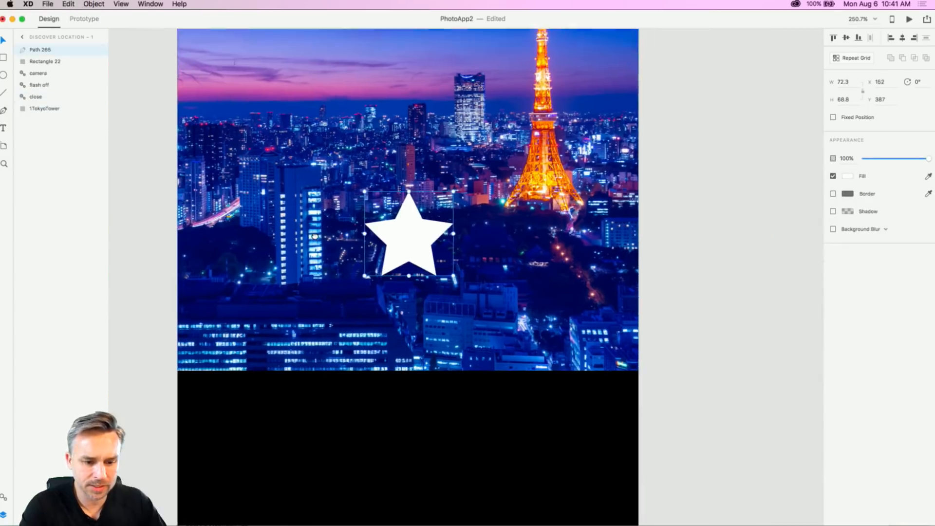
drag(386, 235, 264, 405)
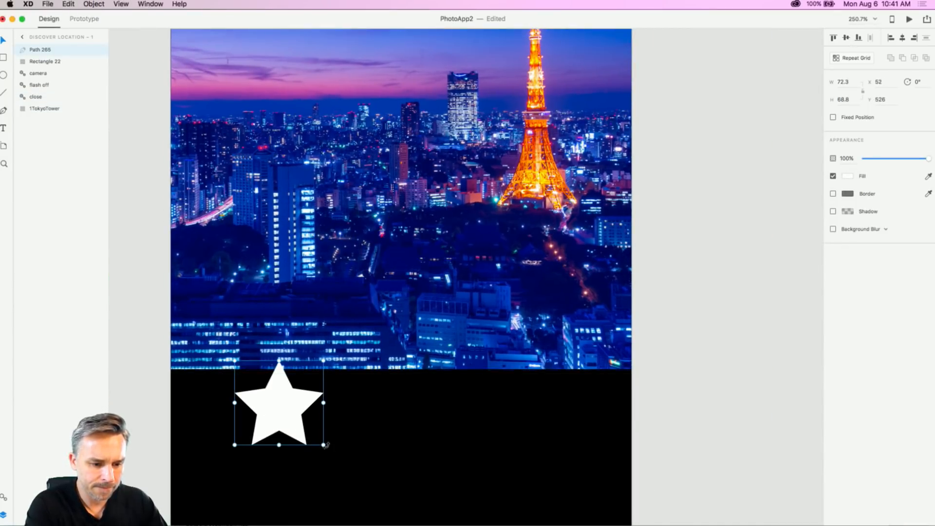
drag(322, 446, 341, 339)
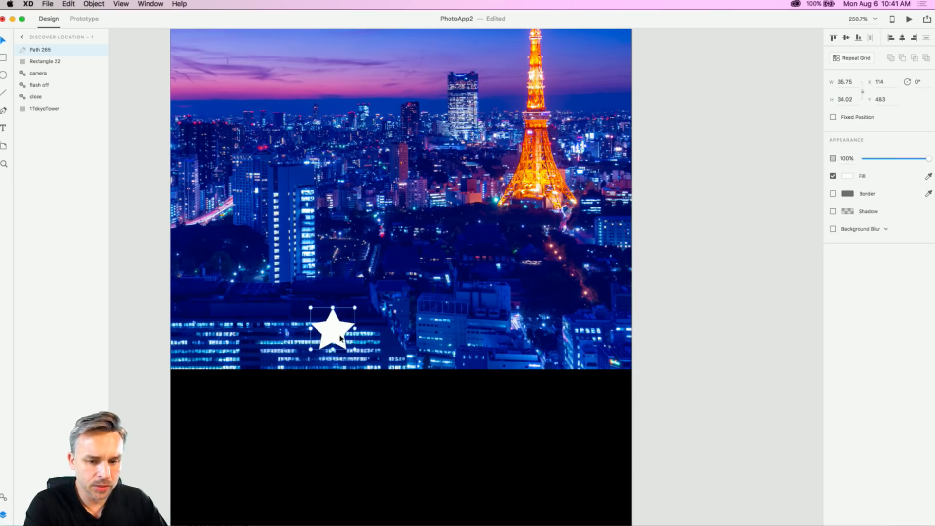
Step: Repeat the star into a horizontal row of five and place the row in the black band at X 76, Y 560
click(845, 58)
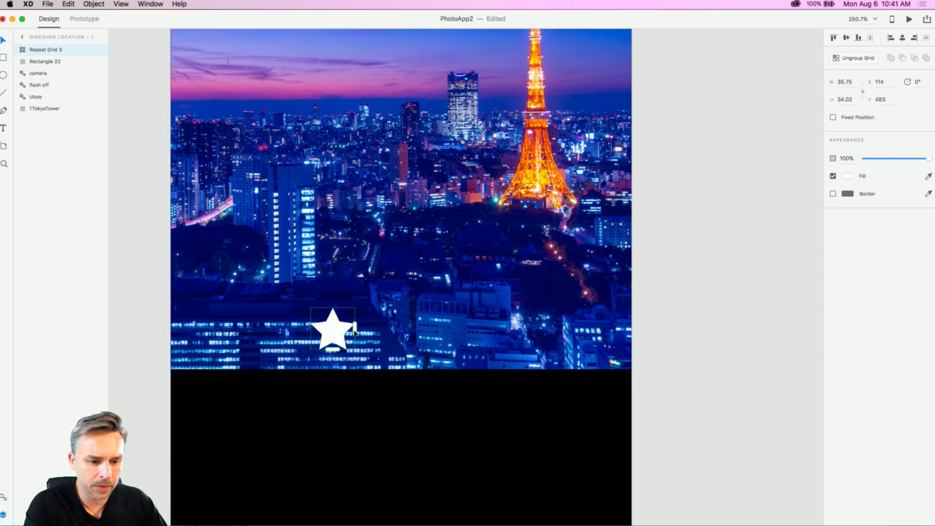
drag(356, 329, 636, 328)
drag(504, 331, 343, 431)
scroll(352, 366, down, 5)
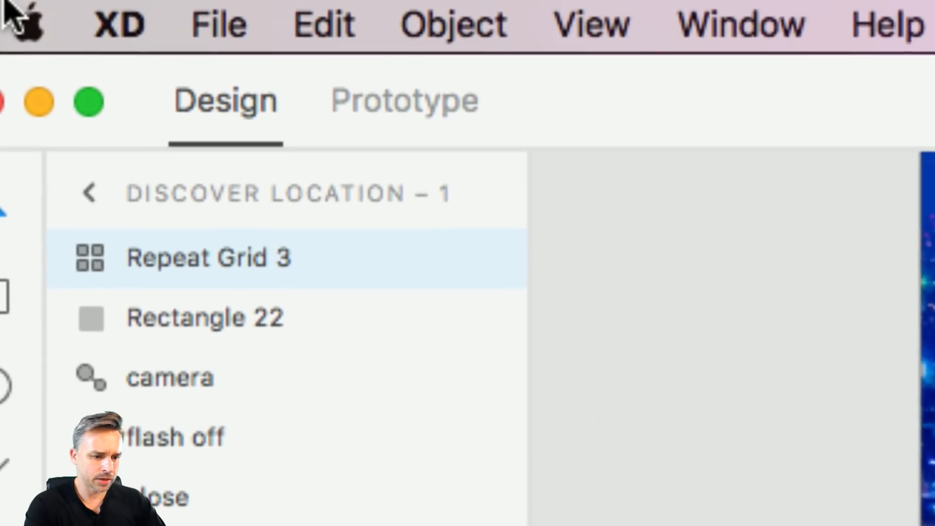
Step: Duplicate the star row in place and fill the copy's stars with yellow #FFD800
key(super+d)
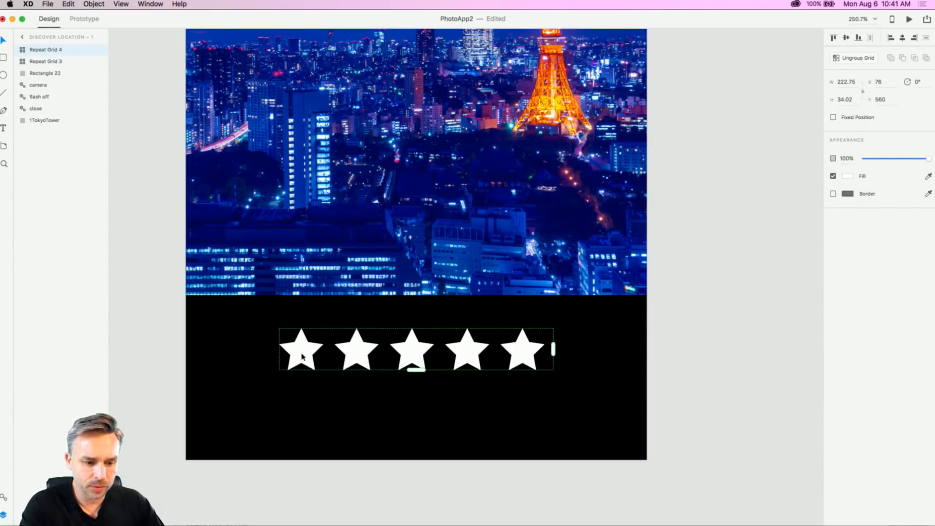
double_click(302, 356)
click(847, 161)
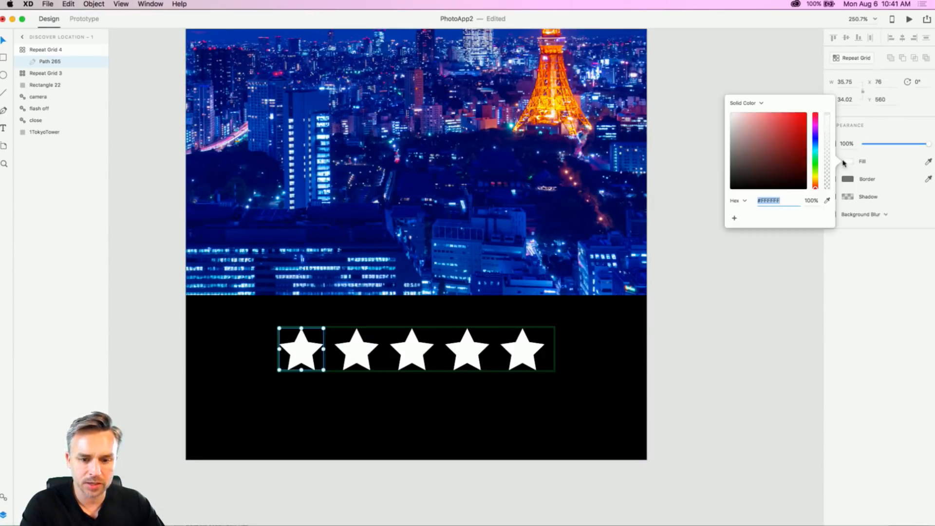
drag(814, 166, 814, 179)
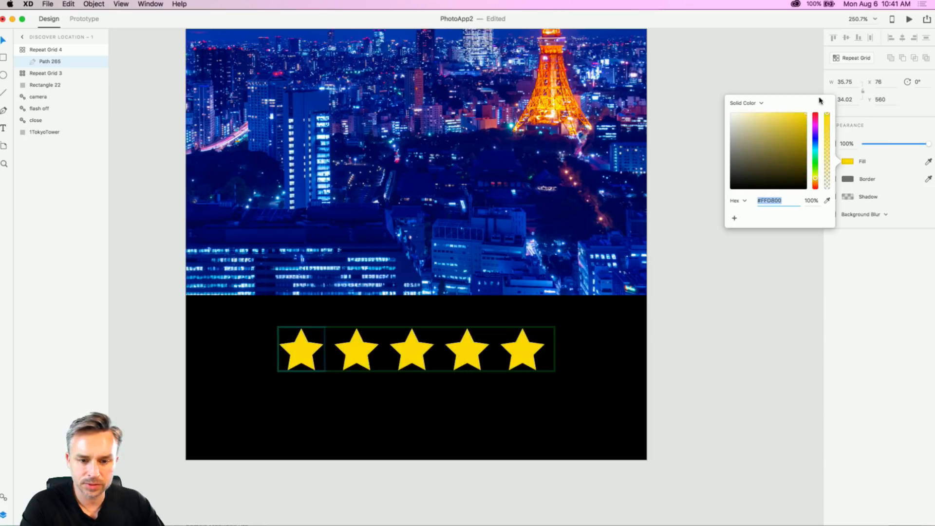
click(684, 369)
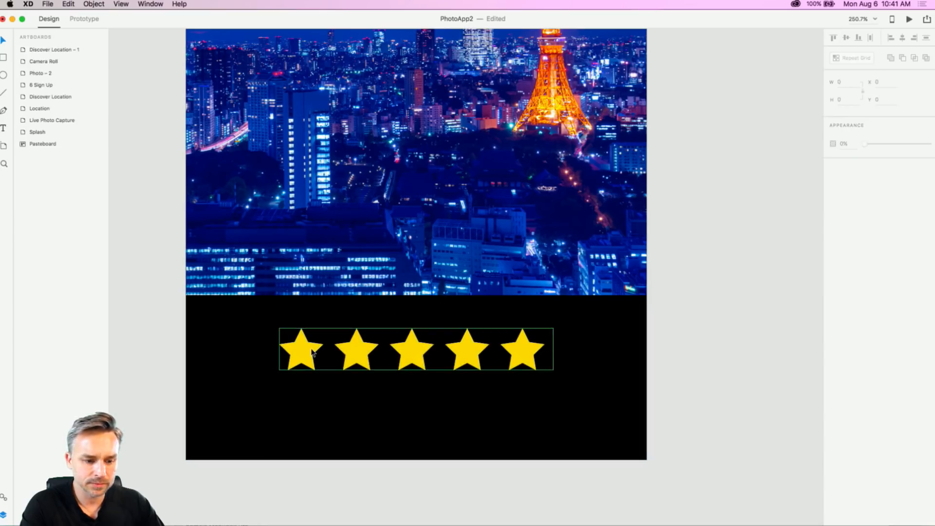
Step: Narrow the yellow star grid to 198.75 wide so it covers four and a half stars
click(327, 352)
drag(552, 349, 523, 352)
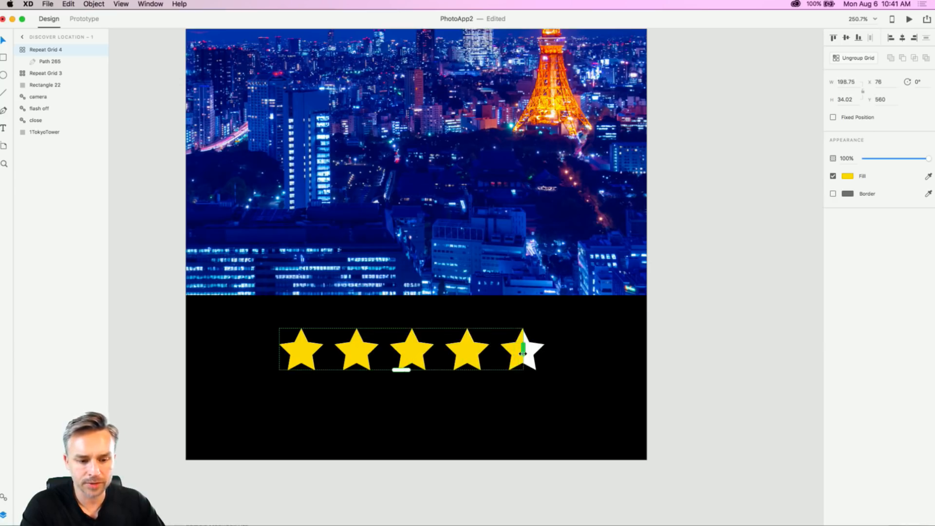
click(621, 389)
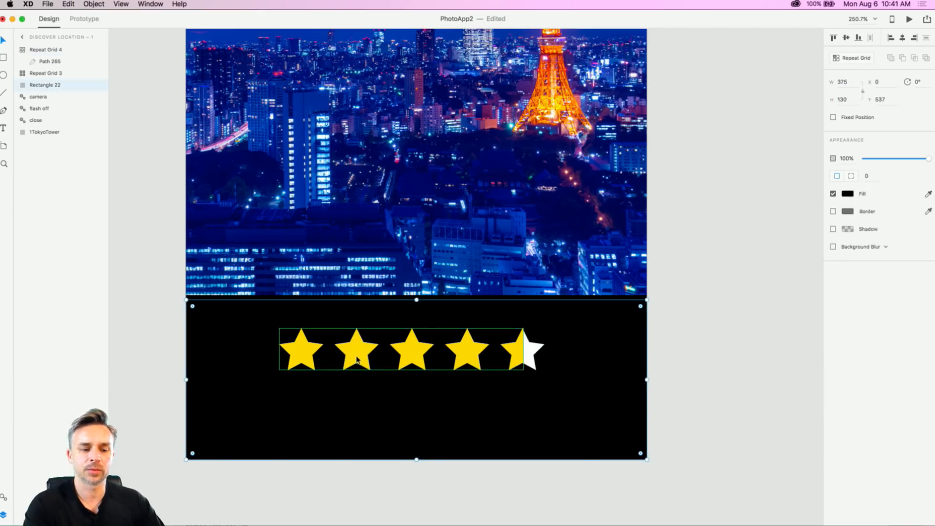
Step: Try to scale down the yellow and white star rows together
key(super+minus)
key(super+minus)
key(super+minus)
key(super+minus)
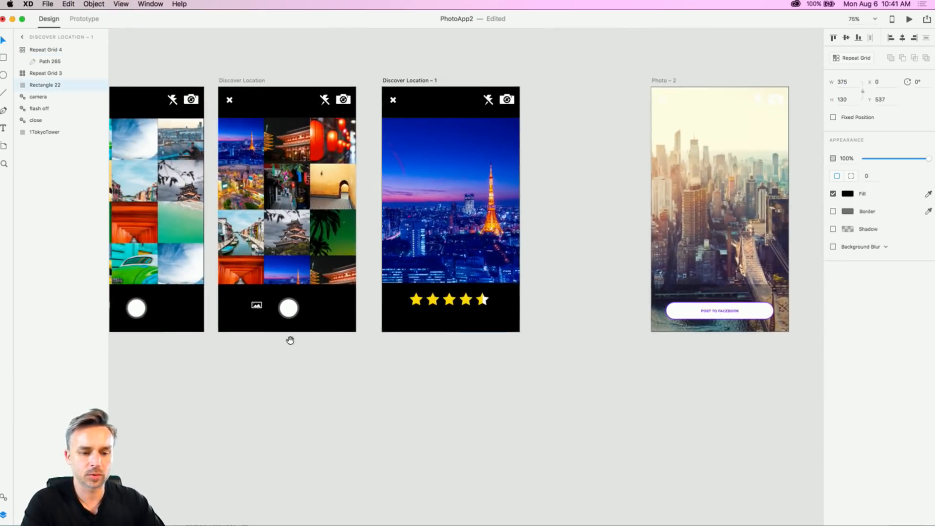
key(super+3)
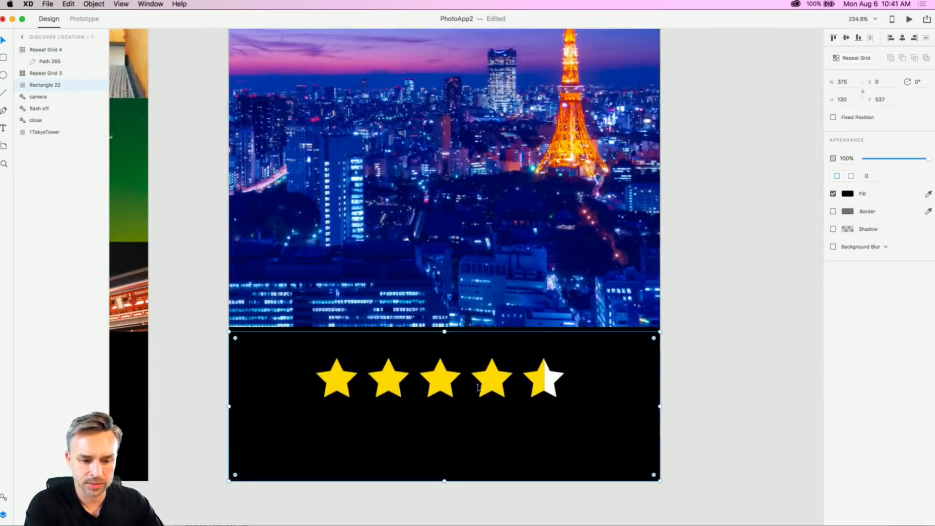
click(493, 386)
shift+click(552, 387)
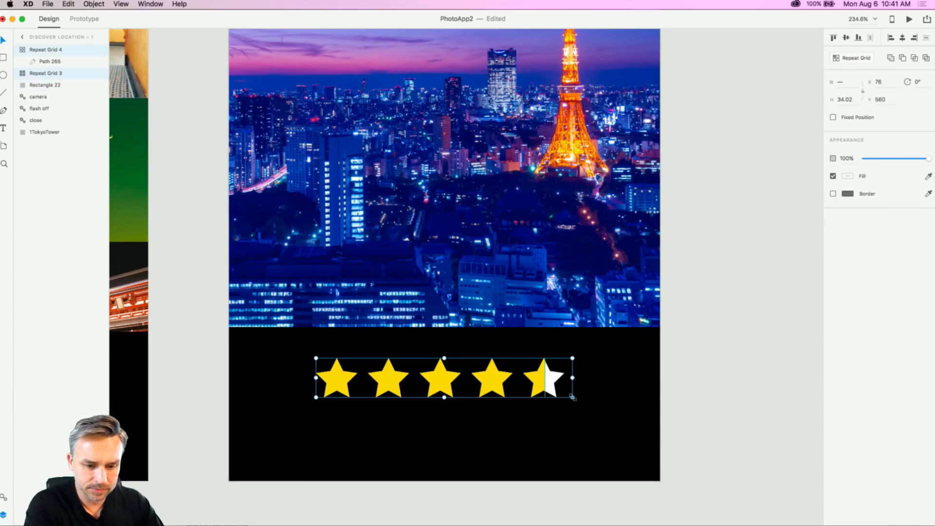
mouse_move(572, 397)
mouse_down()
mouse_move(523, 395)
mouse_move(561, 398)
mouse_up()
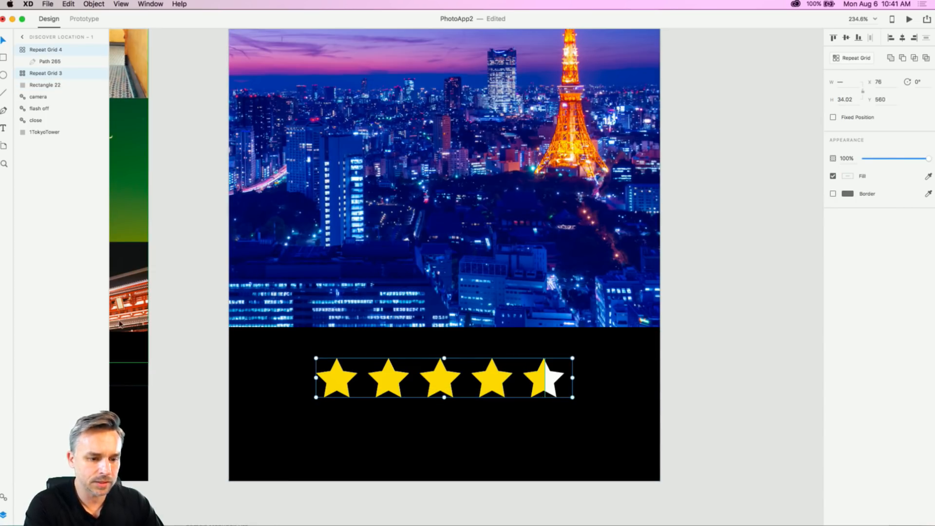
click(195, 343)
Step: Review the app screens from the Splash artboard through to the star-rated photo on Discover Location – 1
key(super+1)
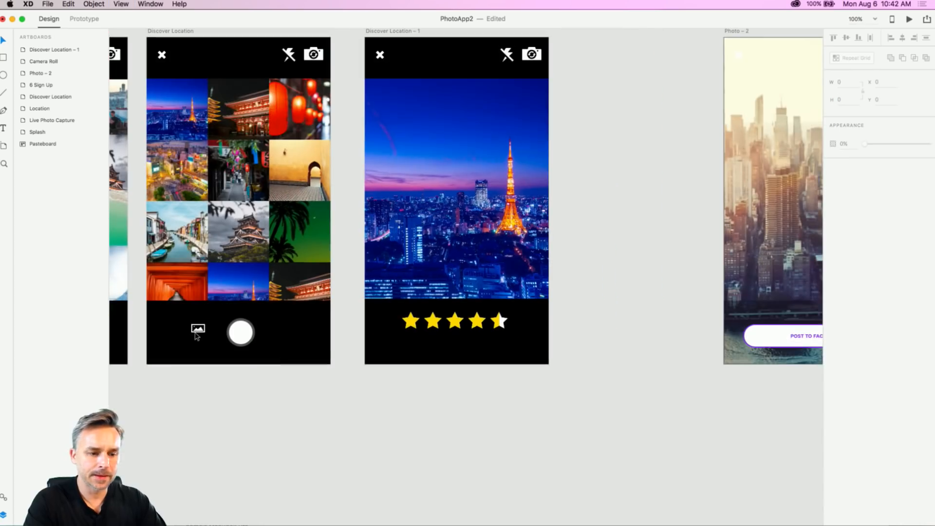
key(super+0)
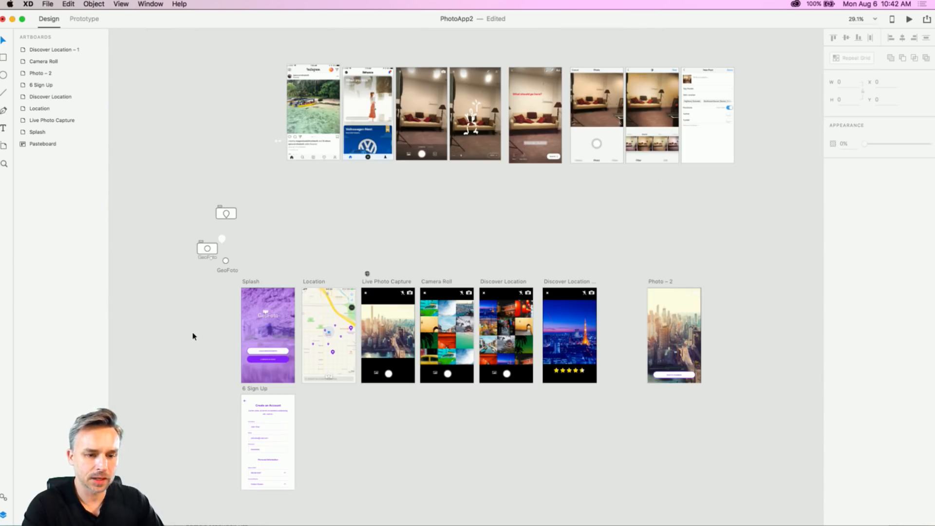
scroll(193, 345, up, 5)
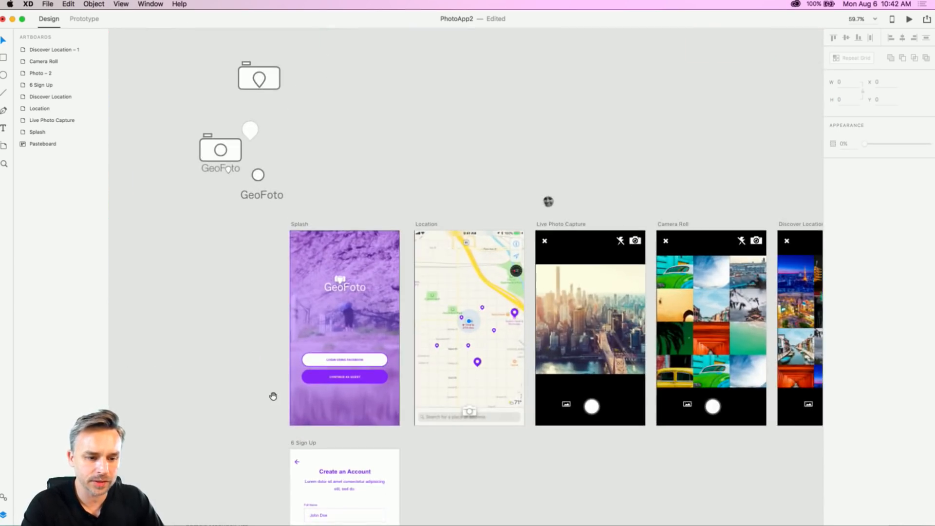
drag(272, 395, 197, 206)
scroll(189, 193, up, 4)
drag(191, 135, 199, 318)
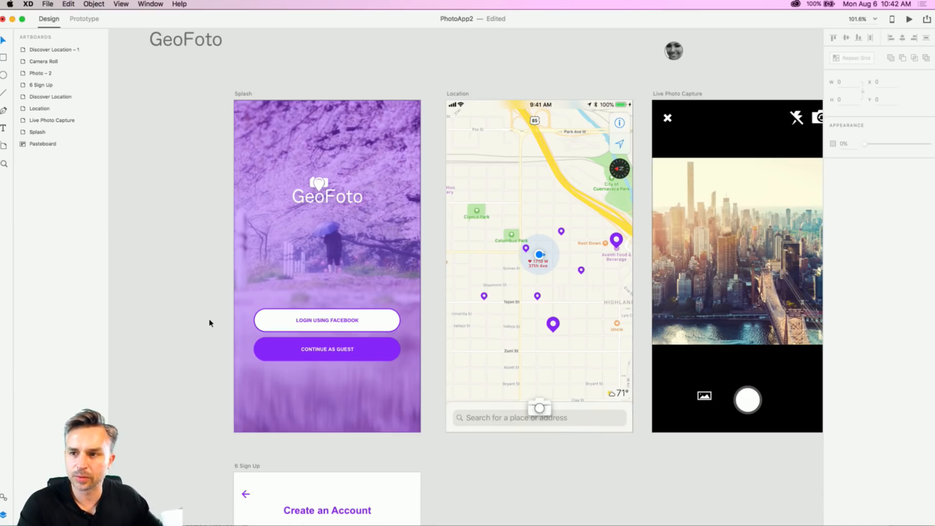
scroll(211, 322, right, 15)
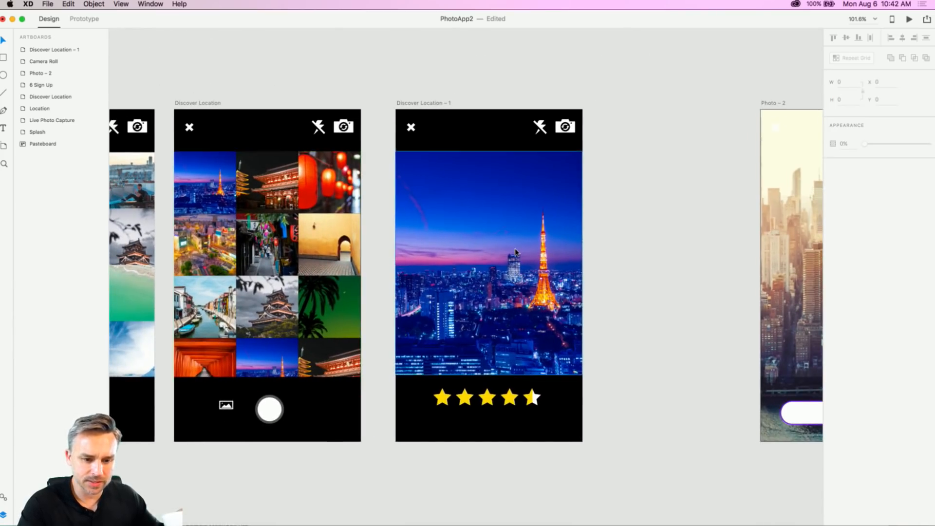
scroll(515, 251, up, 10)
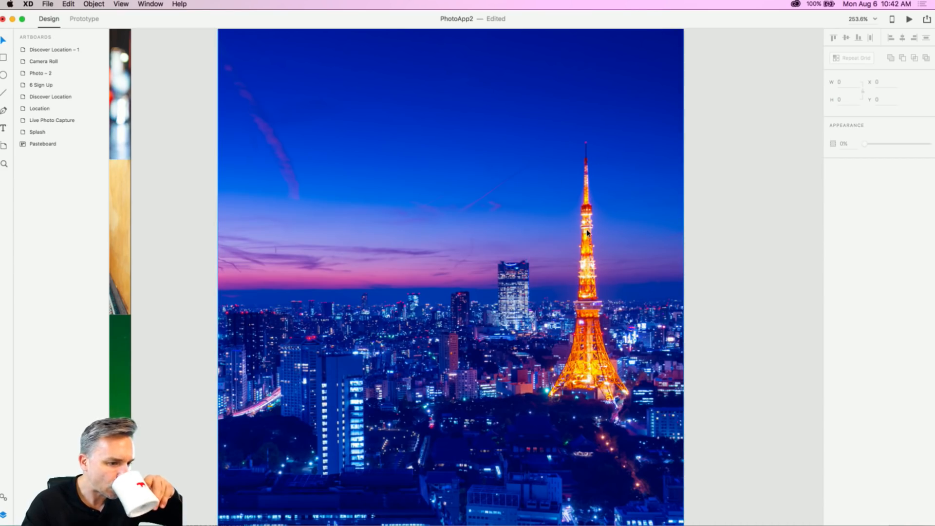
scroll(587, 233, down, 6)
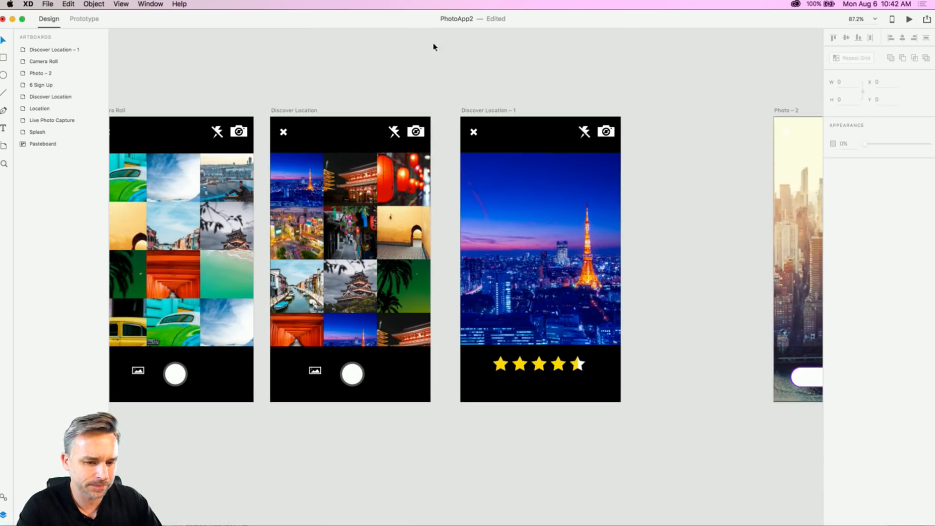
drag(290, 75, 507, 80)
scroll(382, 121, down, 2)
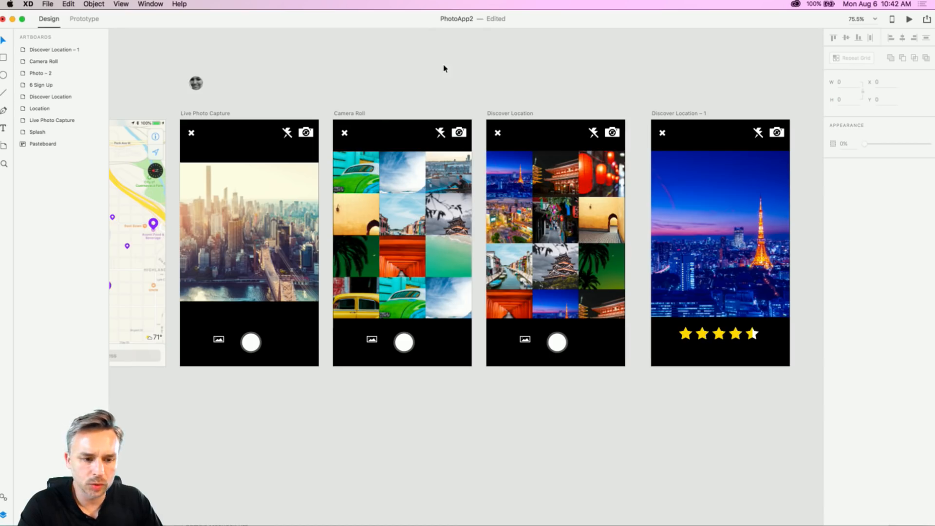
drag(323, 68, 662, 86)
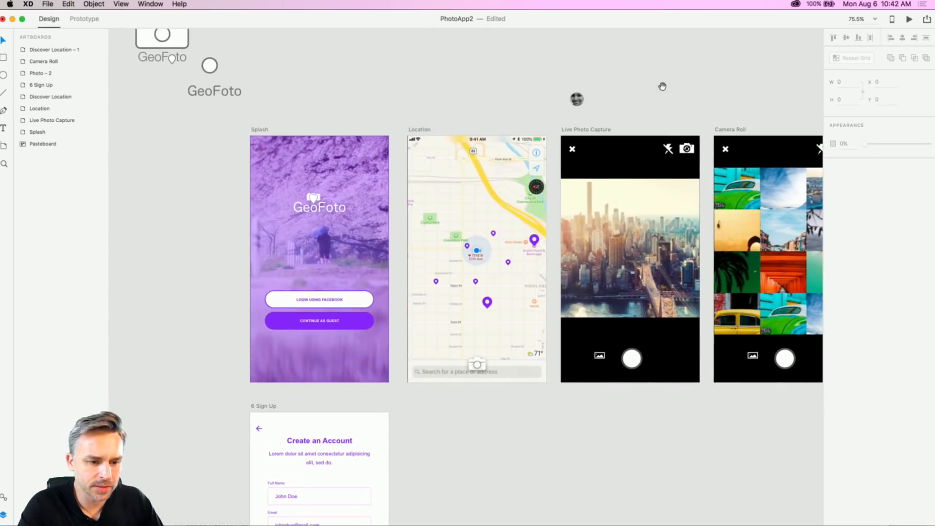
Step: Delete the loose GeoFoto logo drafts and camera shapes from the pasteboard above the Splash artboard
click(253, 129)
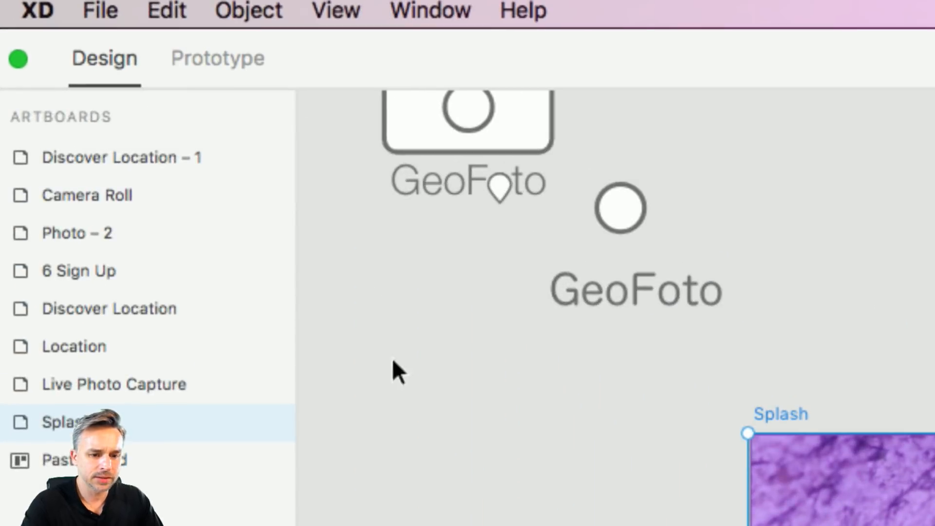
drag(391, 375, 691, 121)
key(Delete)
Step: Switch the document from Design to Prototype mode
click(202, 61)
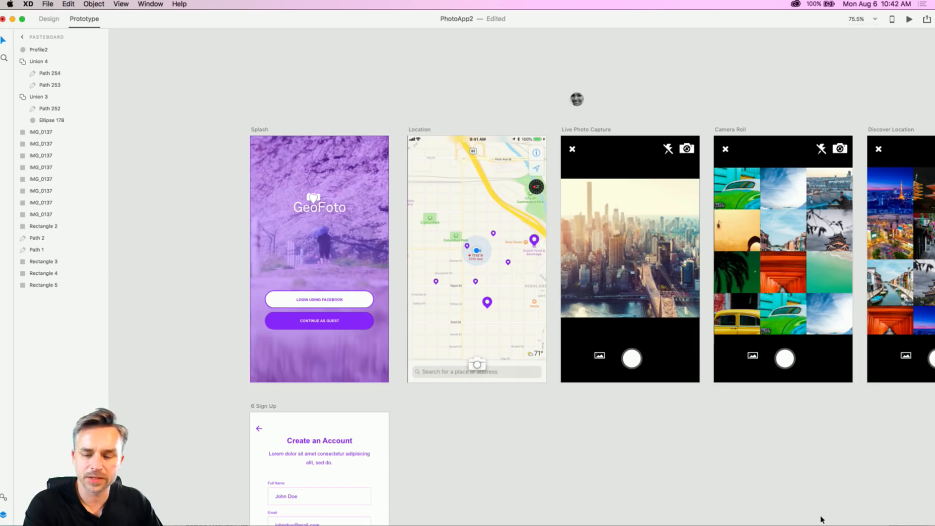
click(42, 20)
click(75, 22)
click(40, 22)
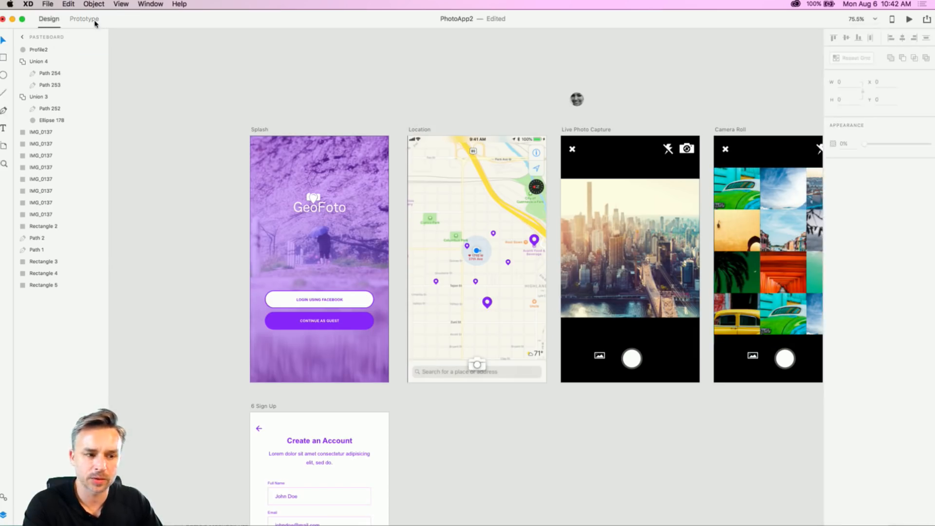
click(93, 22)
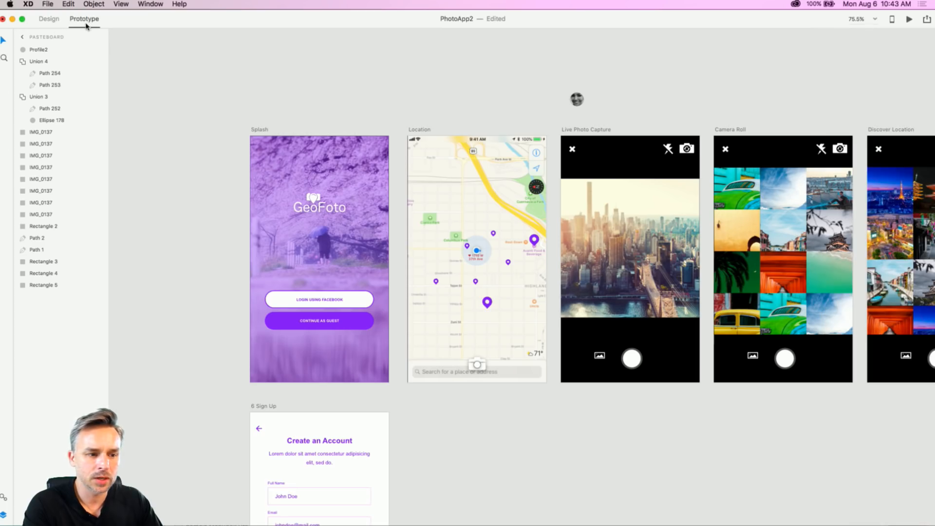
click(44, 20)
click(83, 21)
click(46, 19)
click(85, 21)
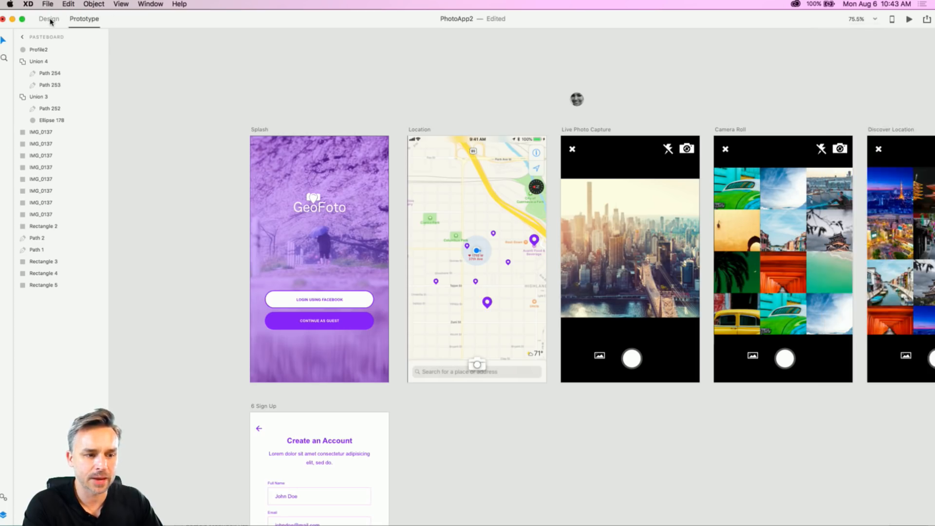
click(47, 20)
click(83, 20)
click(47, 20)
click(83, 21)
click(48, 20)
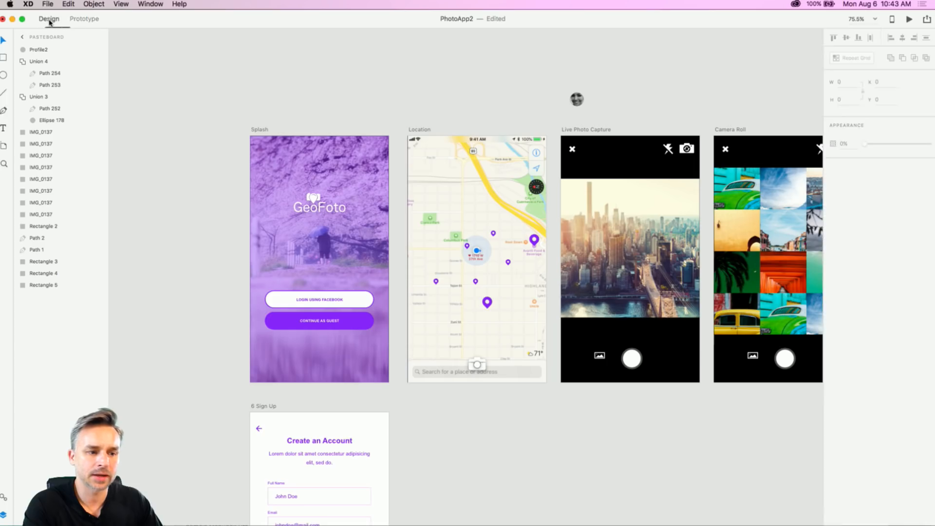
click(84, 21)
click(49, 21)
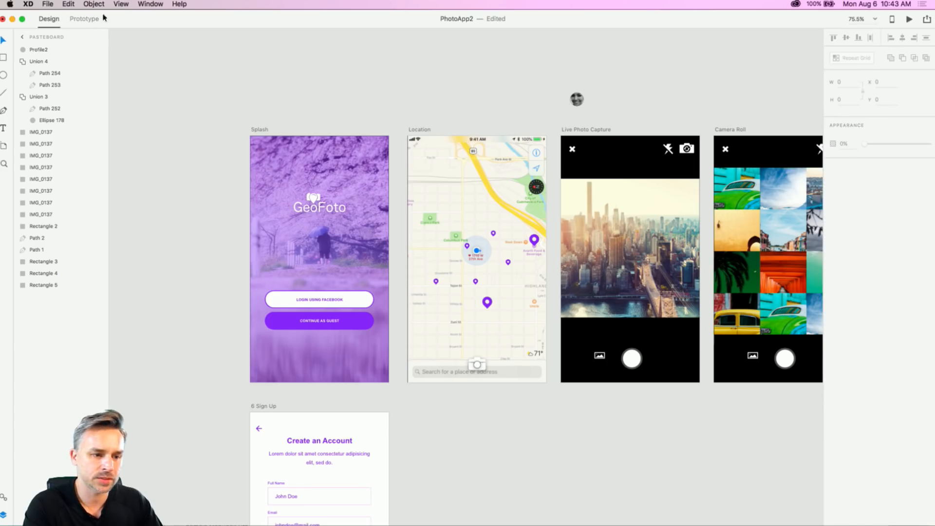
click(79, 19)
Step: Link the Continue as Guest button on the Splash artboard to the Location artboard as a transition
click(258, 131)
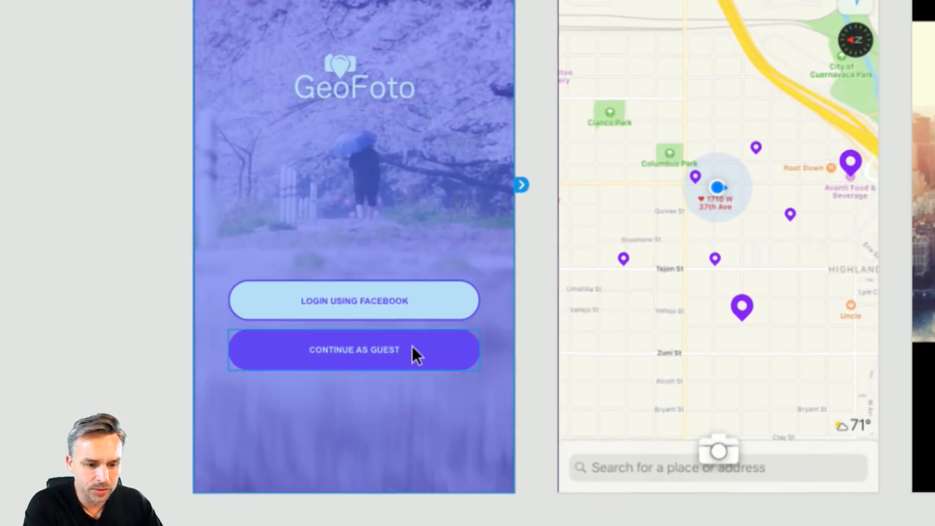
click(435, 349)
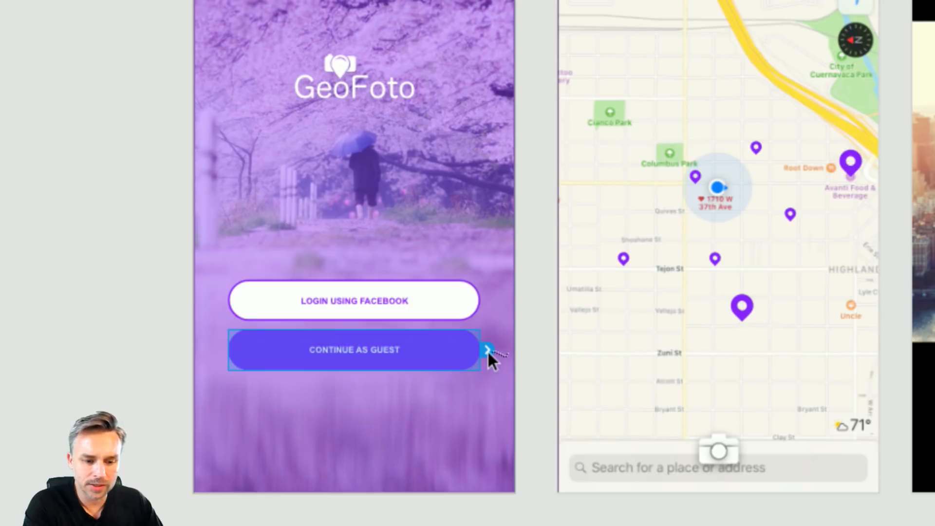
drag(487, 349, 587, 139)
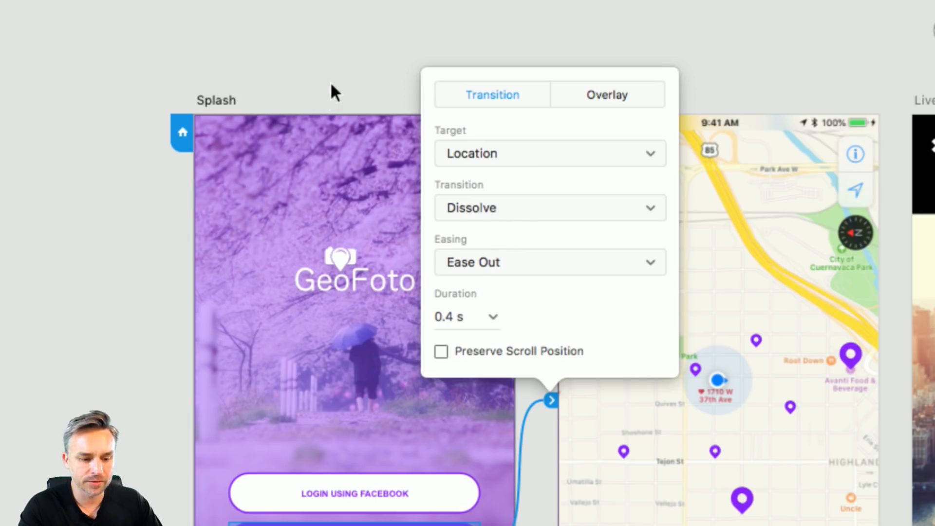
click(330, 92)
Step: Link the Login Using Facebook button on the Splash artboard to the 6 Sign Up artboard as a transition
scroll(355, 141, down, 10)
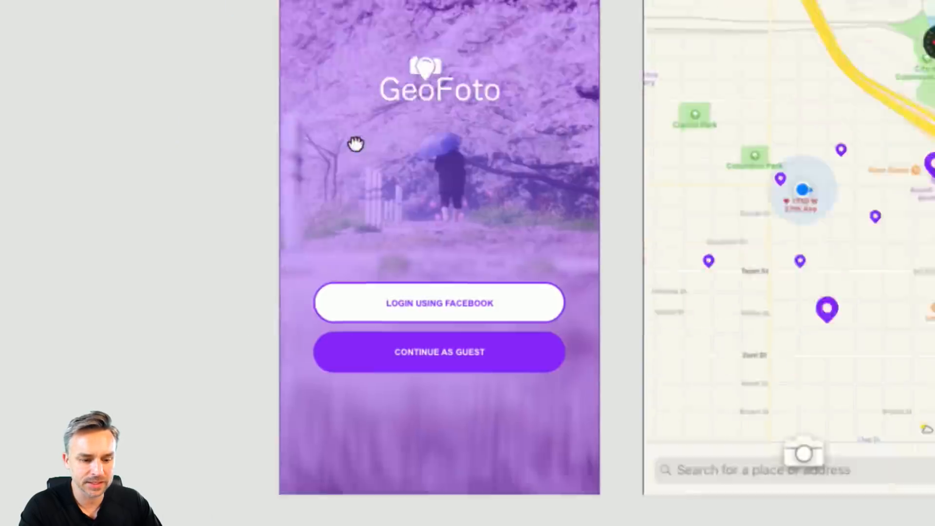
click(534, 104)
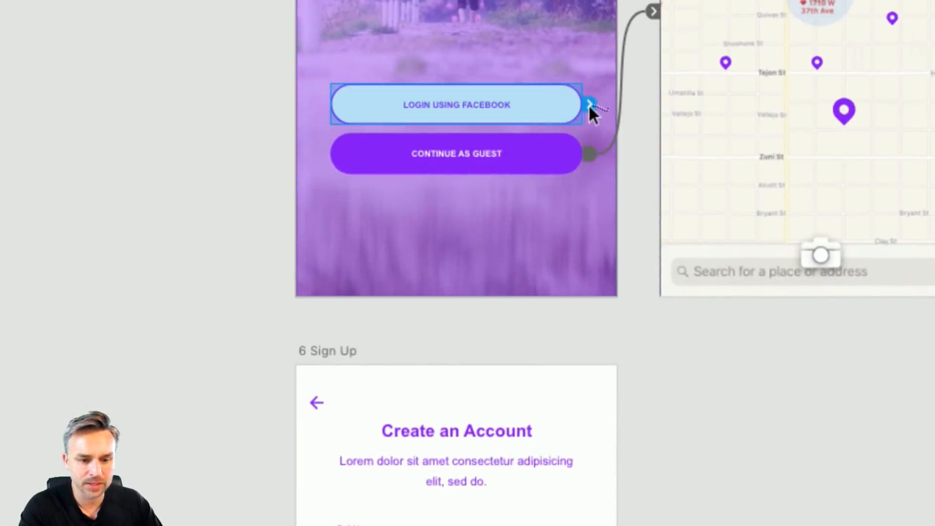
drag(588, 104, 586, 444)
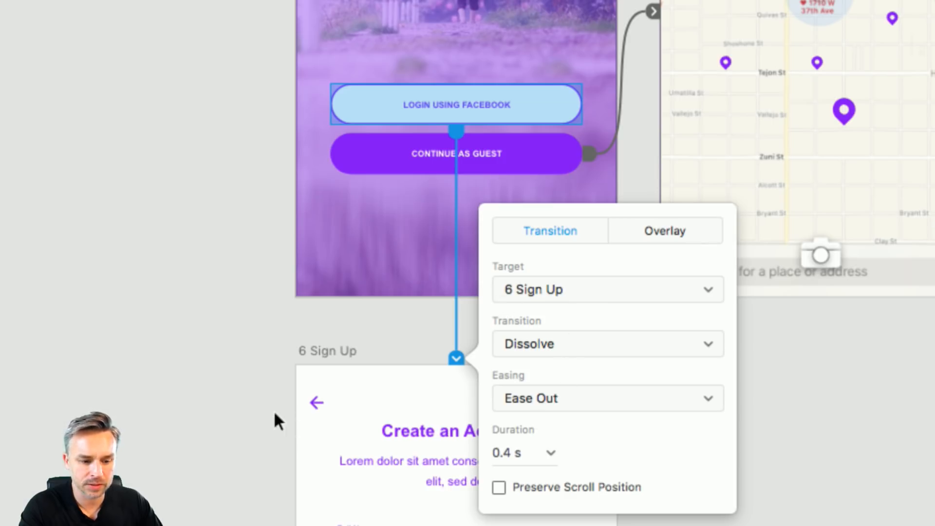
click(287, 404)
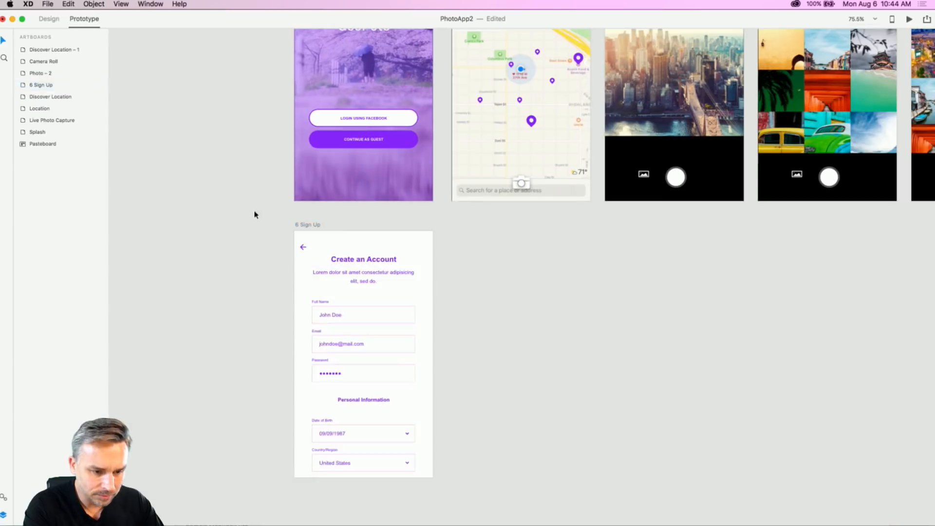
Step: In Design mode, add a borderless rectangle about 18 by 18 behind the back arrow path on the 6 Sign Up artboard
click(342, 405)
key(super+1)
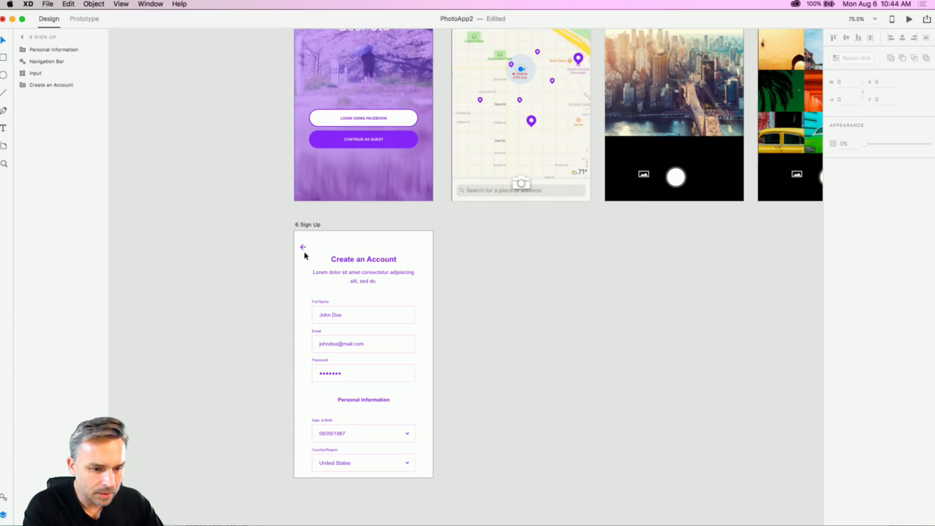
click(302, 249)
double_click(302, 249)
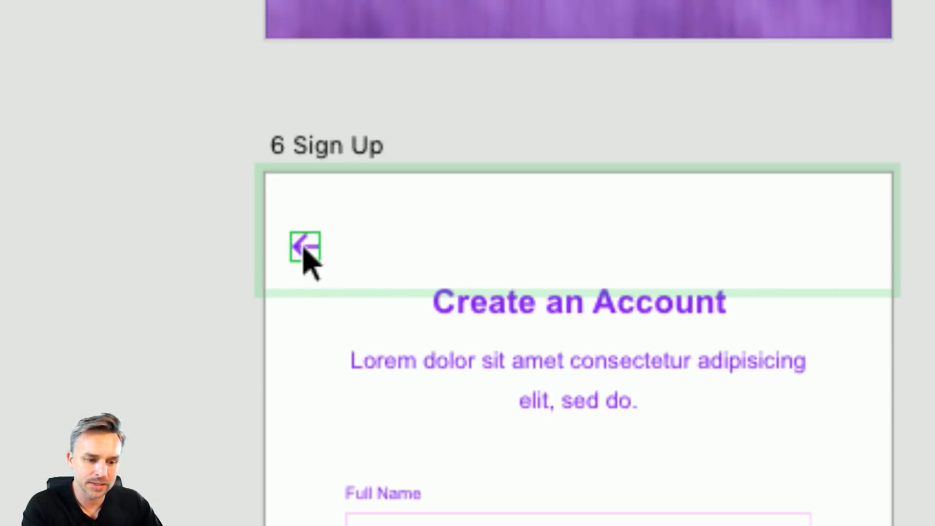
click(304, 252)
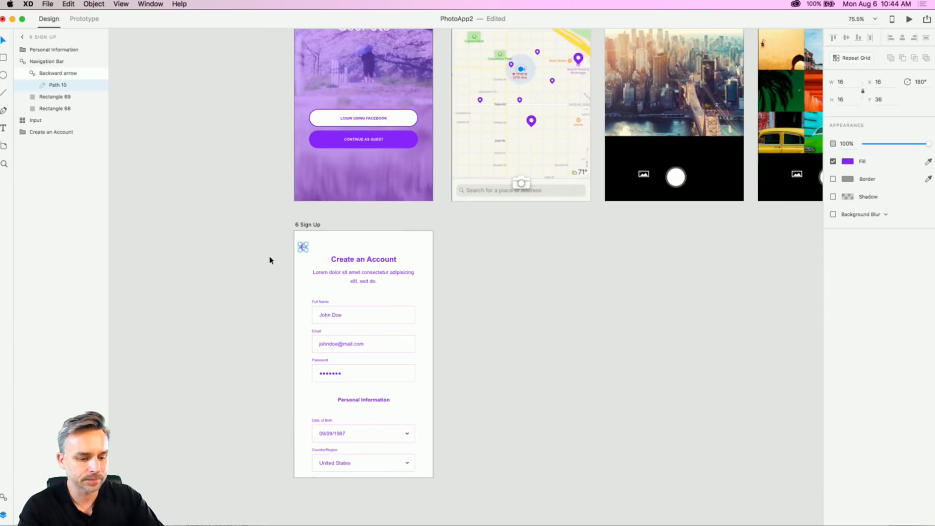
key(super+3)
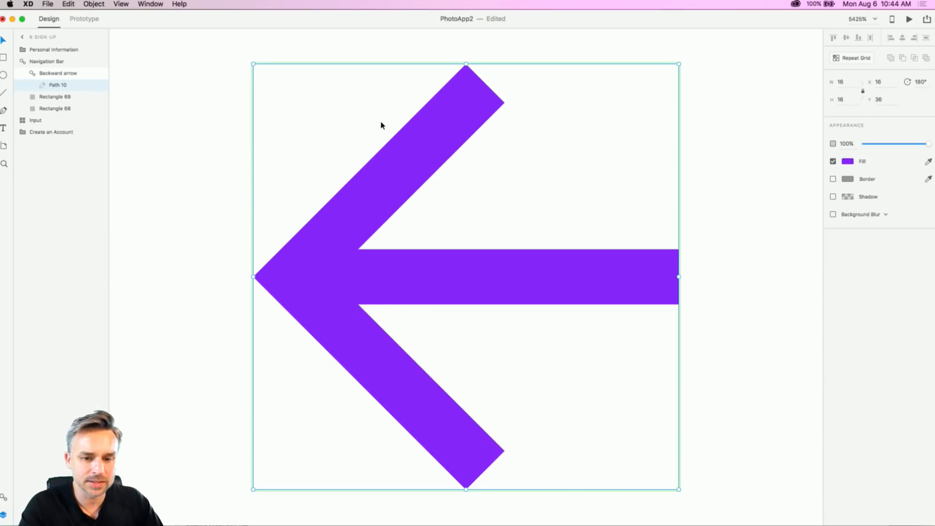
click(4, 60)
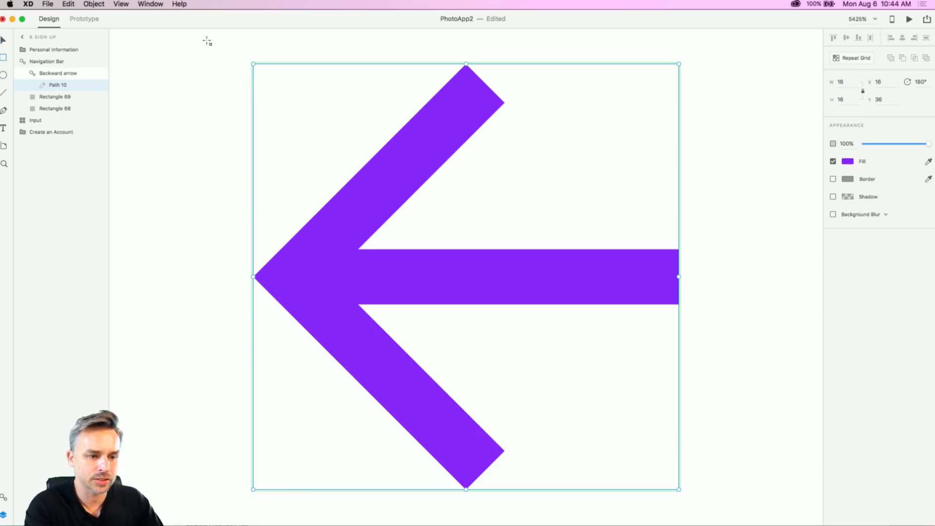
drag(207, 42, 773, 519)
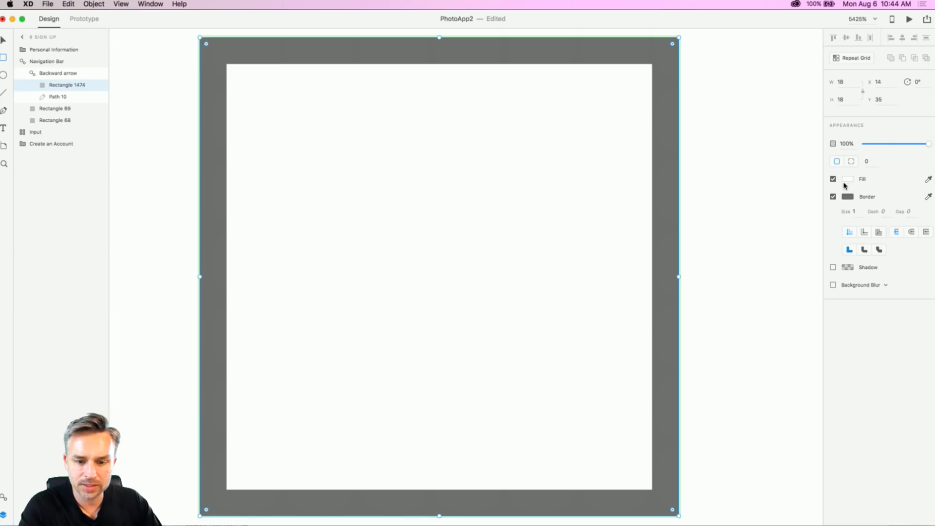
click(832, 196)
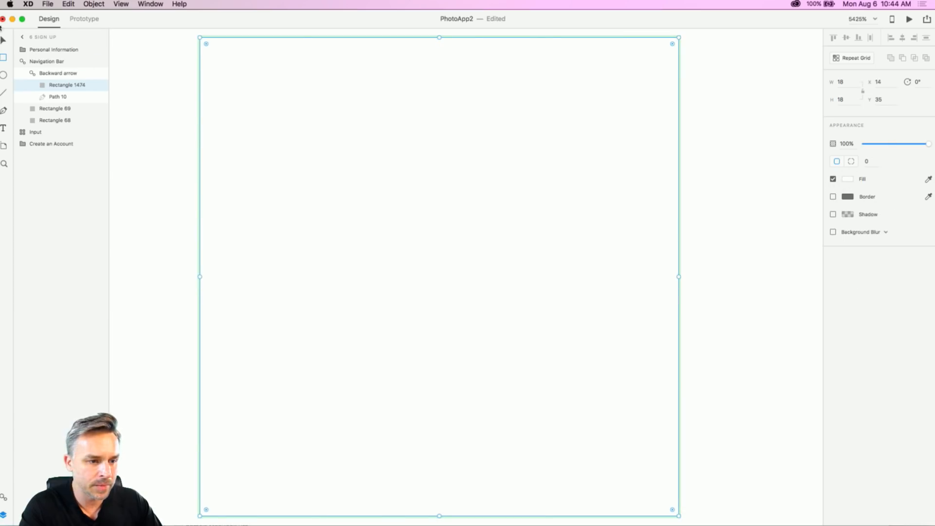
drag(52, 85, 73, 105)
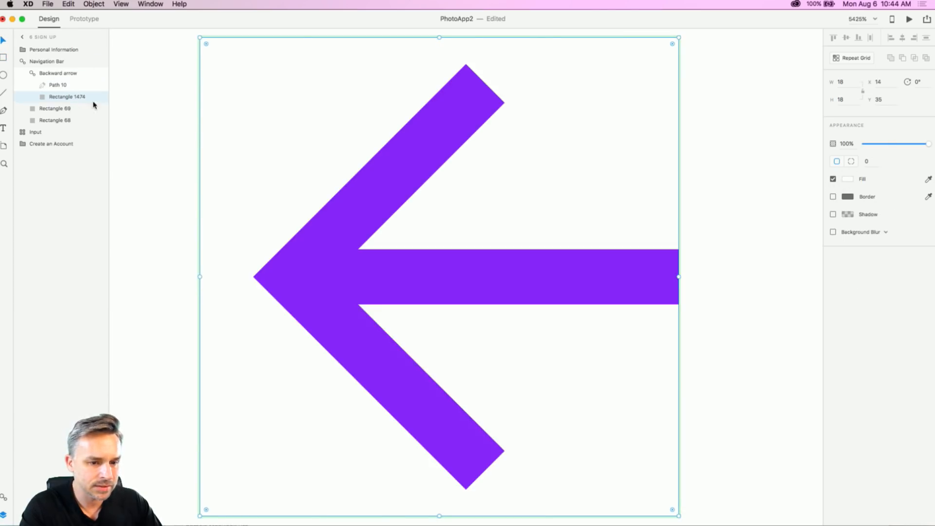
key(Right)
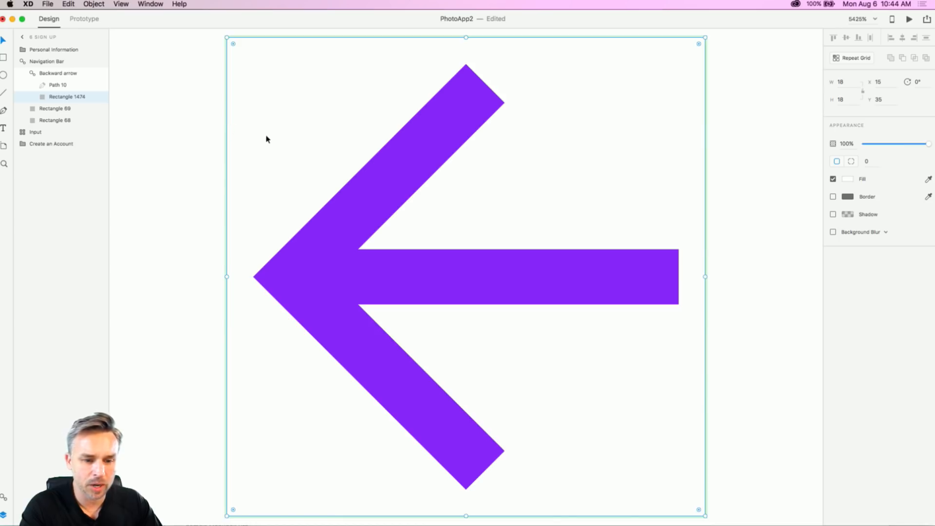
Step: Set the width and height of the rectangle behind the back arrow to 44
key(super+minus)
key(super+minus)
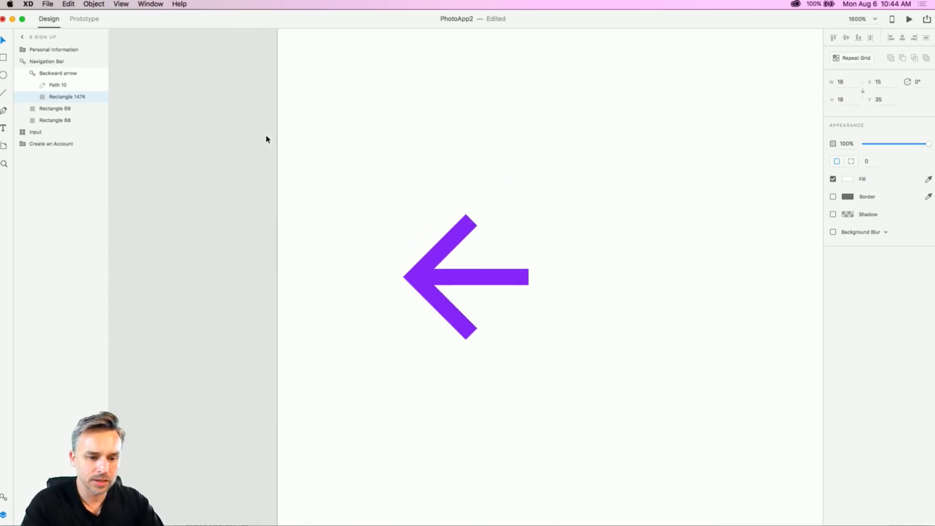
click(843, 83)
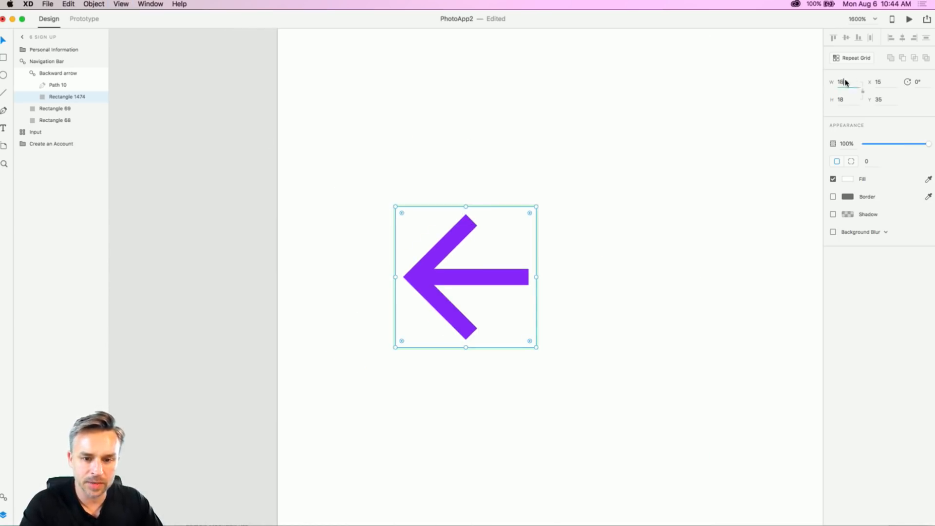
text(44)
key(Tab)
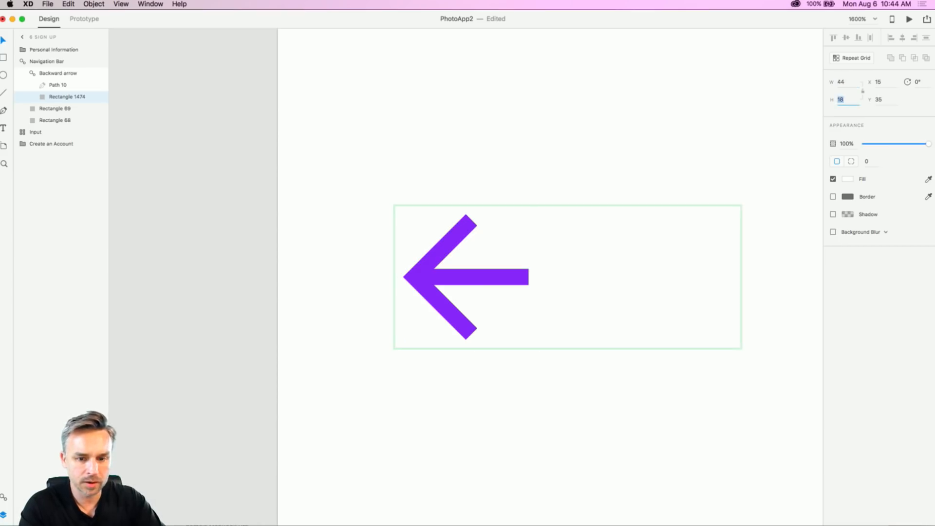
key(Return)
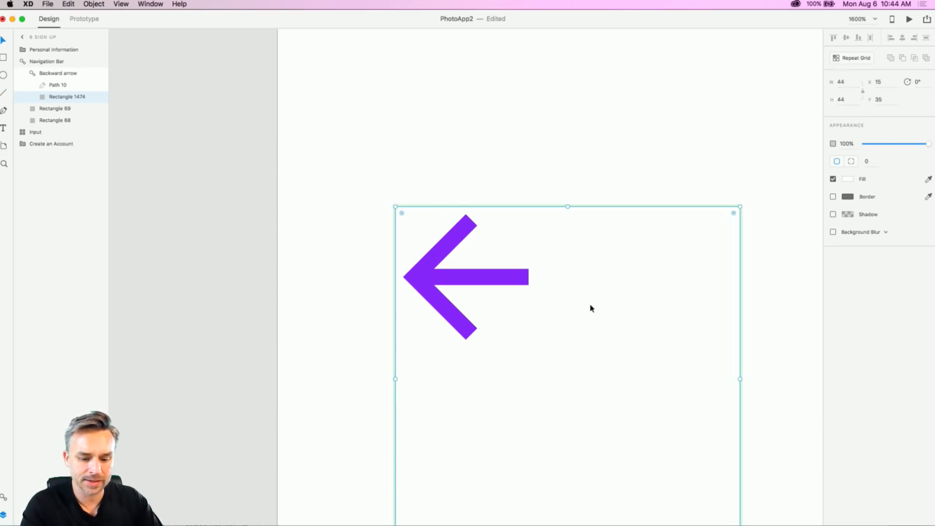
Step: Centre the rectangle around the back arrow at X 2, Y 22 and set its opacity to 0%
key(super+minus)
drag(589, 359, 499, 310)
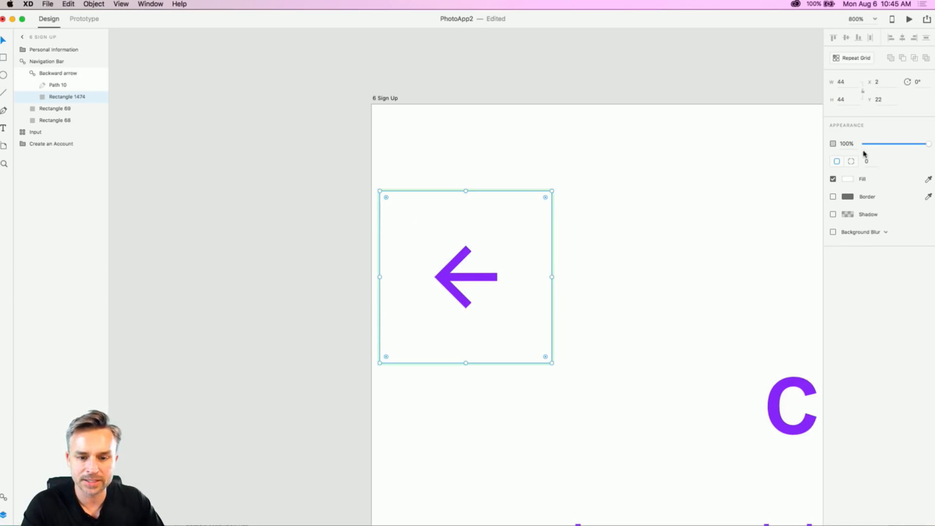
drag(894, 146, 864, 147)
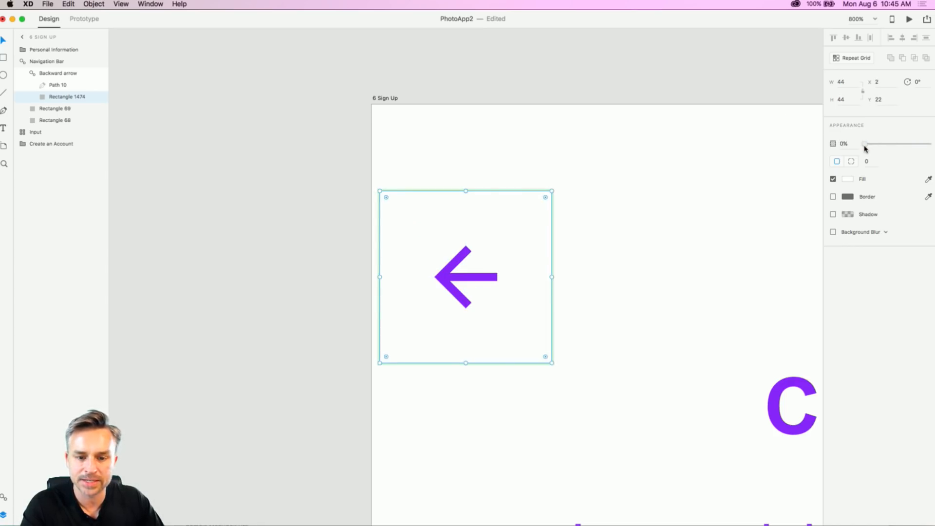
click(275, 98)
Step: Ungroup the Navigation Bar symbol on the 6 Sign Up artboard so the back arrow can be selected separately
click(416, 259)
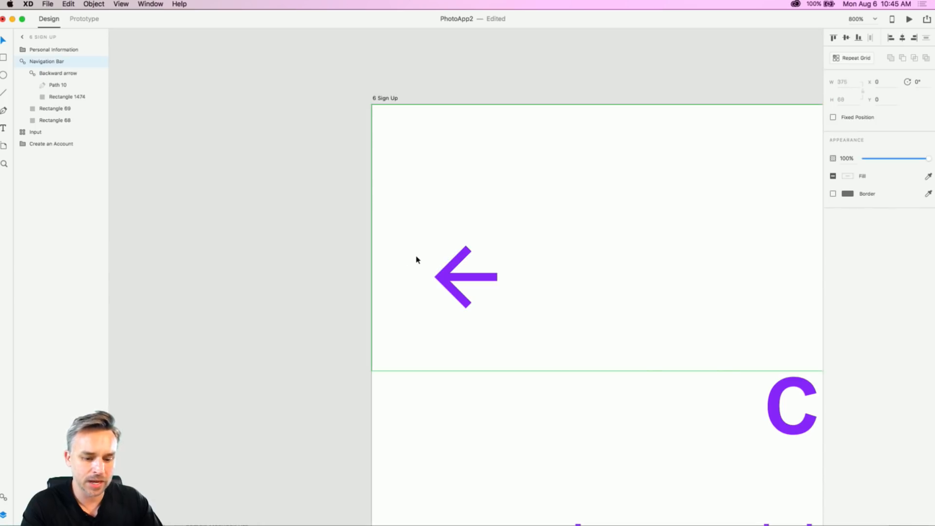
key(super+minus)
drag(573, 271, 399, 216)
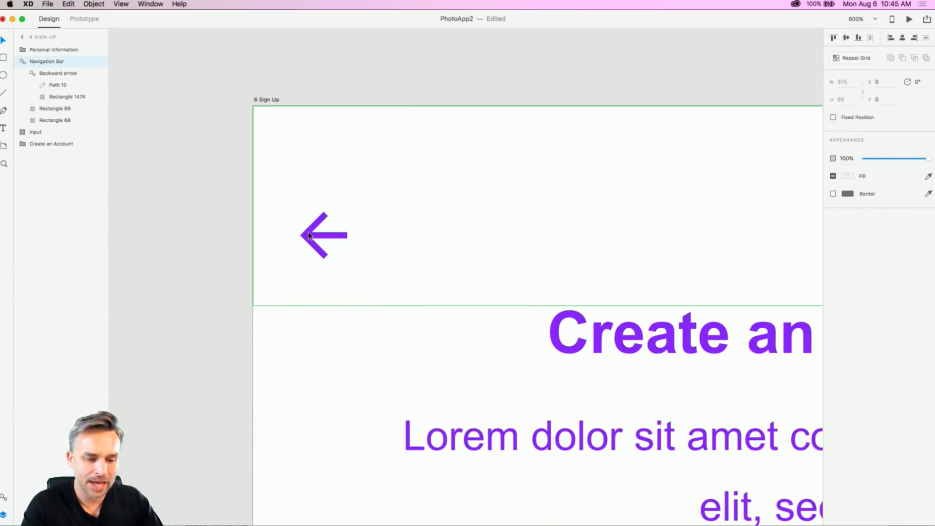
double_click(309, 235)
click(293, 79)
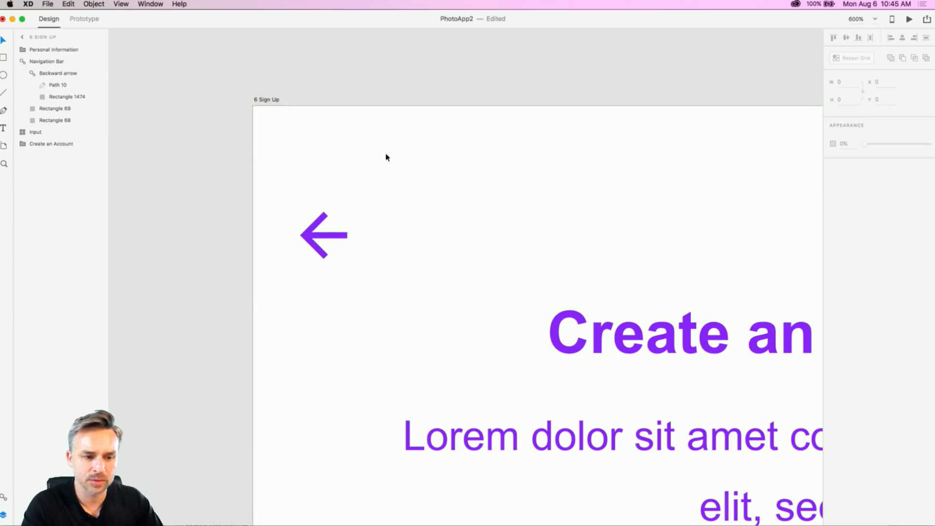
click(306, 239)
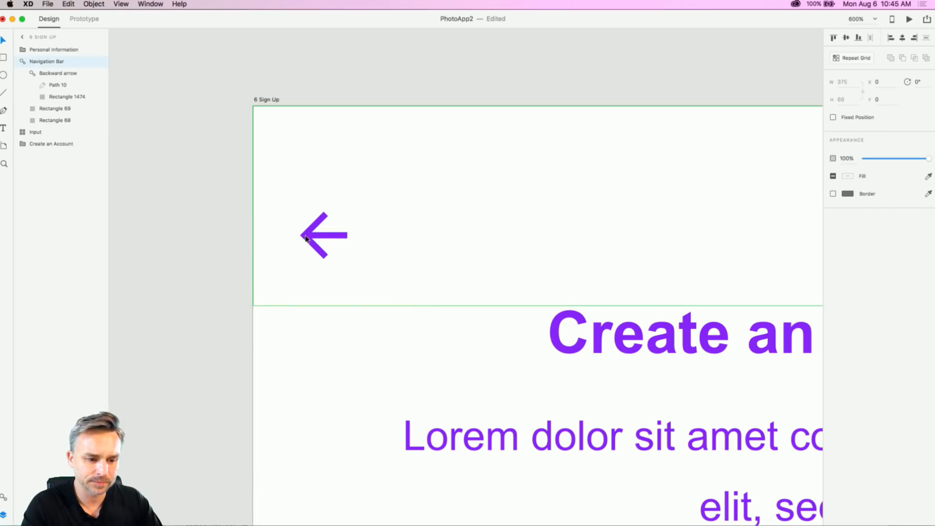
right_click(306, 238)
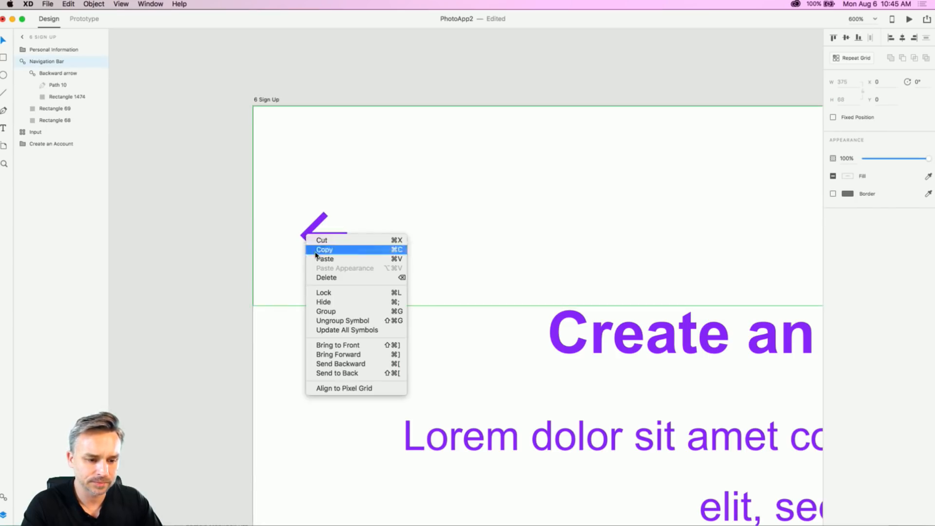
click(317, 320)
key(super+minus)
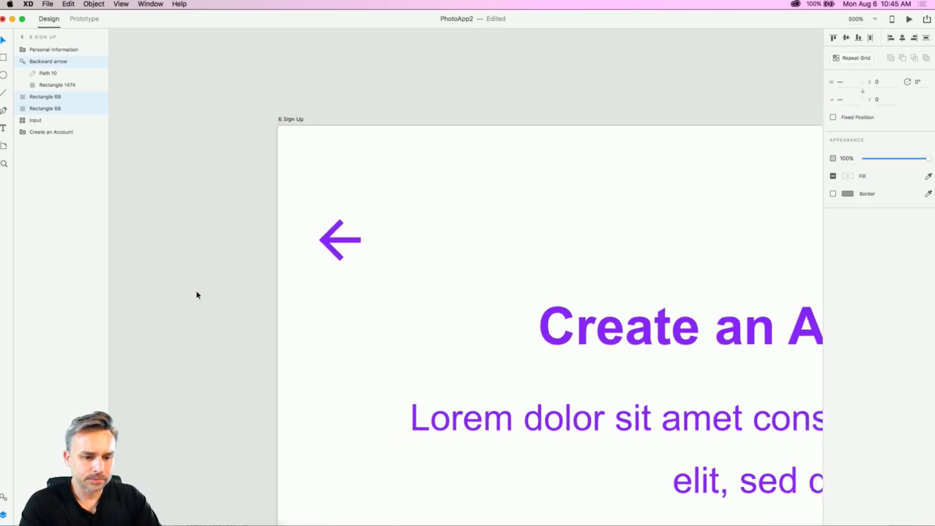
Step: In Prototype mode, link the back arrow on the 6 Sign Up artboard to the Splash artboard as a transition
click(74, 20)
click(422, 258)
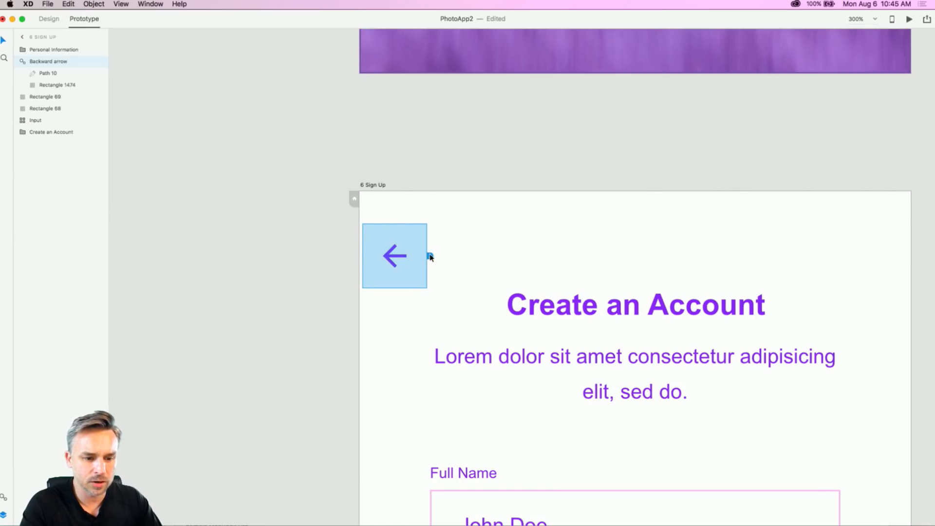
drag(431, 257, 448, 49)
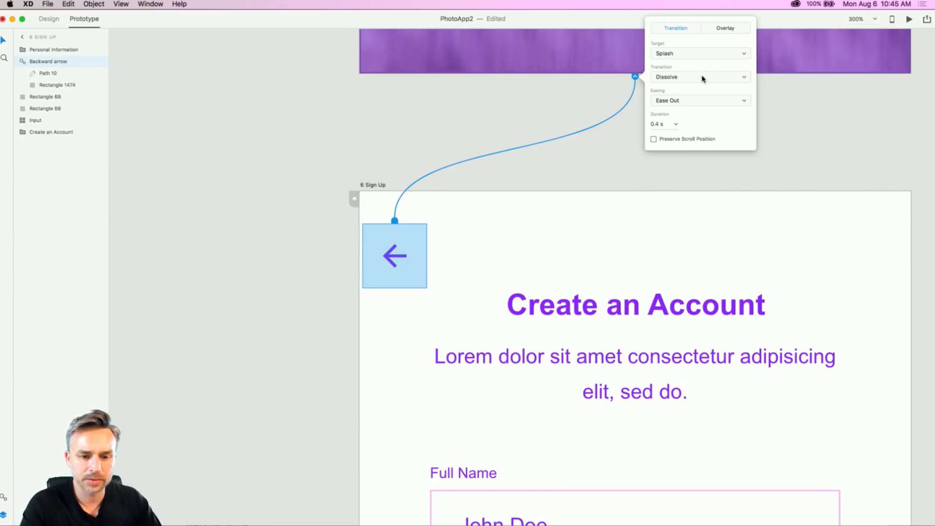
click(390, 131)
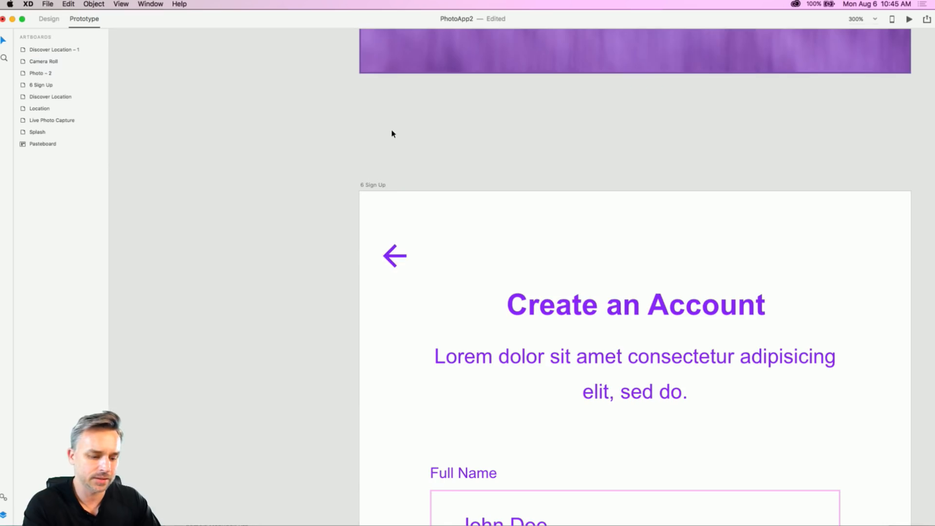
click(387, 261)
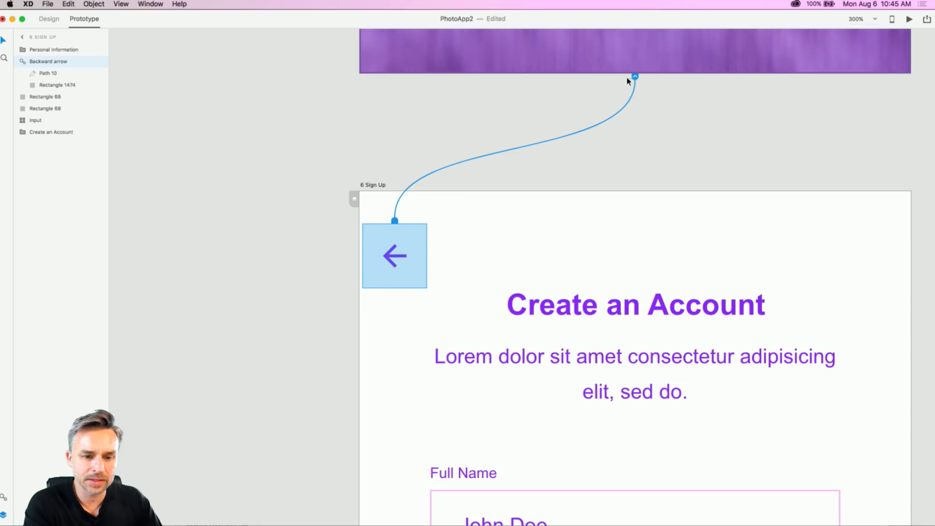
Step: Remove the link between the Sign Up back arrow and Splash, and set the arrow's transition target to Previous Artboard
drag(636, 77, 395, 258)
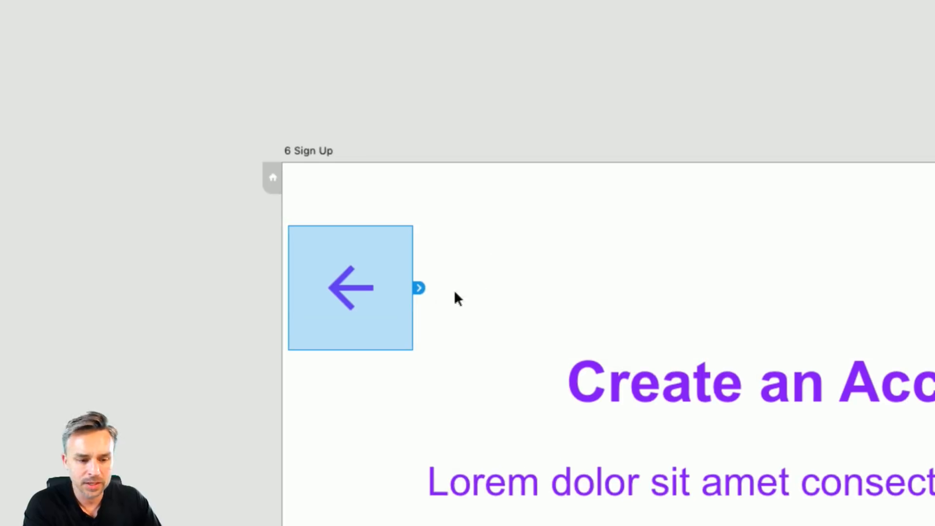
right_click(416, 287)
click(338, 288)
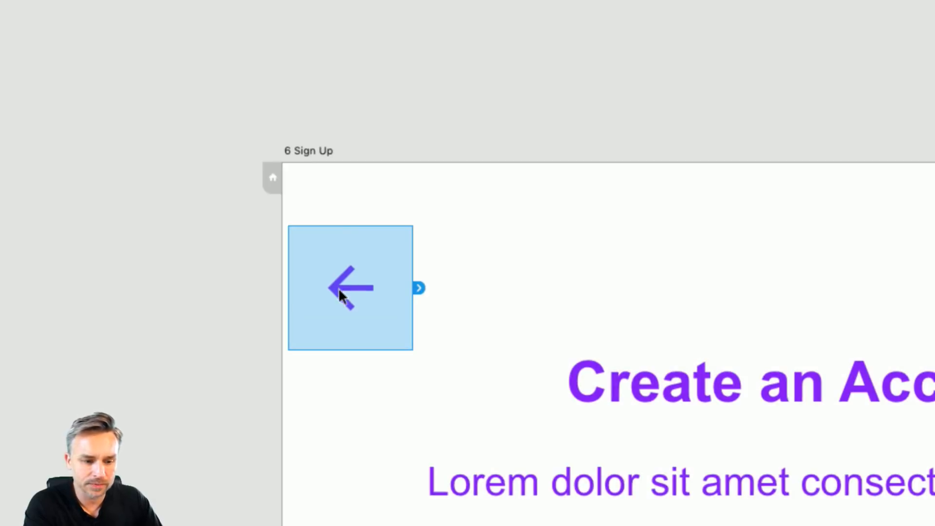
click(419, 288)
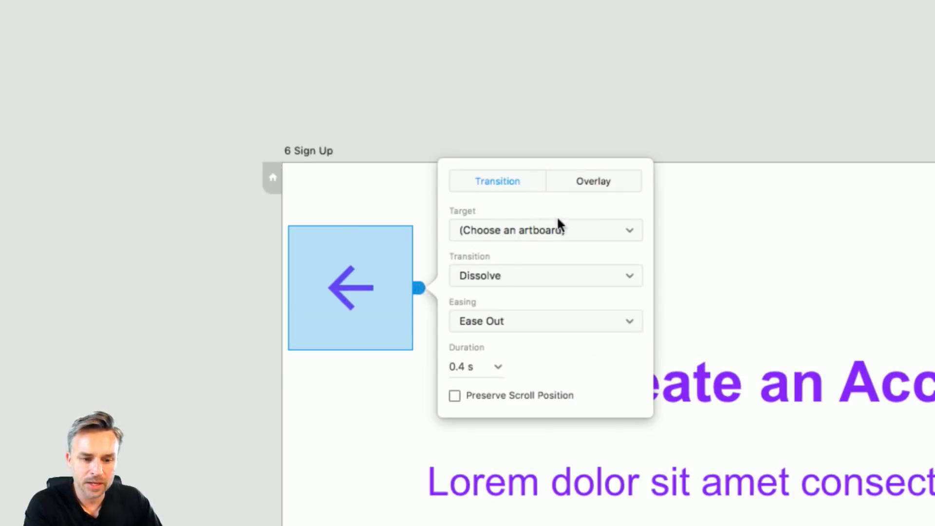
click(575, 229)
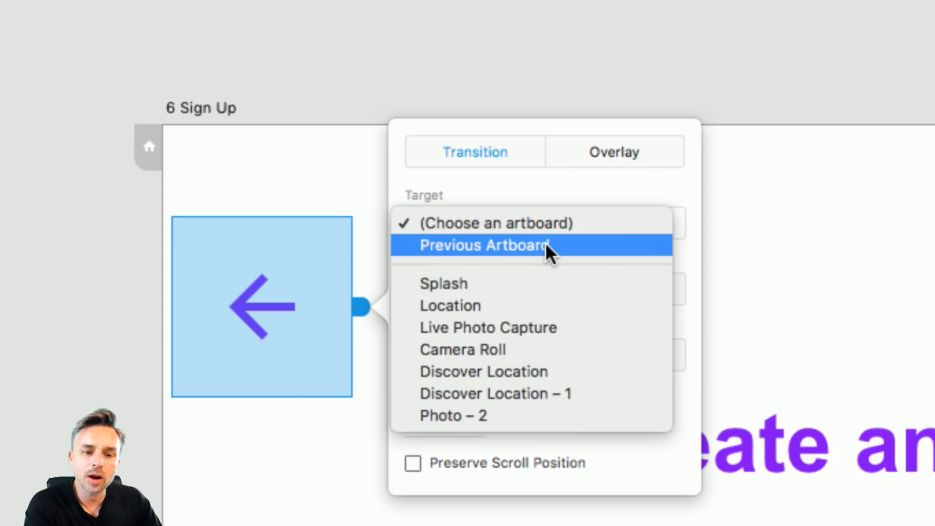
click(545, 242)
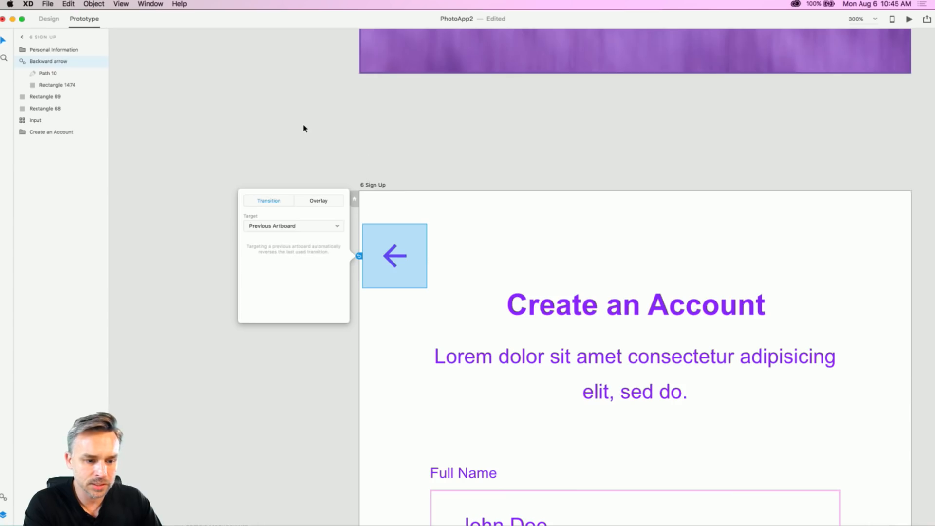
click(315, 133)
Step: Link the camera icon on the Location artboard to Live Photo Capture with a Slide Left transition
key(super+minus)
key(super+minus)
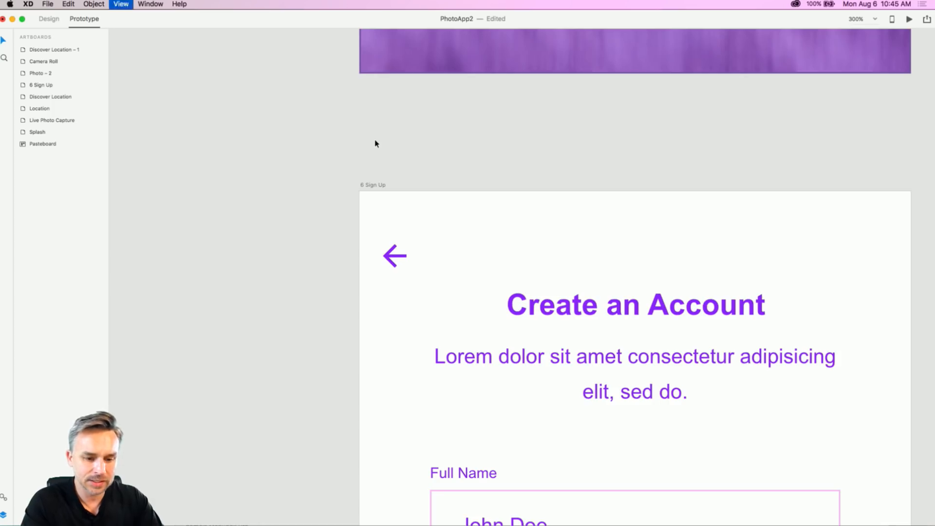
drag(497, 135, 258, 317)
scroll(553, 222, up, 5)
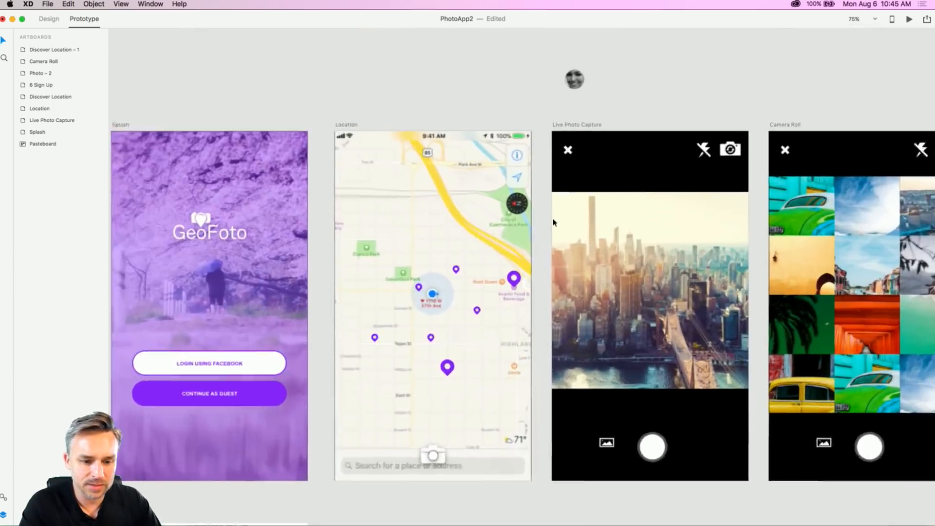
drag(375, 219, 286, 146)
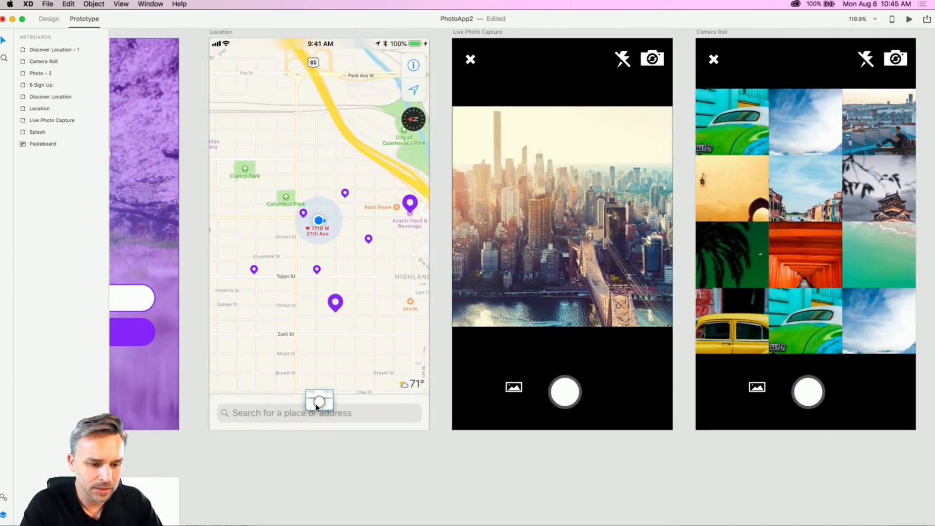
click(315, 401)
drag(337, 402, 471, 228)
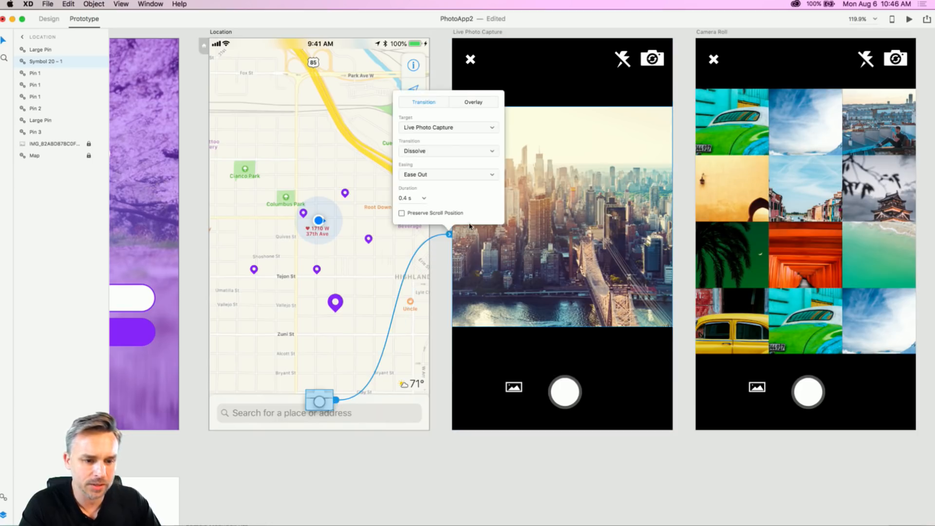
click(417, 152)
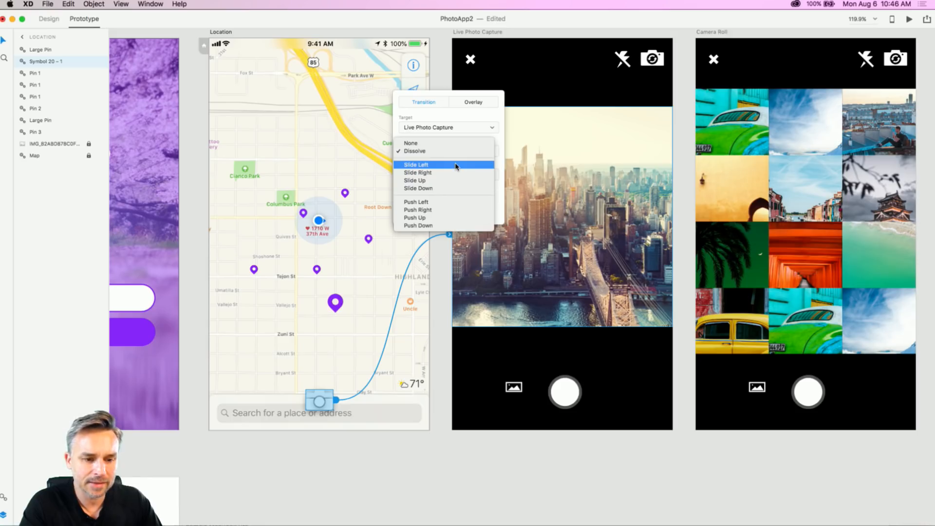
click(455, 165)
click(441, 69)
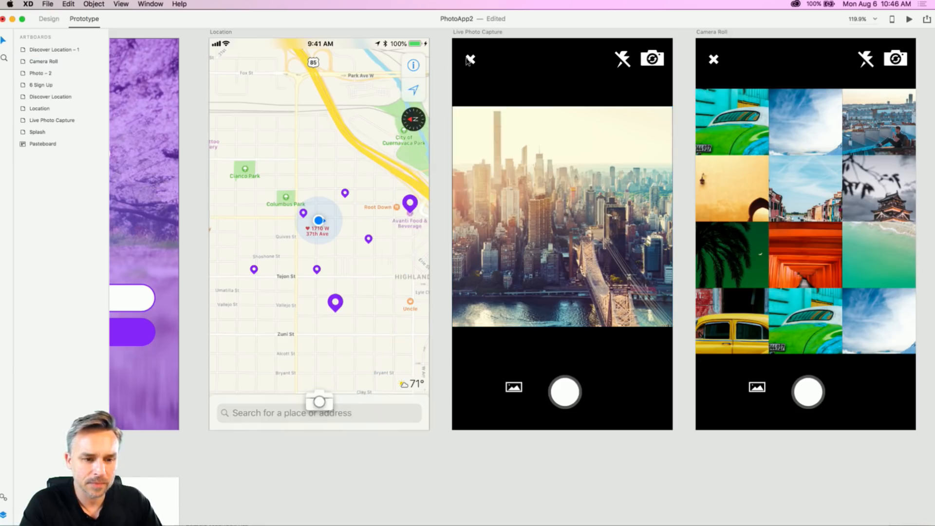
Step: Change the transition from the Location camera icon to Live Photo Capture to Slide Up
click(318, 401)
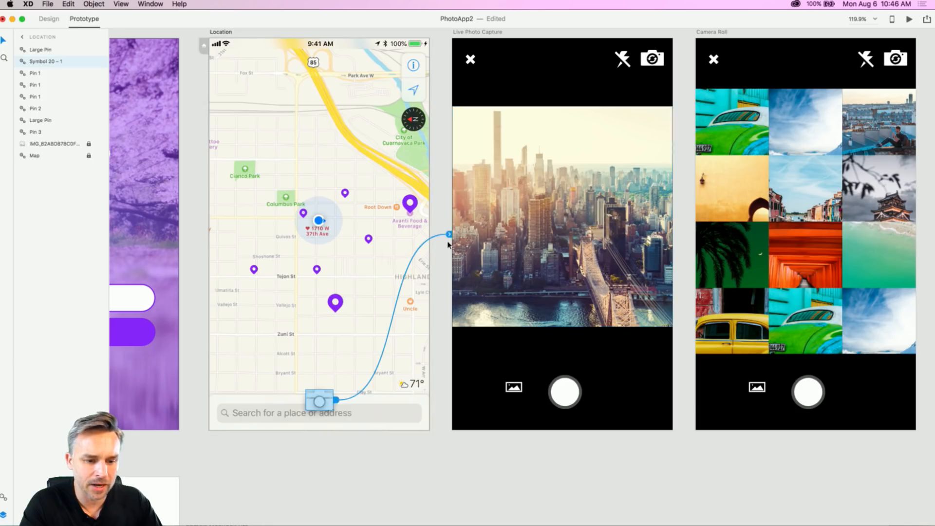
click(450, 236)
click(452, 153)
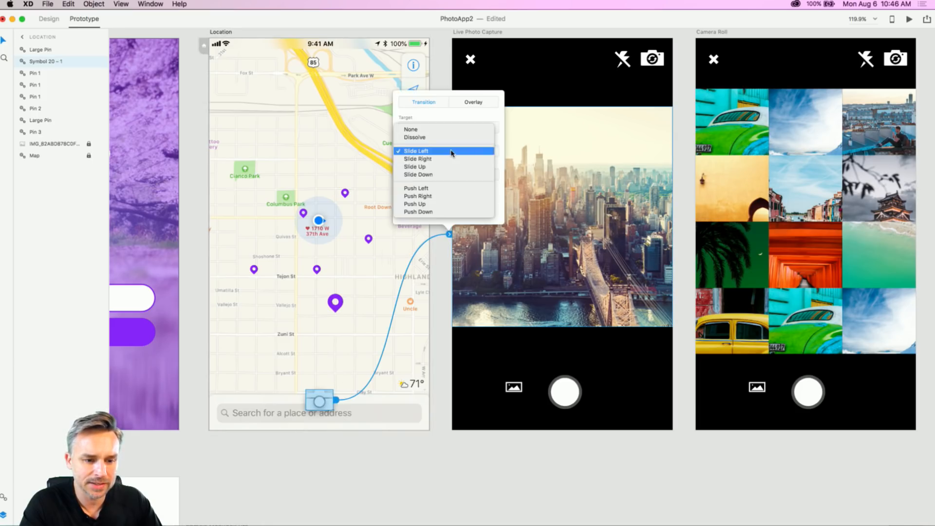
click(453, 167)
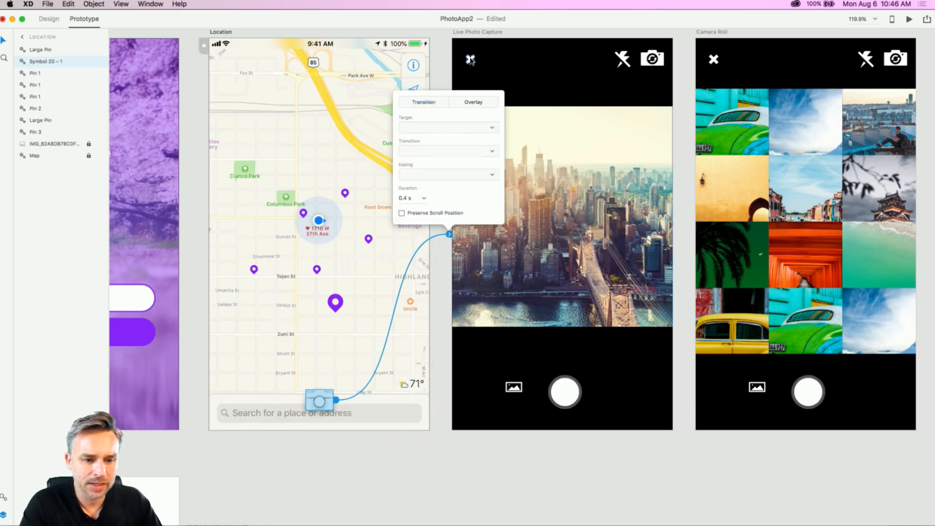
Step: Link the close icon on Live Photo Capture to the Location artboard with a Slide Down transition
click(471, 59)
drag(480, 60, 348, 215)
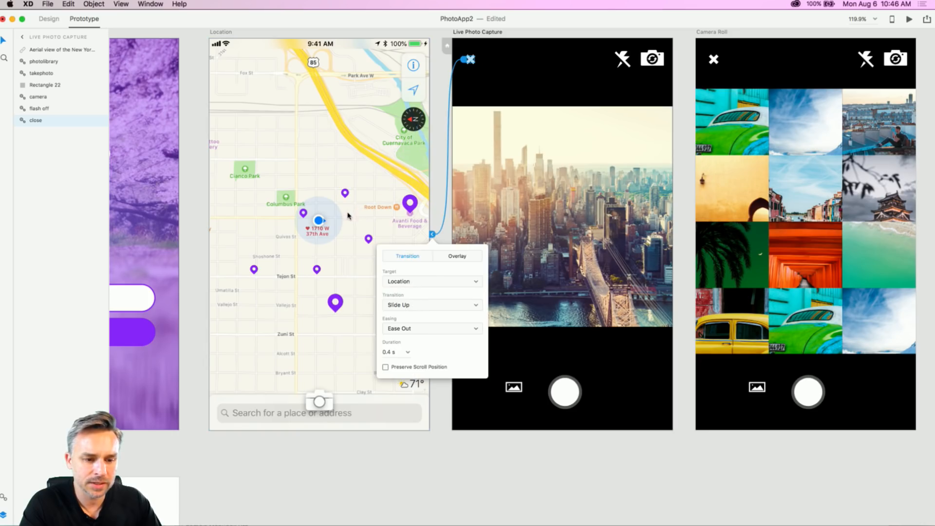
click(429, 309)
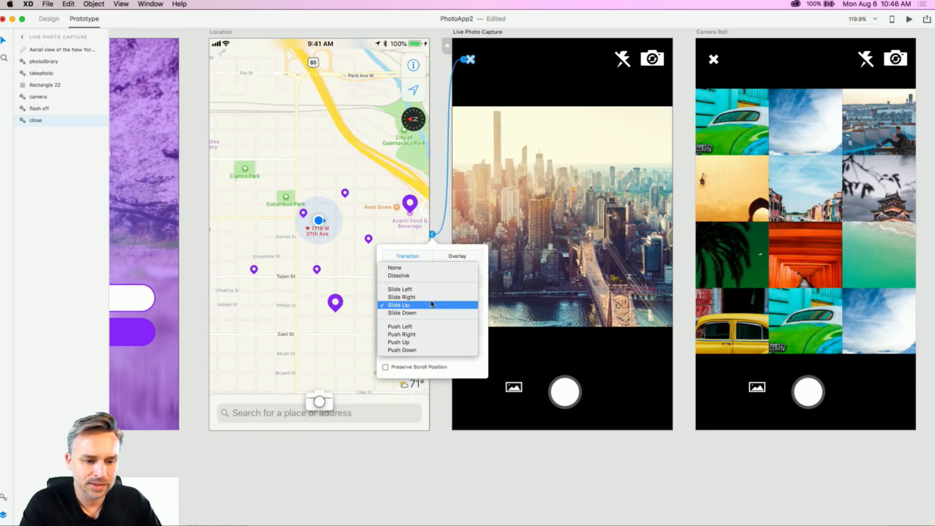
click(428, 313)
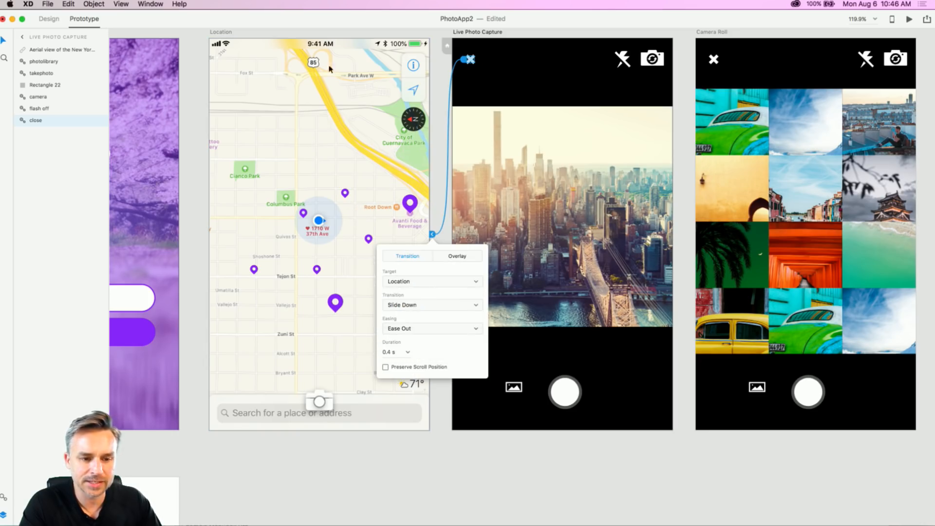
click(466, 470)
Step: Link the photo library icon on Live Photo Capture to the Camera Roll artboard with a Slide Up transition
drag(430, 249, 241, 293)
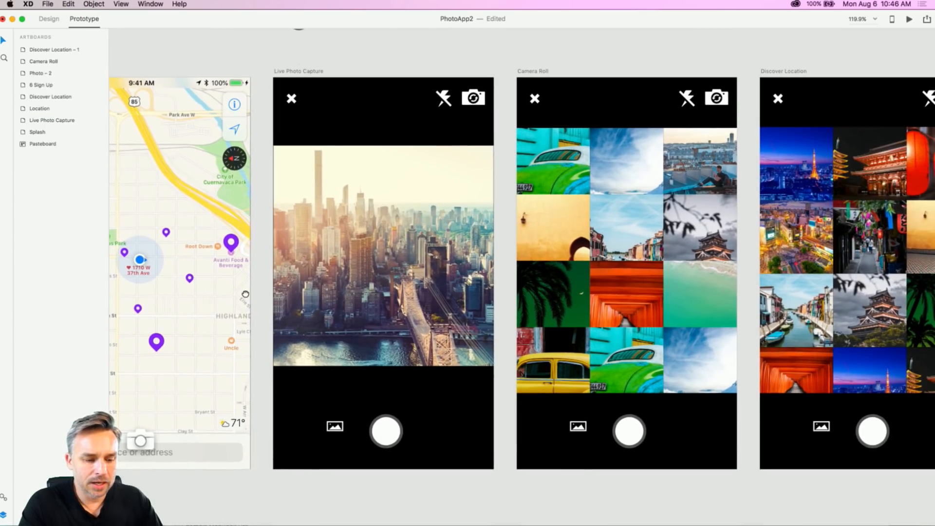
click(334, 428)
drag(345, 429, 535, 273)
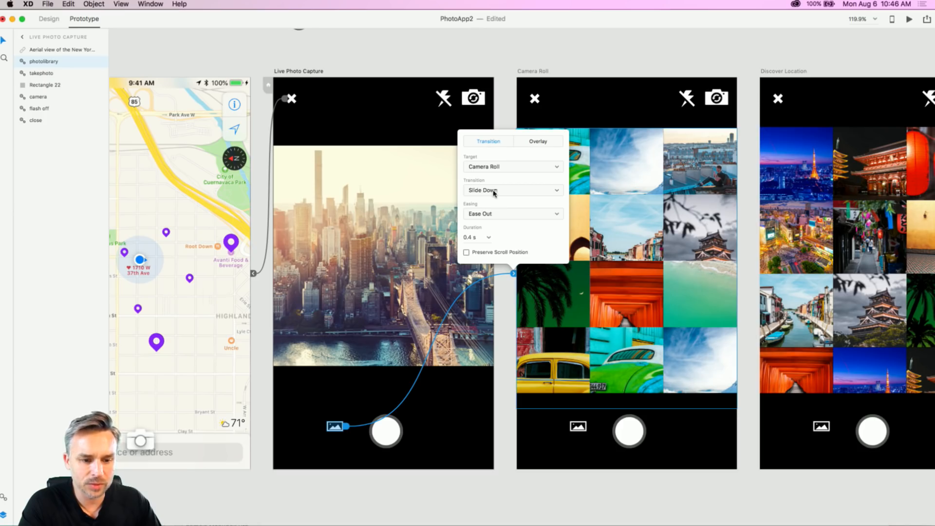
click(498, 191)
click(500, 183)
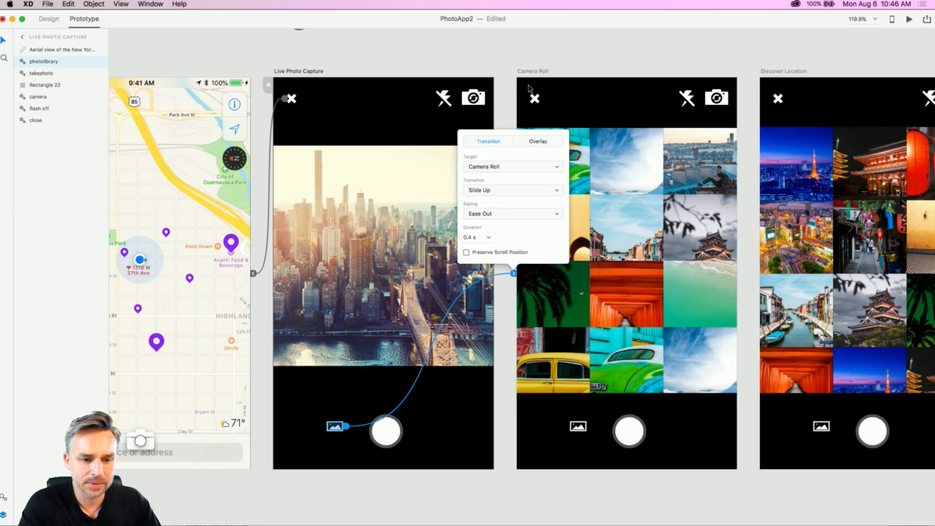
Step: Link the close icon on Camera Roll to the Live Photo Capture artboard with a Slide Down transition
click(534, 98)
drag(546, 103, 436, 389)
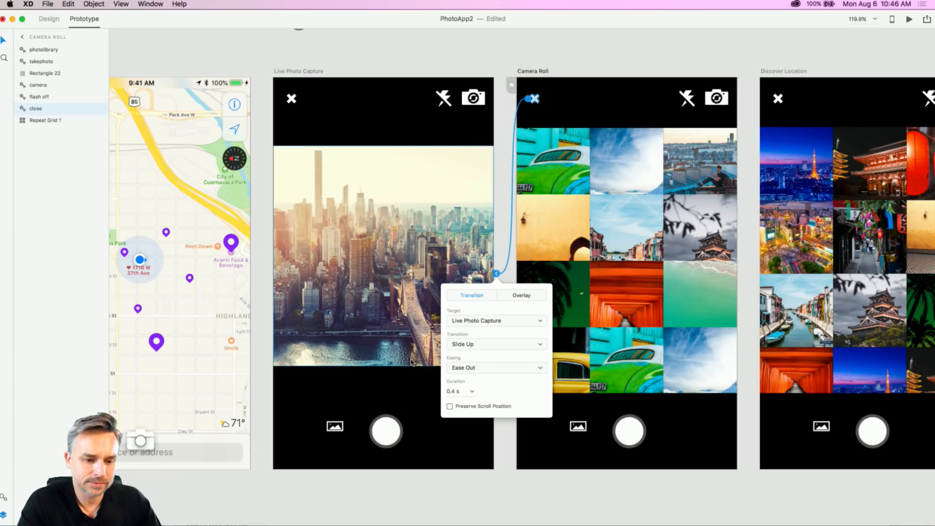
click(465, 345)
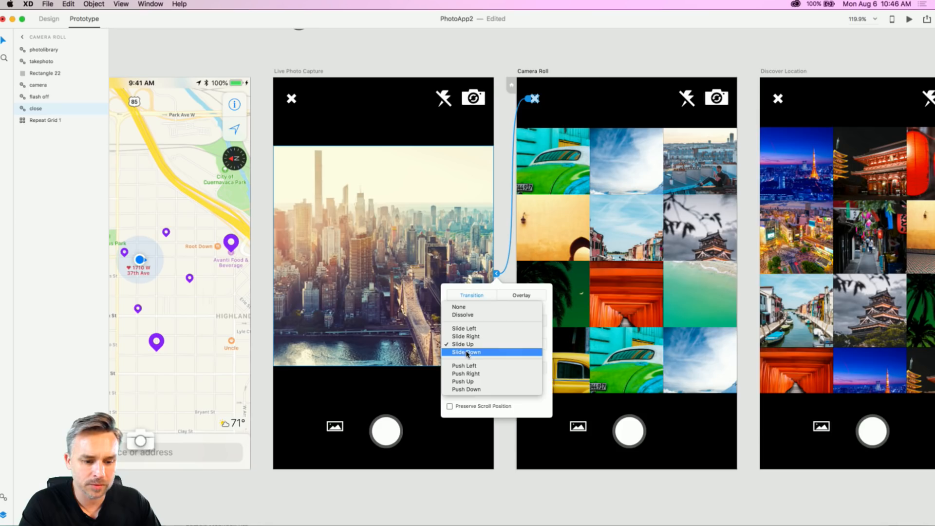
click(465, 352)
click(481, 62)
Step: Link the large pin at Avanti Food & Beverage on the Location map to the Discover Location artboard with a Dissolve transition
drag(501, 58, 314, 63)
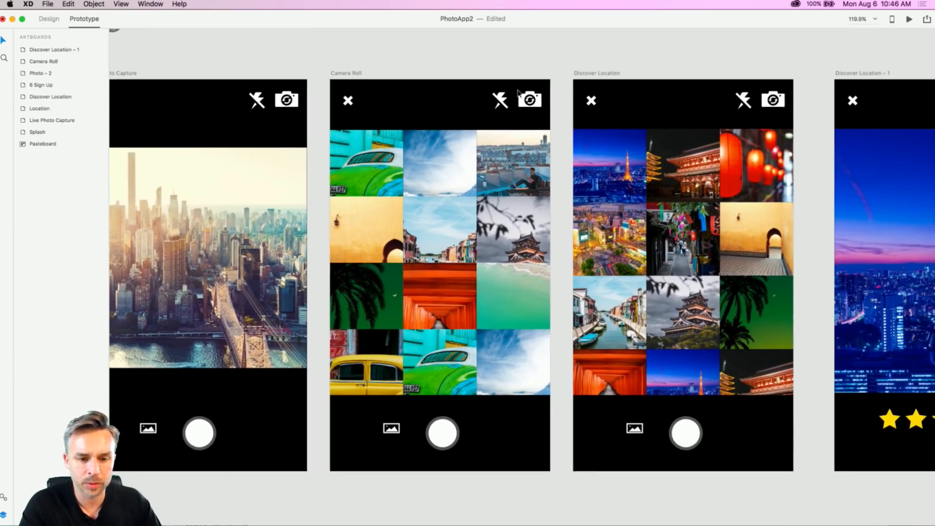
drag(534, 96, 768, 89)
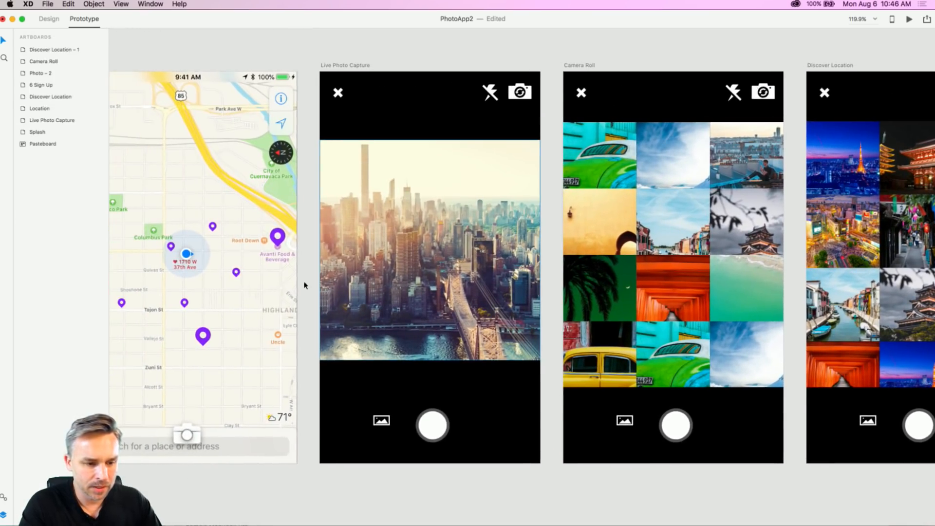
click(278, 237)
drag(290, 237, 818, 204)
scroll(495, 132, right, 10)
scroll(494, 132, down, 1)
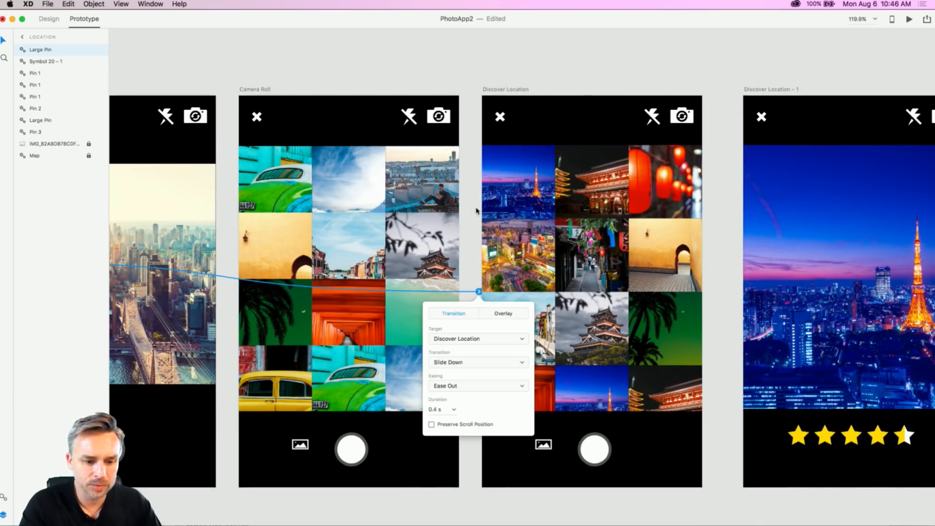
click(486, 363)
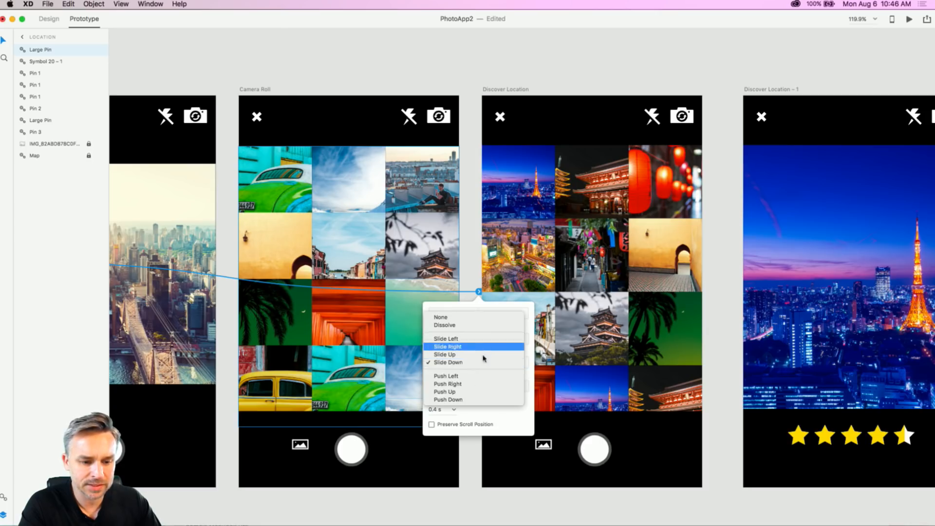
click(476, 324)
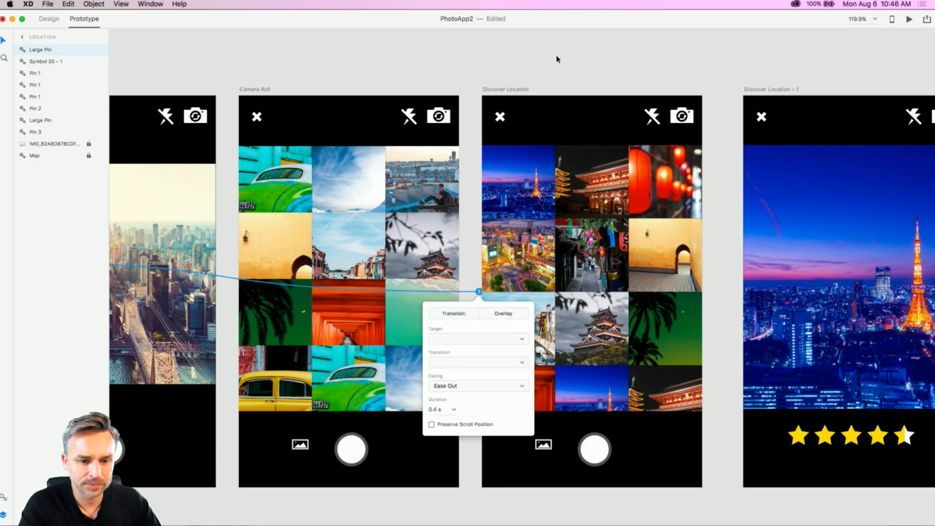
click(557, 59)
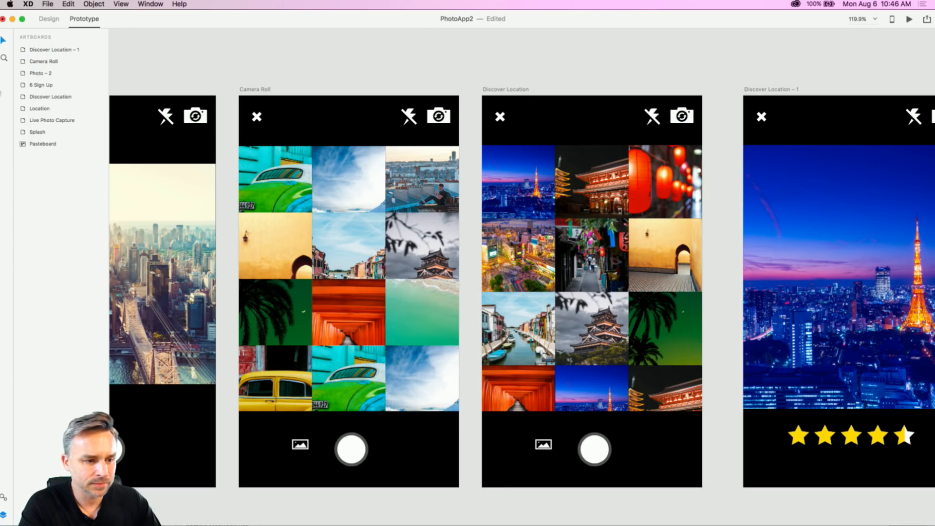
Step: Select the Tokyo Tower photo inside the Discover Location repeat grid and link it to Discover Location – 1 with a Dissolve transition
click(48, 19)
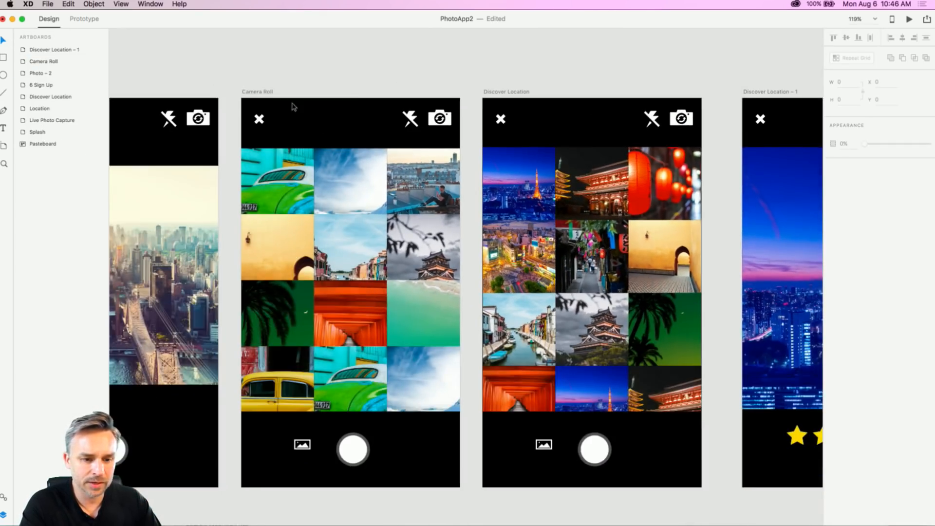
drag(610, 110, 399, 107)
scroll(399, 106, down, 2)
double_click(330, 174)
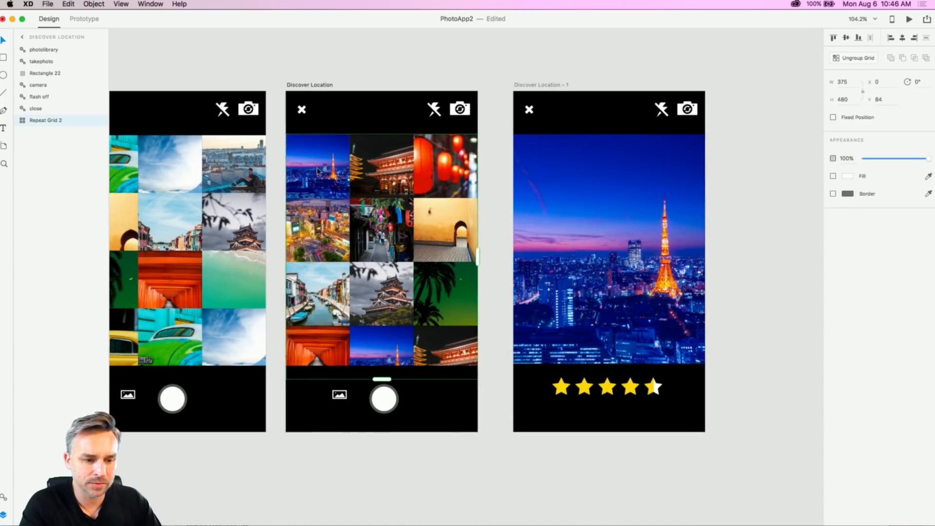
click(362, 70)
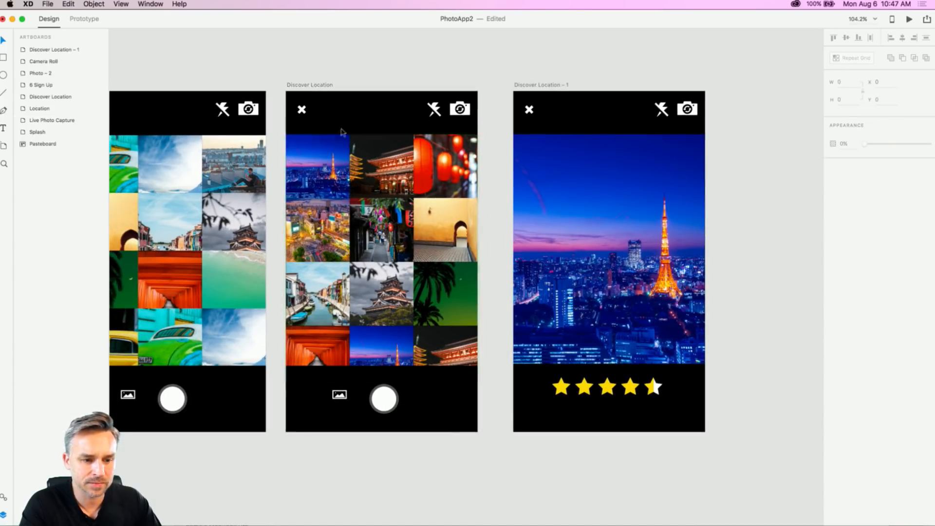
double_click(311, 170)
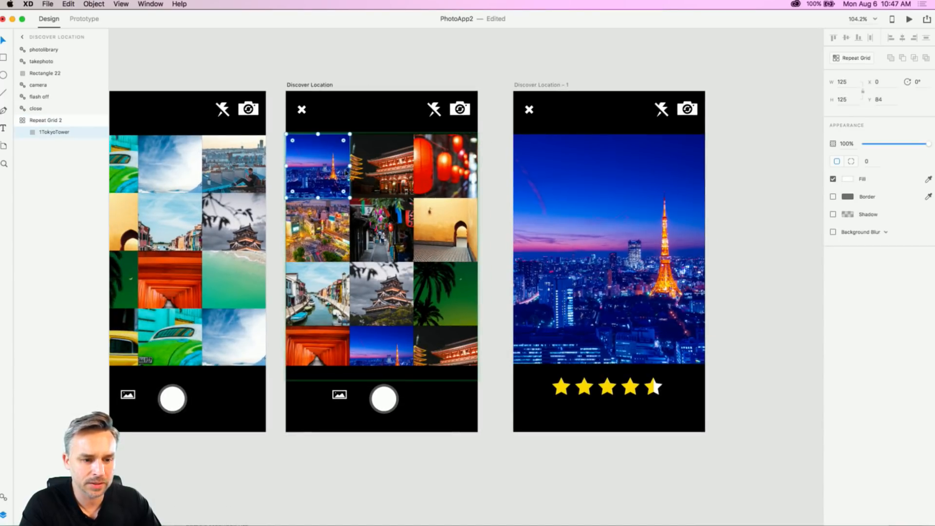
click(78, 20)
drag(353, 167, 596, 220)
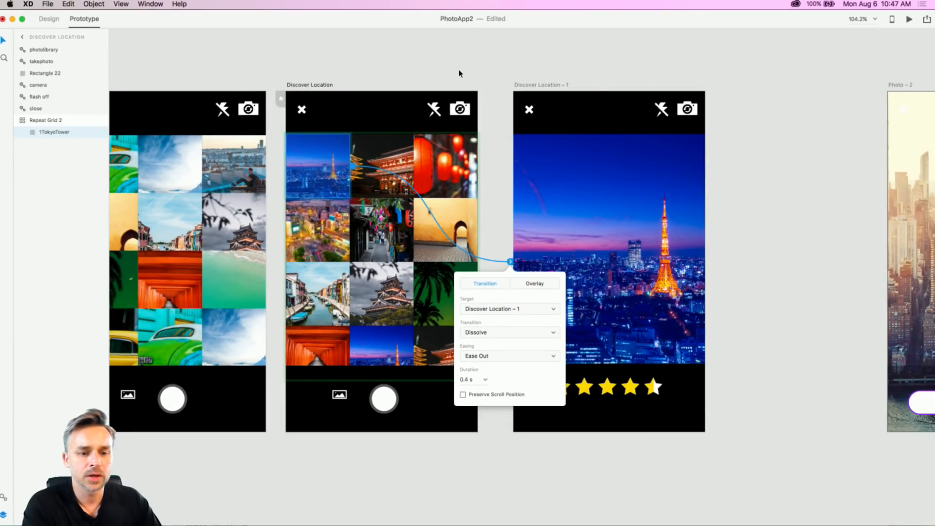
click(463, 71)
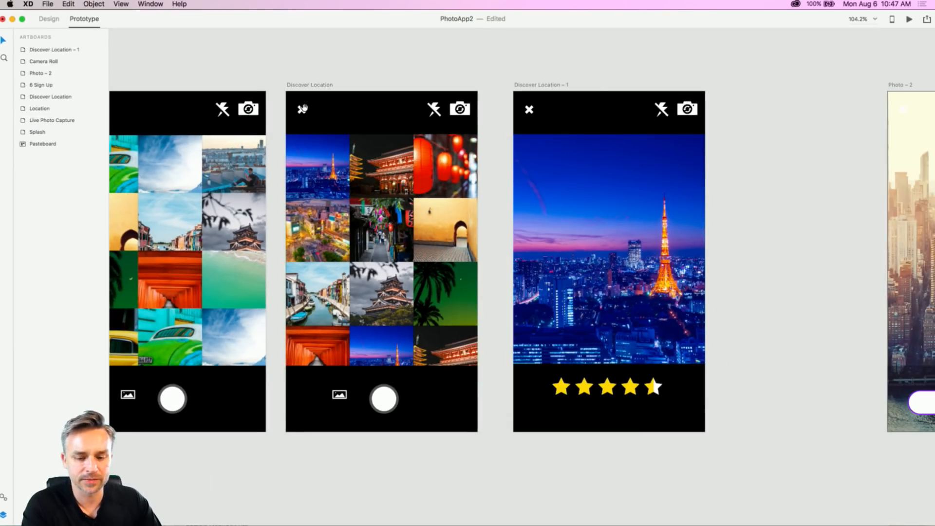
scroll(535, 194, left, 10)
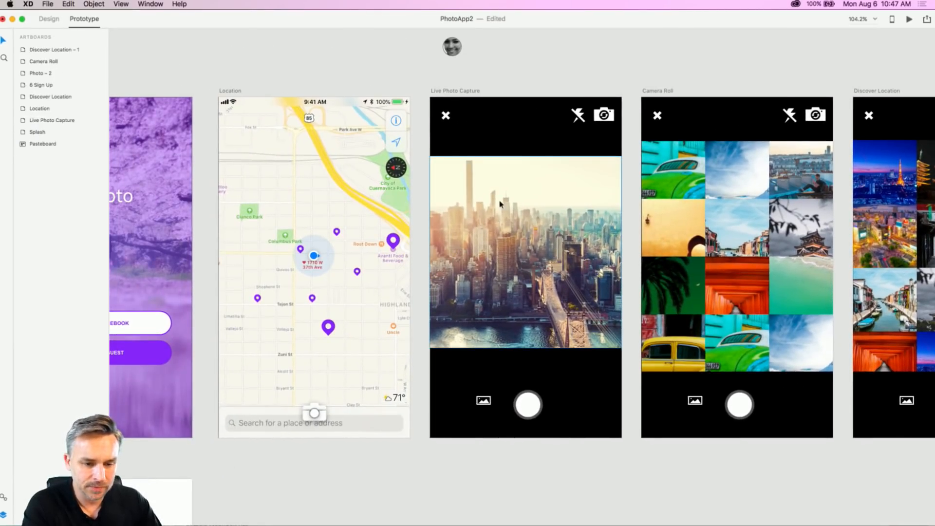
Step: Try to draw a prototype link out of the shutter button on Live Photo Capture
scroll(500, 203, right, 15)
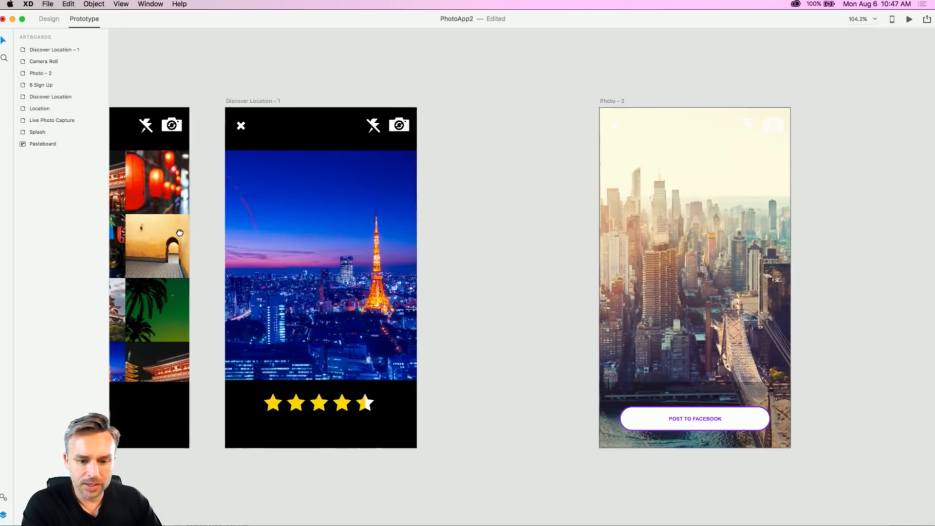
scroll(179, 233, left, 12)
click(258, 93)
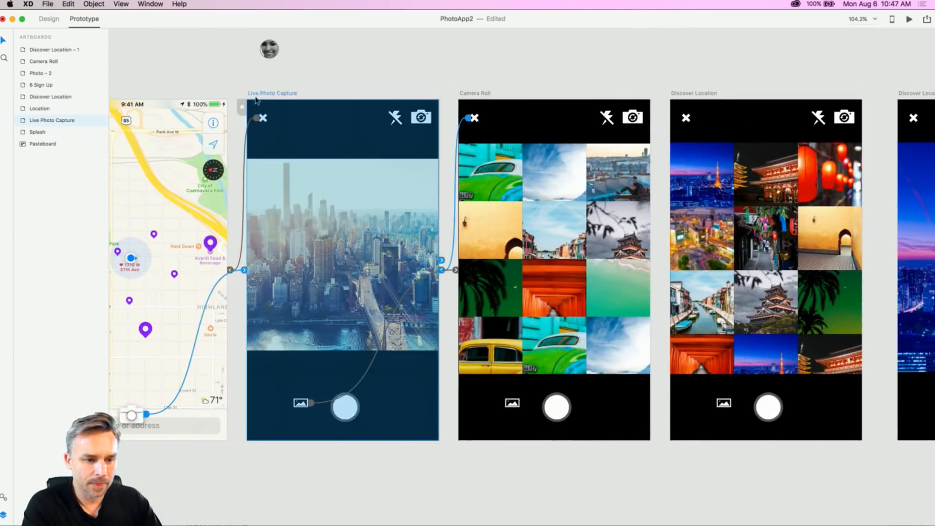
click(351, 110)
click(341, 411)
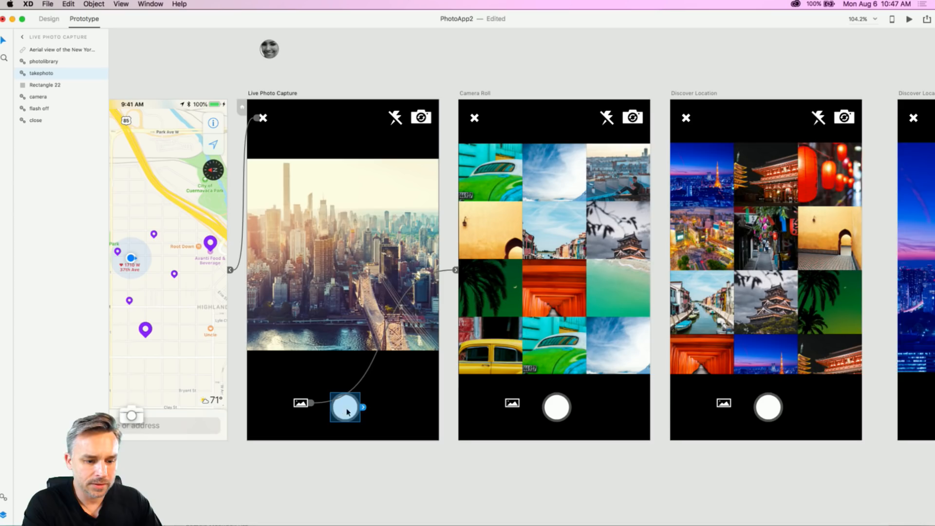
scroll(308, 263, right, 3)
scroll(308, 264, down, 2)
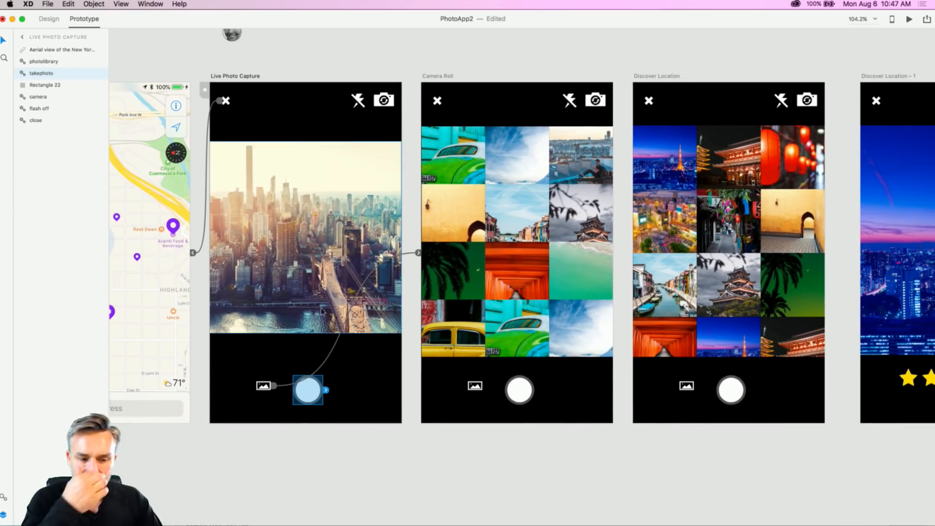
scroll(189, 332, right, 3)
scroll(190, 331, down, 1)
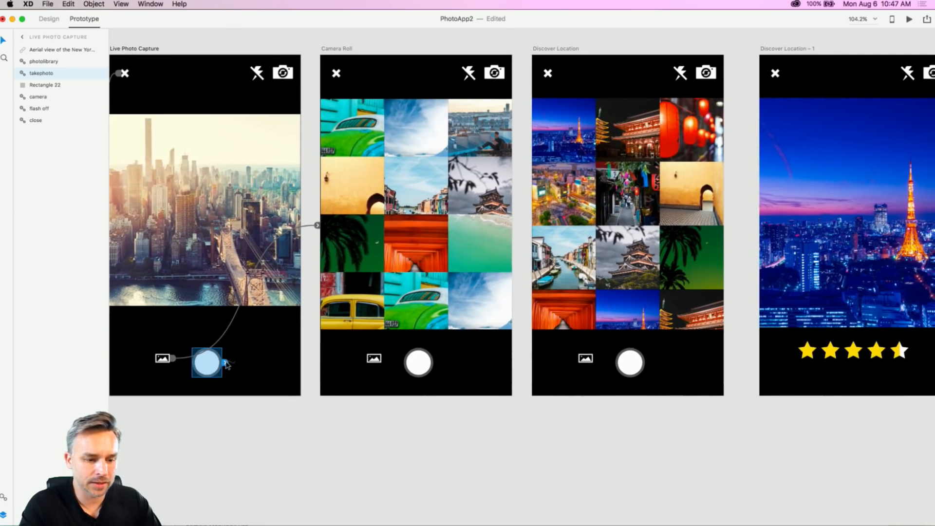
scroll(248, 323, right, 2)
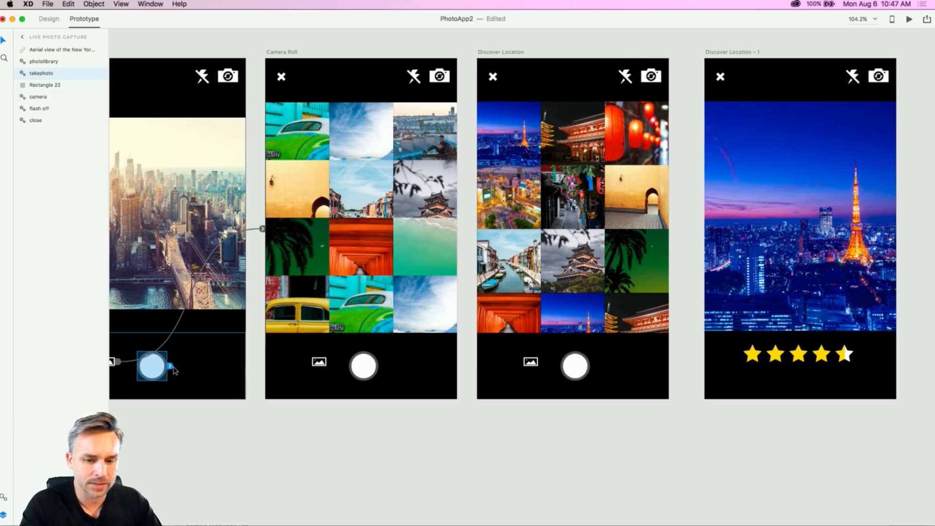
drag(174, 364, 129, 370)
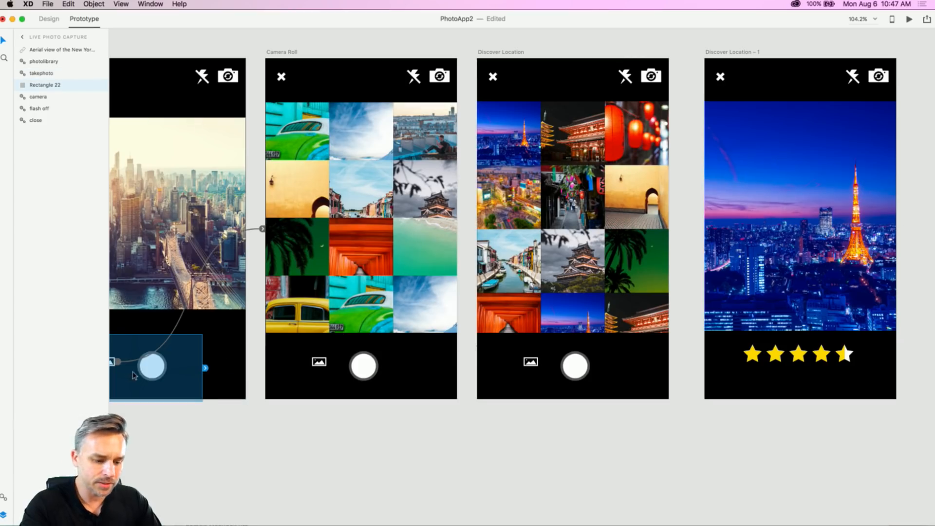
key(super+z)
Step: Link the shutter button on Live Photo Capture to the Photo – 2 artboard with a Dissolve transition
click(150, 375)
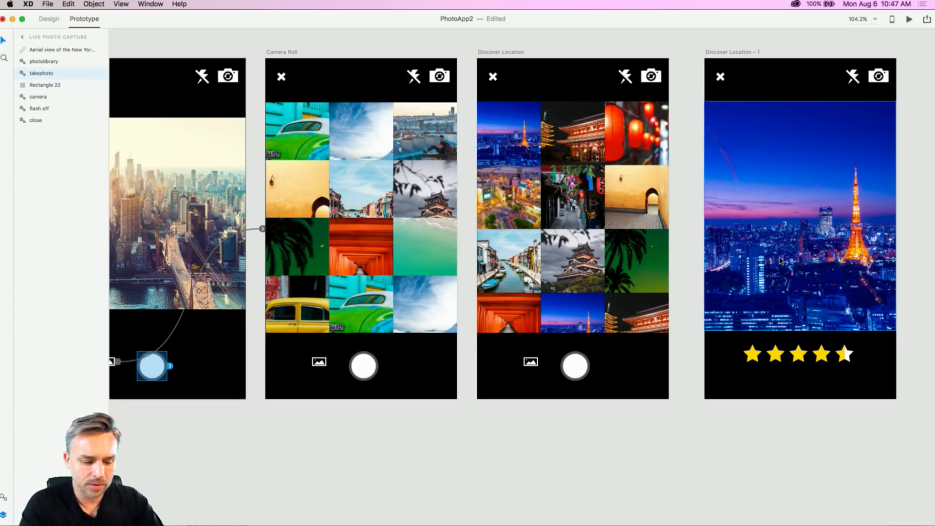
key(super+minus)
key(super+plus)
key(super+plus)
key(super+plus)
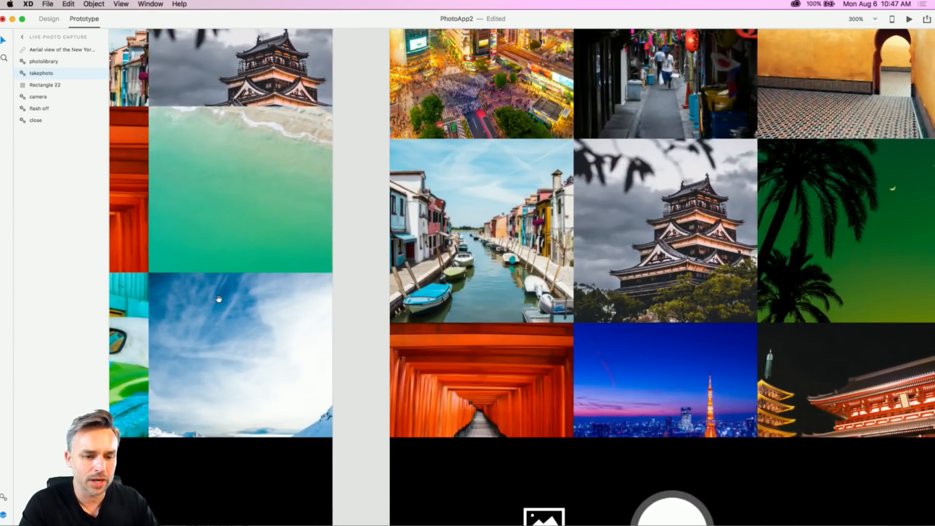
drag(280, 280, 763, 130)
drag(559, 241, 766, 177)
drag(245, 170, 542, 154)
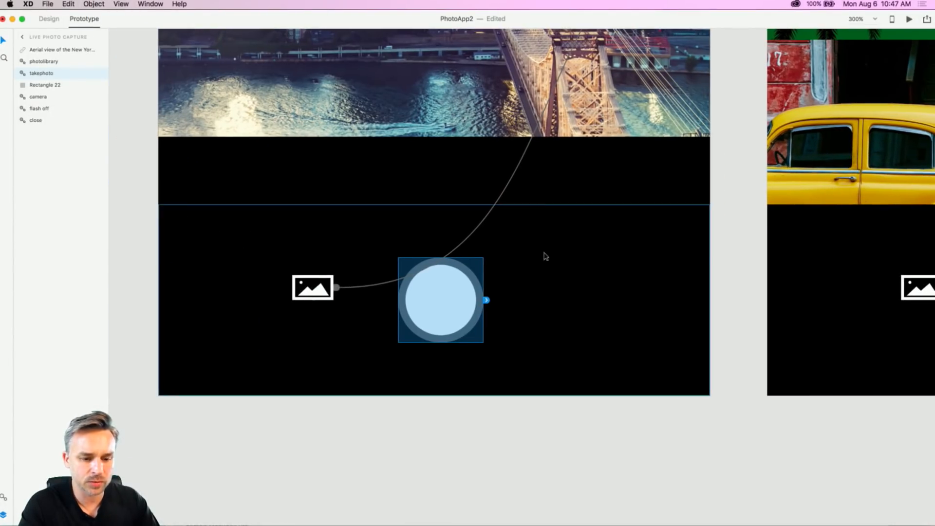
click(486, 300)
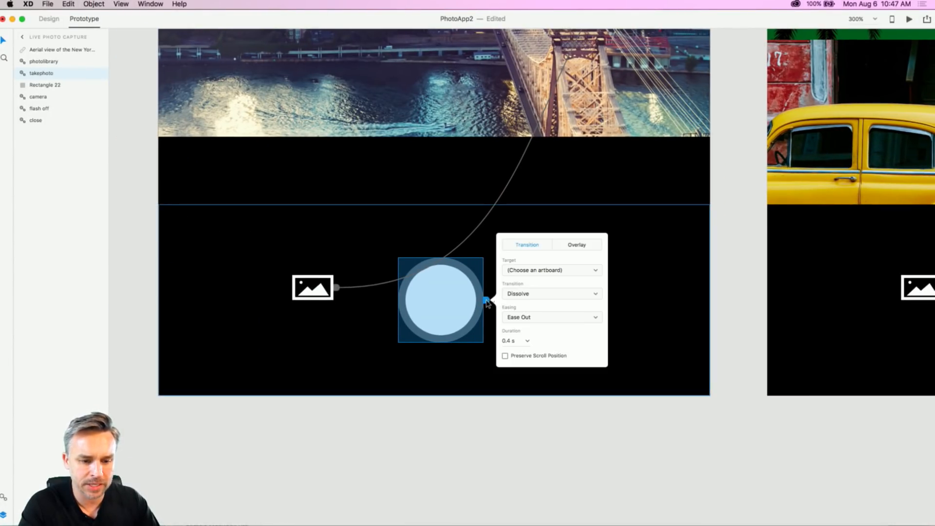
click(543, 269)
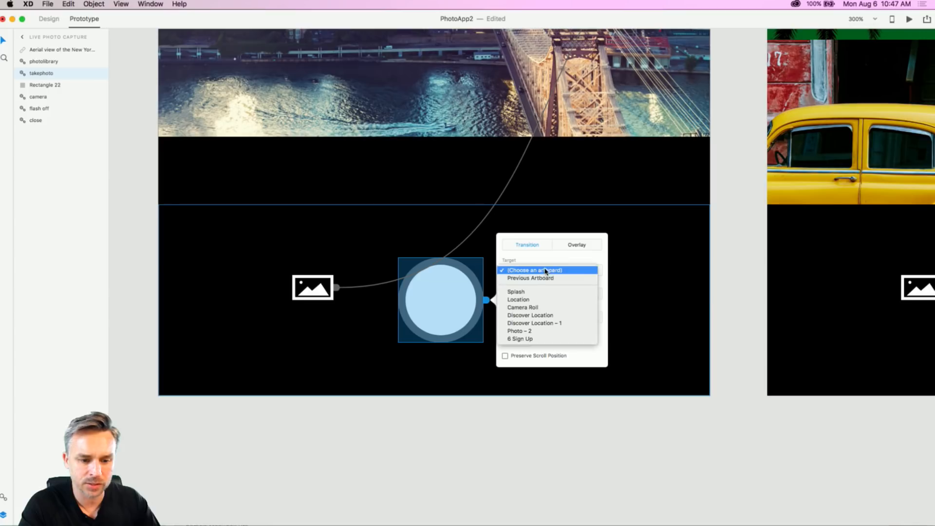
click(584, 333)
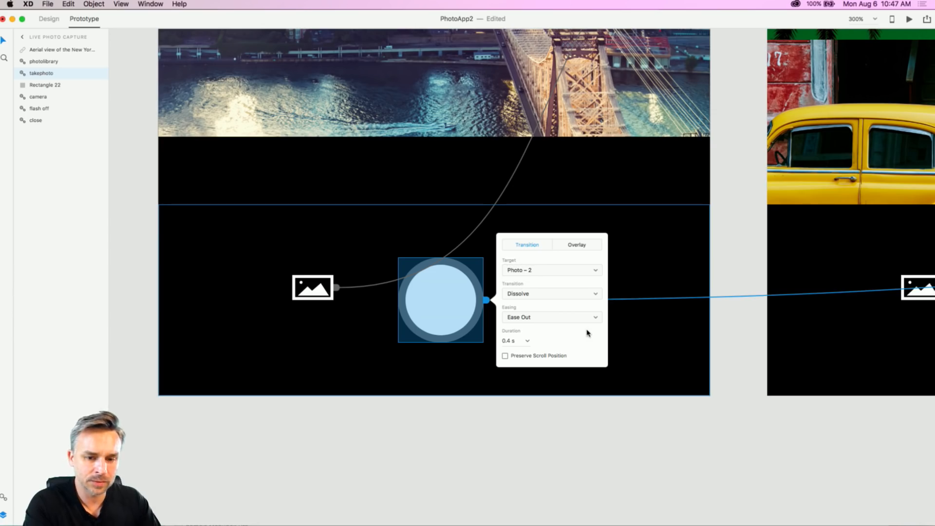
click(599, 406)
Step: Check the target and transition settings of the shutter button's link against the artboard overview
key(super+0)
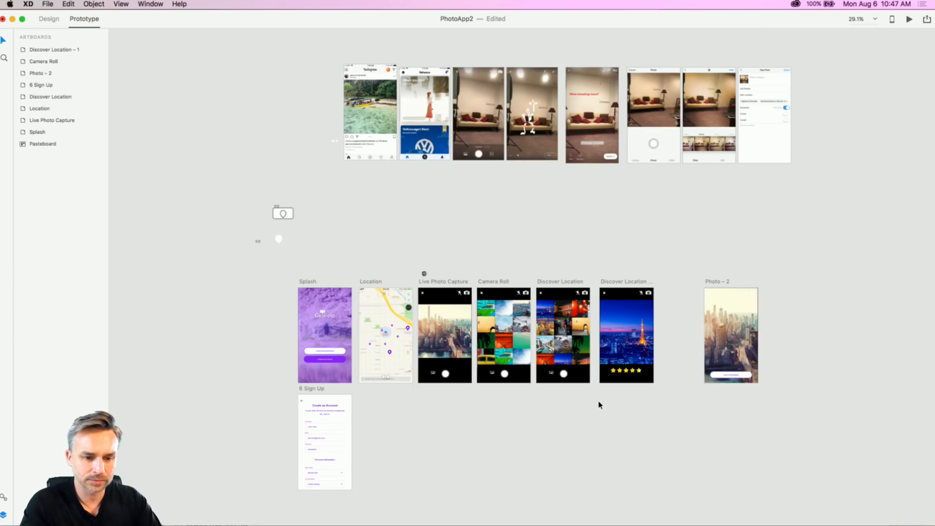
scroll(798, 324, up, 5)
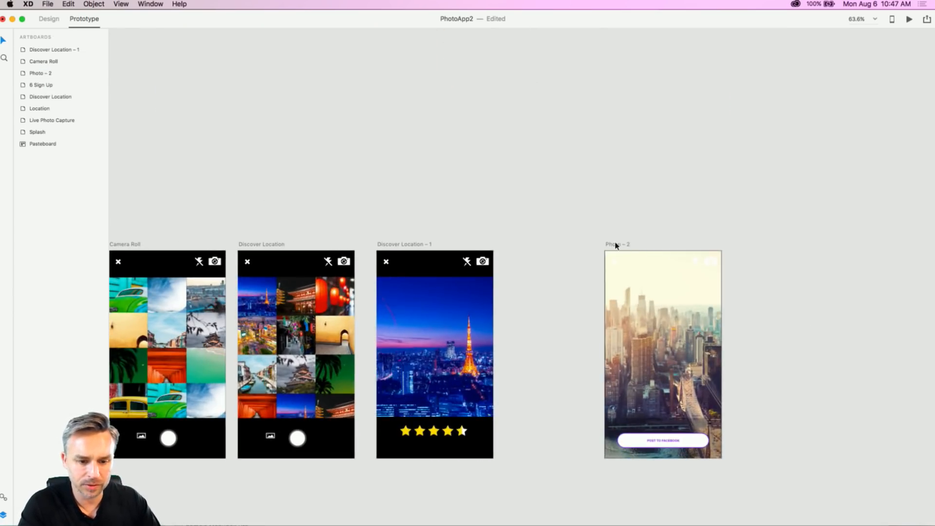
scroll(355, 397, left, 8)
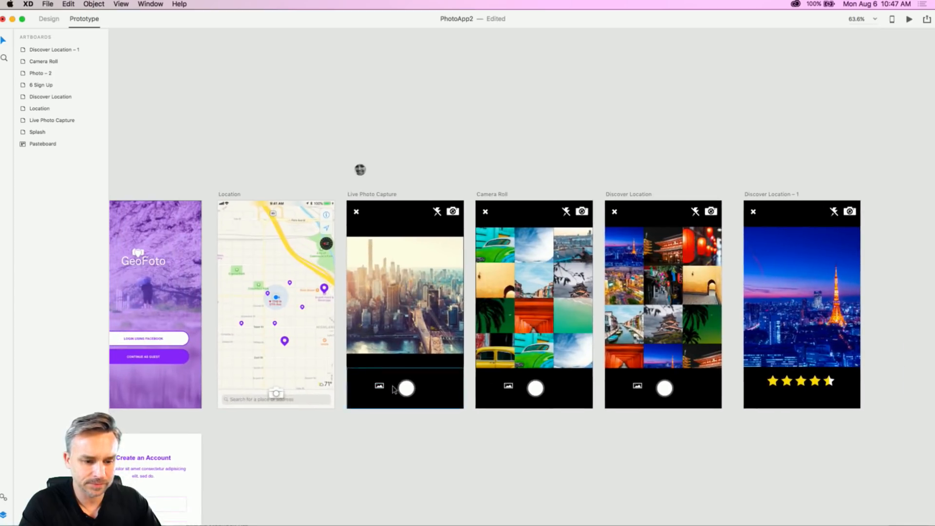
click(403, 391)
click(420, 389)
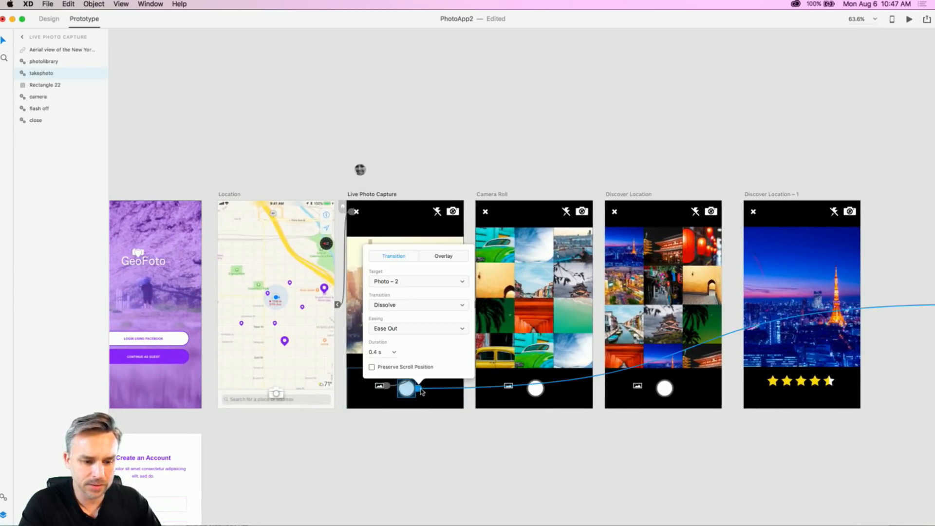
click(283, 140)
Step: Show the list of UI kits offered for download, such as Apple iOS, Google Material and Microsoft Windows
drag(239, 124, 439, 55)
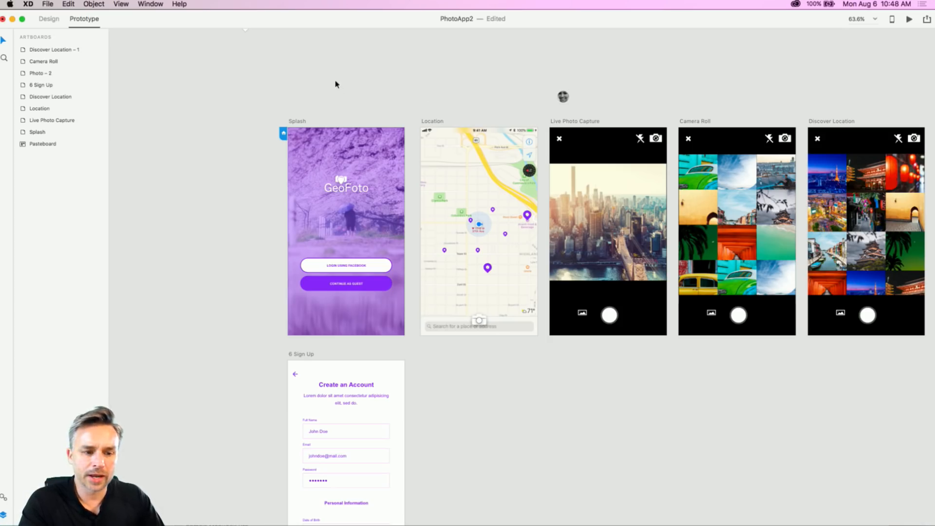
click(46, 3)
mouse_move(52, 46)
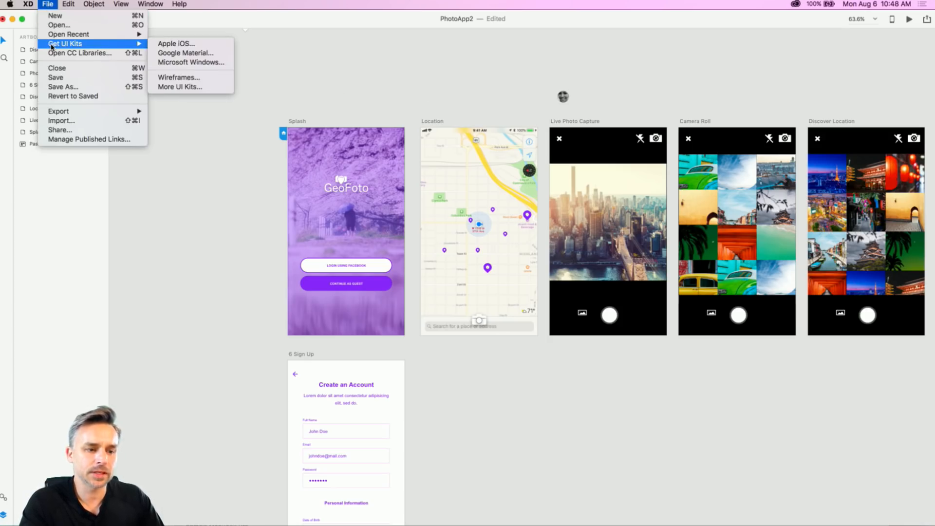
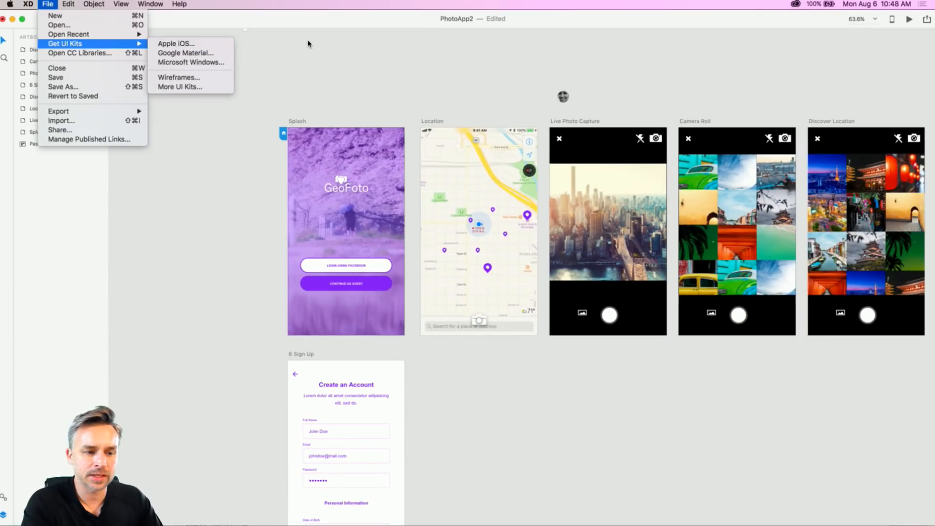
click(308, 42)
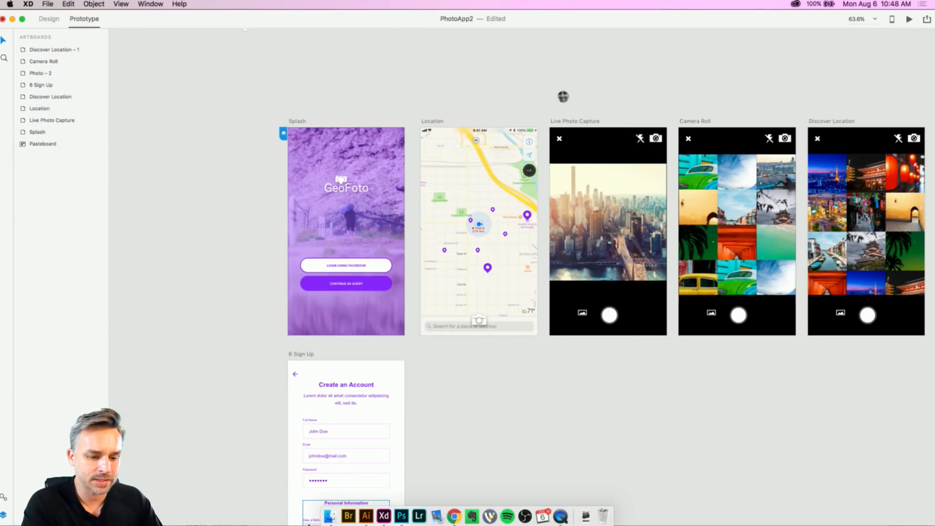
Step: Switch to Finder and browse the XD folder's UI Kits for the iOS 11 Adobe XD UI elements and templates files
click(330, 515)
drag(223, 261, 175, 40)
click(137, 179)
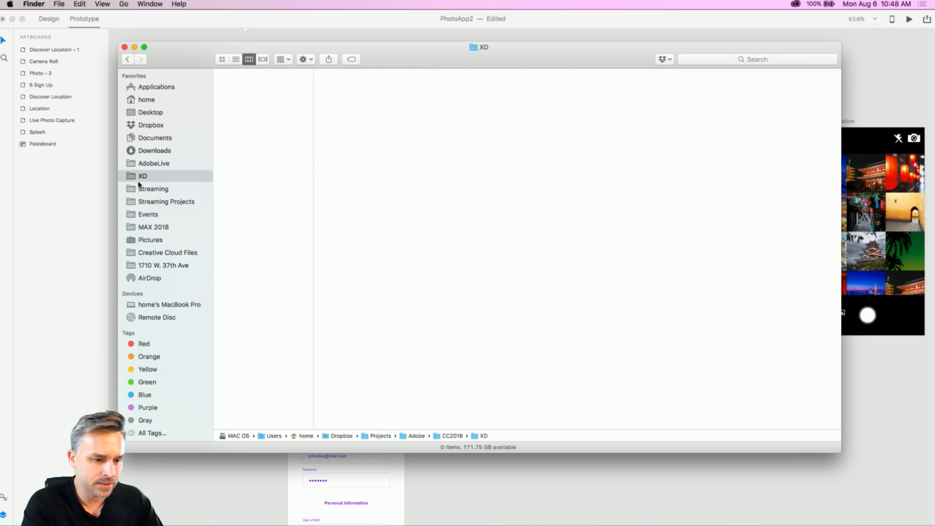
click(146, 166)
click(152, 177)
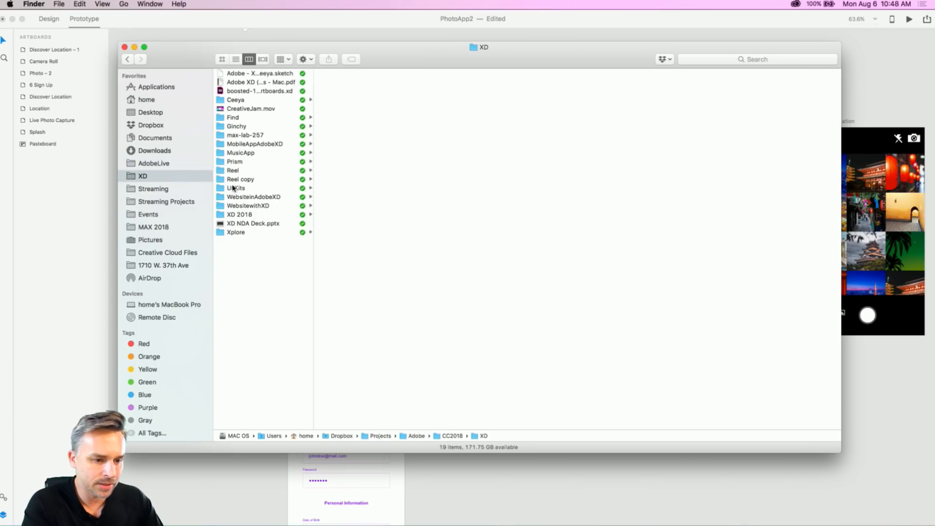
click(237, 189)
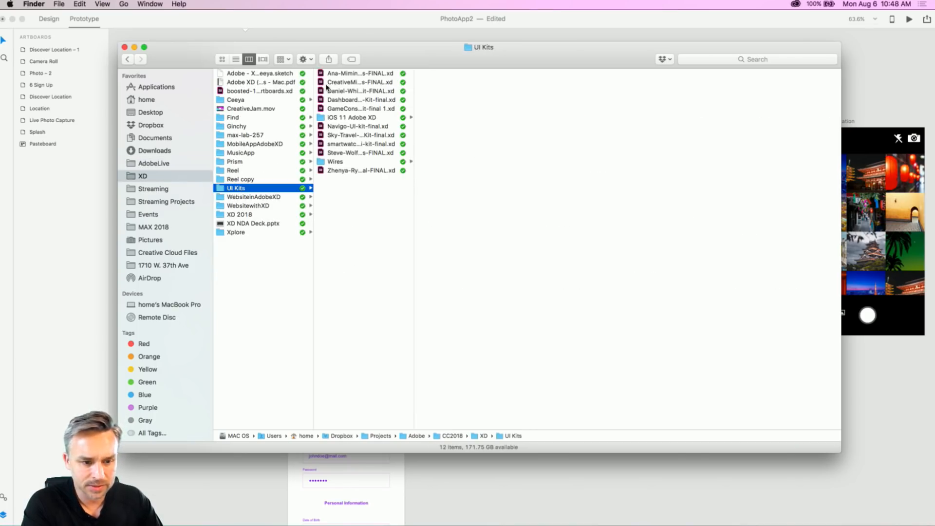
click(332, 118)
click(461, 82)
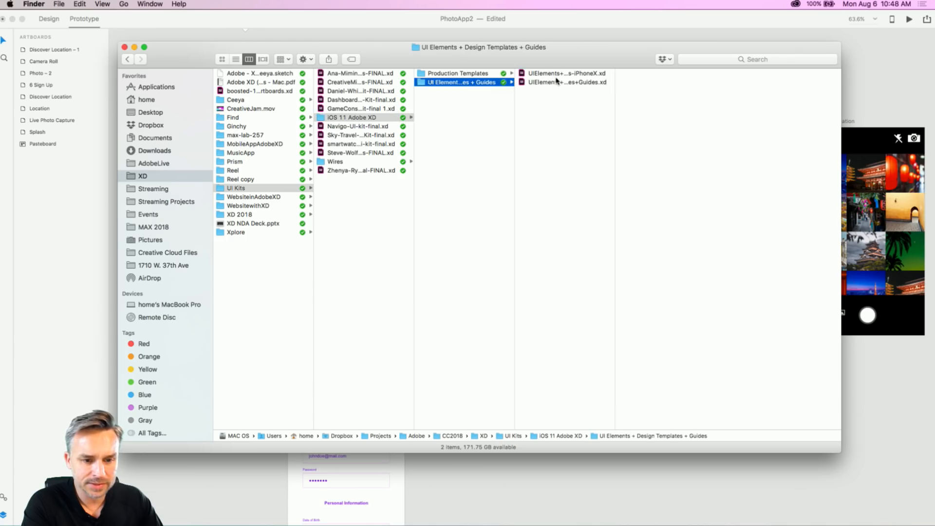
click(555, 82)
click(549, 22)
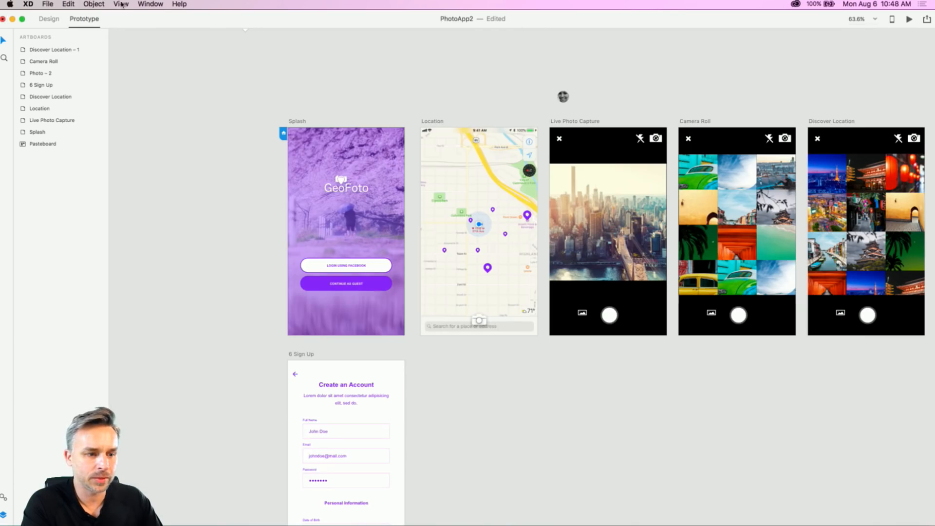
Step: Open the recently used file UIElements+DesignTemplates+Guides.xd
click(47, 3)
mouse_move(97, 38)
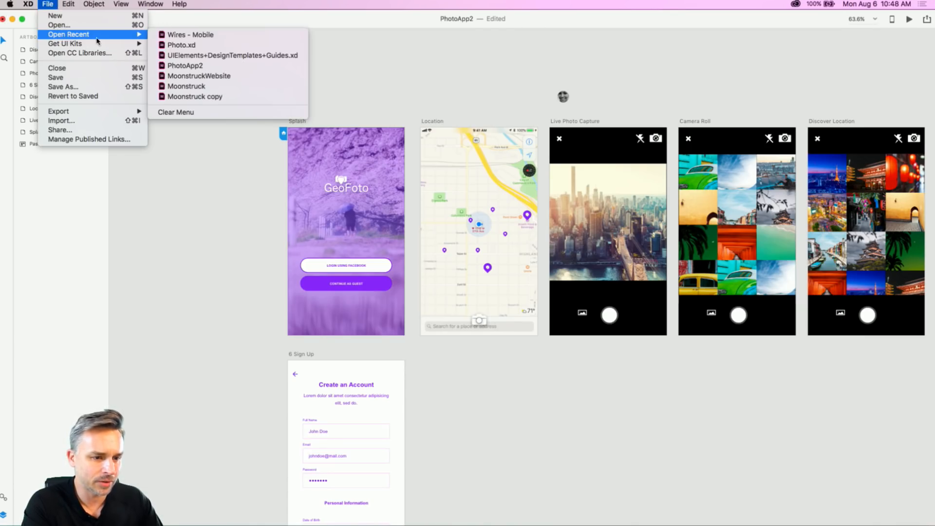
click(227, 56)
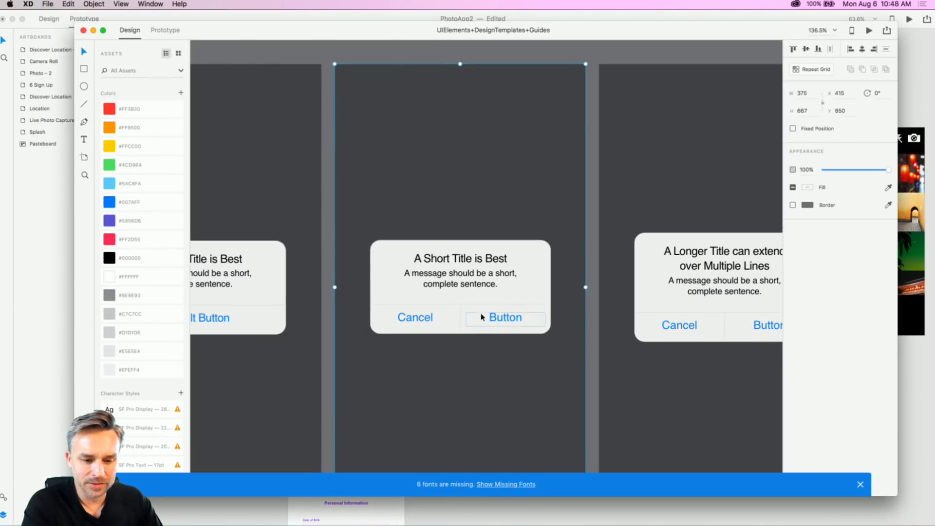
Step: Examine the kit's alert dialogs and table row elements in their light and dark variants
drag(286, 338, 479, 192)
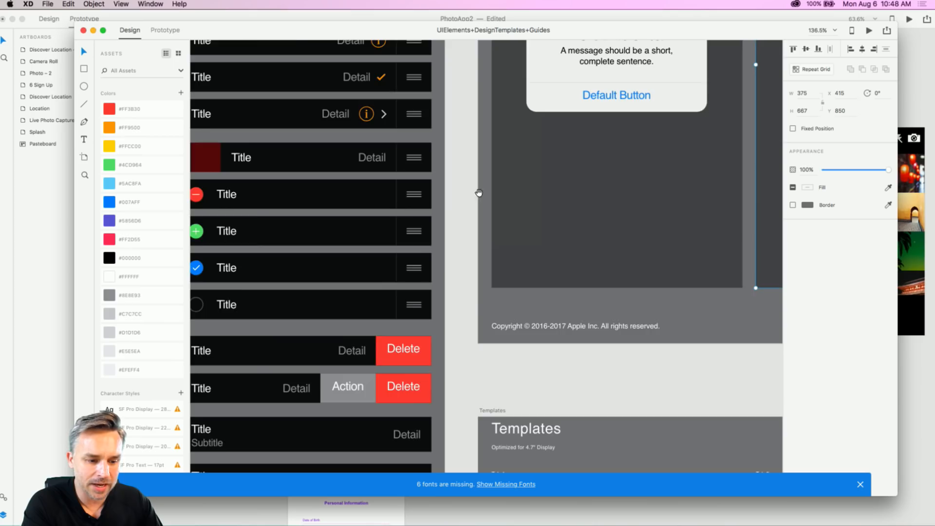
drag(405, 217, 701, 125)
drag(315, 203, 762, 149)
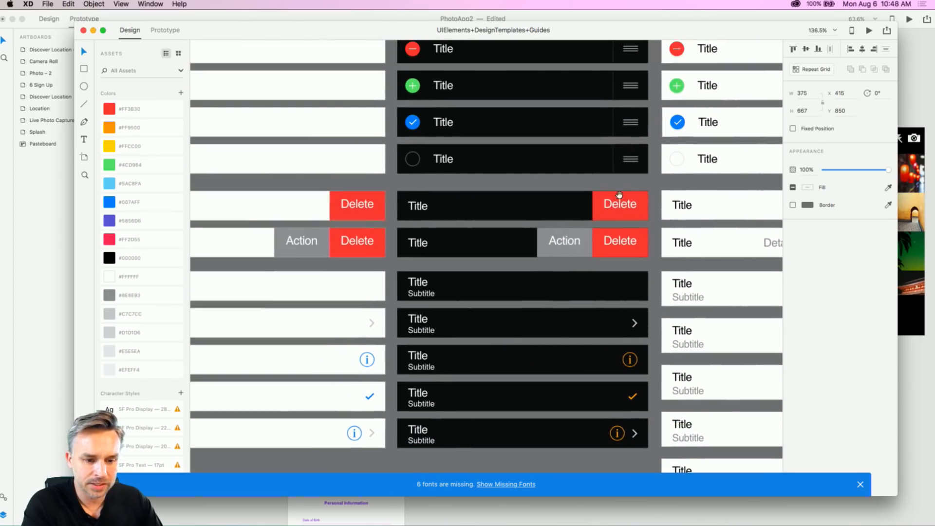
click(344, 222)
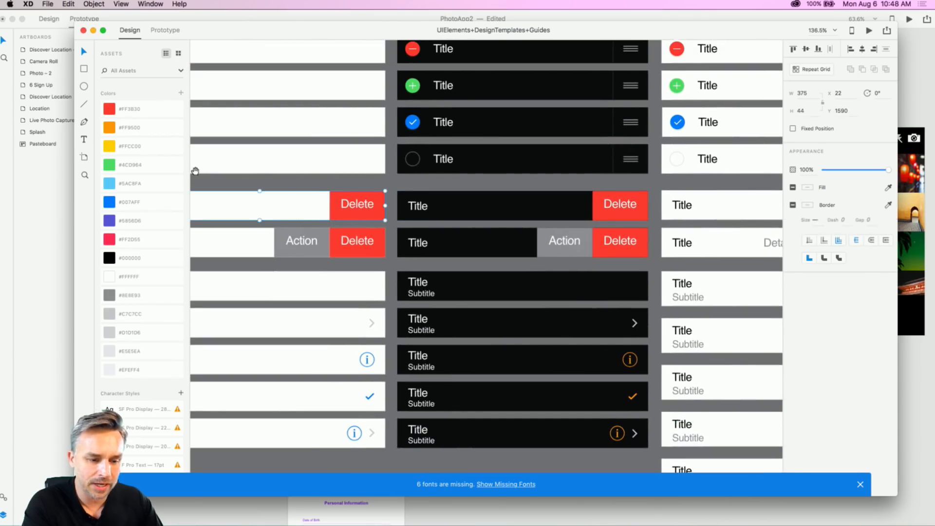
scroll(462, 135, left, 10)
scroll(462, 135, up, 5)
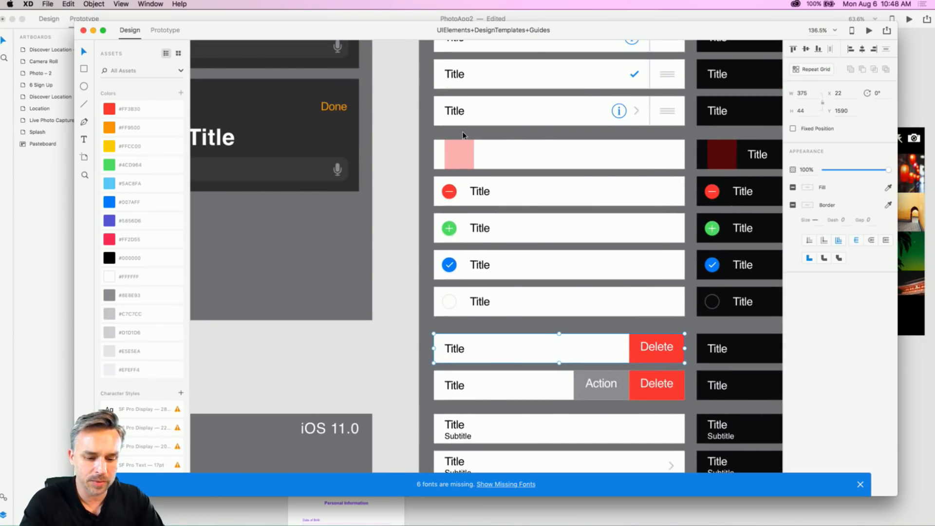
Step: Fit all artboards of the UI kit in view and enlarge its window to fill the screen
key(super+0)
click(210, 118)
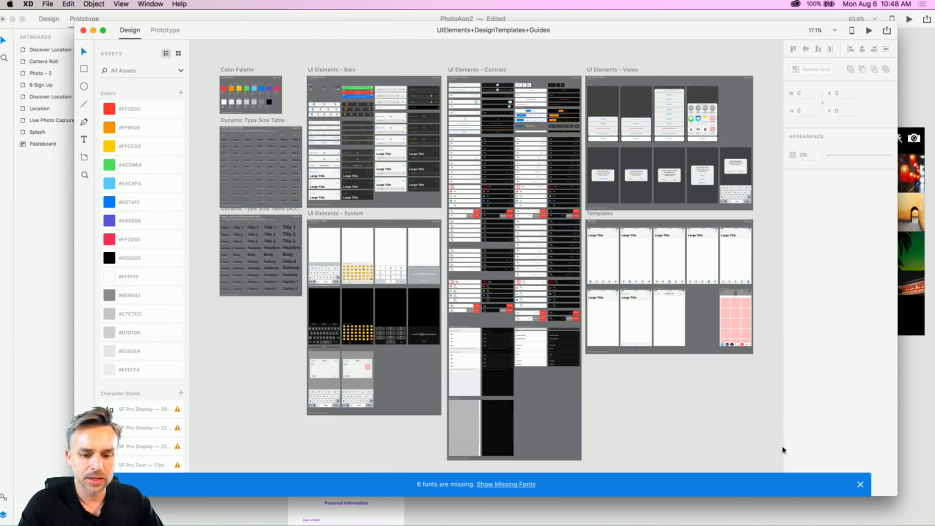
drag(889, 495, 933, 524)
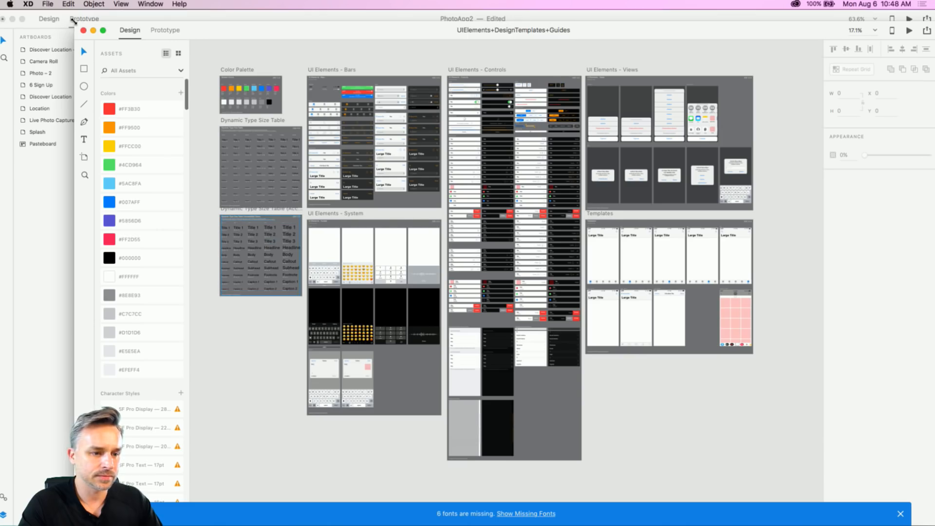
drag(73, 21, 1, 15)
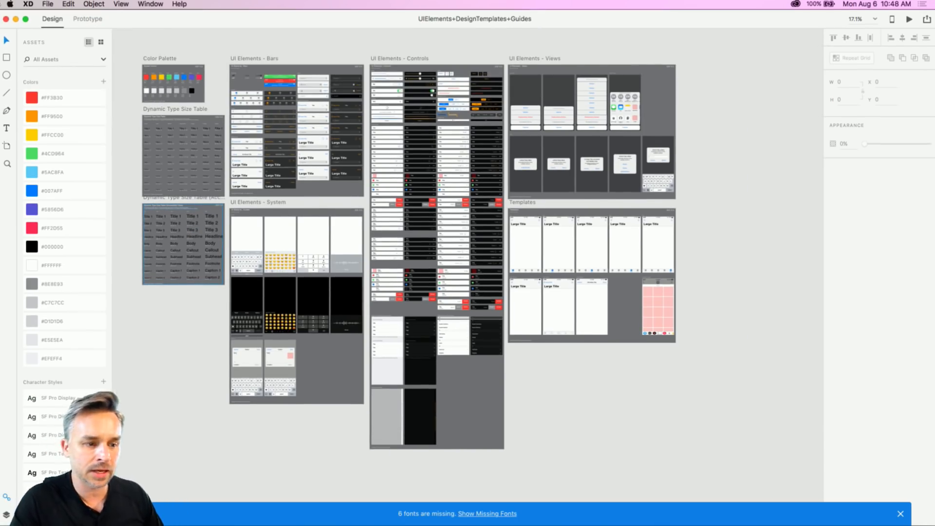
Step: Check which platform UI kits are offered for download and close the UI kit document to return to PhotoApp2
click(47, 4)
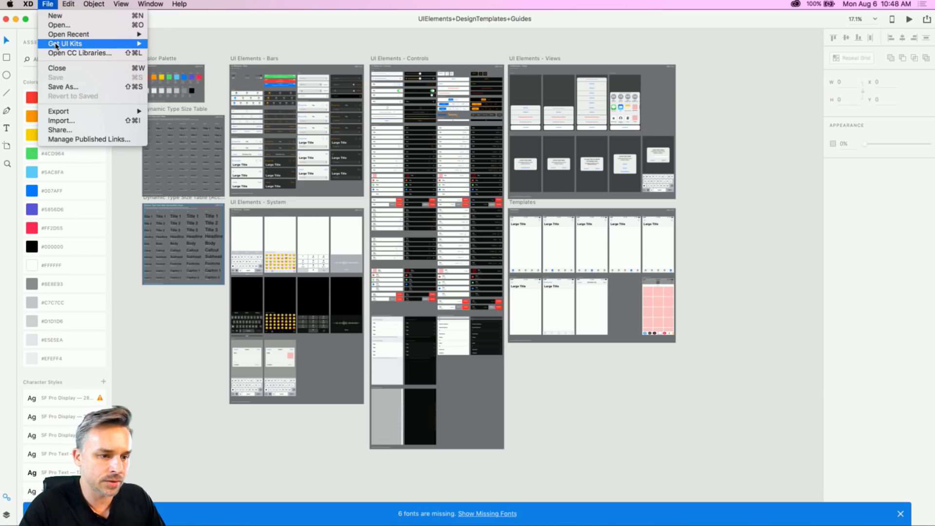
mouse_move(98, 43)
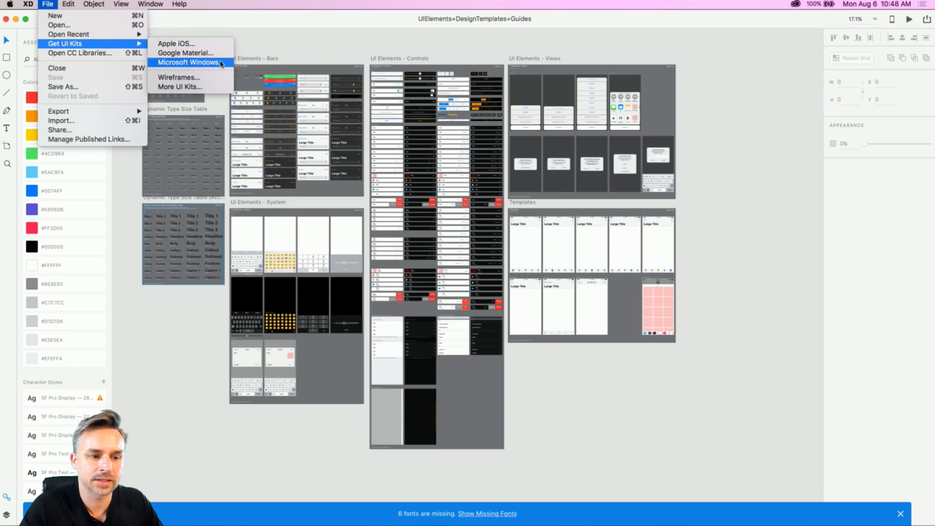
click(360, 37)
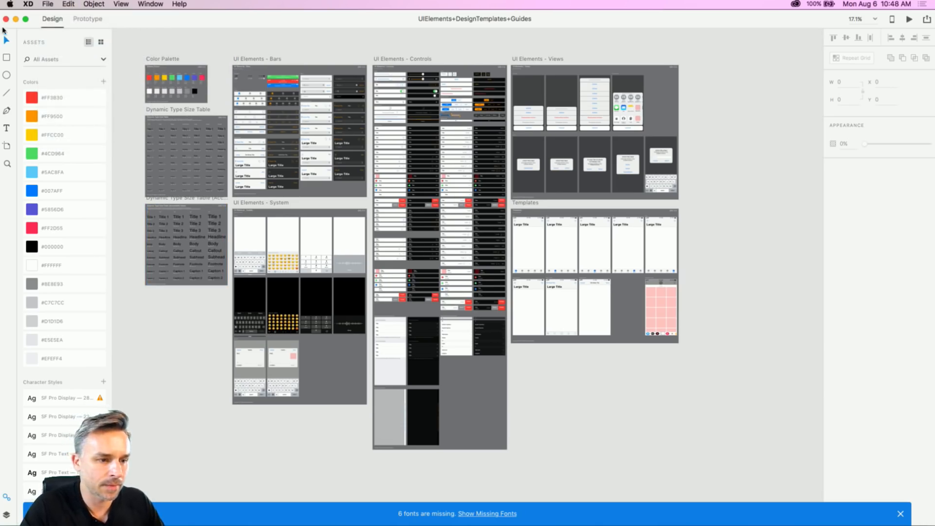
click(6, 19)
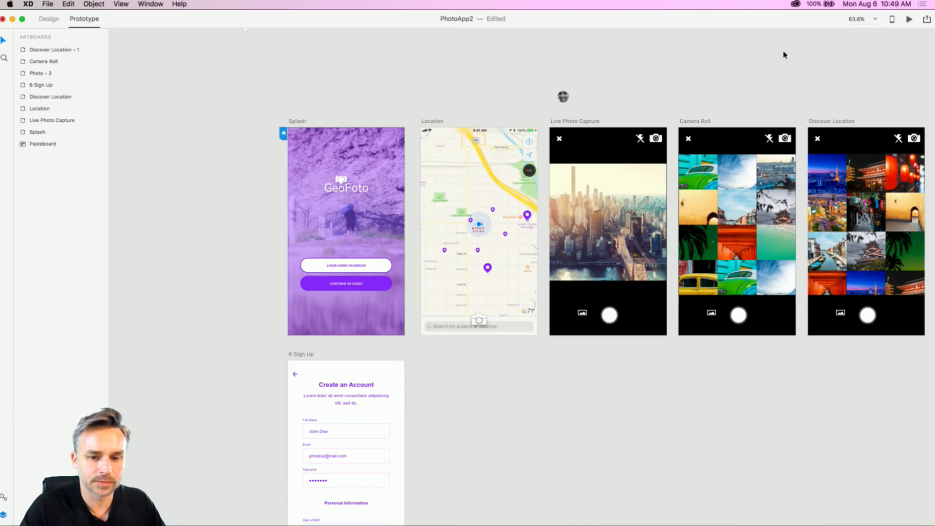
Step: Preview the prototype, testing the Facebook login and its back arrow, guest access to the map, and the Avanti location pin
click(908, 20)
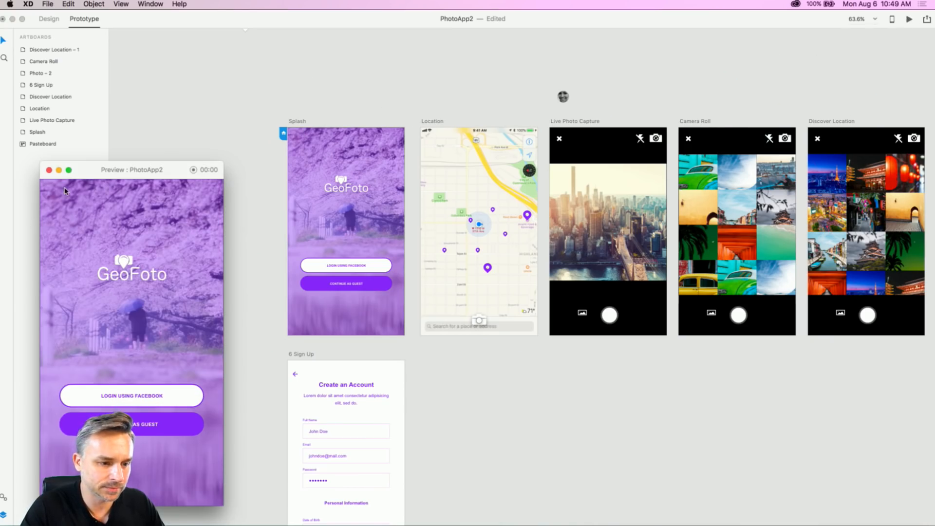
drag(107, 169, 544, 59)
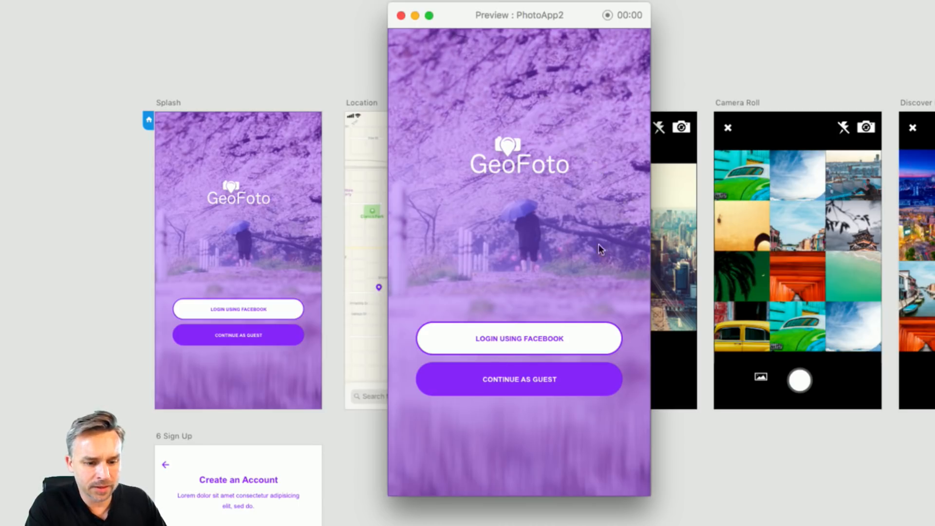
click(503, 341)
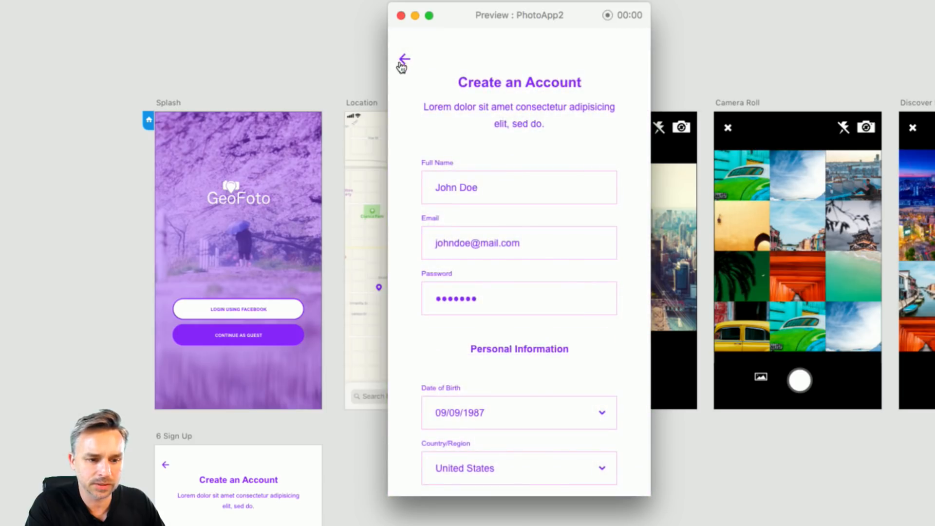
click(401, 60)
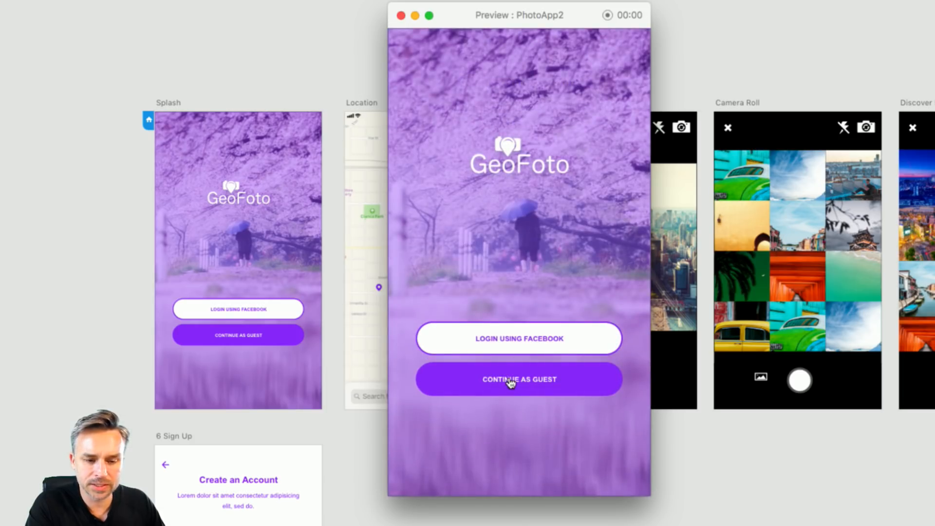
click(510, 381)
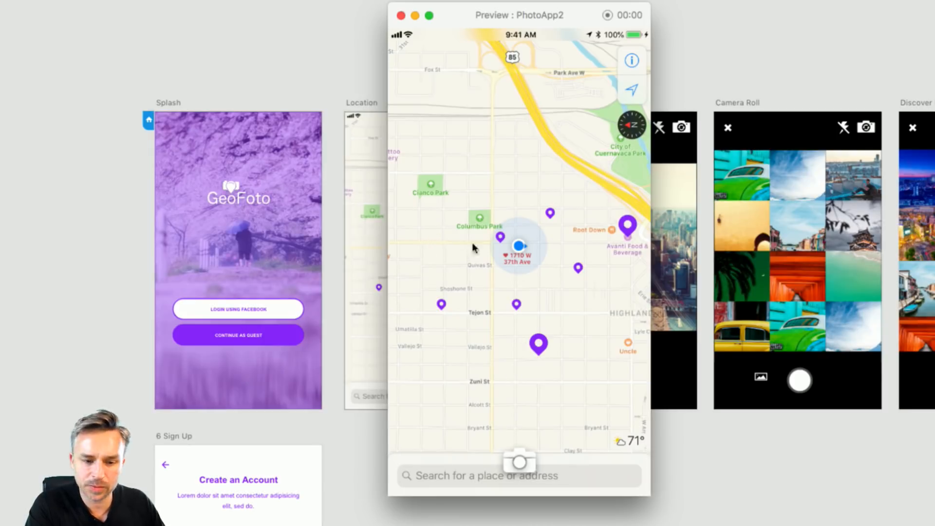
click(626, 229)
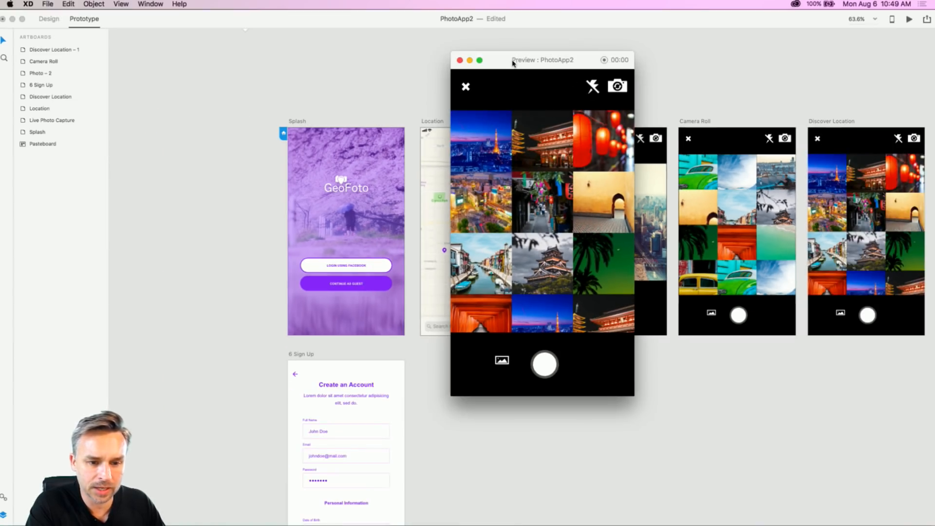
Step: Move the preview window clear of the Camera Roll artboard and select that artboard
drag(474, 20, 898, 20)
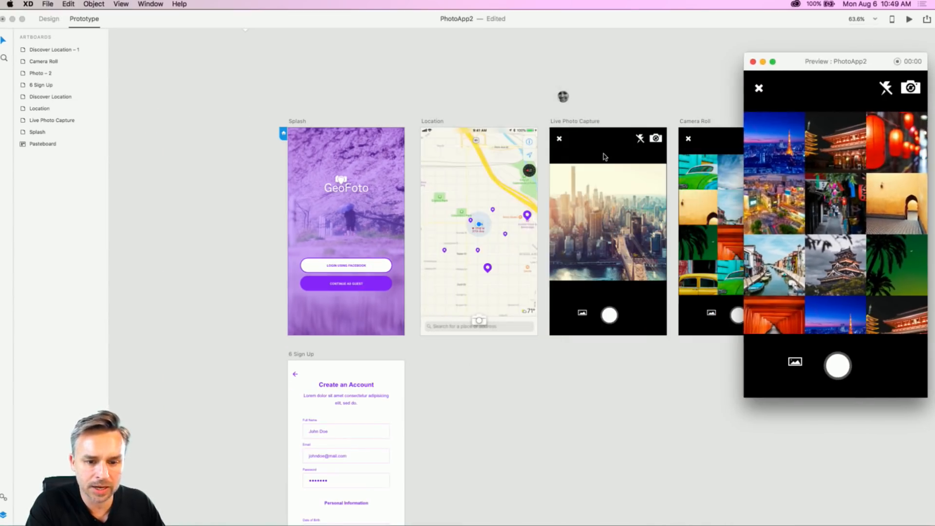
scroll(603, 156, right, 6)
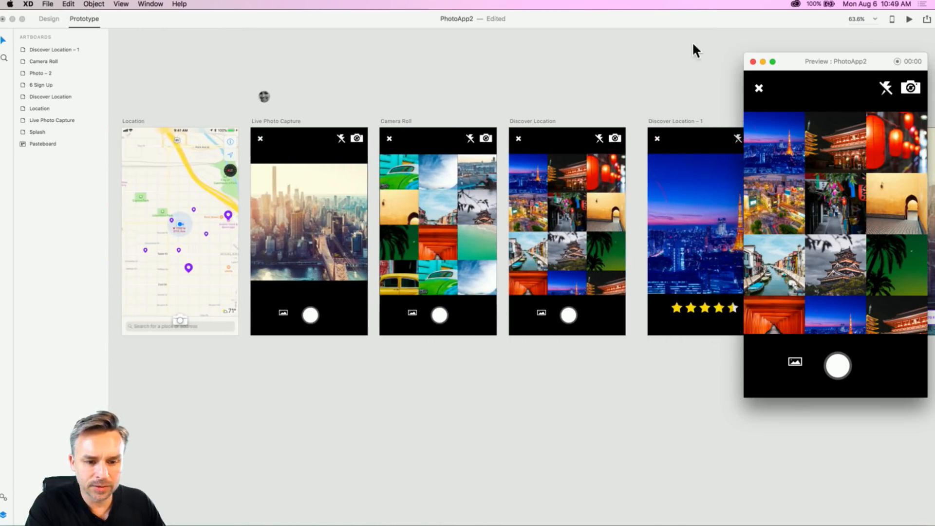
drag(785, 65, 552, 70)
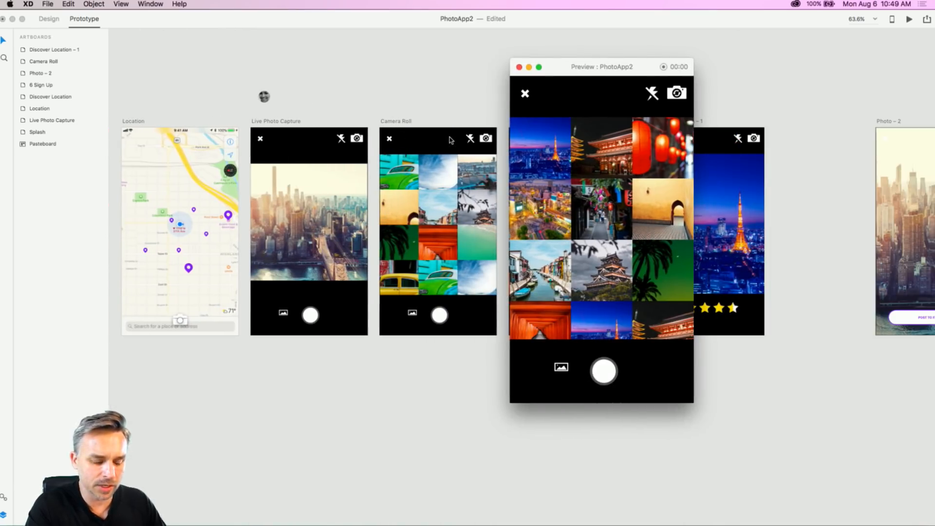
click(385, 122)
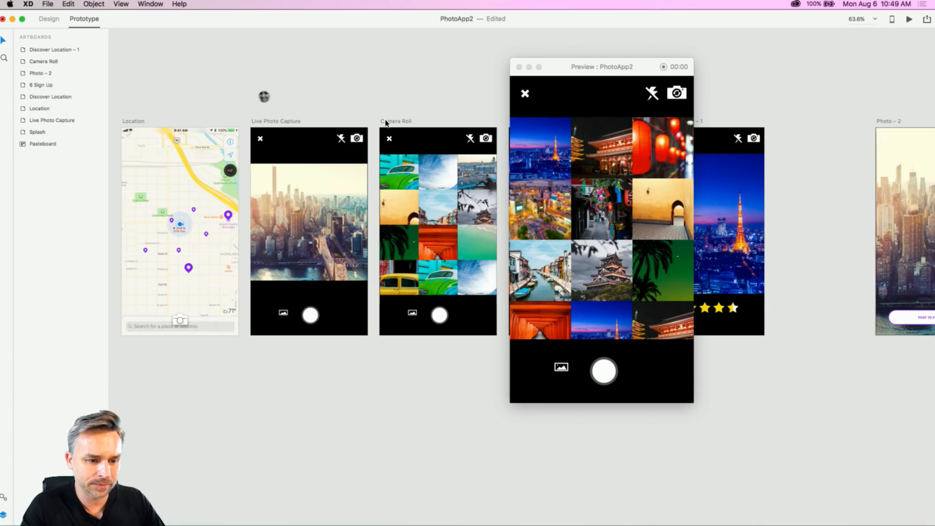
click(396, 123)
Step: In Design mode, add the text "Av" to the Camera Roll header at size 40 with a white fill
key(super+plus)
key(super+plus)
key(super+plus)
key(super+plus)
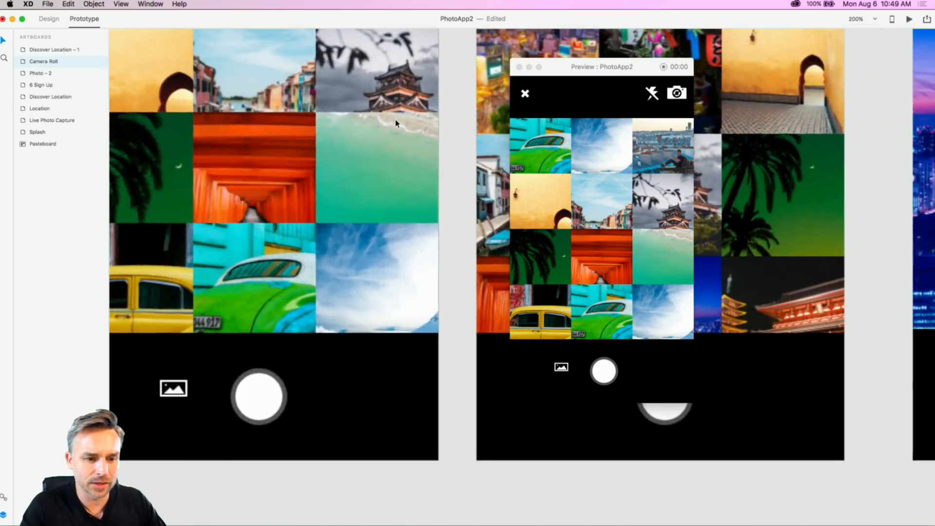
drag(353, 115, 458, 393)
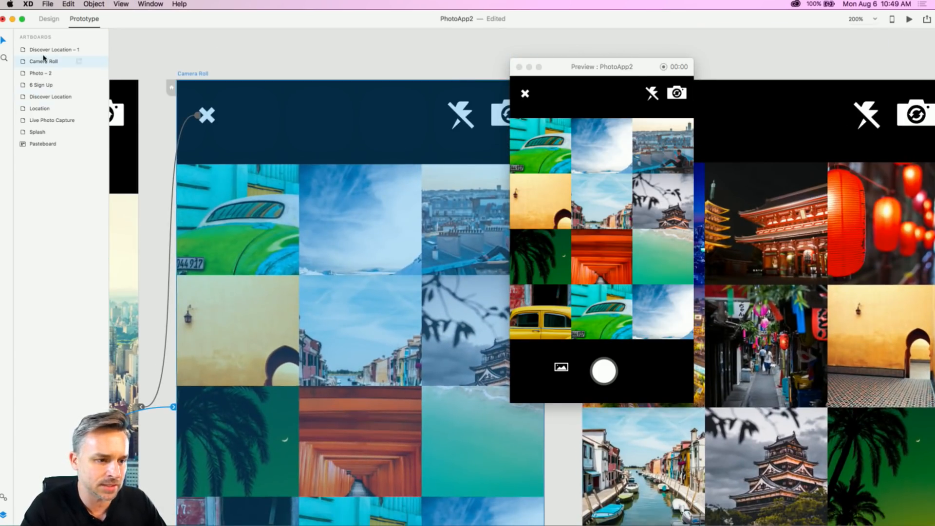
click(49, 18)
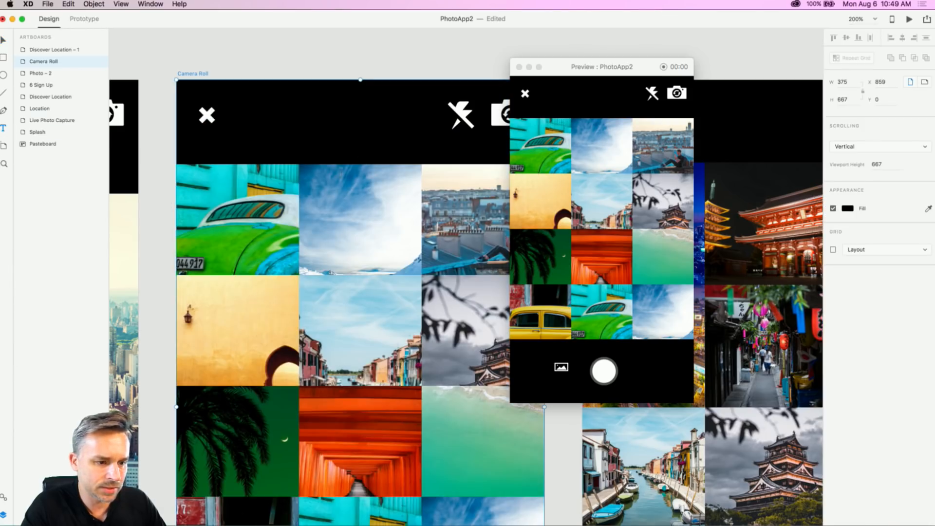
click(301, 129)
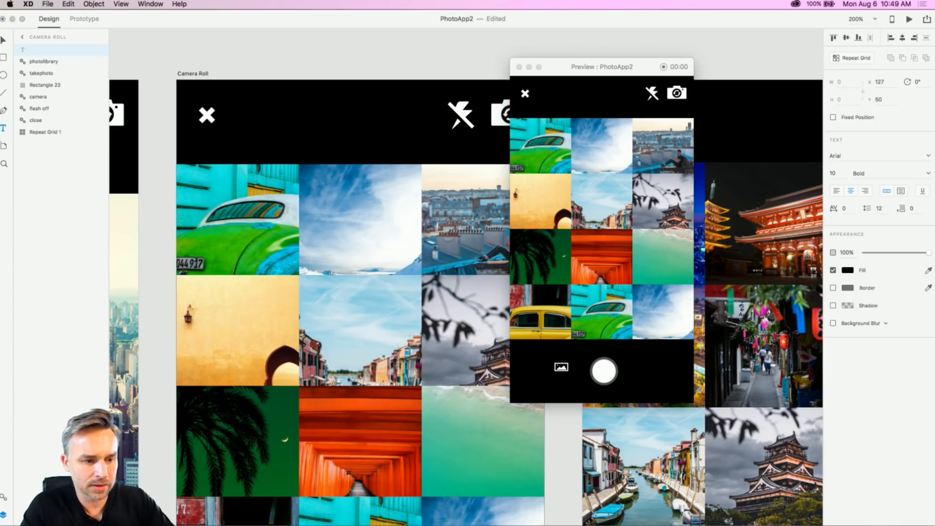
text(Av)
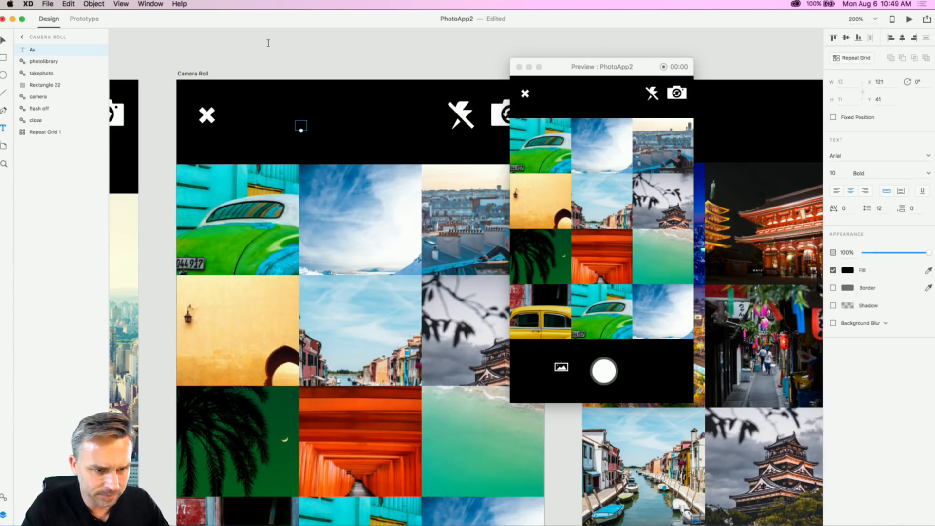
drag(301, 130, 301, 163)
click(845, 271)
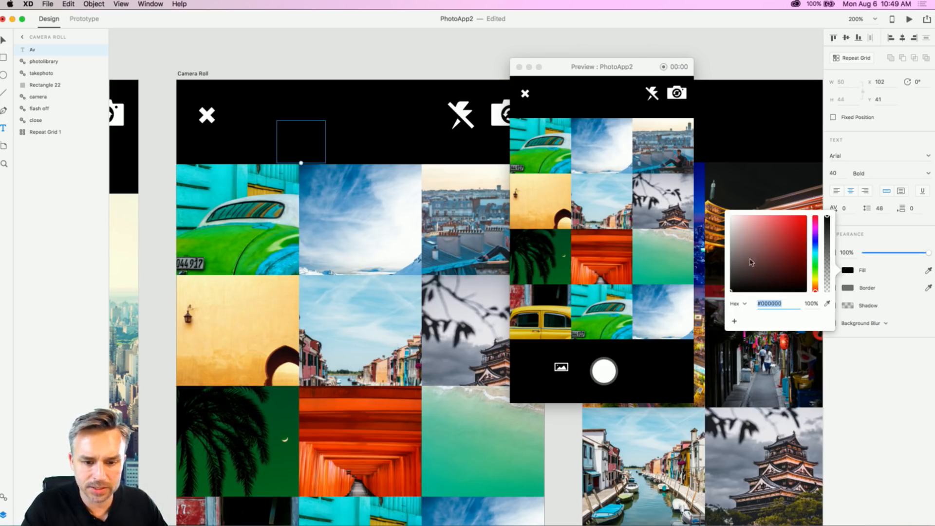
drag(751, 262, 724, 216)
Step: Replace the Camera Roll header text with "Avanti, Highlands Neighborhood"
double_click(317, 150)
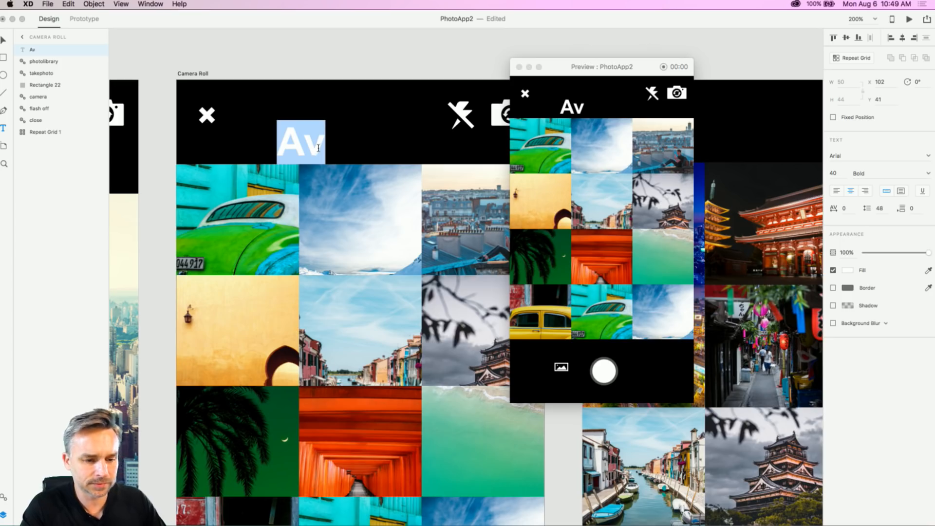
text(Avanti,)
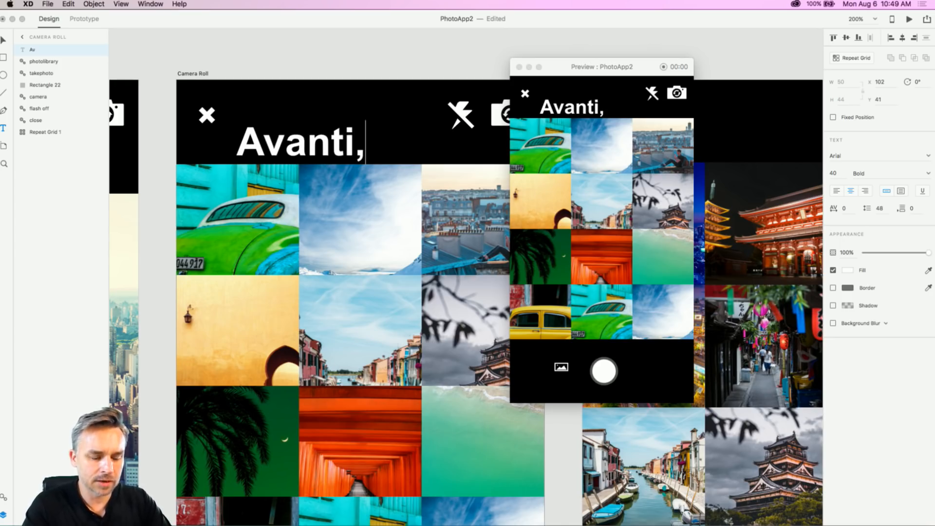
text( Highlands)
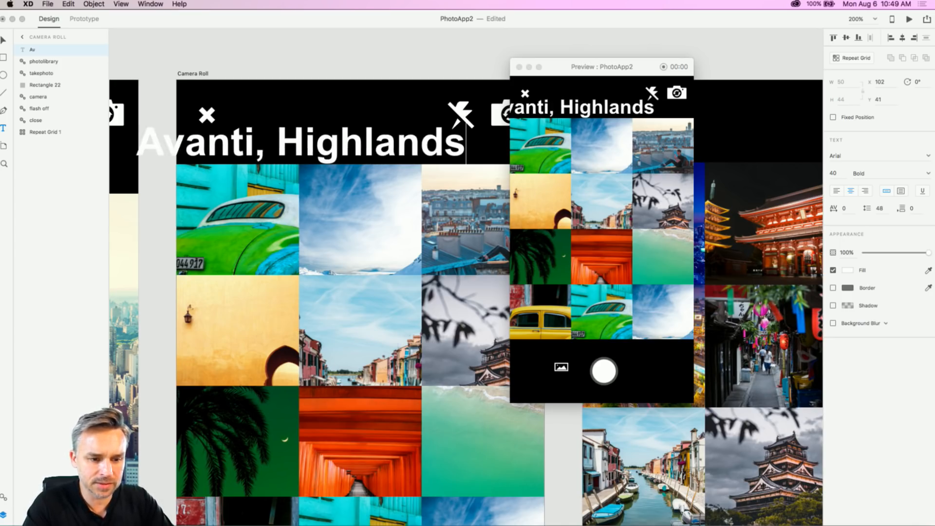
text(, Denver)
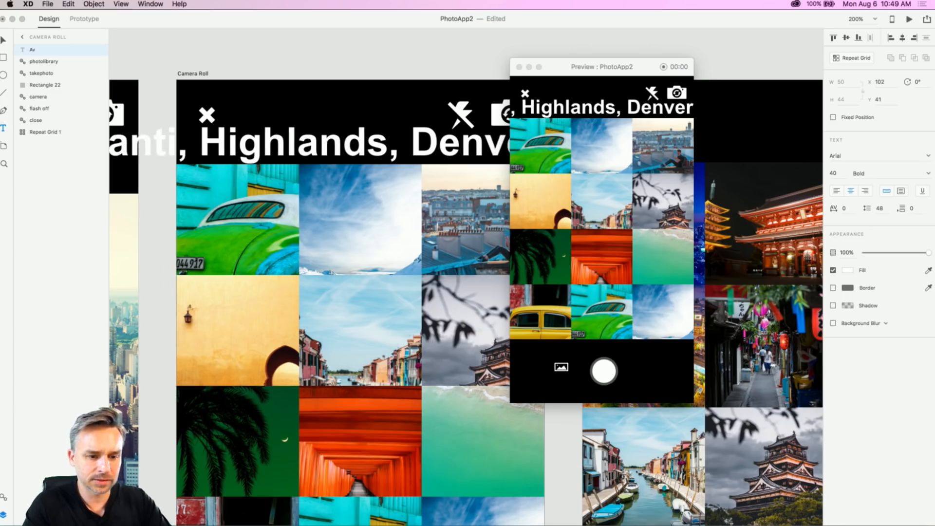
key(BackSpace)
key(BackSpace)
key(BackSpace)
key(BackSpace)
key(BackSpace)
key(BackSpace)
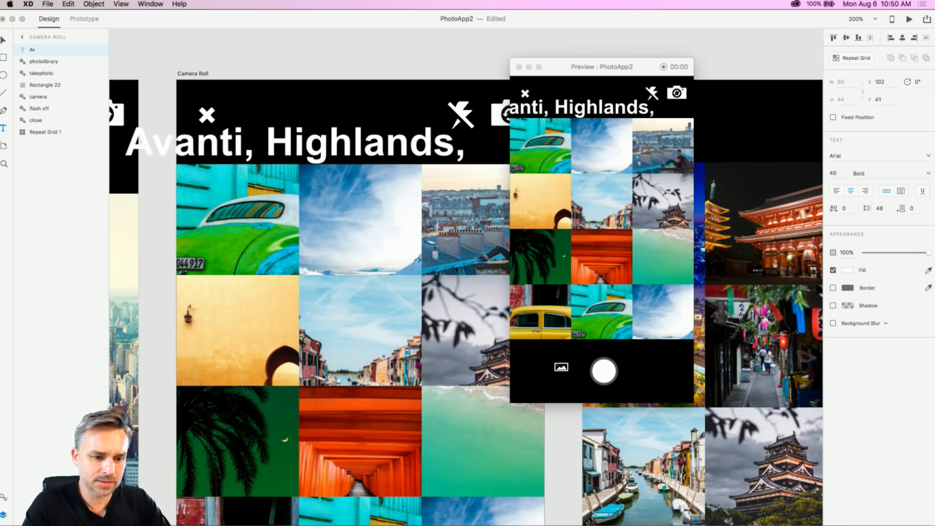
key(BackSpace)
text(Neigh)
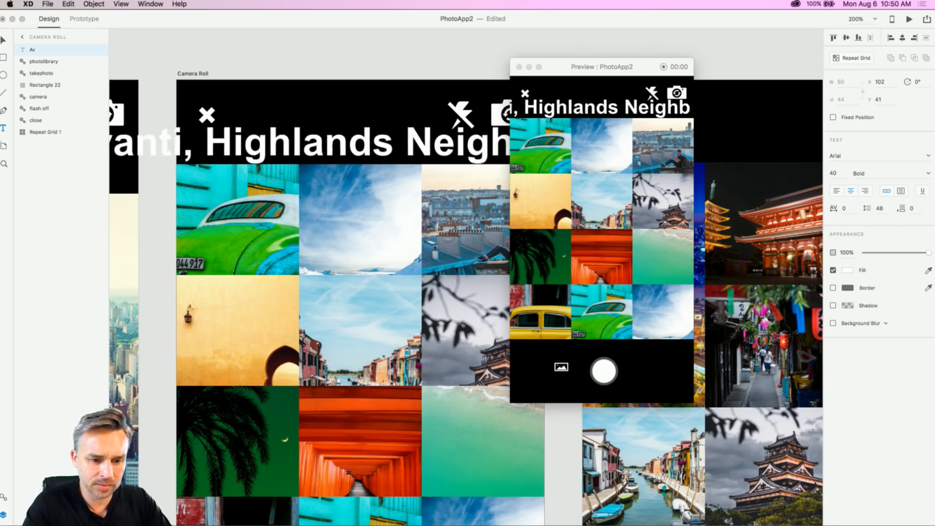
text(borho)
Step: Set the font size of the whole Camera Roll header text to 20
key(super+a)
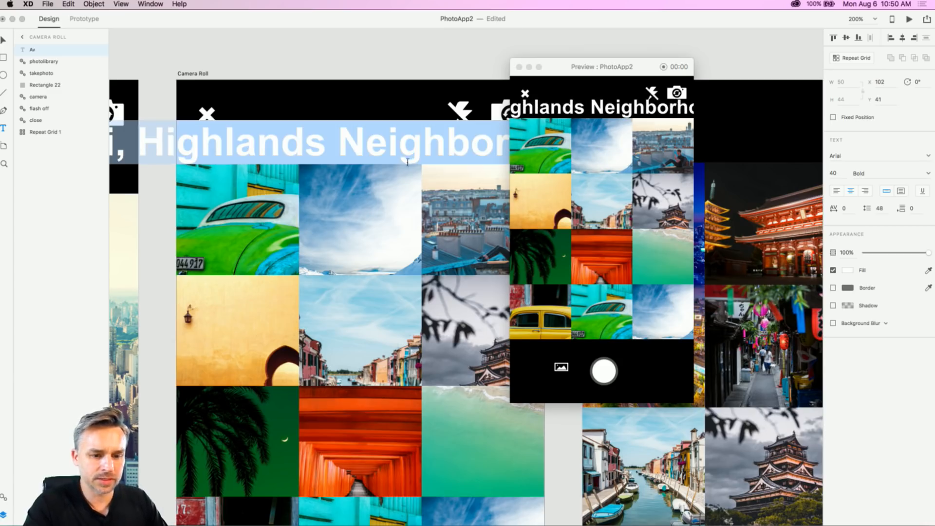
click(834, 173)
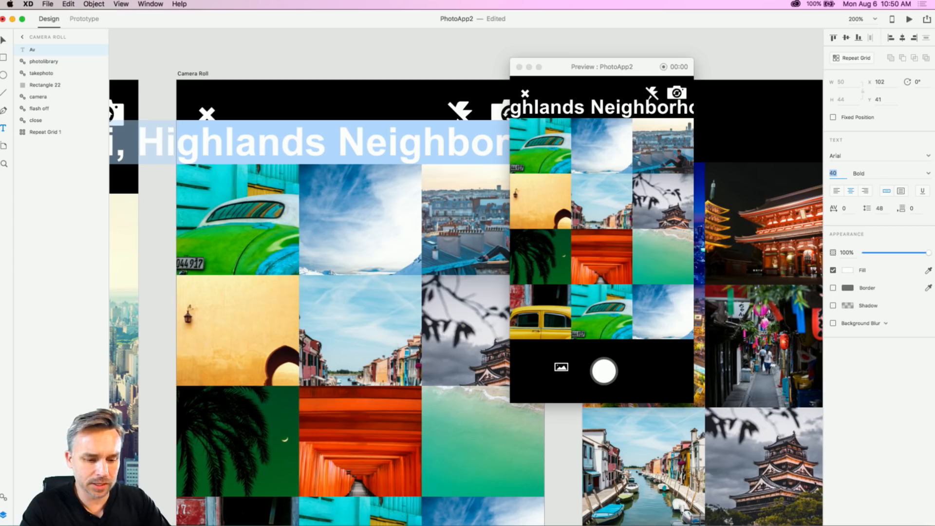
text(20)
key(Return)
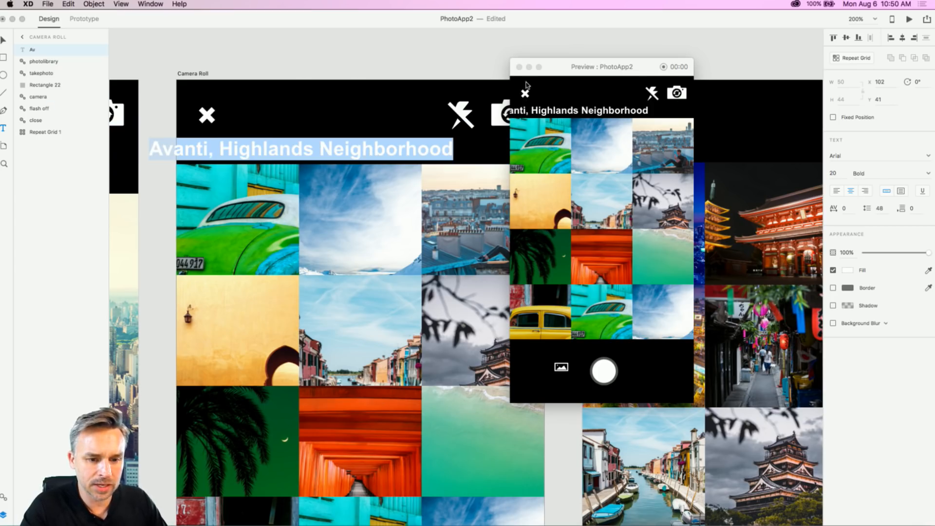
Step: Move the preview window off the artboard and place the header text beneath the header icons at X 38, Y 60
drag(564, 71, 664, 59)
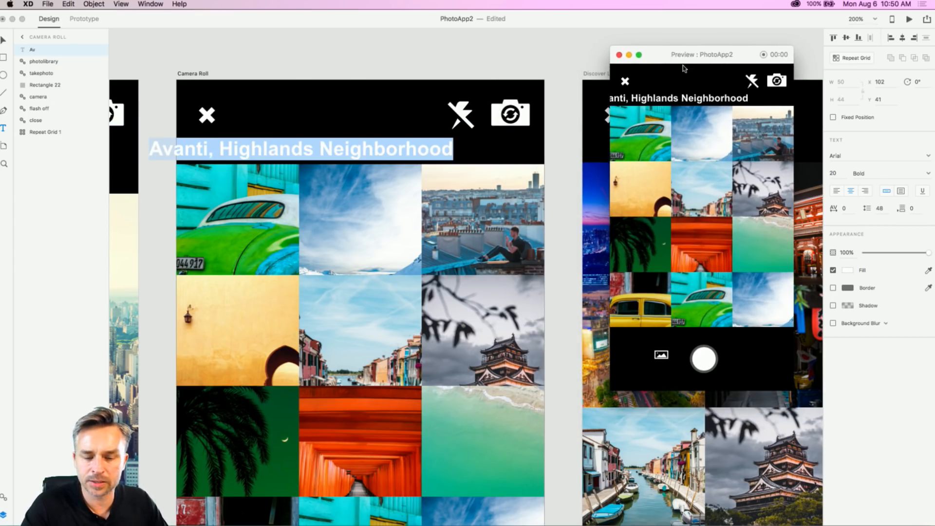
click(3, 41)
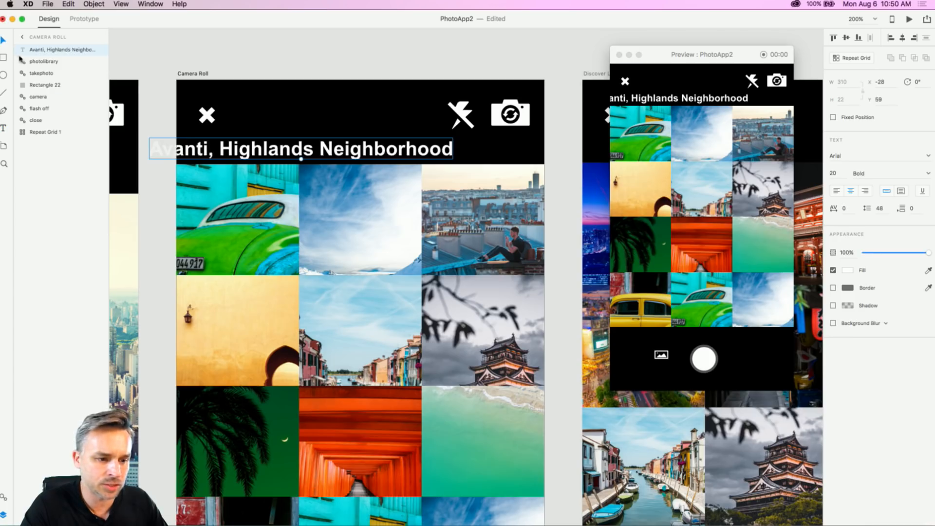
drag(216, 148, 281, 151)
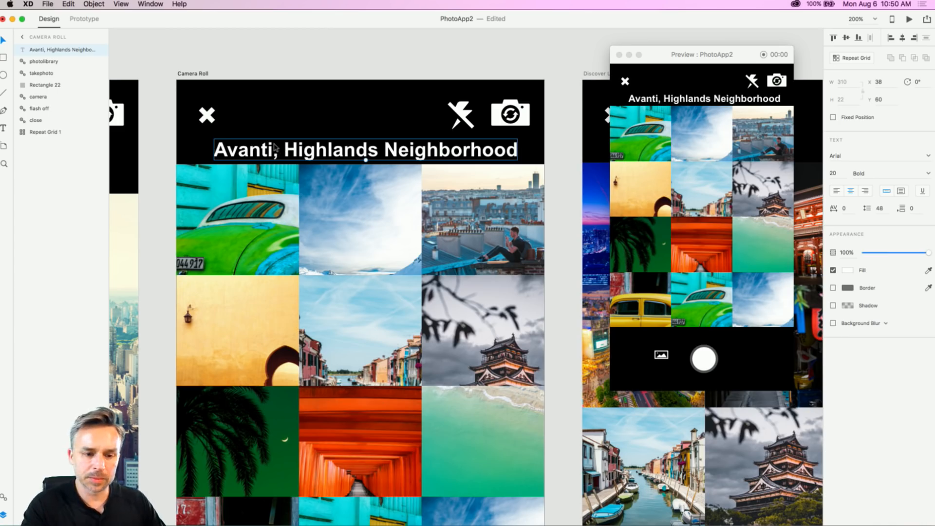
Step: In the preview, close the Camera Roll screen to reach the map and continue from there to the splash screen
scroll(249, 95, left, 10)
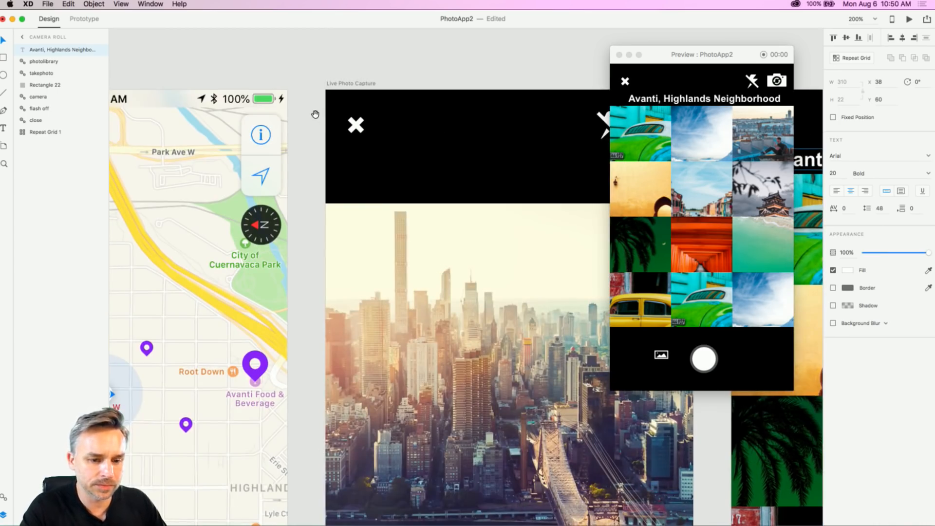
click(625, 82)
click(626, 82)
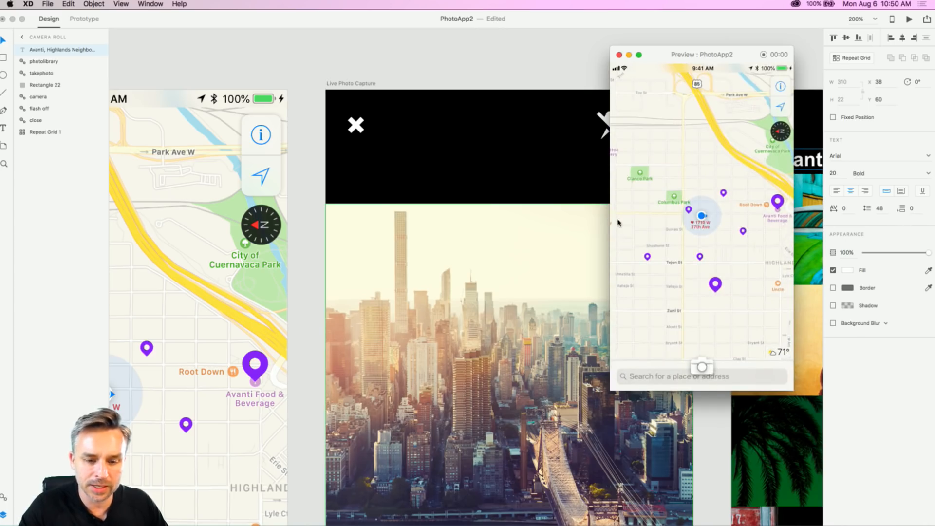
click(668, 130)
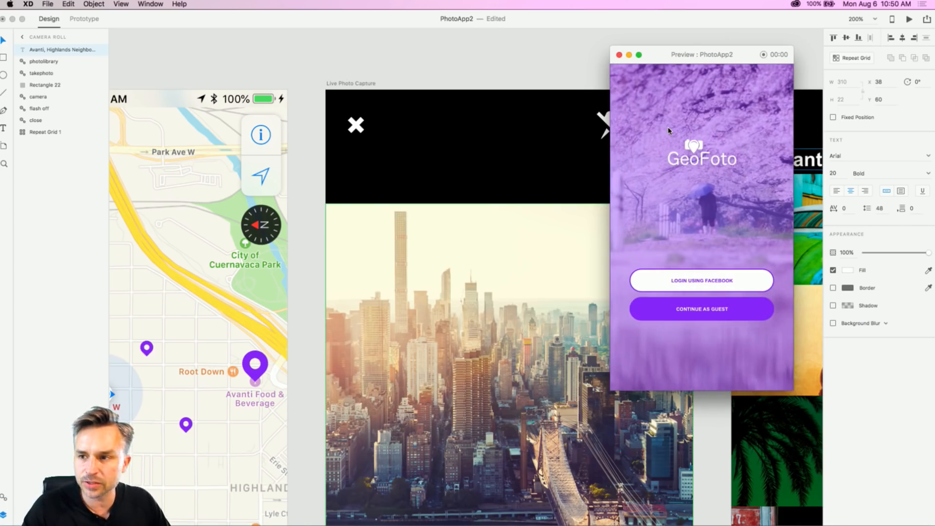
Step: Select the Splash artboard as the screen shown in the preview and place the preview window beside it
click(668, 128)
click(686, 145)
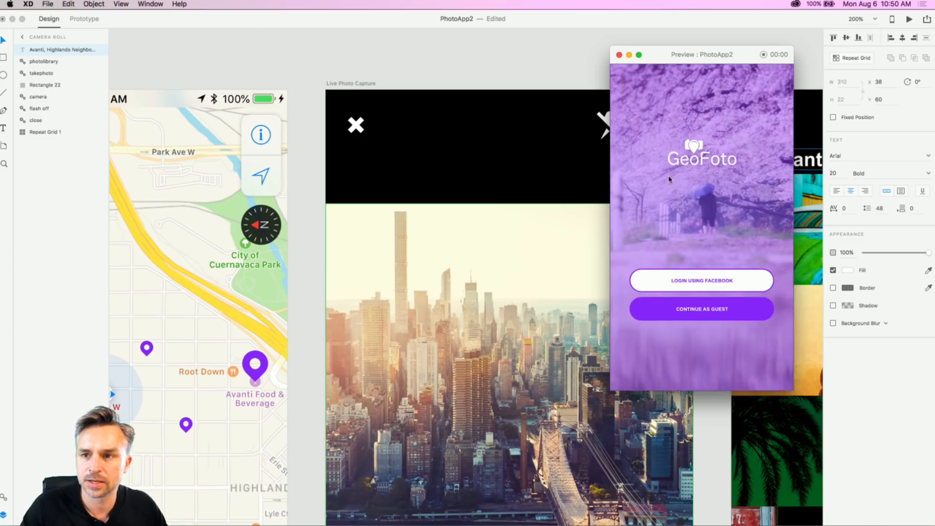
drag(669, 60, 725, 73)
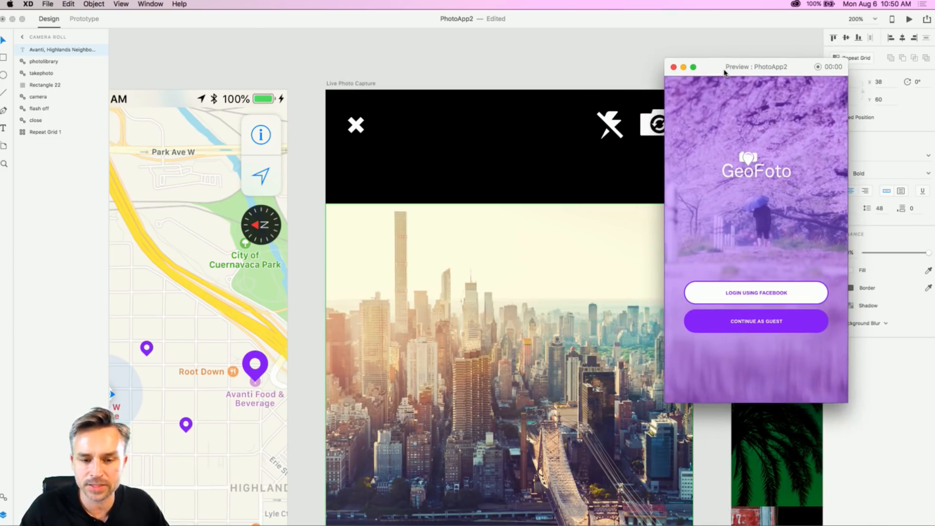
click(193, 75)
scroll(194, 74, left, 10)
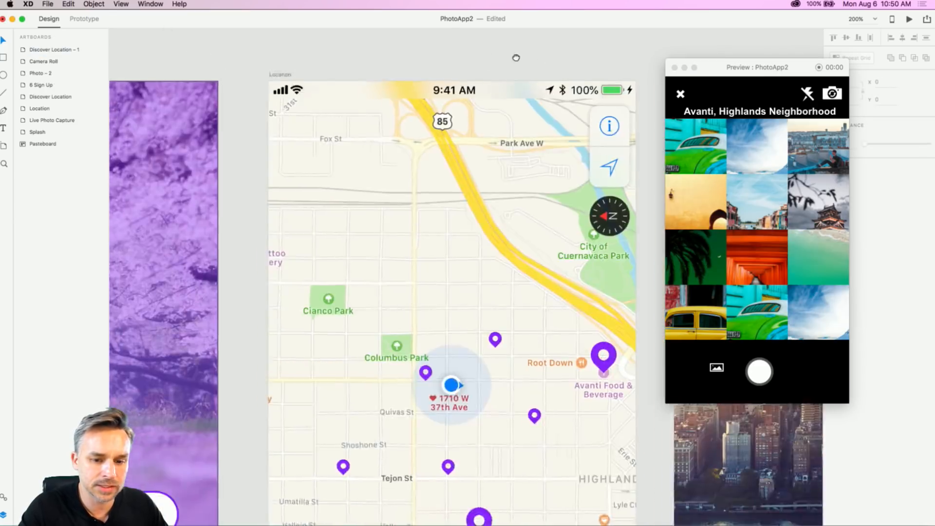
click(168, 73)
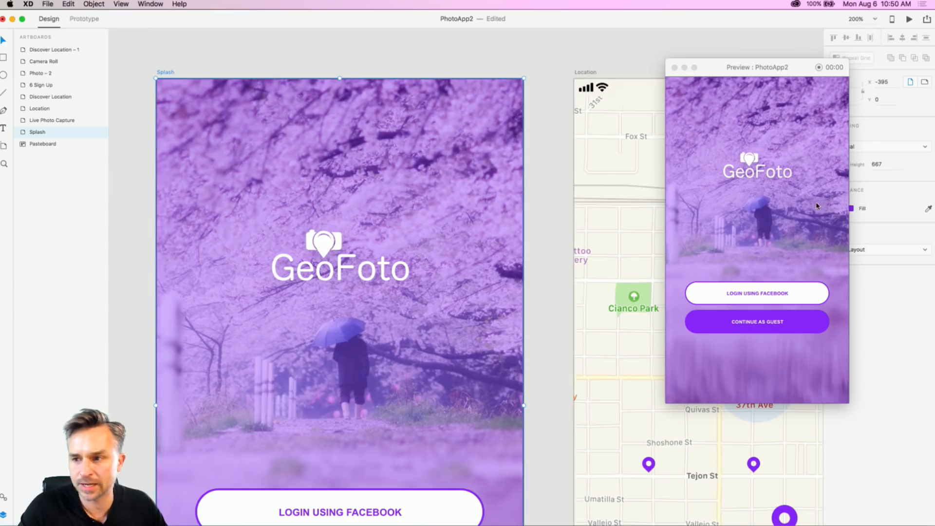
drag(728, 75, 644, 72)
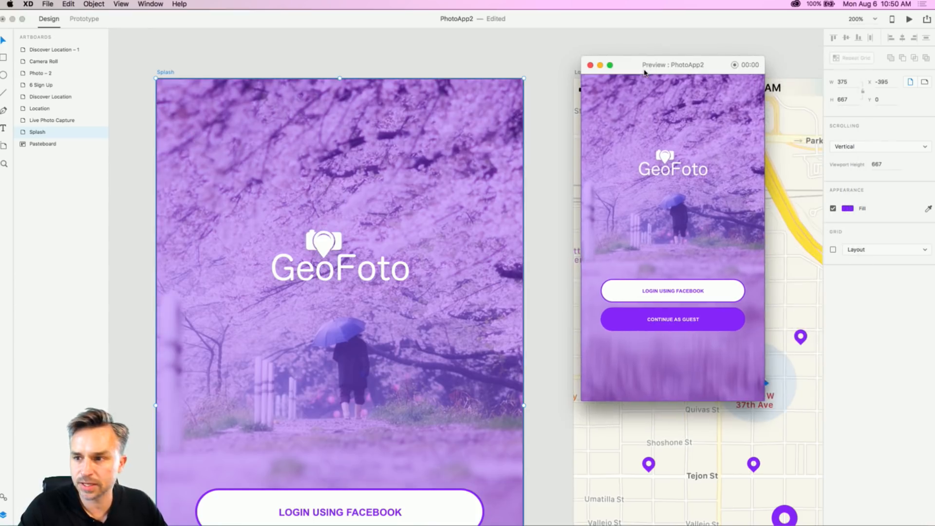
click(165, 64)
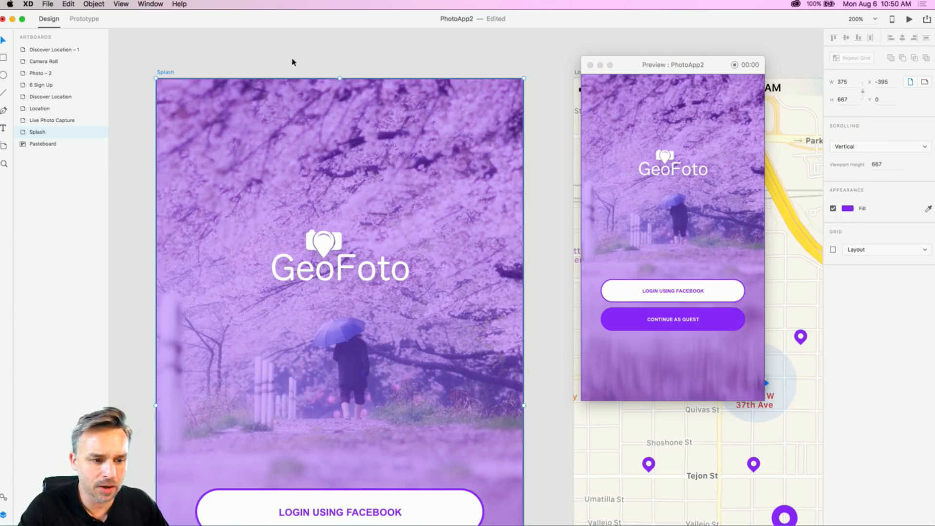
Step: Unlock the Splash background photo and set its opacity to about 82%
click(255, 150)
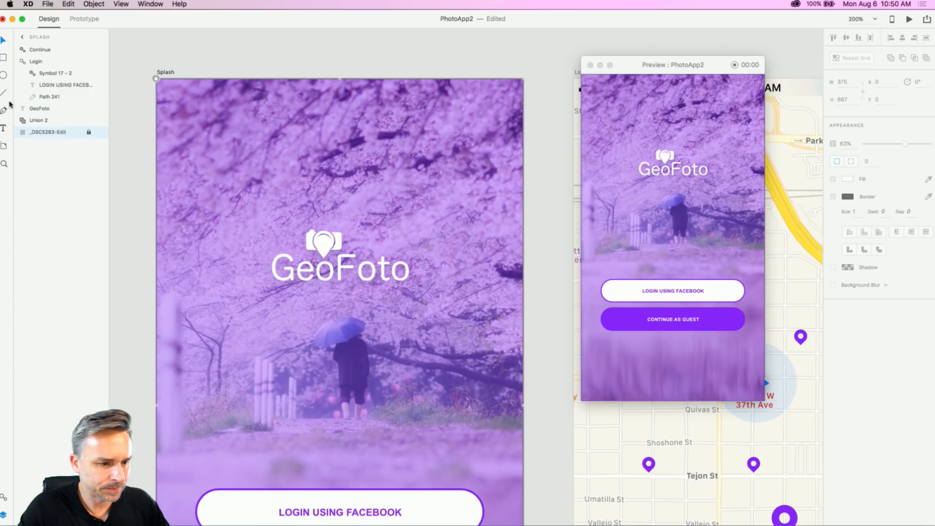
click(89, 132)
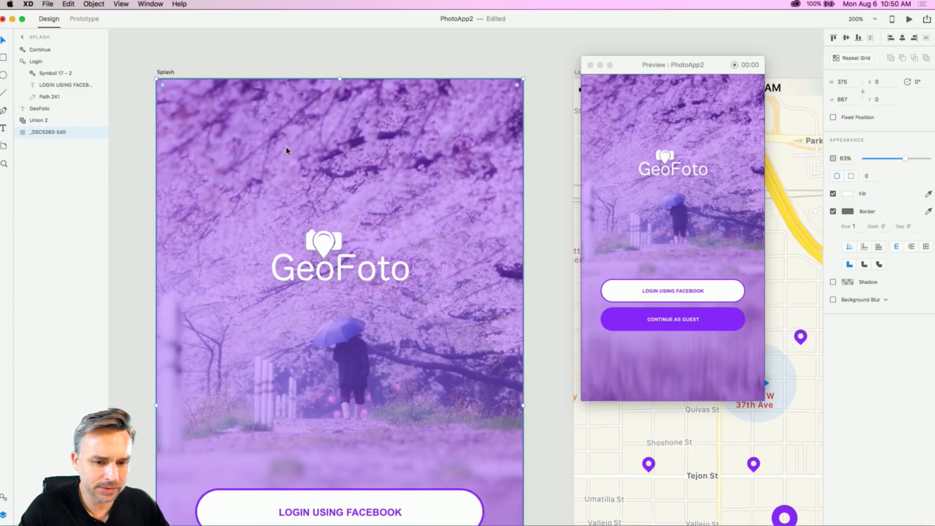
drag(912, 164, 931, 164)
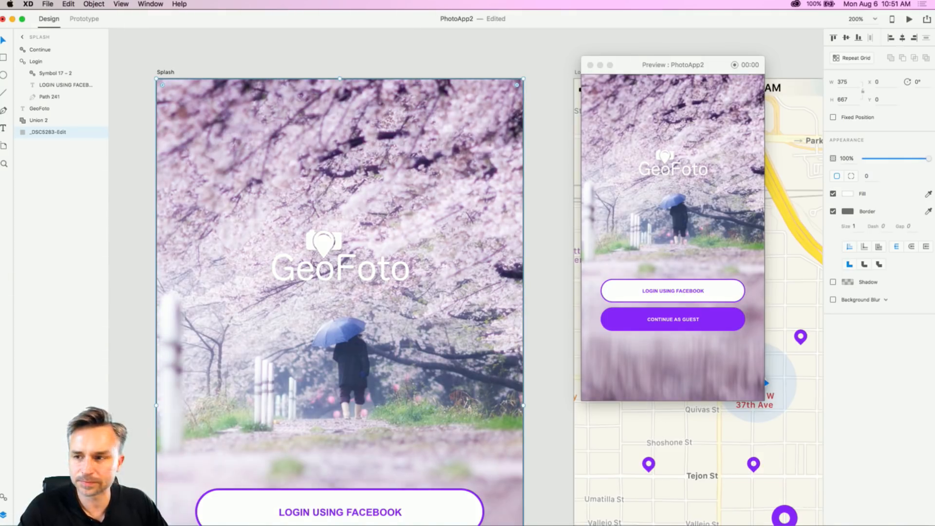
drag(913, 167, 919, 168)
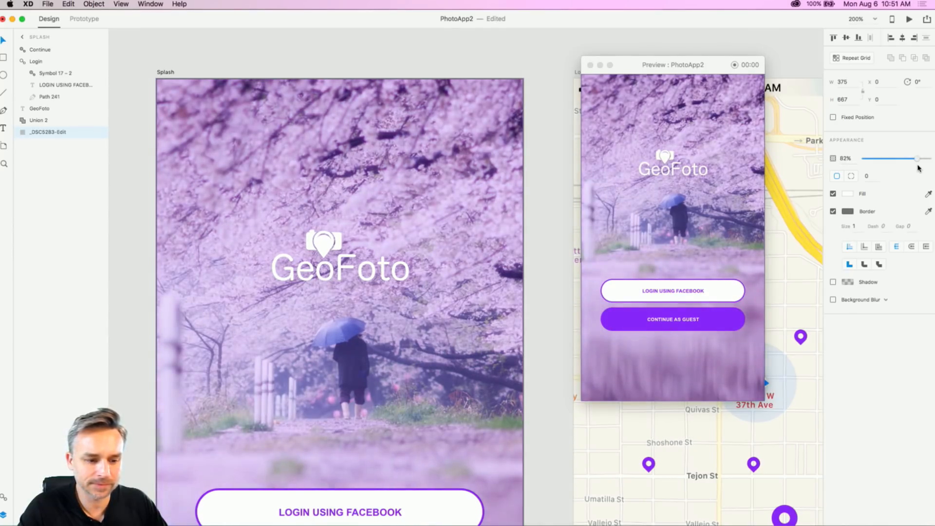
Step: Raise the shadow opacity of the Splash camera icon and GeoFoto text together to about 60%
click(320, 245)
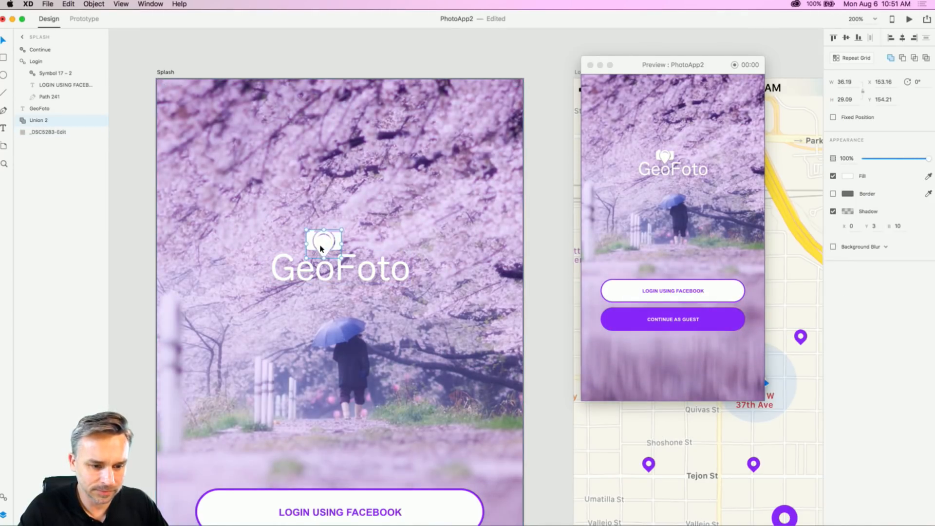
shift+click(329, 278)
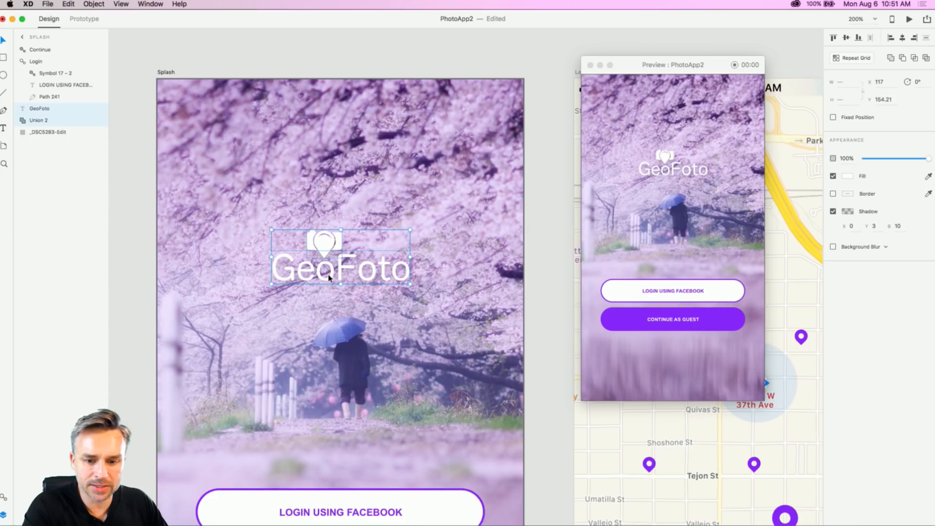
click(847, 212)
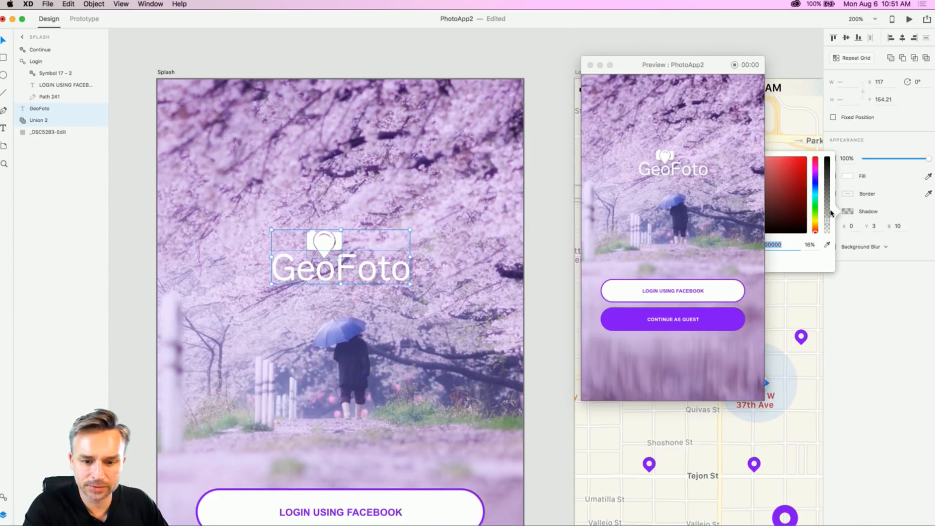
drag(830, 213, 830, 189)
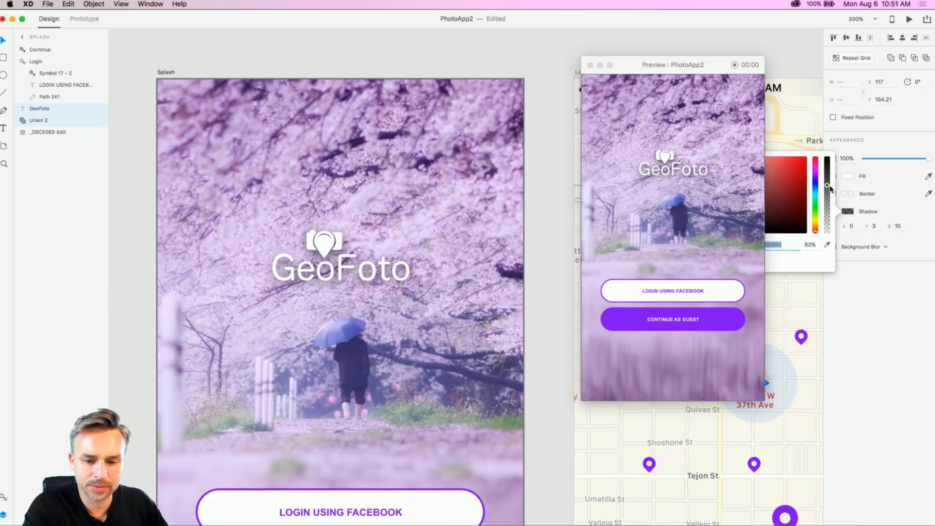
Step: Move the preview window clear of the properties and set the logo's shadow colour to dark purple #320076
drag(677, 66, 584, 57)
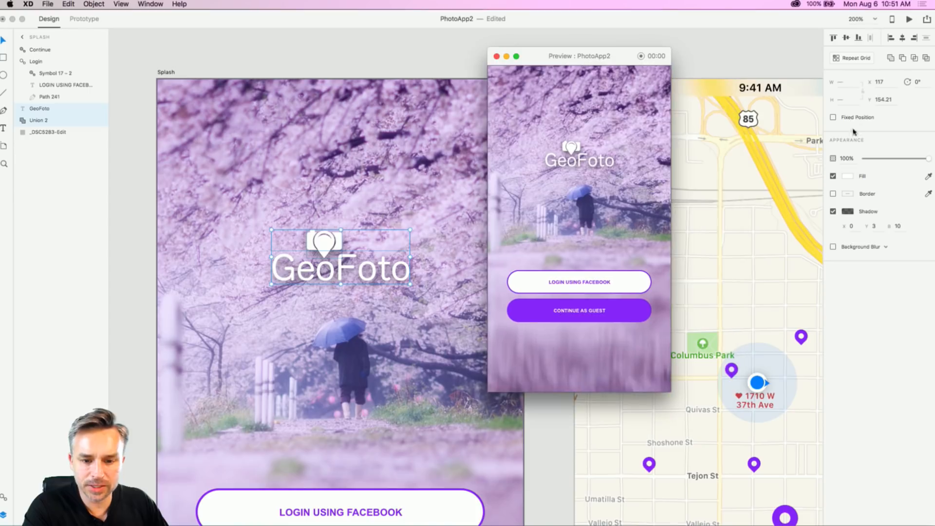
click(846, 213)
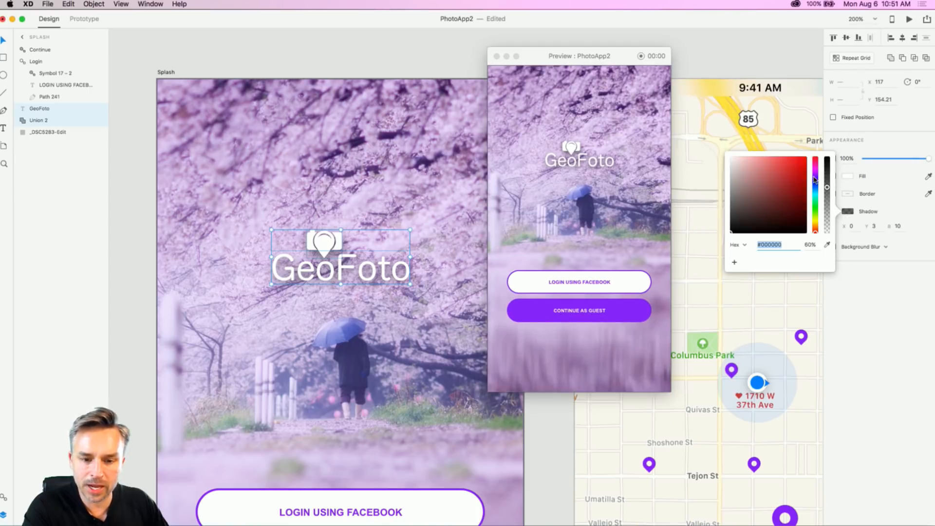
mouse_move(815, 181)
mouse_down()
mouse_move(823, 178)
mouse_move(816, 190)
mouse_move(829, 182)
mouse_move(797, 194)
mouse_move(809, 199)
mouse_up()
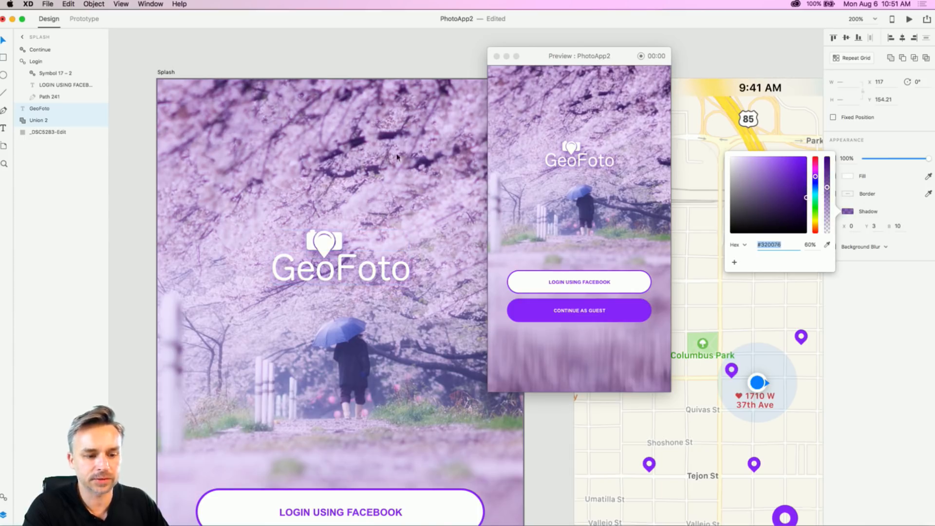
click(334, 67)
Step: Preview the flow from Splash as guest through the map and camera to a captured photo, and close the preview
click(165, 72)
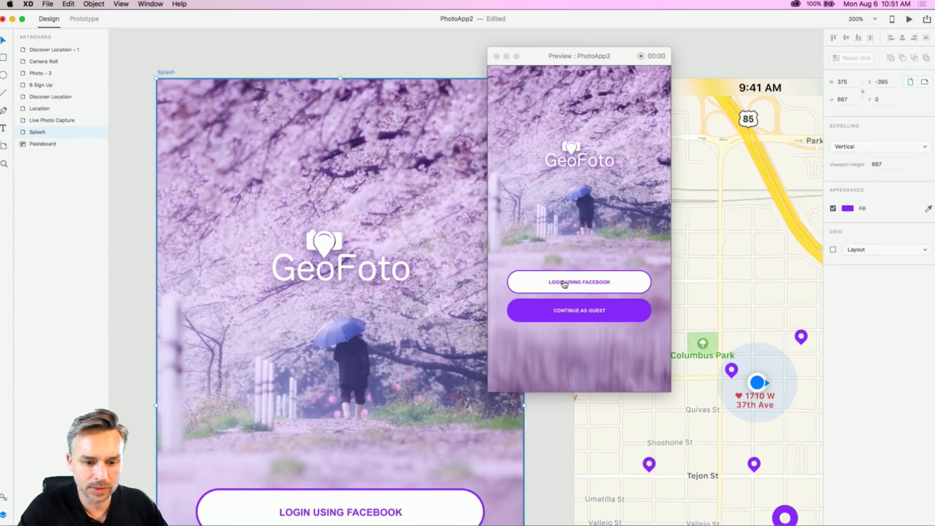
click(570, 313)
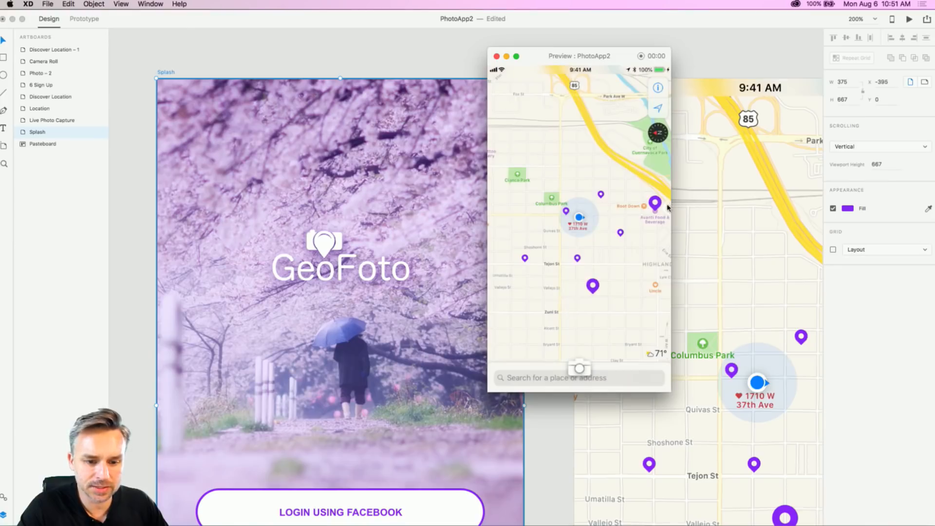
click(578, 366)
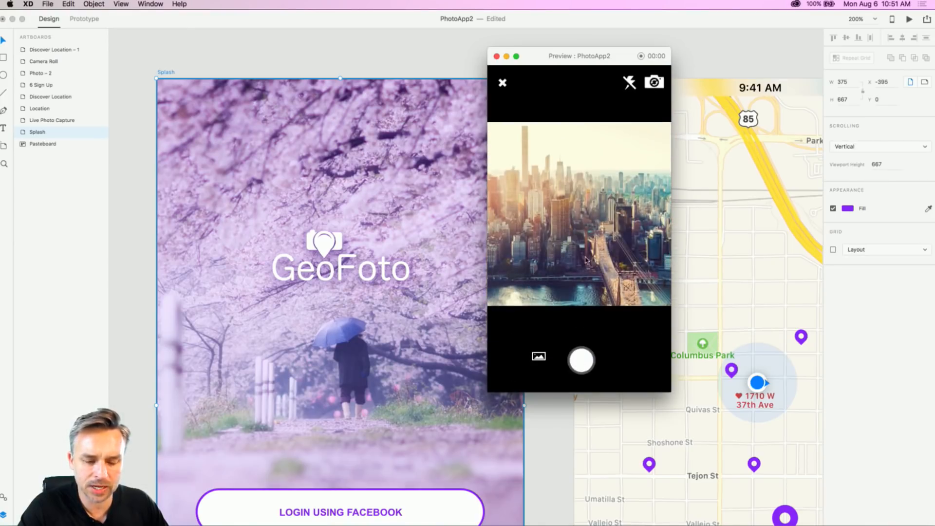
drag(560, 61, 629, 58)
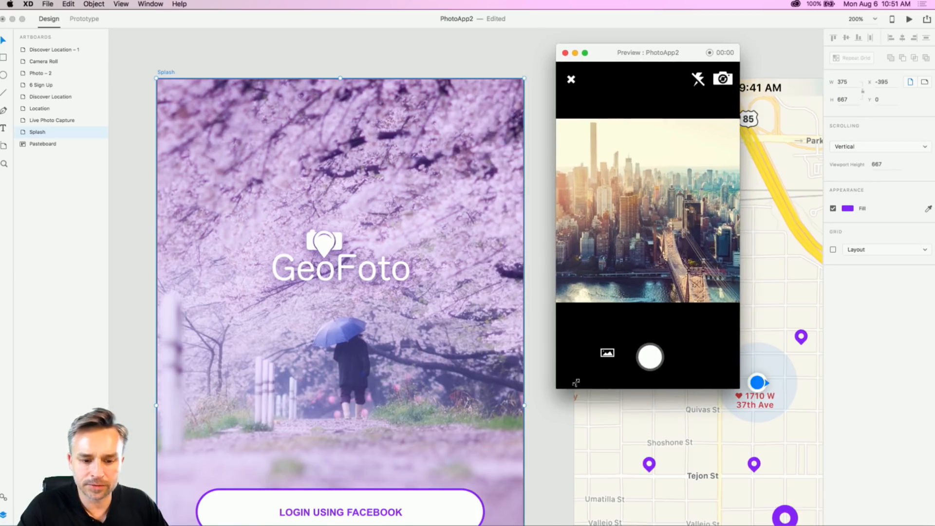
click(649, 357)
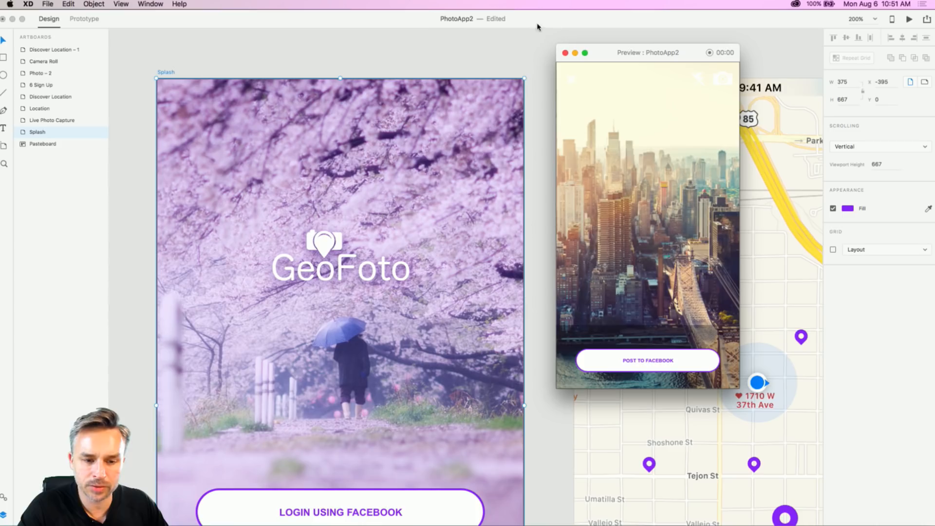
click(565, 53)
Step: Look over the row of artboards from Splash across to Photo – 2
key(super+minus)
key(super+minus)
key(super+minus)
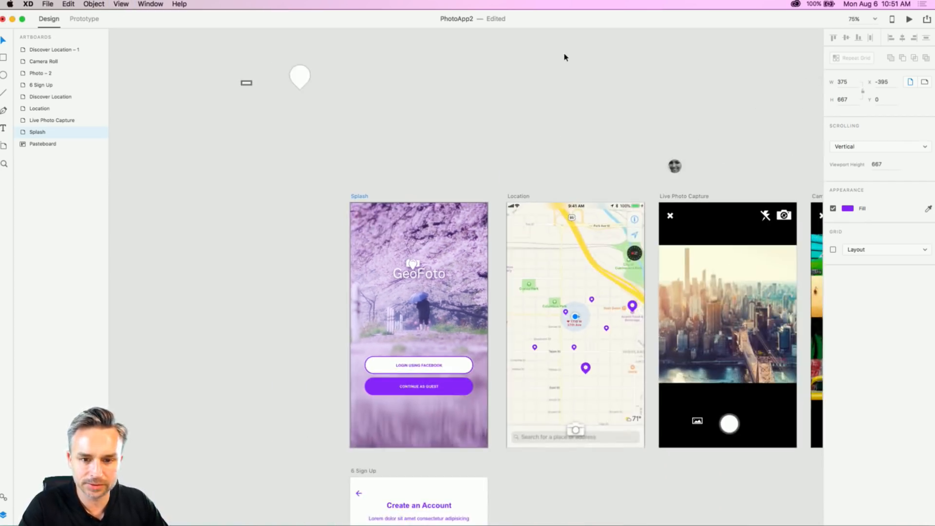
drag(650, 174, 112, 150)
scroll(476, 218, up, 10)
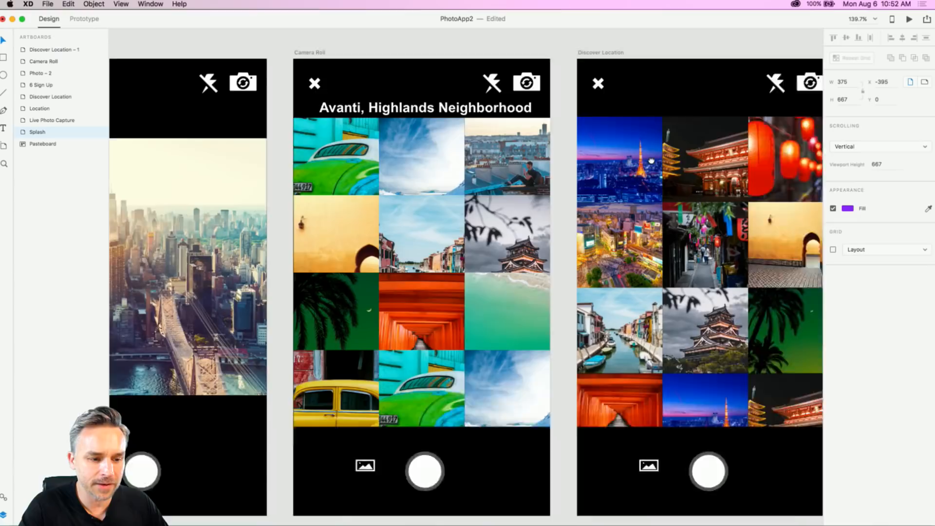
drag(651, 161, 509, 156)
scroll(454, 166, down, 10)
drag(596, 182, 245, 209)
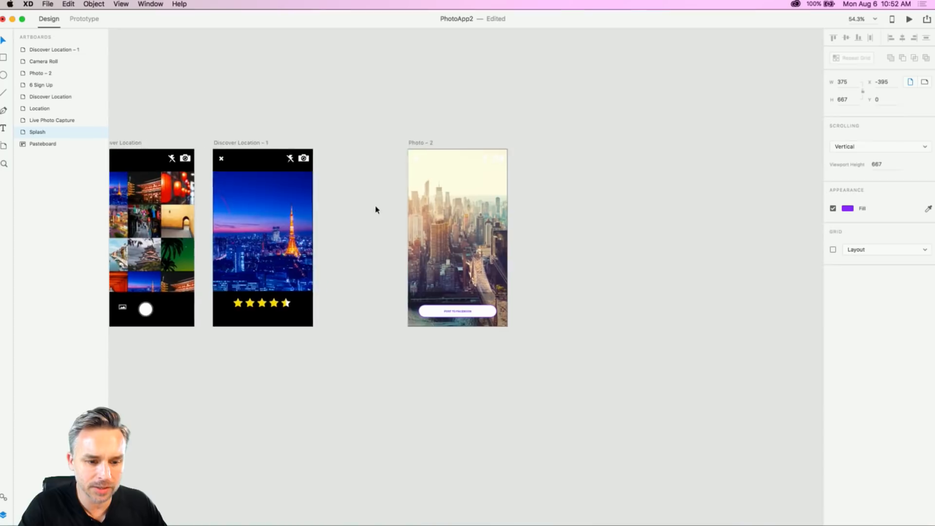
scroll(426, 201, up, 6)
drag(426, 200, 314, 223)
click(295, 133)
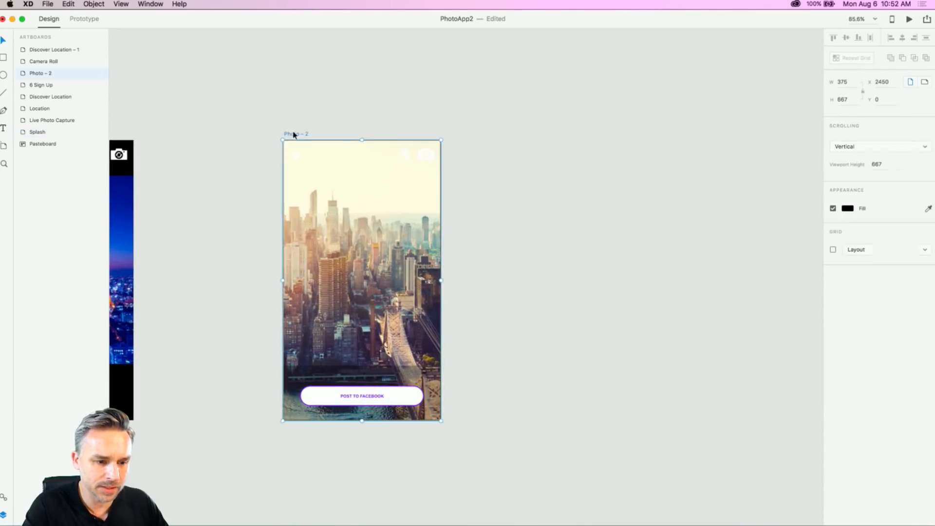
key(super+d)
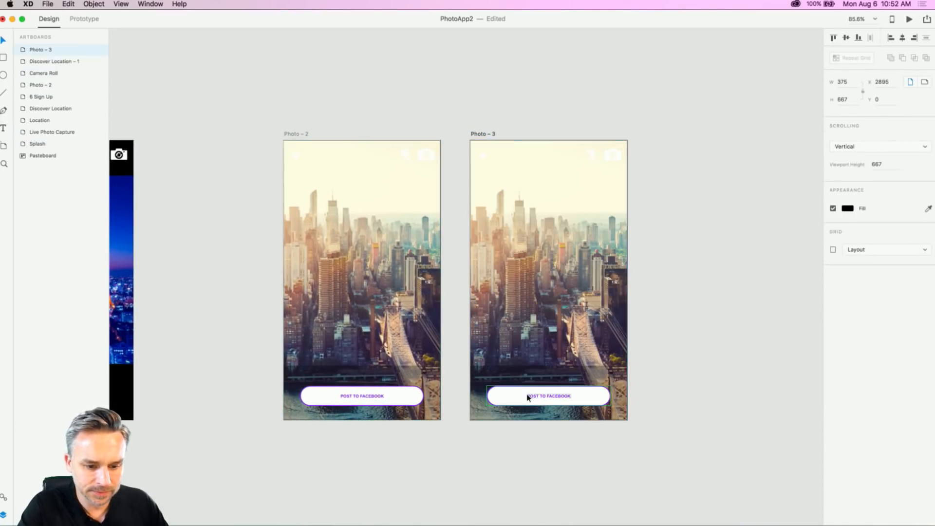
click(509, 402)
drag(512, 400, 509, 284)
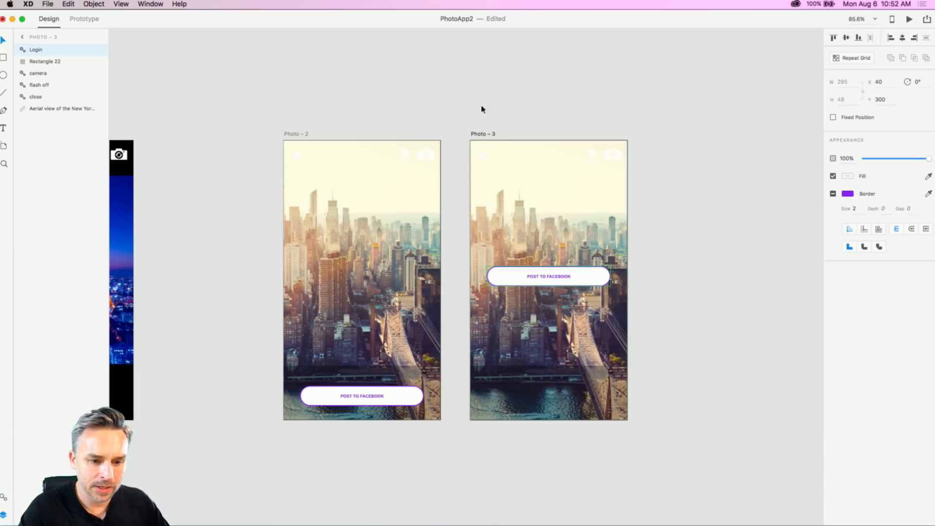
click(481, 136)
key(Delete)
Step: Select the Live Photo Capture artboard and examine it alongside the neighbouring Location and Camera Roll artboards
scroll(210, 257, left, 10)
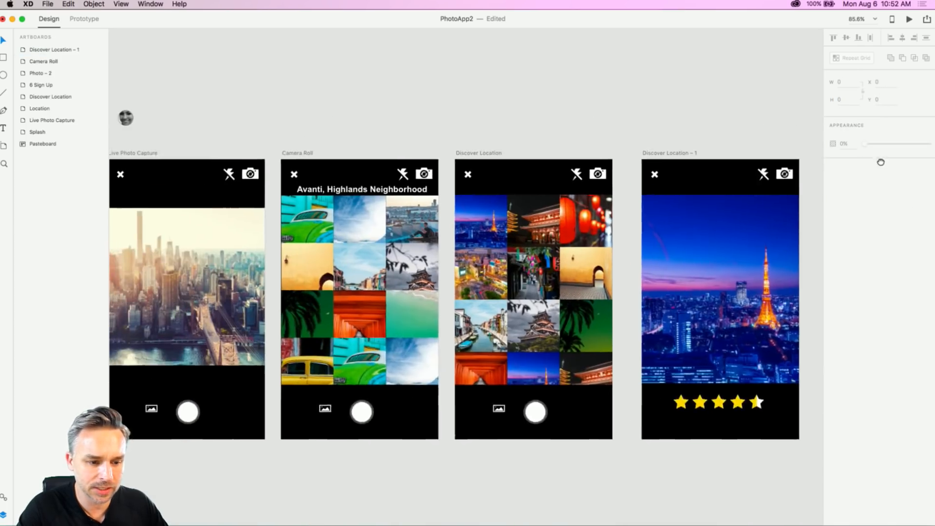
drag(209, 256, 356, 249)
drag(343, 137, 262, 191)
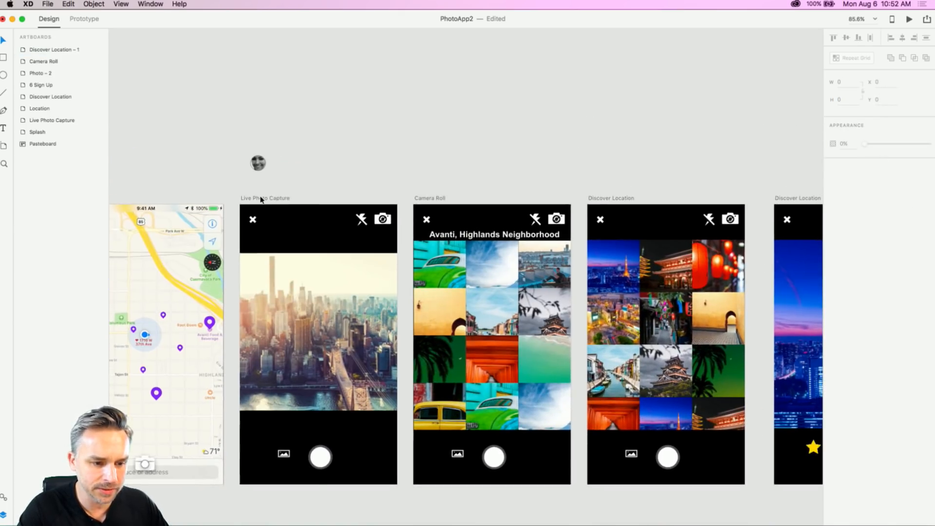
click(261, 198)
drag(336, 159, 354, 202)
drag(292, 358, 326, 203)
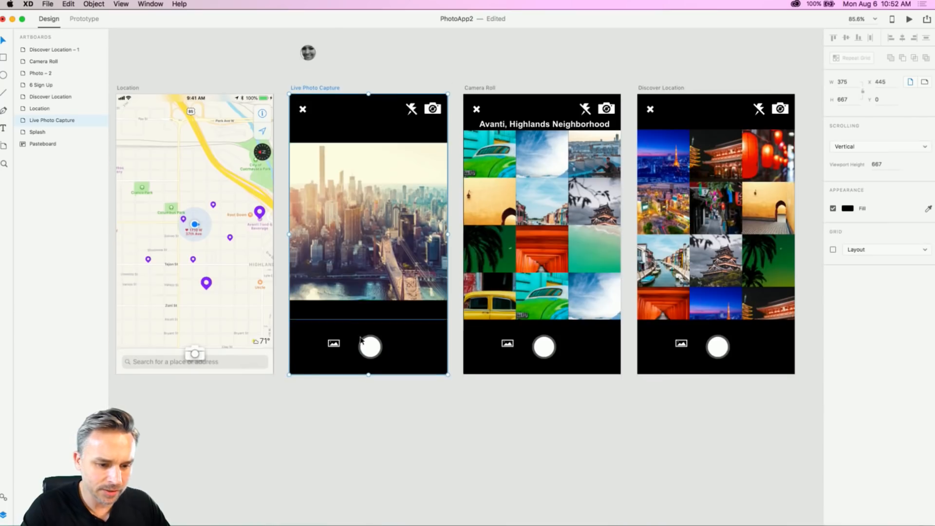
scroll(362, 339, up, 10)
scroll(375, 366, down, 10)
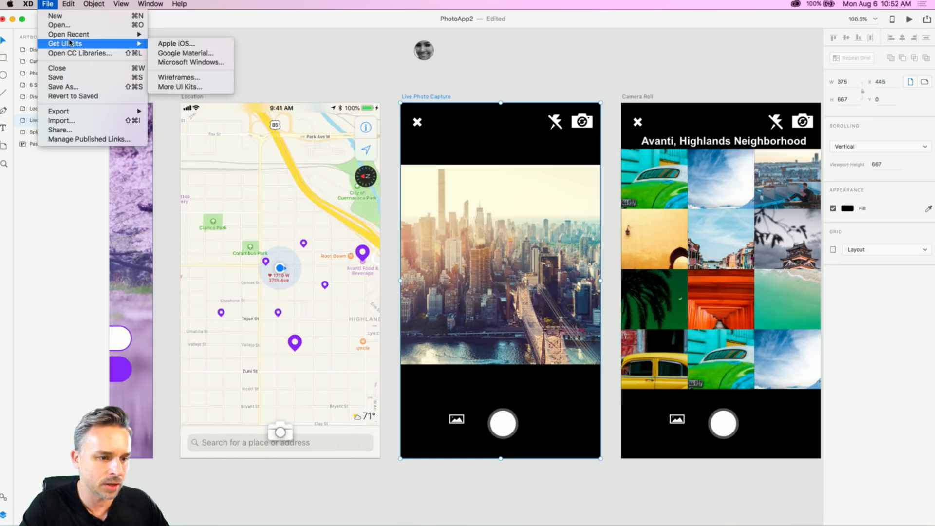
Step: Open the Apple iOS UI kit file UIElements+DesignTemplates+Guides and find the alert dialogs in UI Elements - Views
click(267, 42)
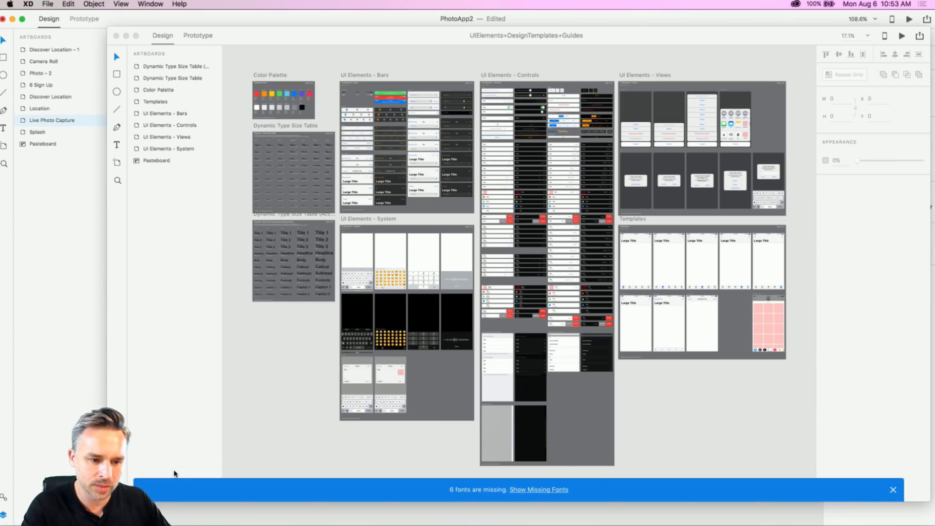
click(290, 253)
scroll(677, 162, up, 10)
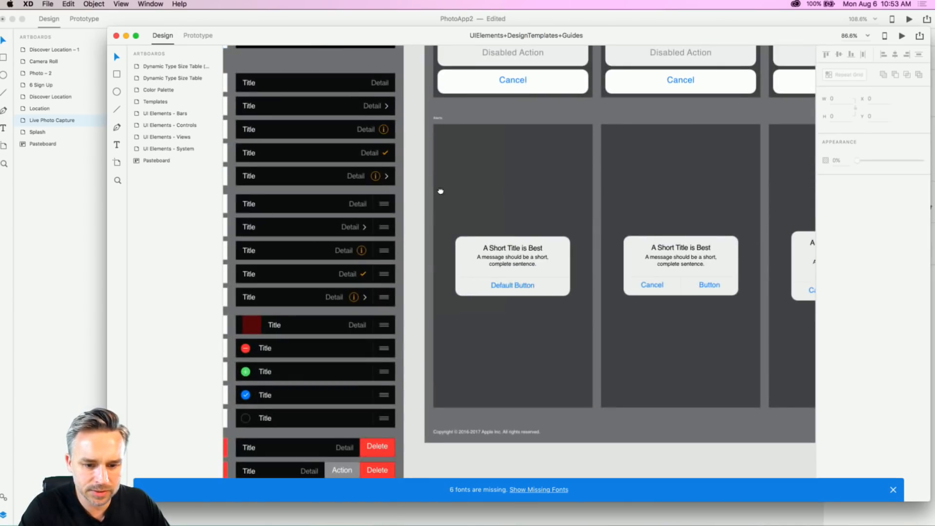
drag(440, 191, 337, 184)
scroll(337, 184, up, 3)
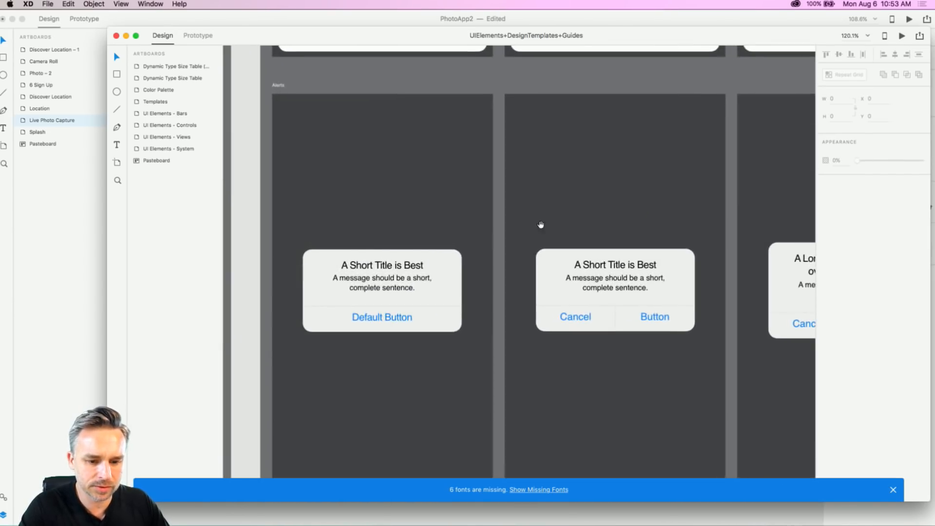
Step: Copy the Alert - Default 2 Line Title dialog from UI Elements - Views and close the UI kit file
drag(539, 224, 317, 190)
click(560, 219)
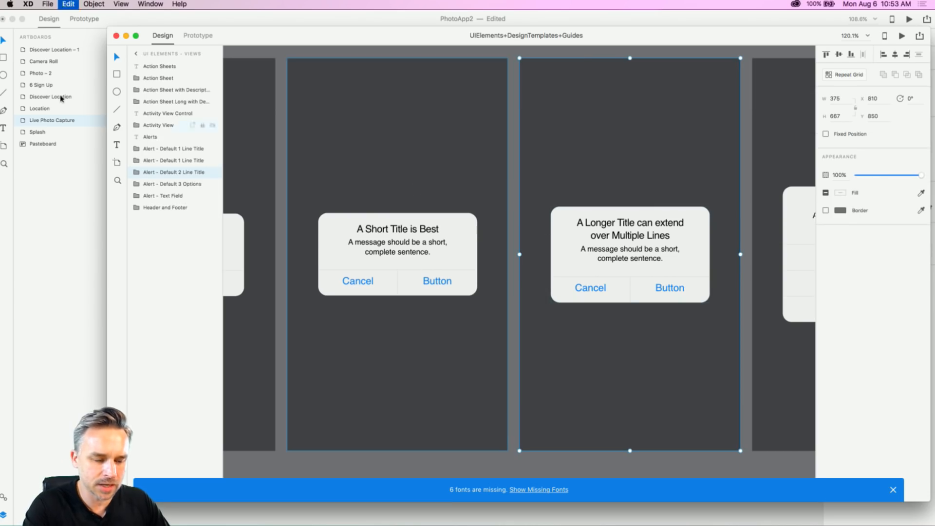
click(116, 36)
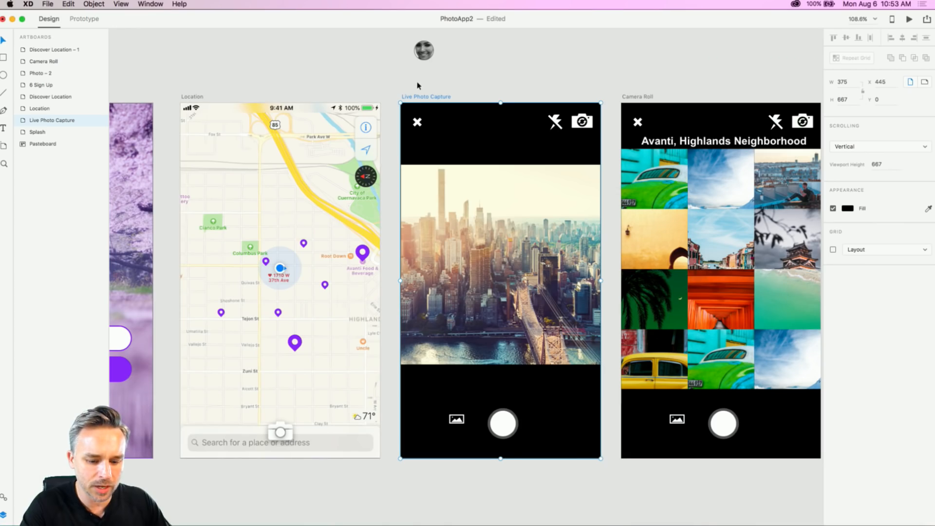
Step: Paste the alert into PhotoApp2 and place it on the pasteboard below the row of artboards
key(super+minus)
key(super+minus)
key(super+minus)
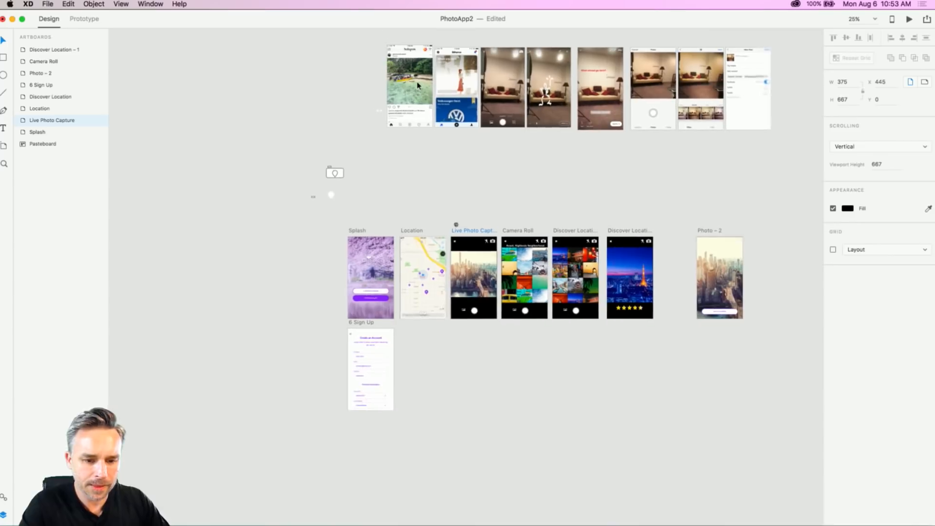
key(super+v)
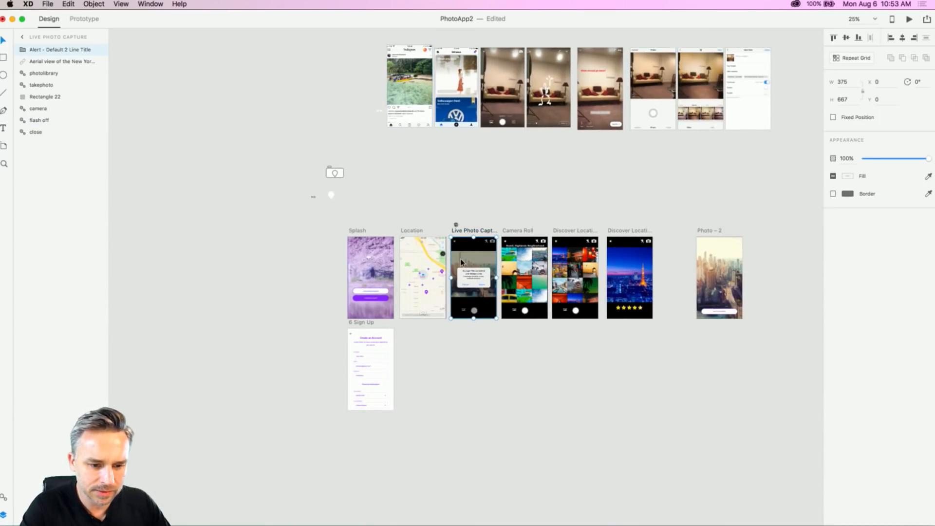
drag(461, 260, 463, 368)
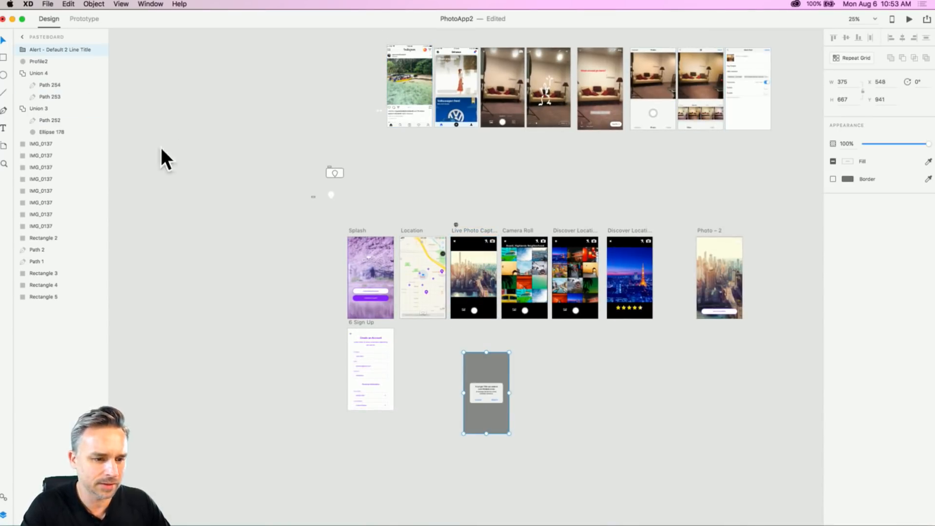
Step: Duplicate the Live Photo Capture artboard and place the copy between 6 Sign Up and the pasted alert
click(456, 231)
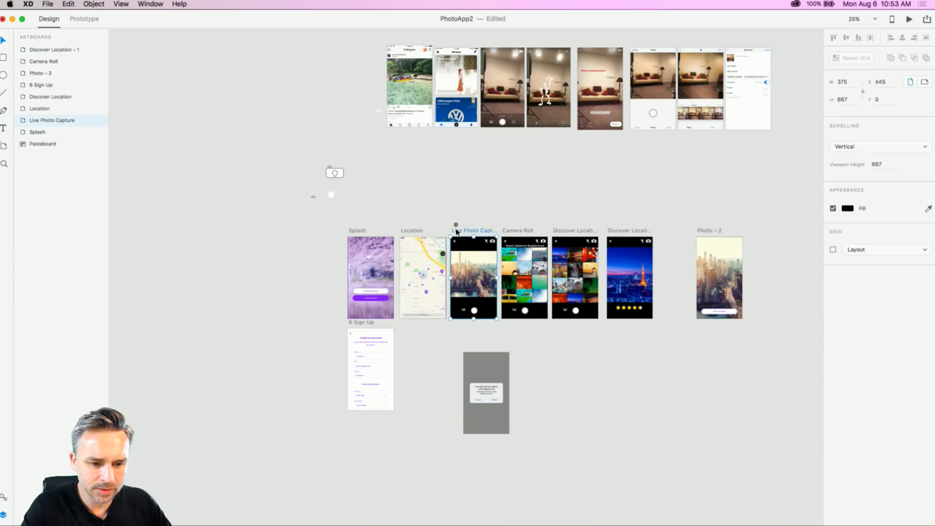
key(super+d)
drag(759, 231, 422, 347)
scroll(460, 365, up, 5)
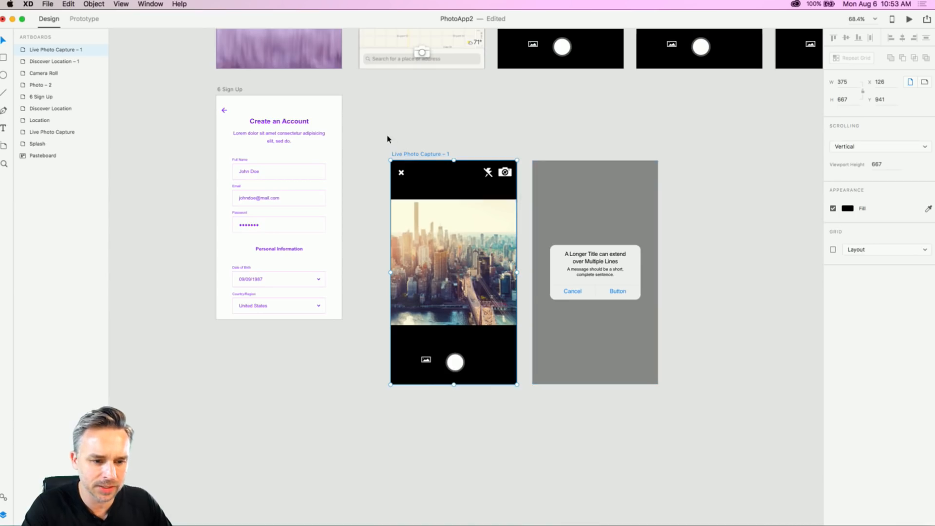
Step: Delete all content from the duplicated artboard and rename it Camera Access
drag(387, 139, 511, 422)
key(Delete)
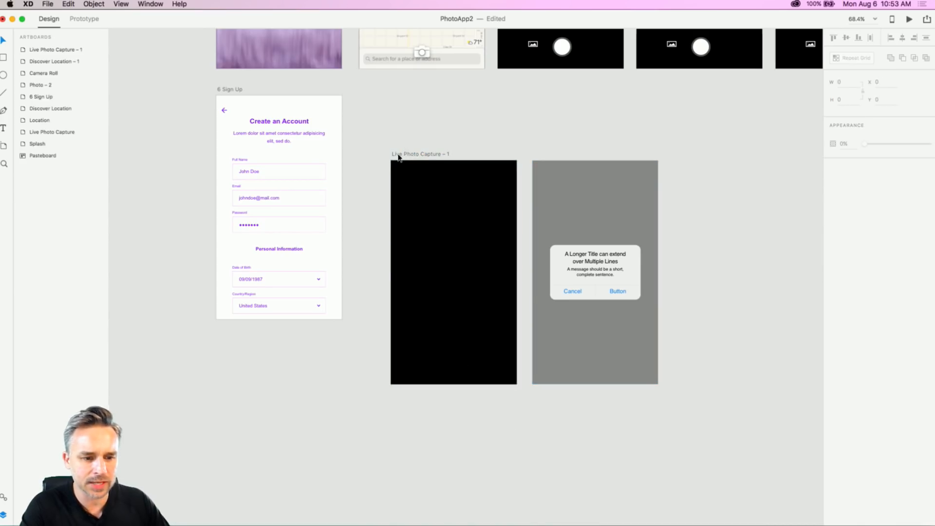
double_click(397, 155)
text(P)
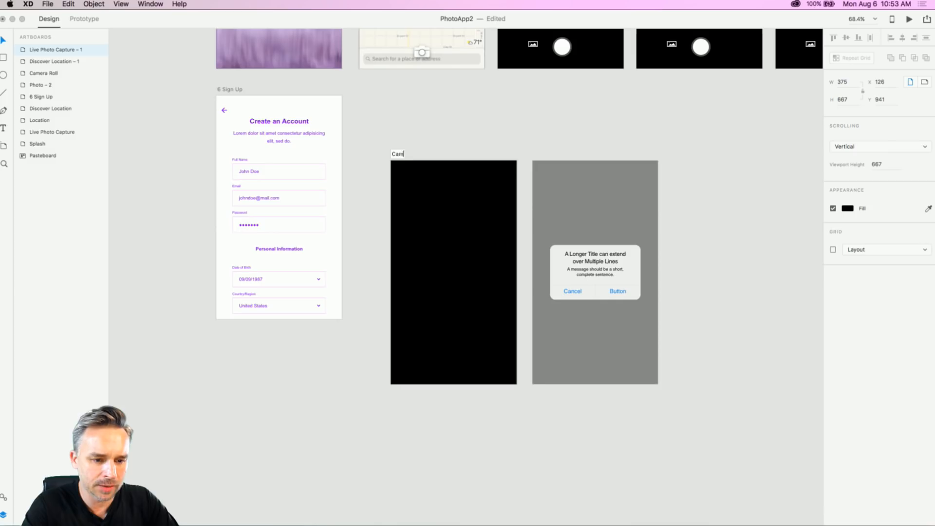
text(amera Access)
key(Return)
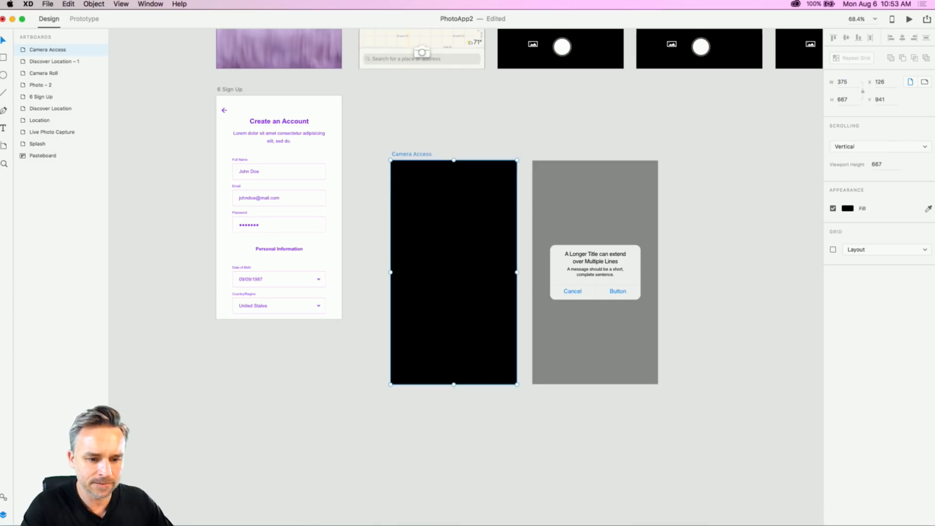
Step: Move the alert with its dimming overlay from the pasteboard onto the Camera Access artboard
click(617, 355)
drag(618, 354, 474, 355)
scroll(450, 281, up, 2)
scroll(451, 281, up, 3)
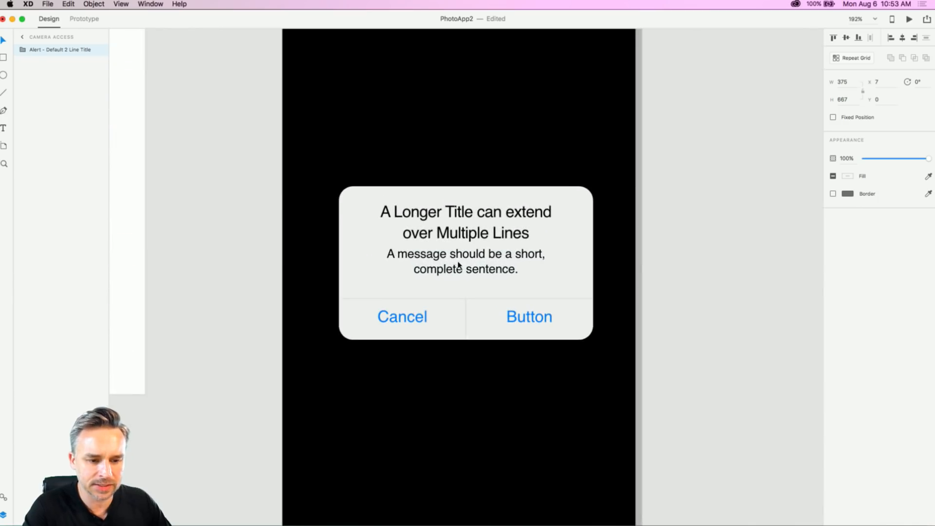
Step: Change the alert's title to "Camera?" and its primary action label to "Confirm"
double_click(428, 214)
double_click(429, 214)
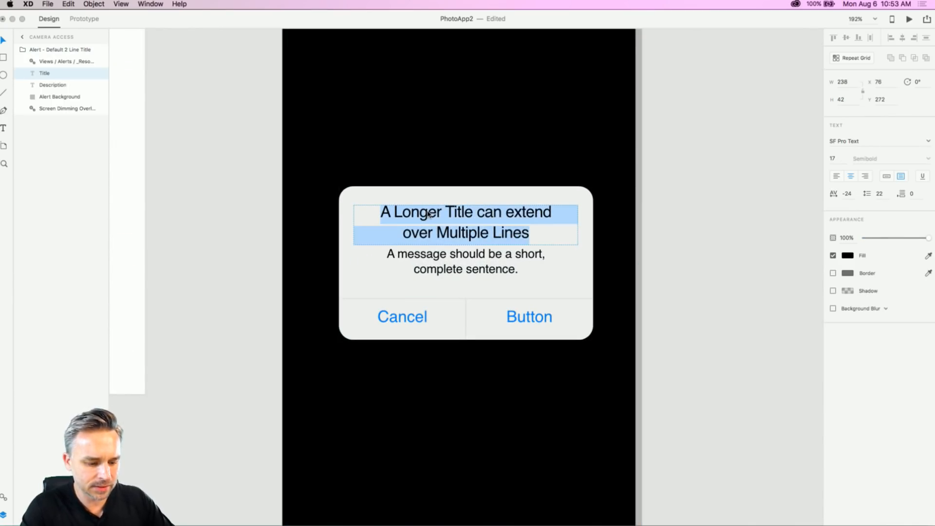
text(Camera?)
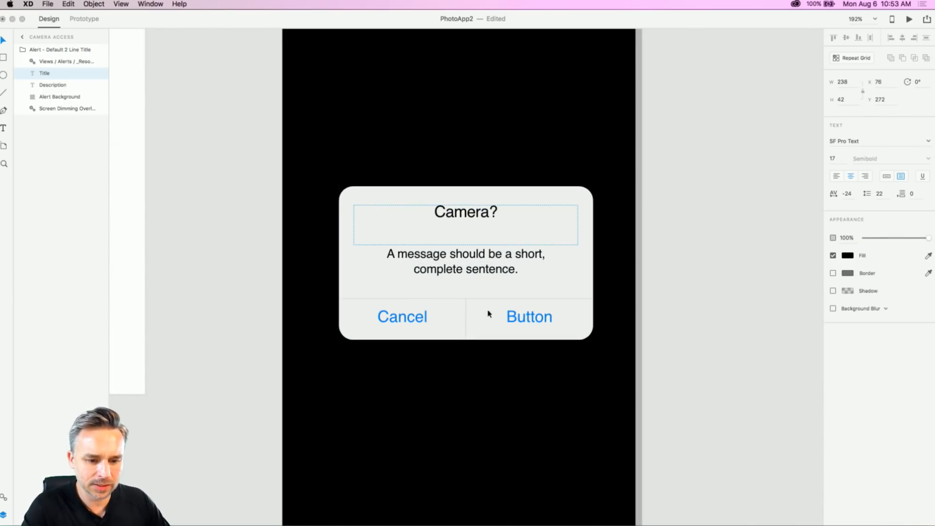
double_click(521, 322)
double_click(521, 320)
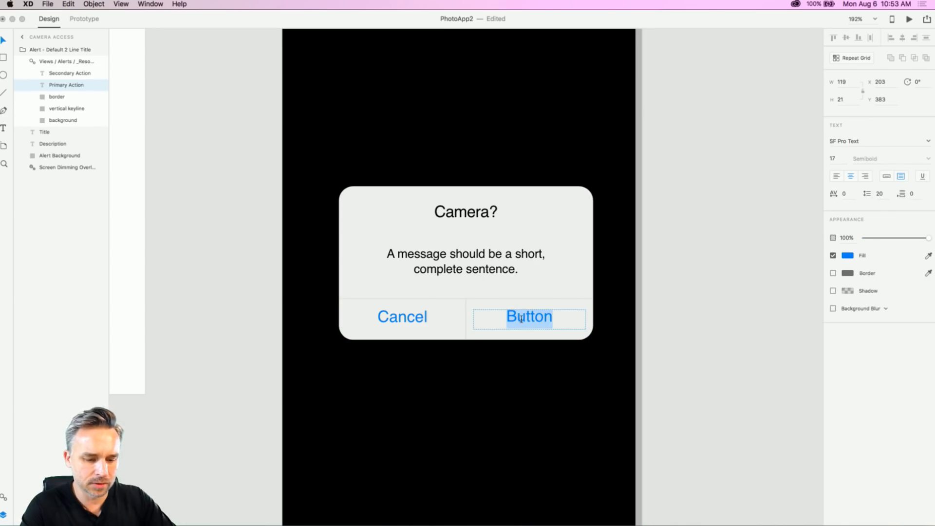
text(Confirm)
key(Escape)
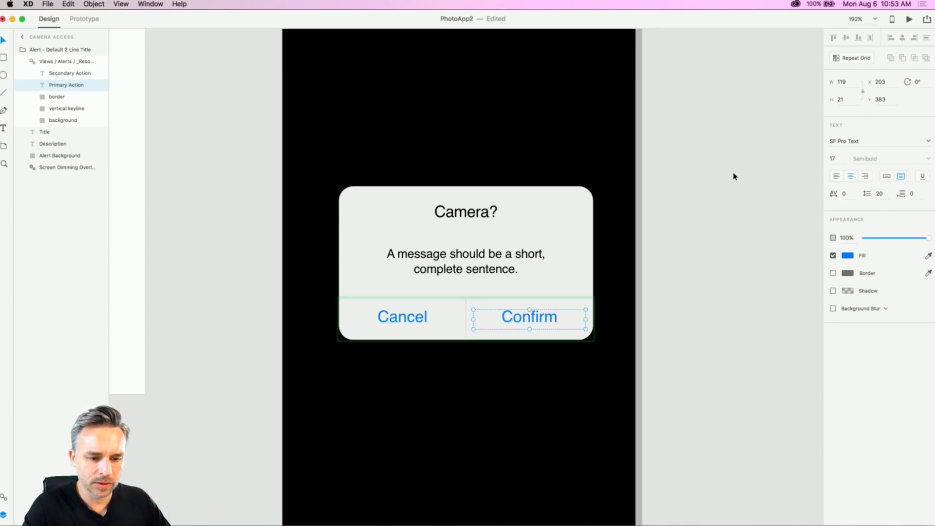
Step: Move the Camera Access artboard directly below the Live Photo Capture artboard
scroll(733, 178, down, 10)
drag(551, 146, 384, 312)
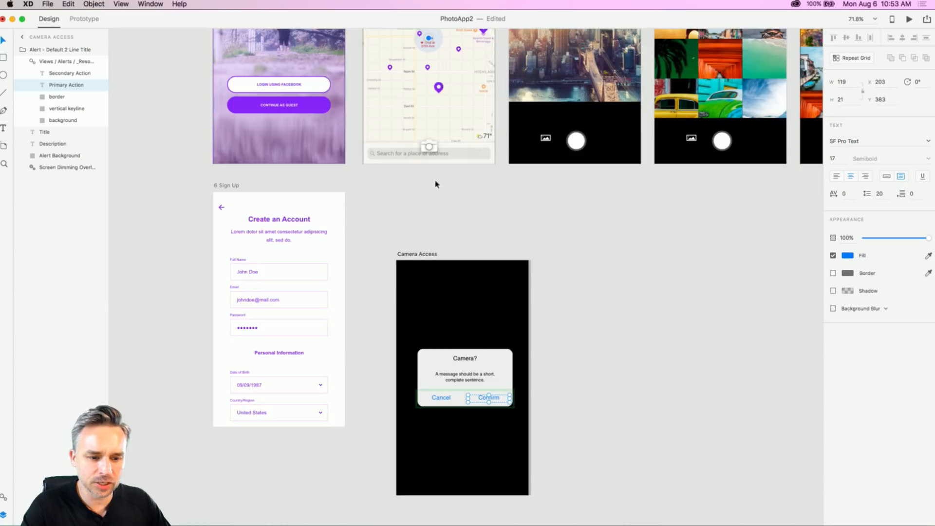
drag(436, 184, 325, 319)
drag(343, 366, 456, 288)
Step: In Prototype mode, link the takephoto shutter button on Live Photo Capture to Camera Access as an overlay
click(501, 249)
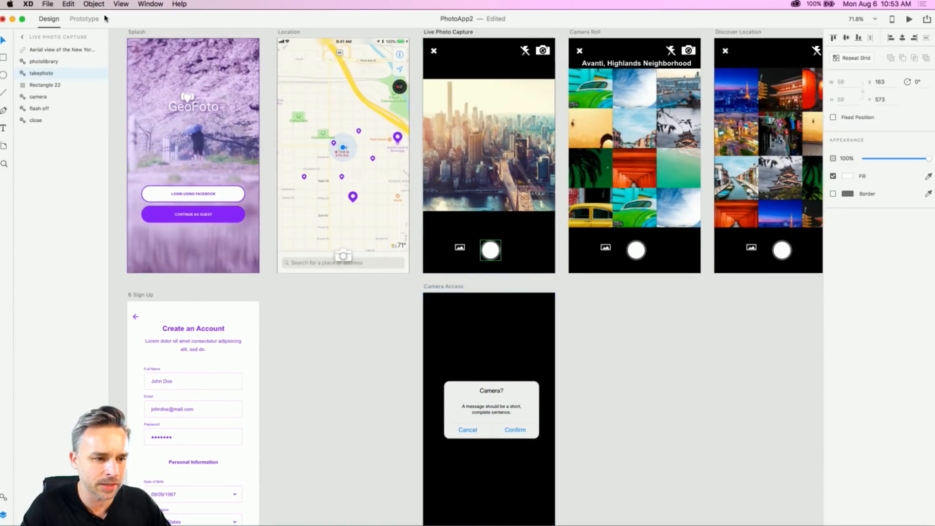
key(ctrl+Tab)
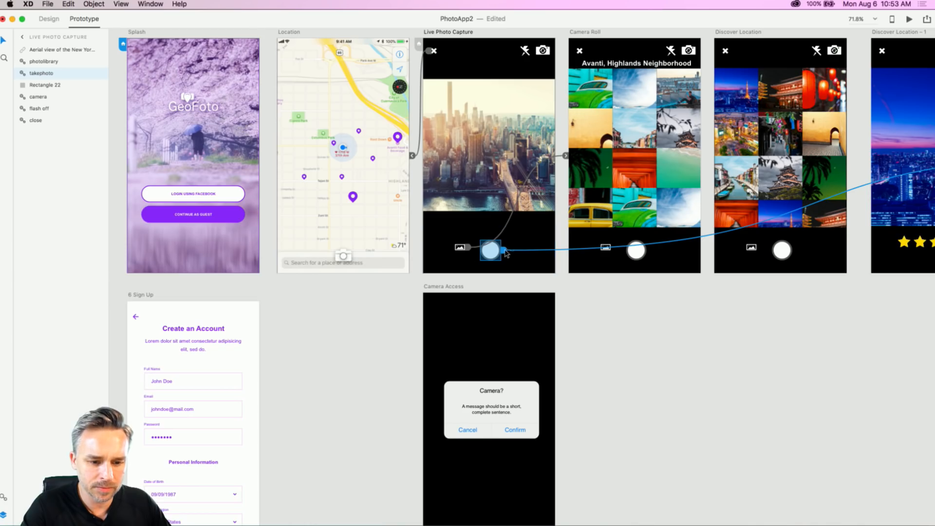
drag(503, 250, 492, 347)
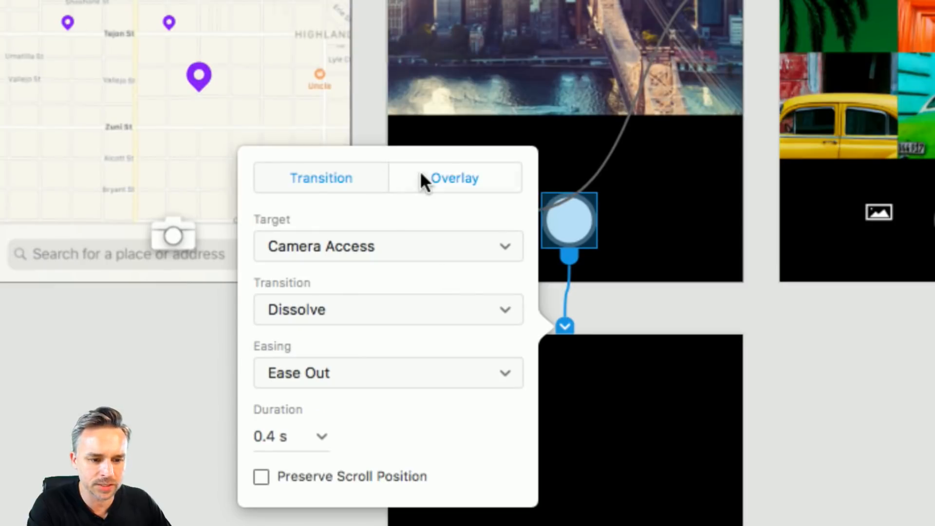
click(442, 232)
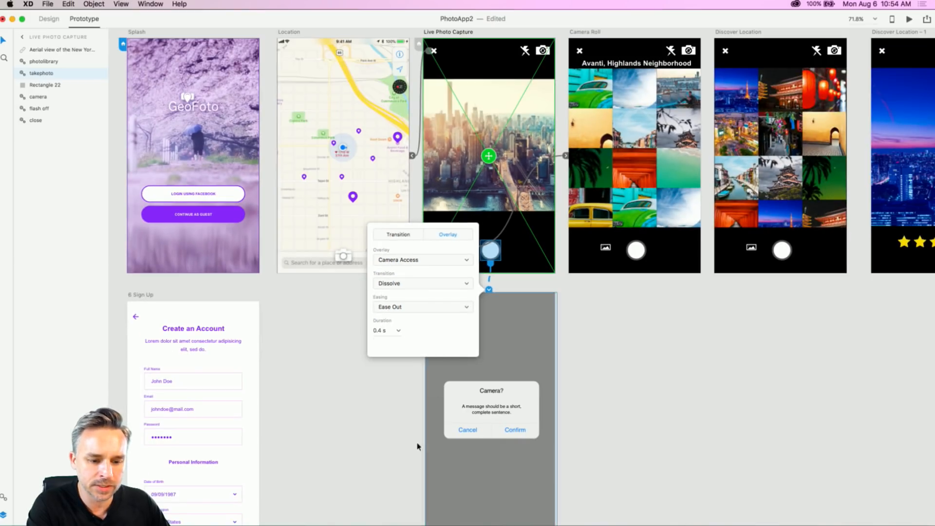
click(380, 461)
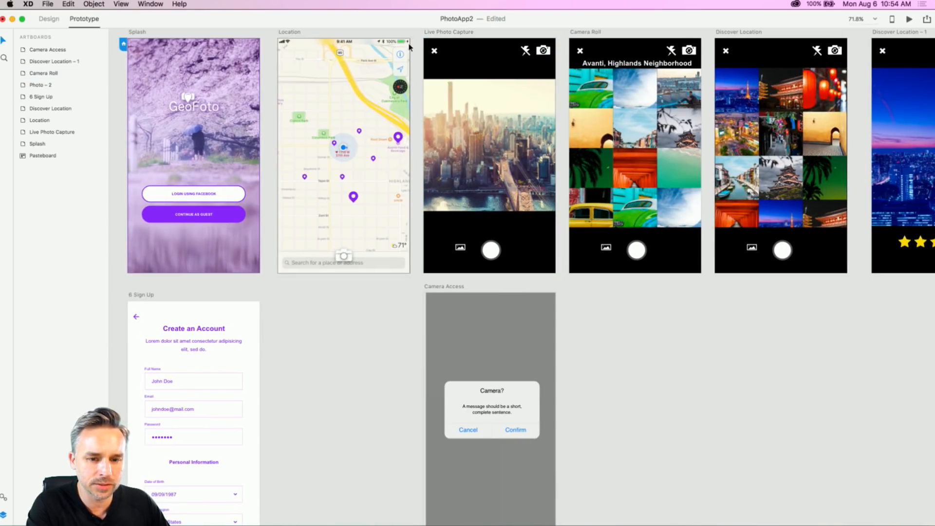
Step: Preview the flow from Splash as guest through the map and camera to the Camera? alert, and close the preview
click(138, 32)
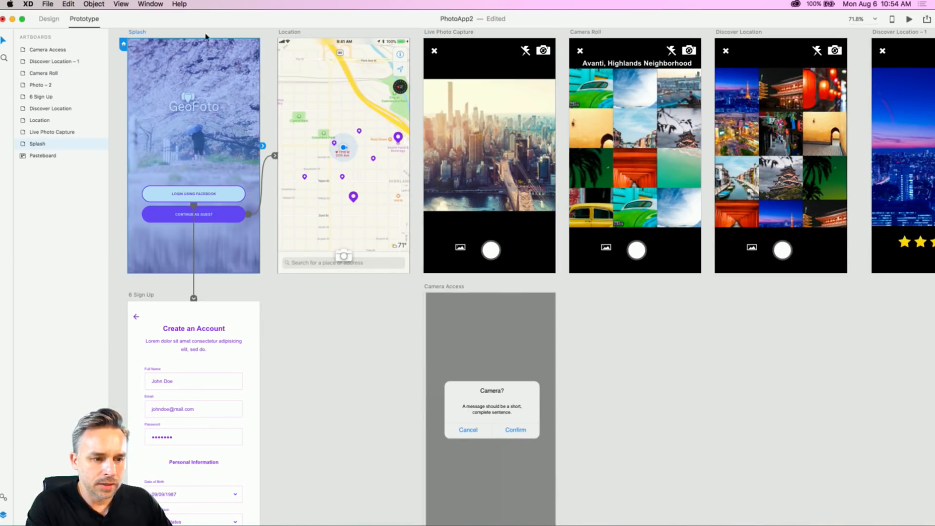
click(909, 20)
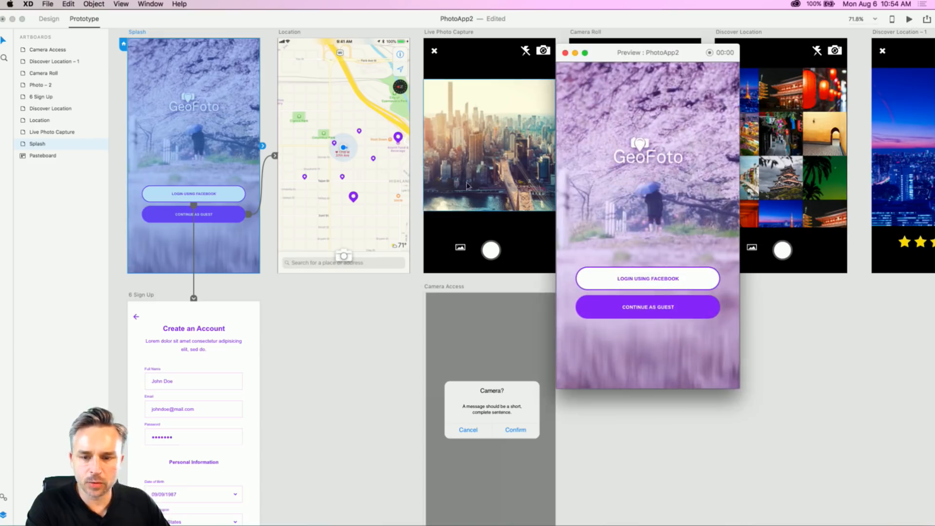
drag(595, 59, 546, 66)
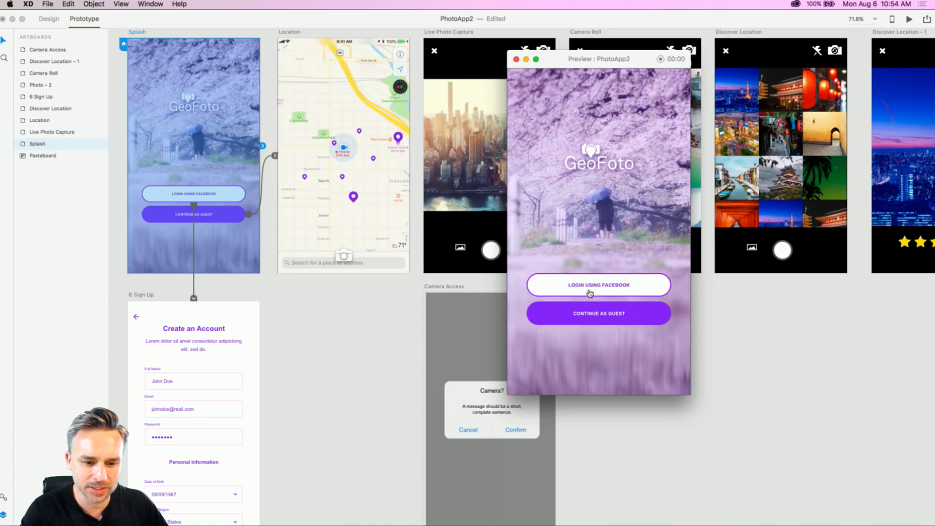
click(590, 314)
drag(590, 62, 479, 65)
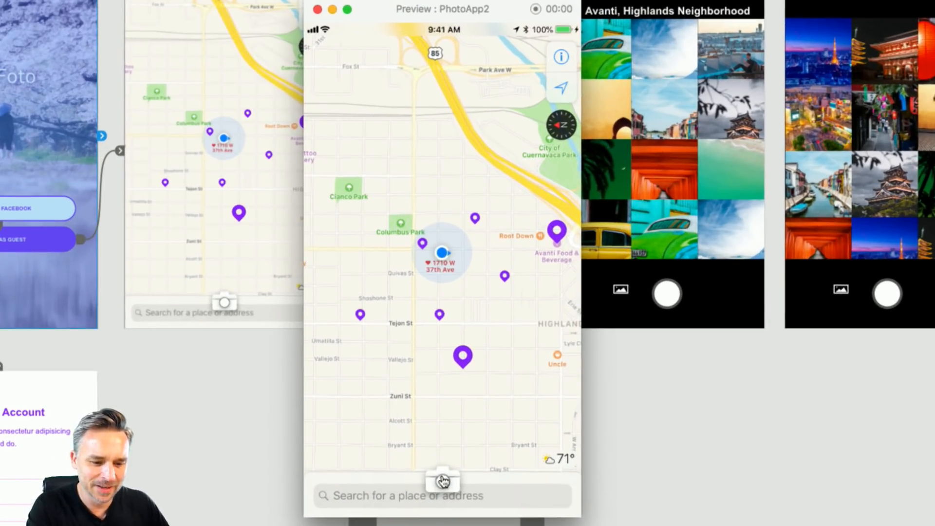
click(443, 481)
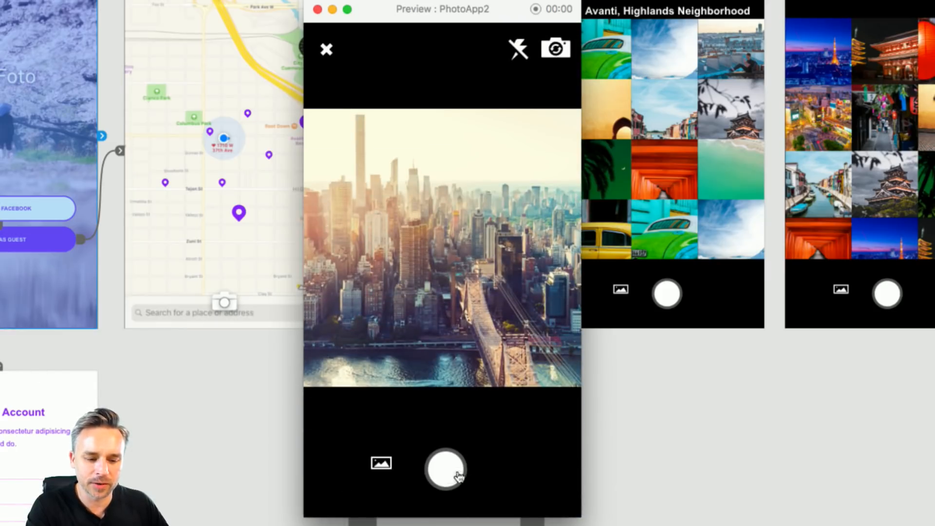
click(446, 475)
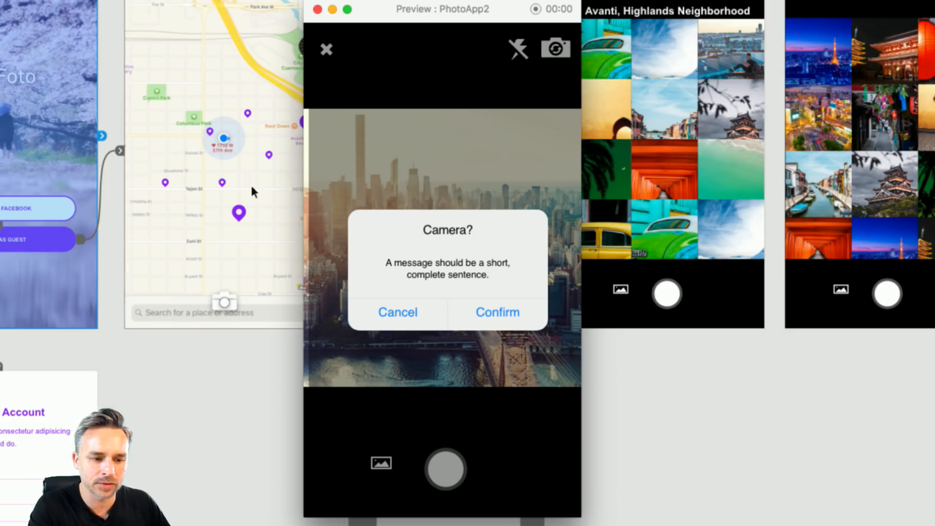
click(472, 140)
click(318, 9)
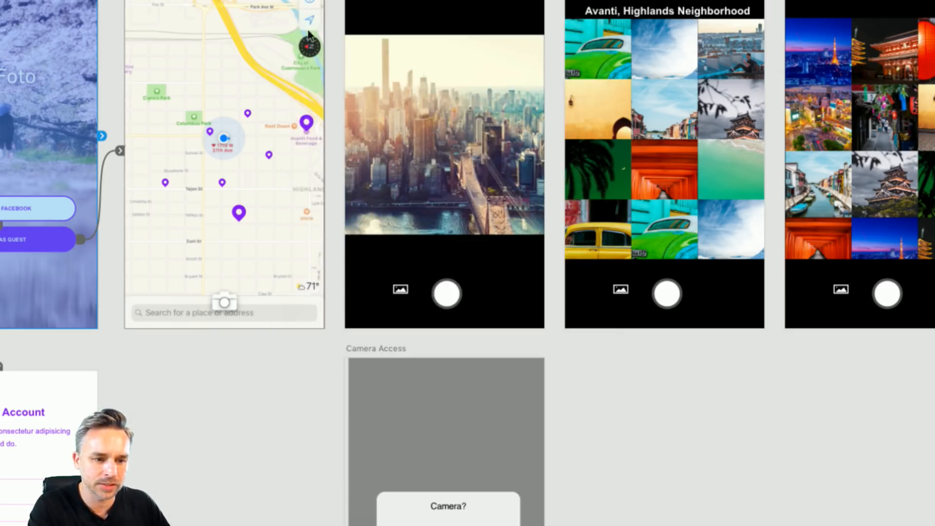
Step: In Design mode, nudge the alert's Screen Dimming rectangle 7 px left to line it up with the Camera Access artboard's edge
click(453, 365)
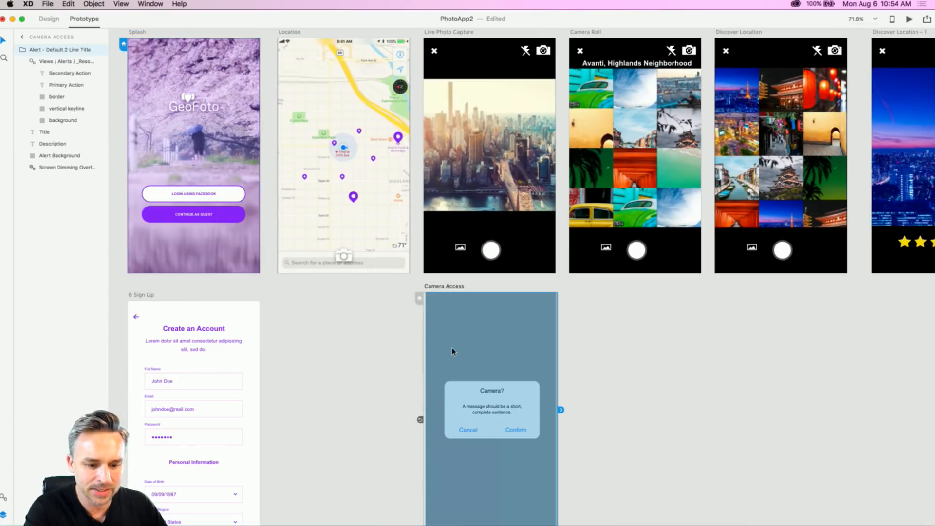
double_click(452, 328)
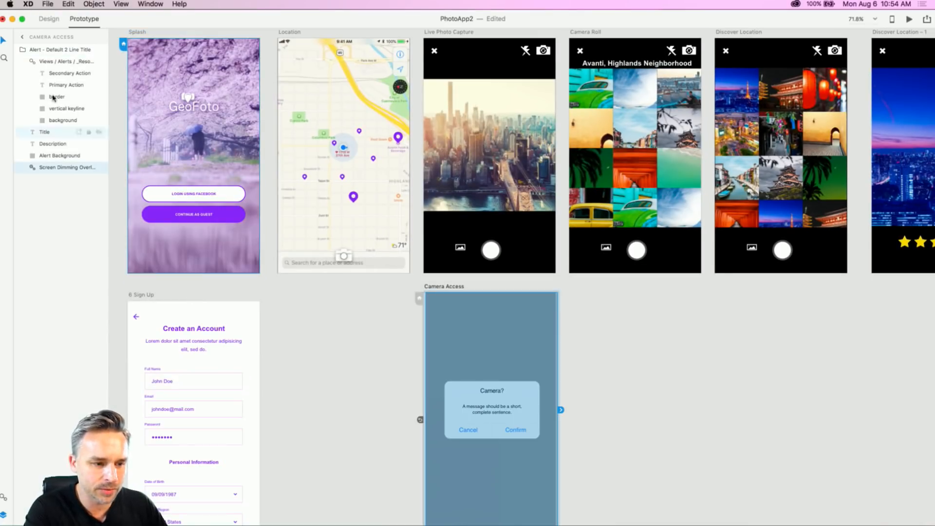
click(47, 19)
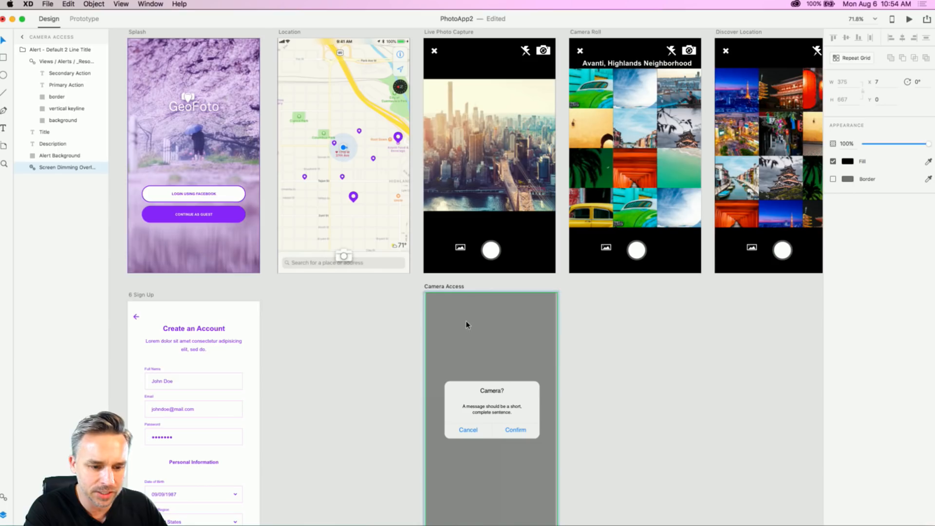
double_click(465, 321)
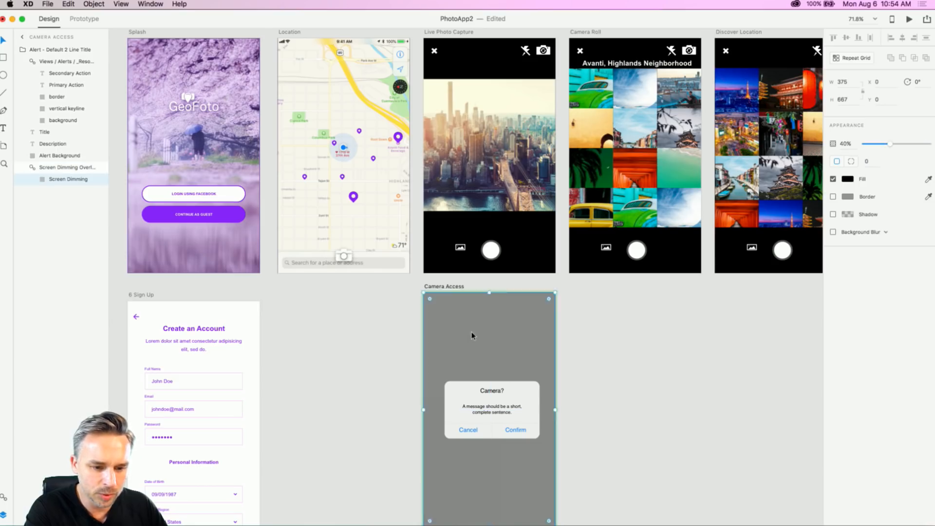
click(390, 328)
double_click(450, 346)
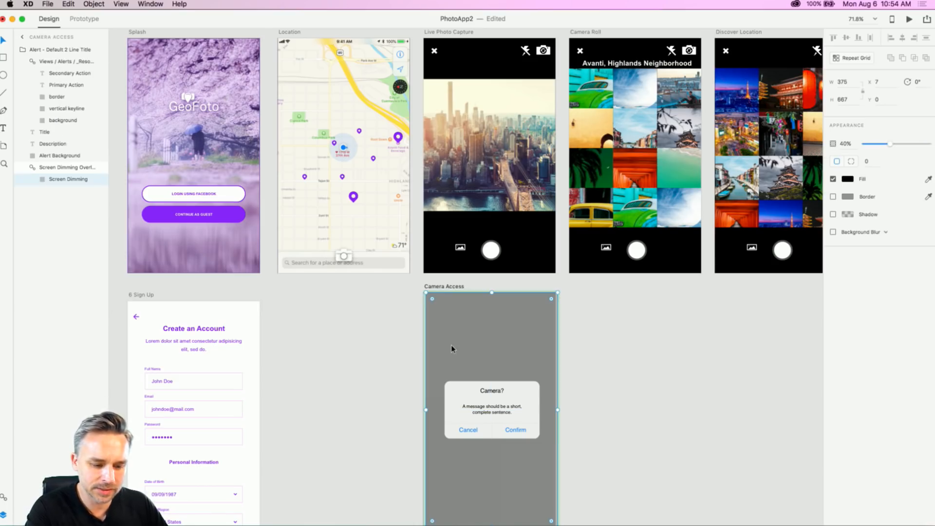
key(Left)
key(Left)
key(Left)
key(Left)
key(Left)
key(Left)
key(Left)
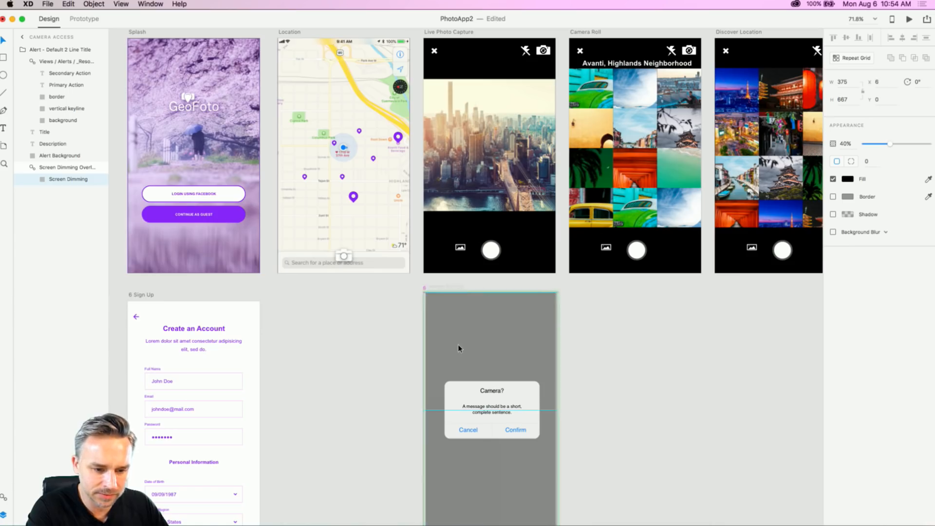
click(374, 324)
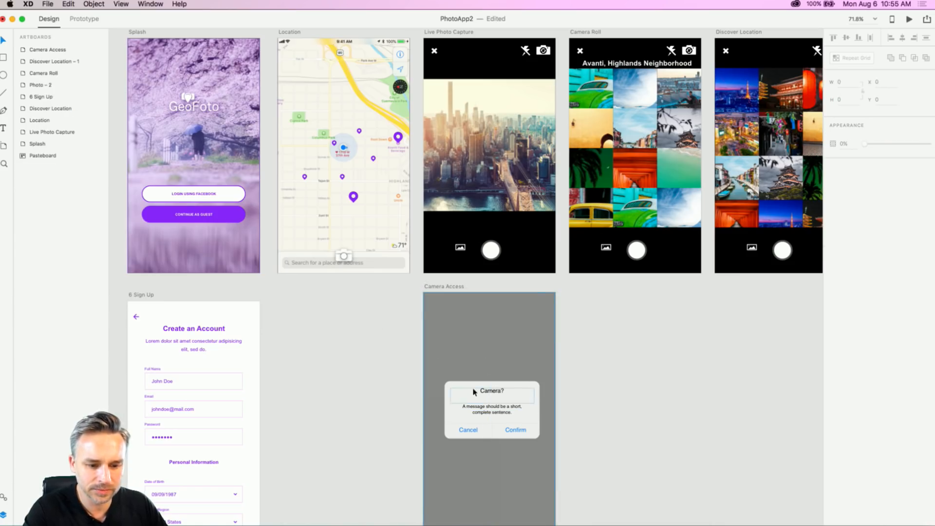
Step: In Prototype mode, link the Location screen's camera icon to the Camera Access artboard as an overlay
scroll(407, 91, up, 2)
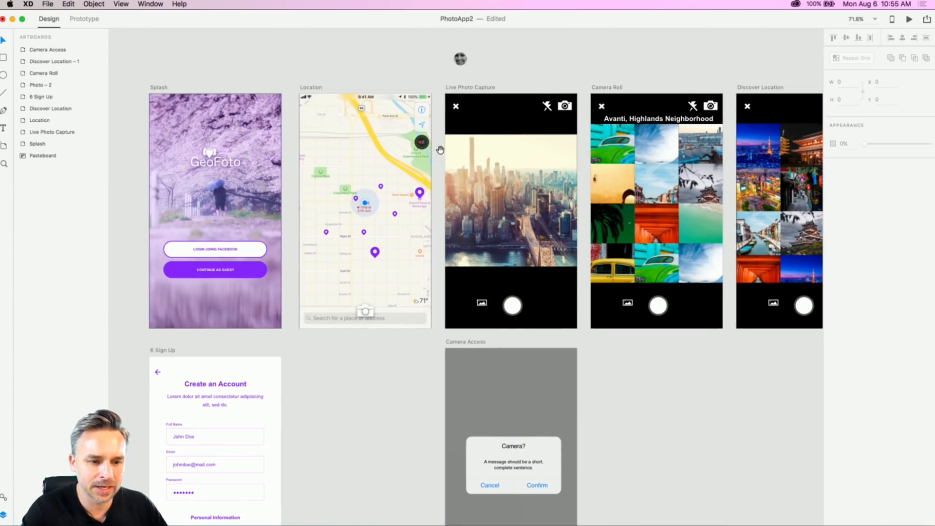
click(361, 306)
scroll(392, 380, up, 3)
drag(392, 380, 314, 227)
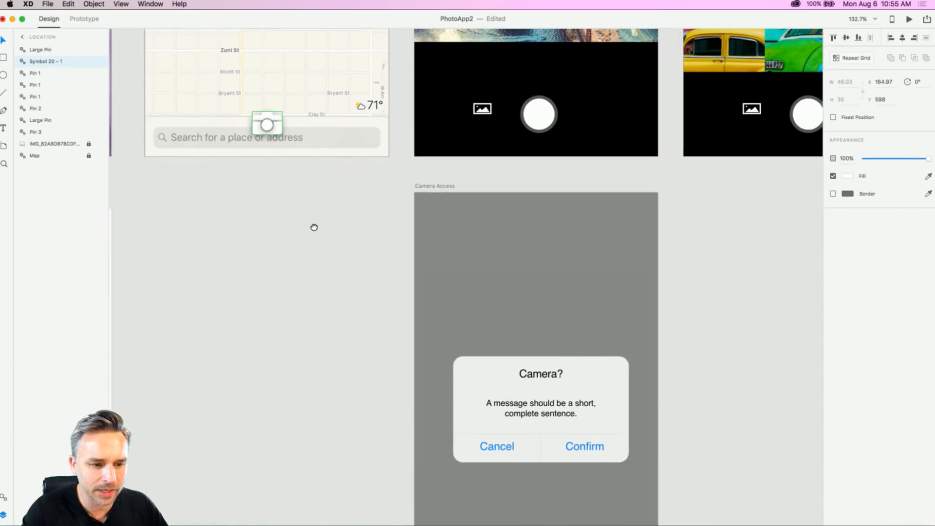
click(84, 18)
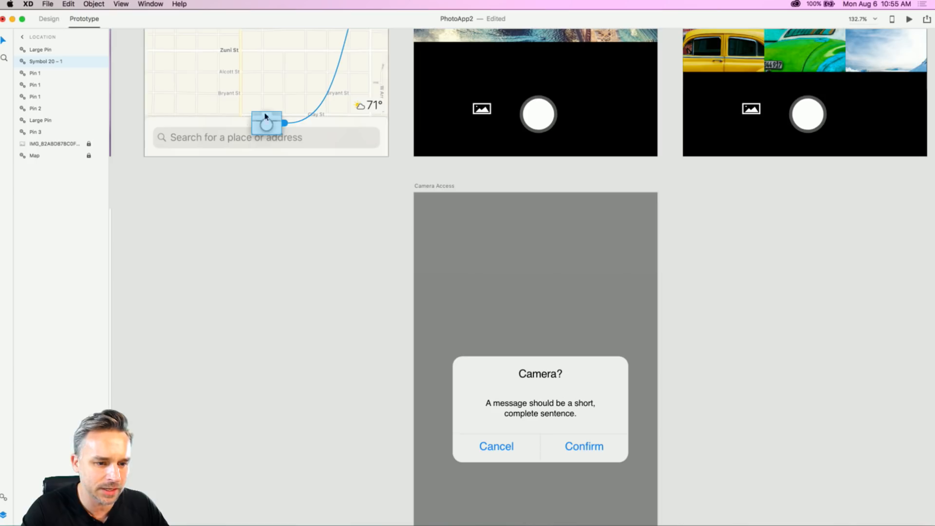
drag(284, 123, 442, 331)
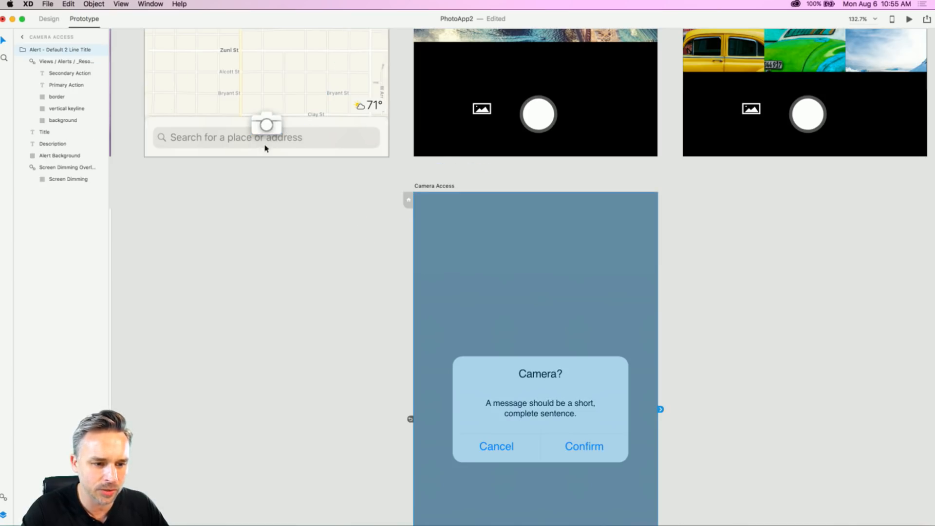
click(266, 124)
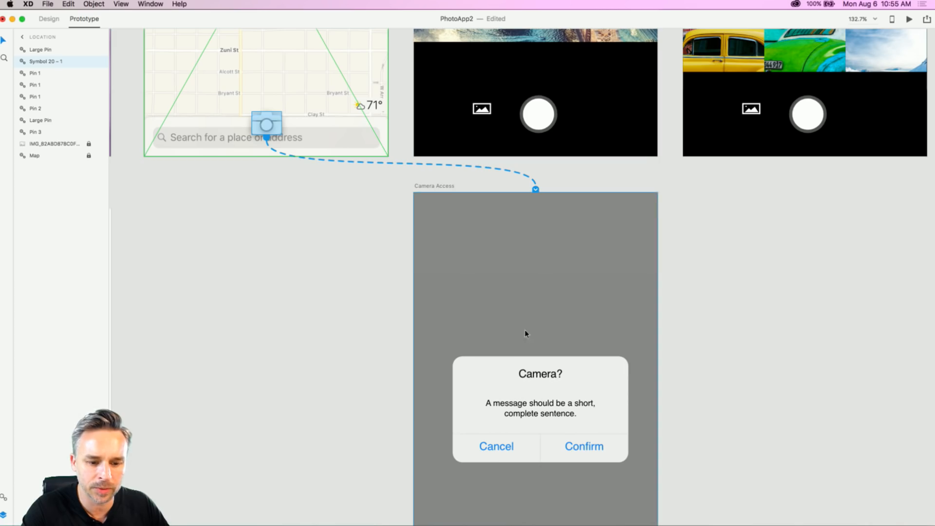
Step: Preview the Location screen, open the Camera? alert through its camera icon, and close the preview
scroll(524, 405, down, 5)
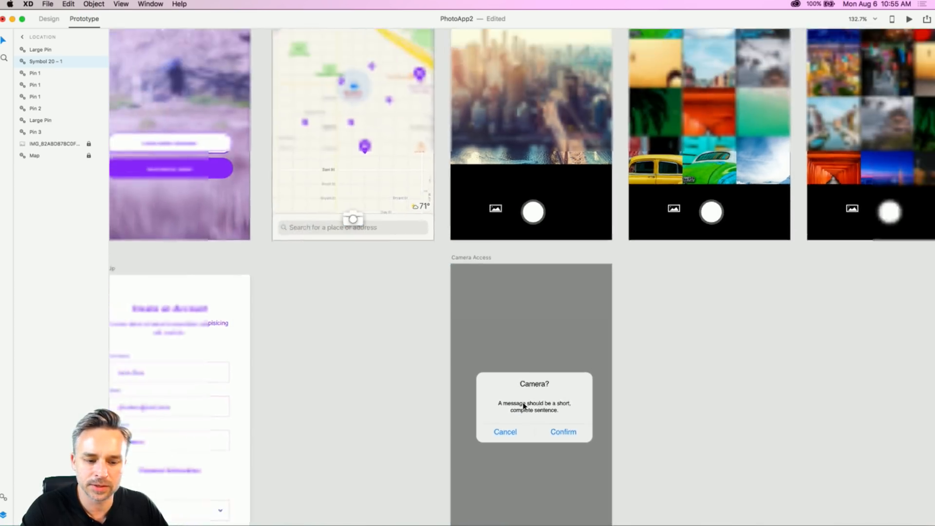
click(909, 19)
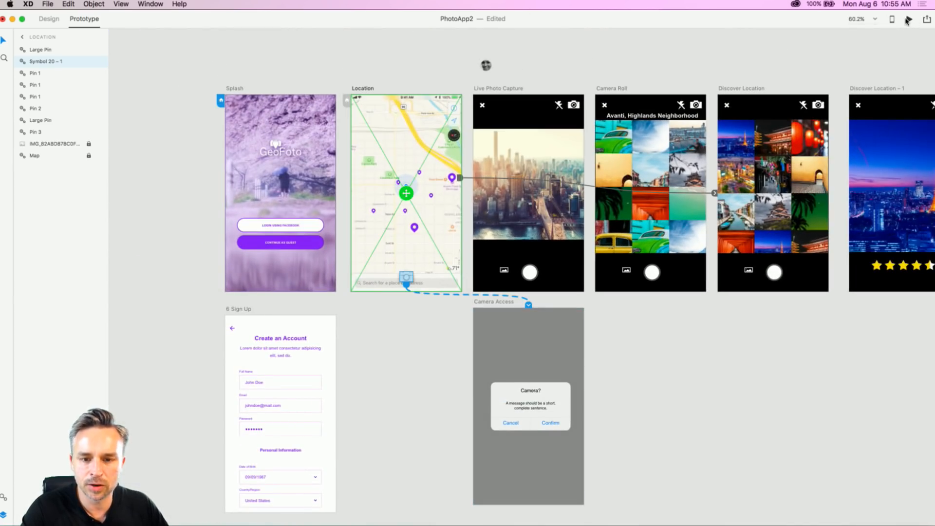
click(486, 374)
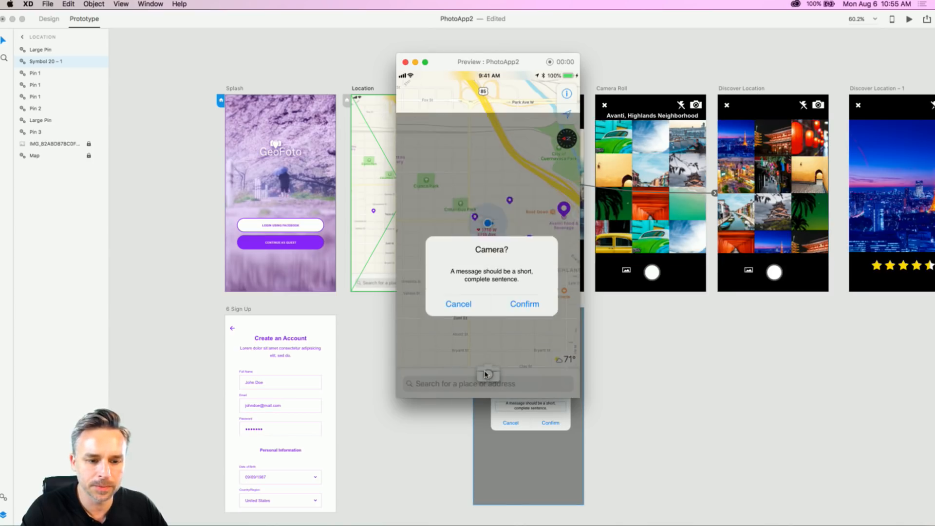
click(405, 62)
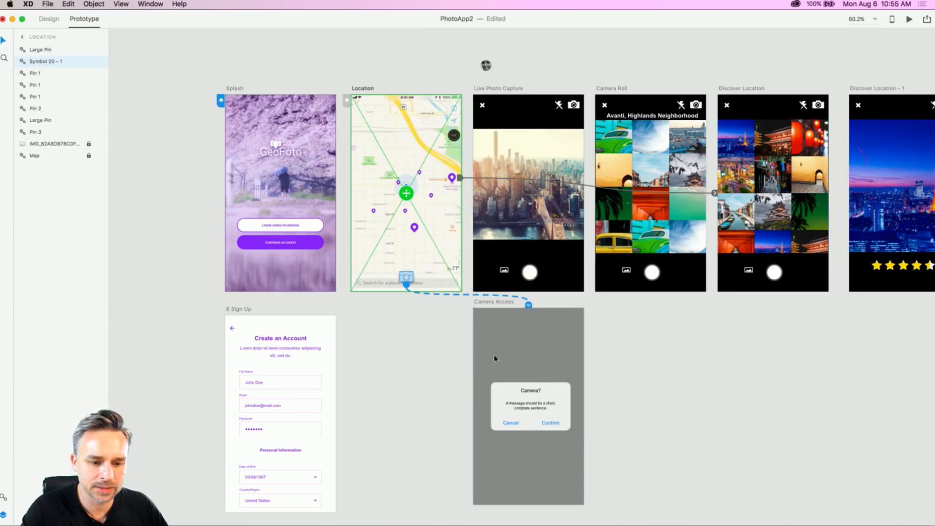
Step: Set the transition of the Location camera icon's Camera Access overlay to Dissolve
click(529, 305)
click(576, 299)
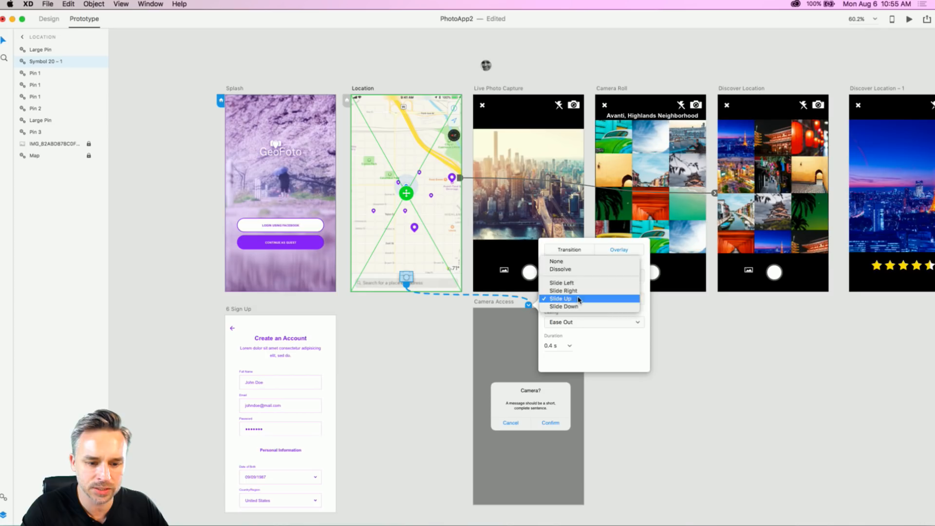
click(589, 265)
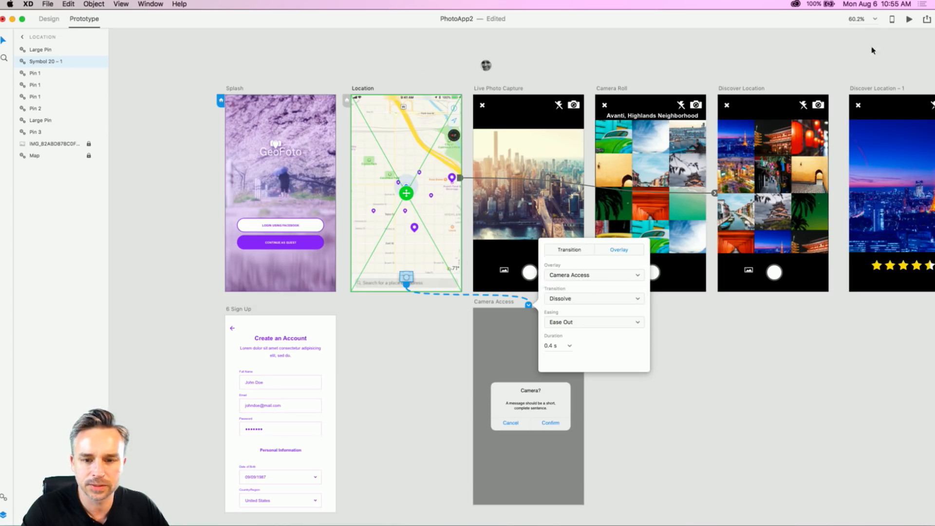
Step: Preview the Location screen again, open the Camera? alert, dismiss it with Confirm, and close the preview
click(908, 19)
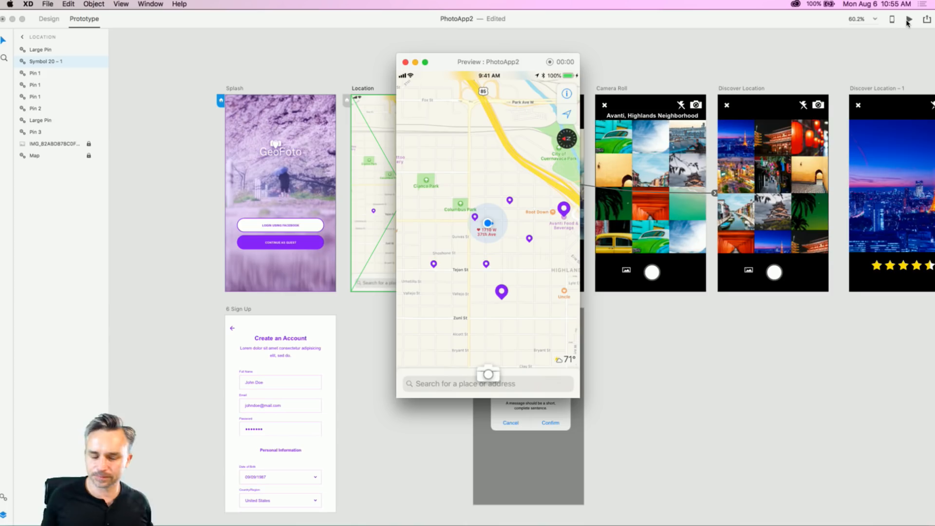
click(484, 373)
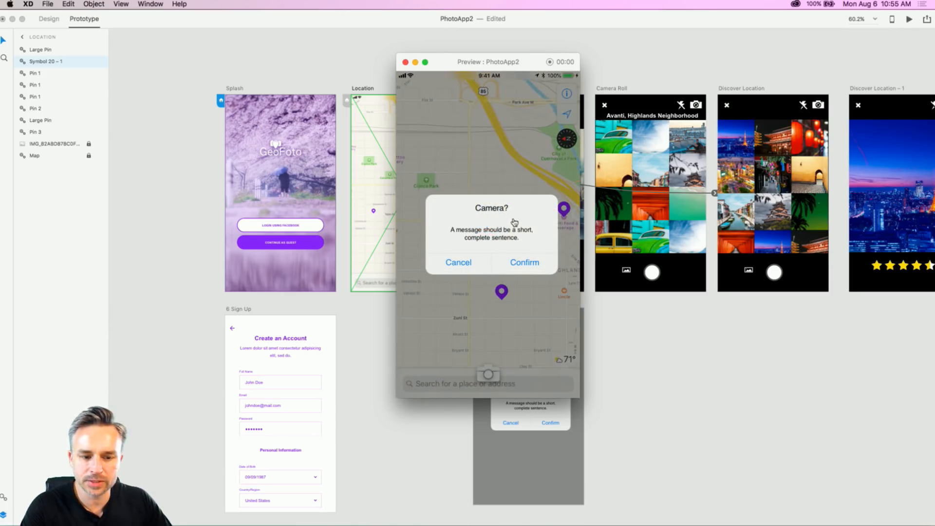
click(517, 266)
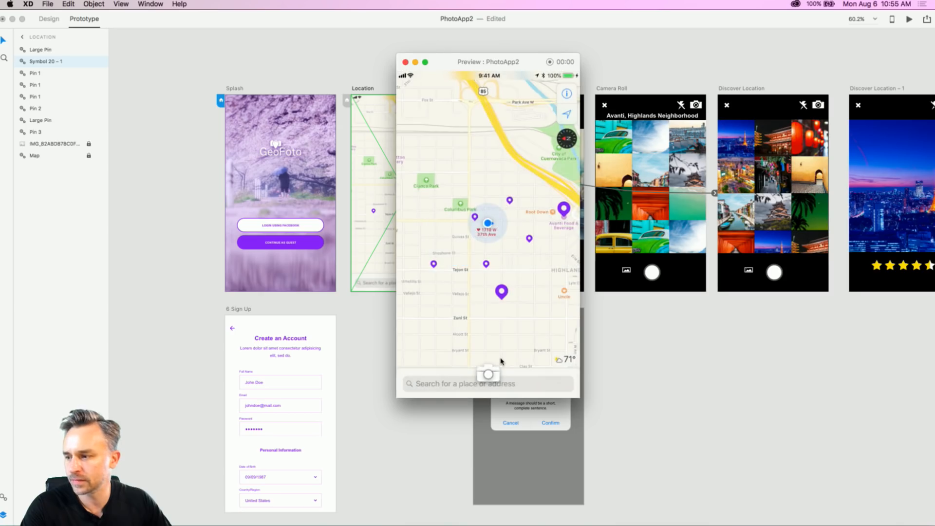
click(405, 62)
Step: Try twice to publish the PhotoApp2 prototype online, dismissing the message after each attempt
click(927, 20)
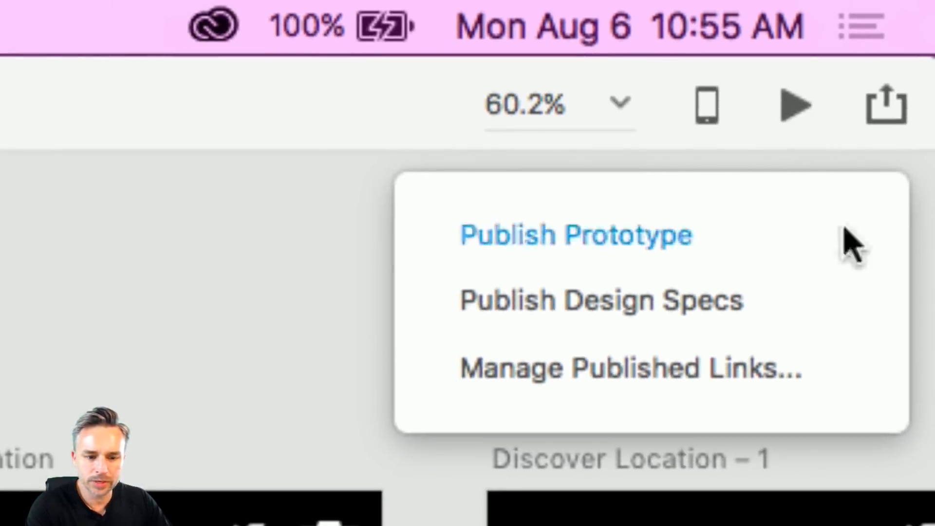
click(541, 236)
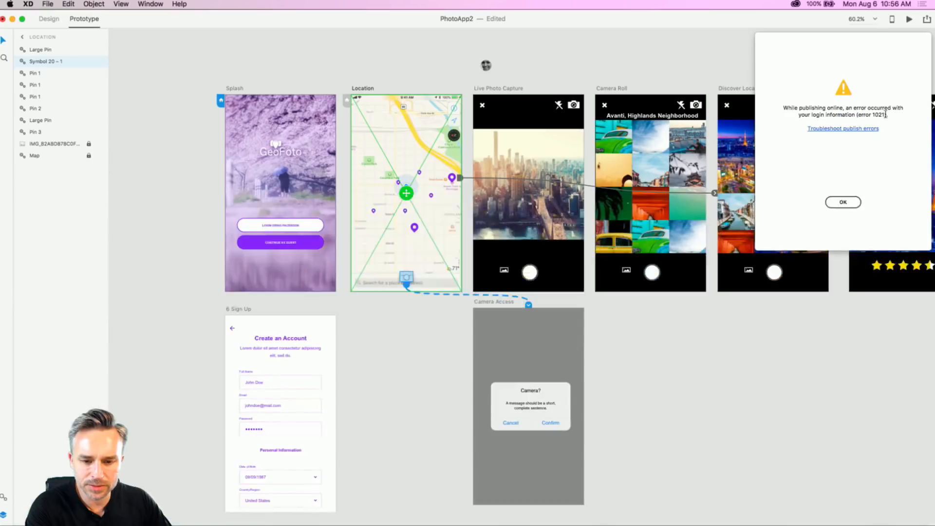
click(838, 201)
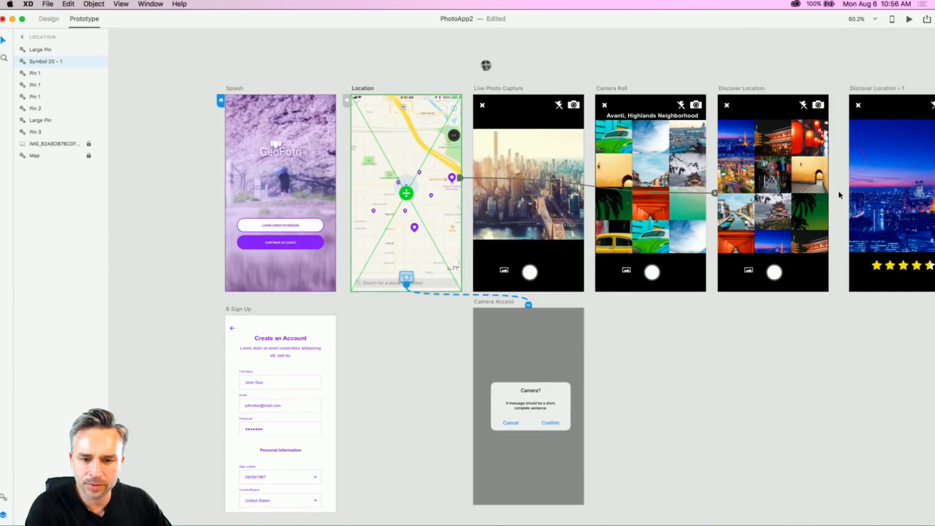
click(926, 19)
click(859, 47)
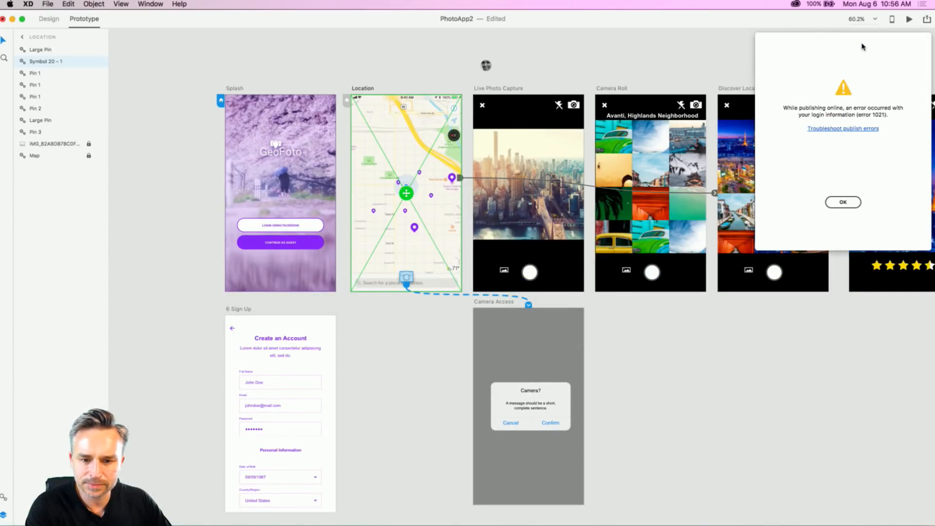
click(844, 201)
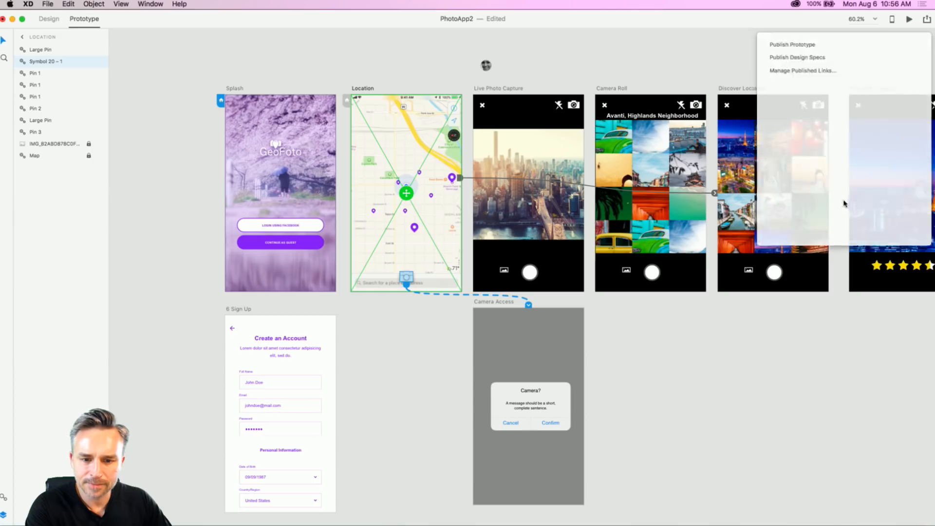
Step: Save the PhotoApp2 document and try again to publish its prototype
click(358, 41)
key(super+s)
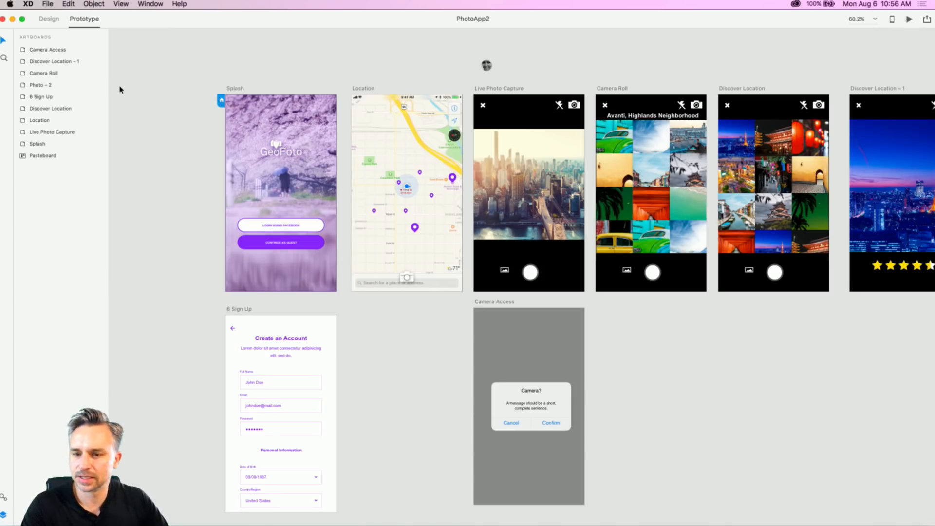
click(926, 19)
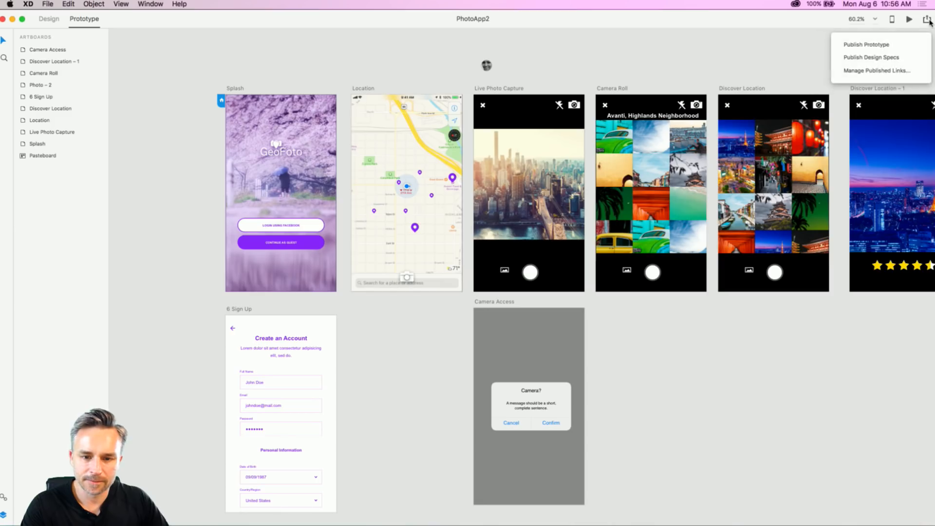
click(866, 45)
click(589, 67)
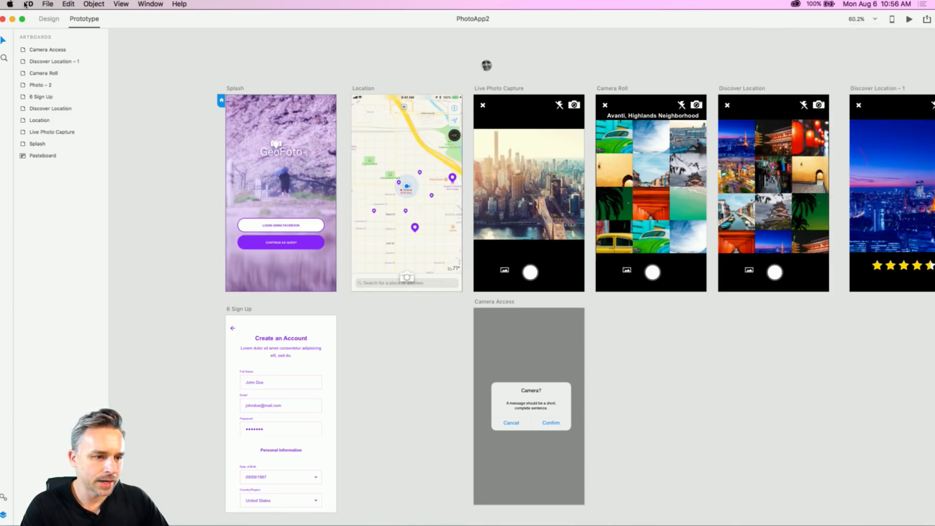
Step: Open the recent MoonstruckWebsite document and bring its DESIGN1 artboard into view
click(48, 4)
mouse_move(58, 35)
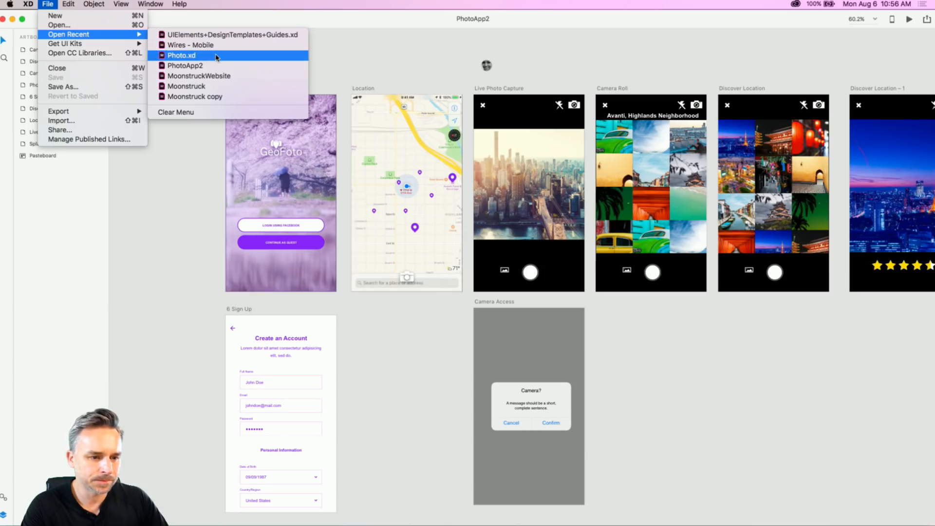
click(234, 77)
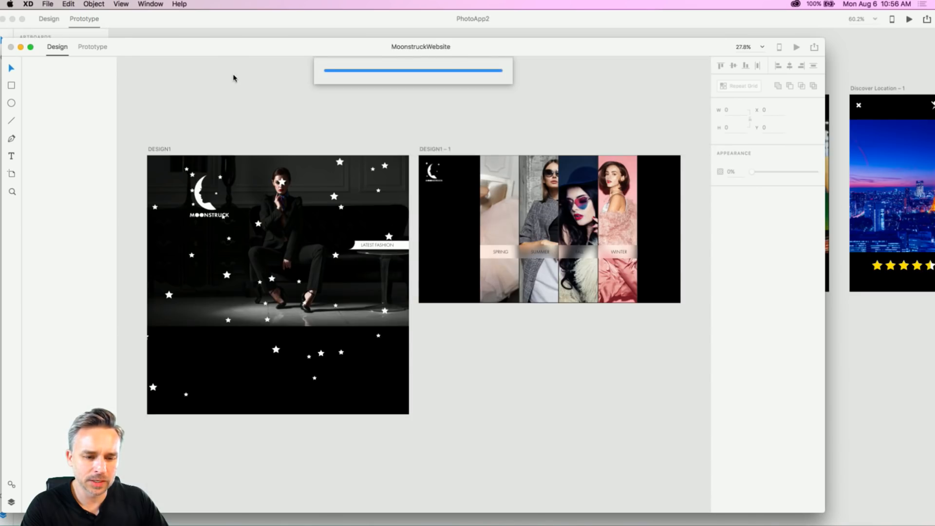
scroll(207, 126, up, 3)
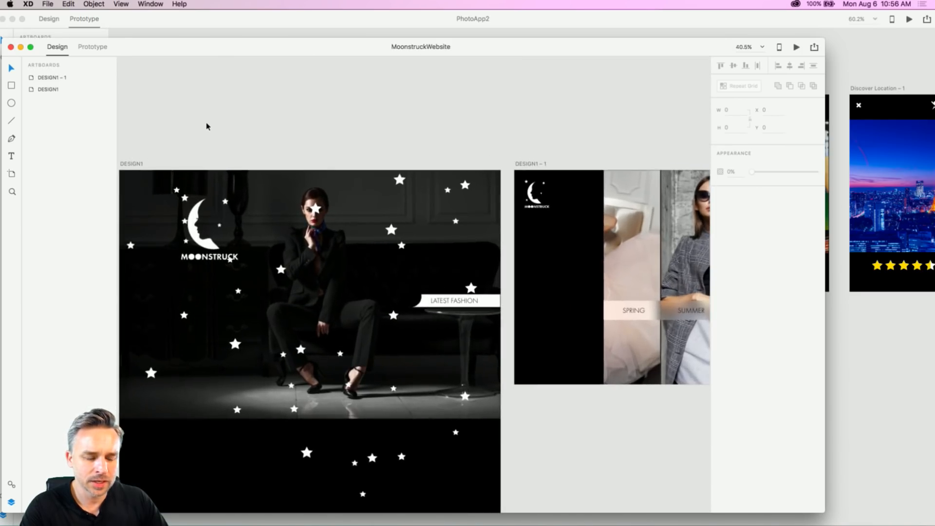
scroll(265, 89, left, 4)
scroll(265, 90, down, 2)
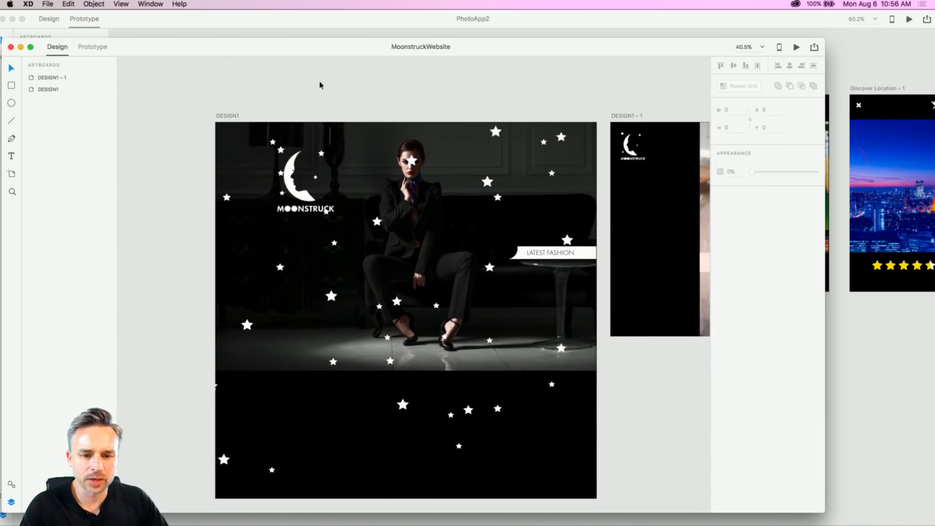
Step: Try to publish the MoonstruckWebsite prototype, dismiss the message, and close that document
click(813, 47)
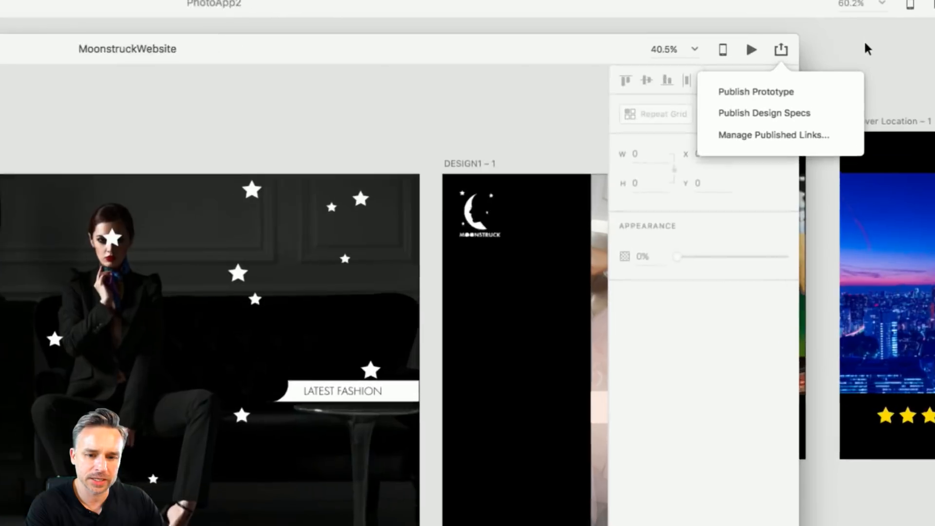
click(789, 92)
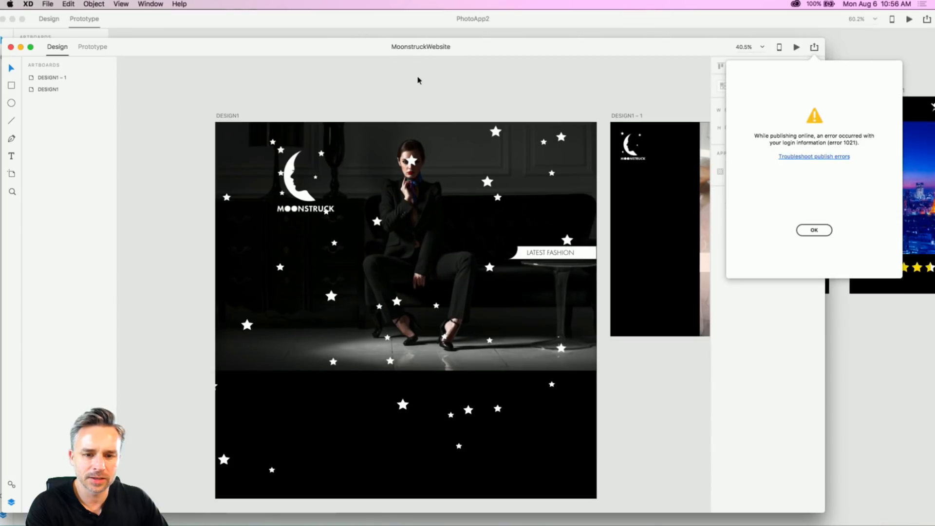
key(Return)
click(10, 47)
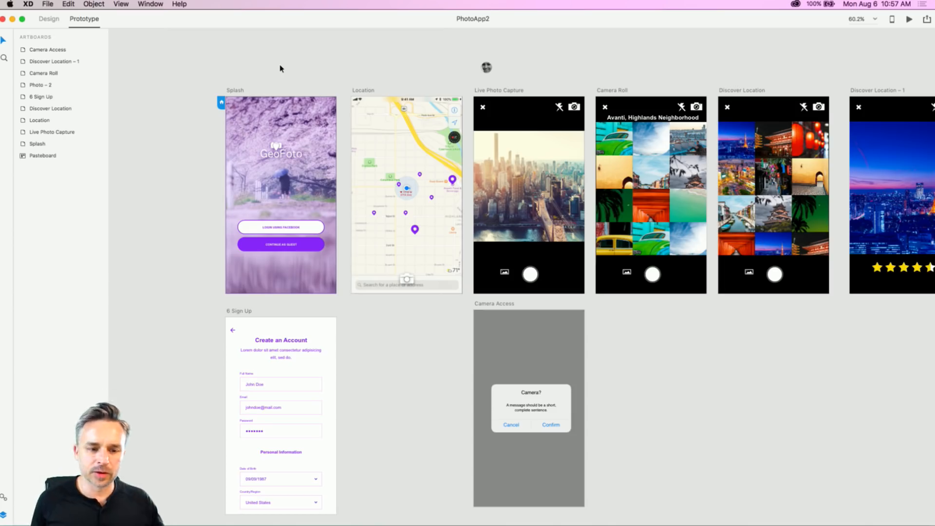
Step: Try once more to publish PhotoApp2 and check the help and account options
click(927, 22)
click(842, 202)
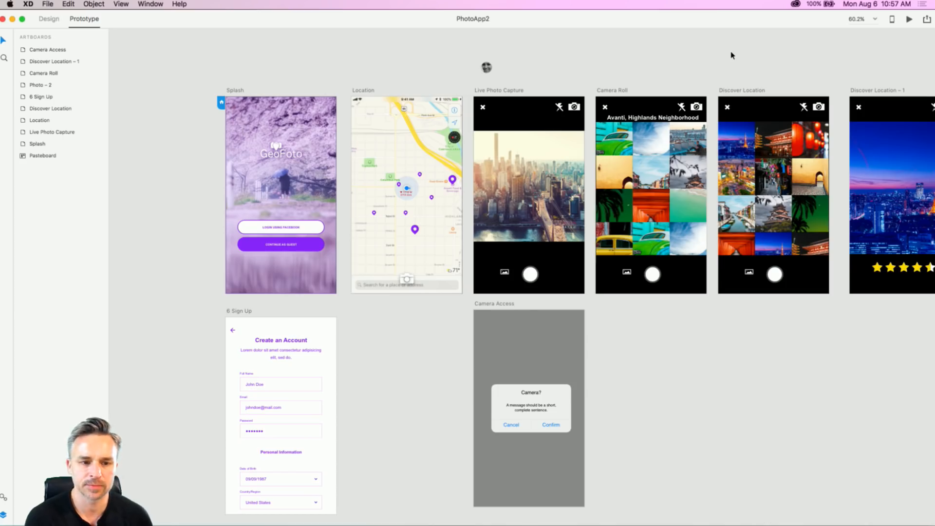
click(178, 4)
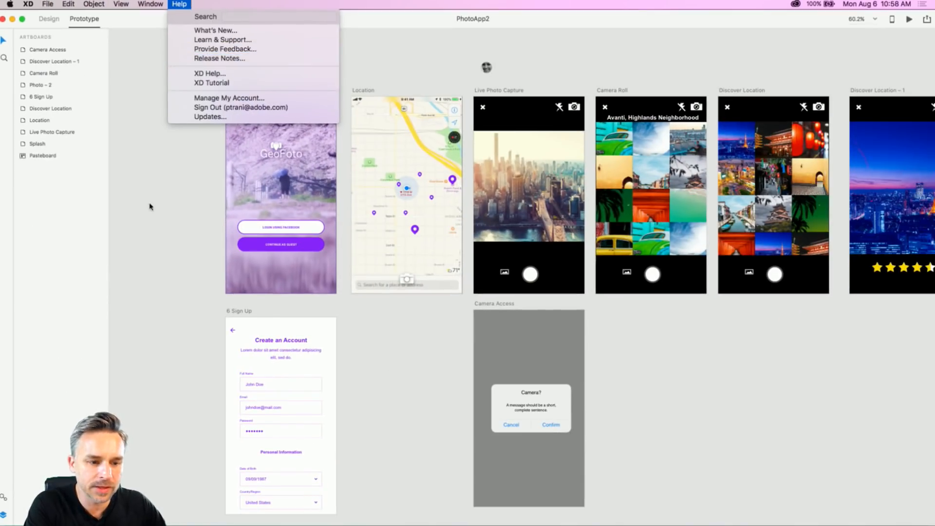
click(152, 203)
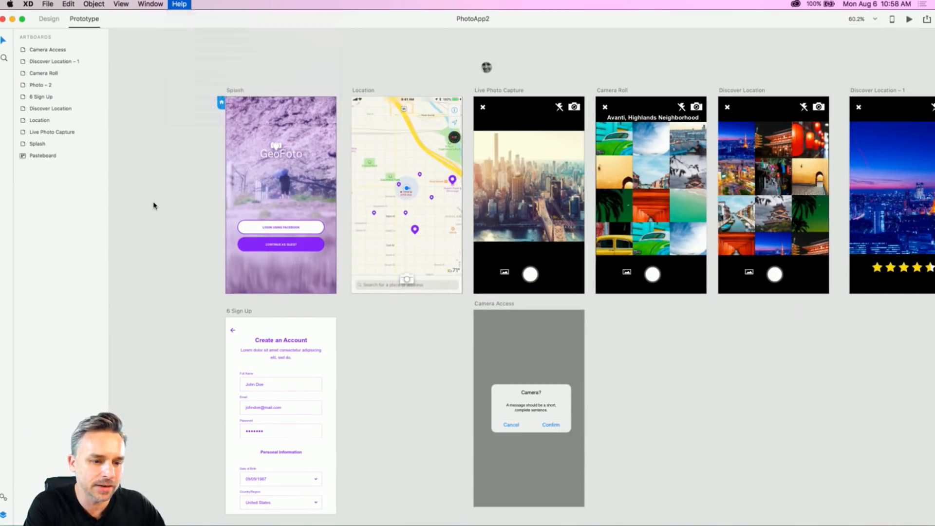
Step: In Design mode, show the document's assets as a list with color and style names
click(244, 101)
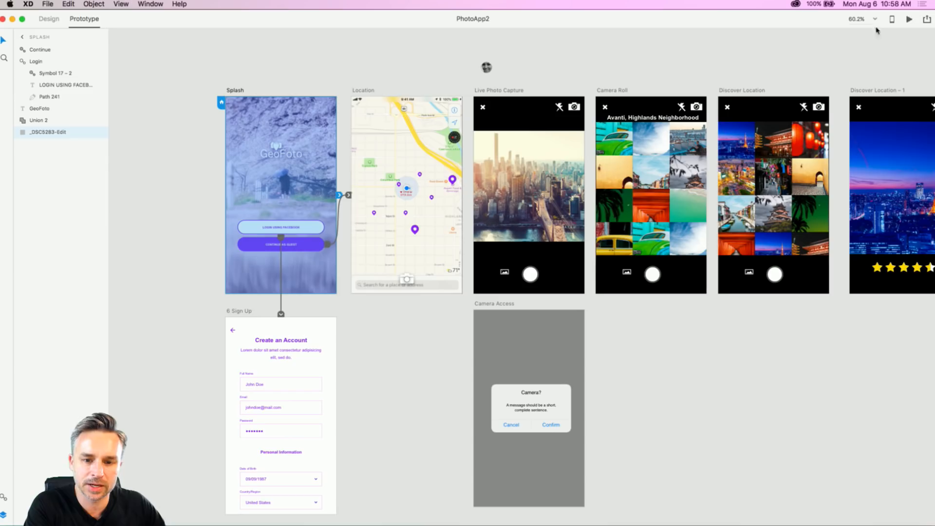
click(44, 20)
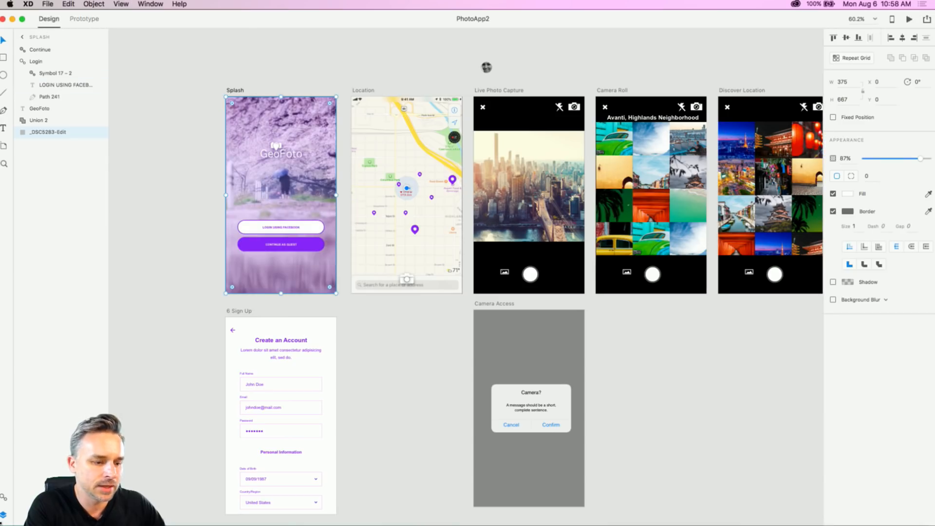
click(4, 497)
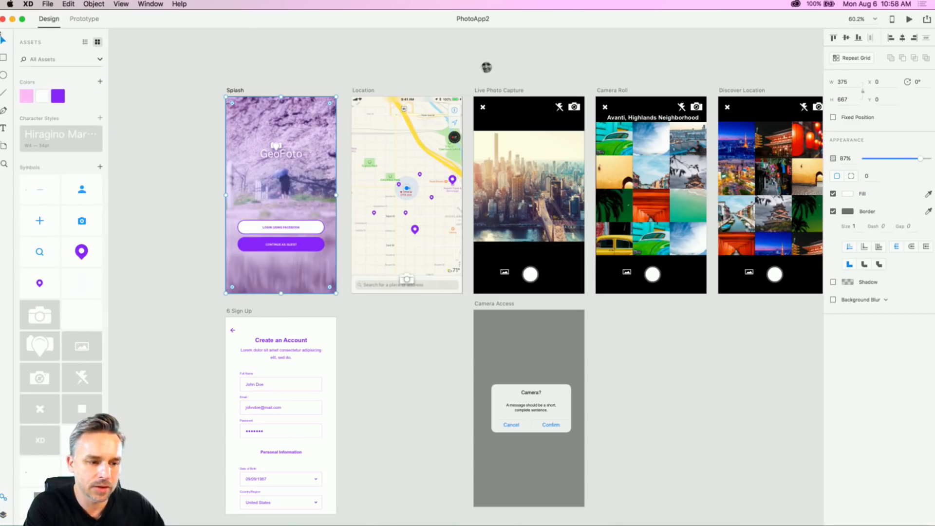
click(84, 41)
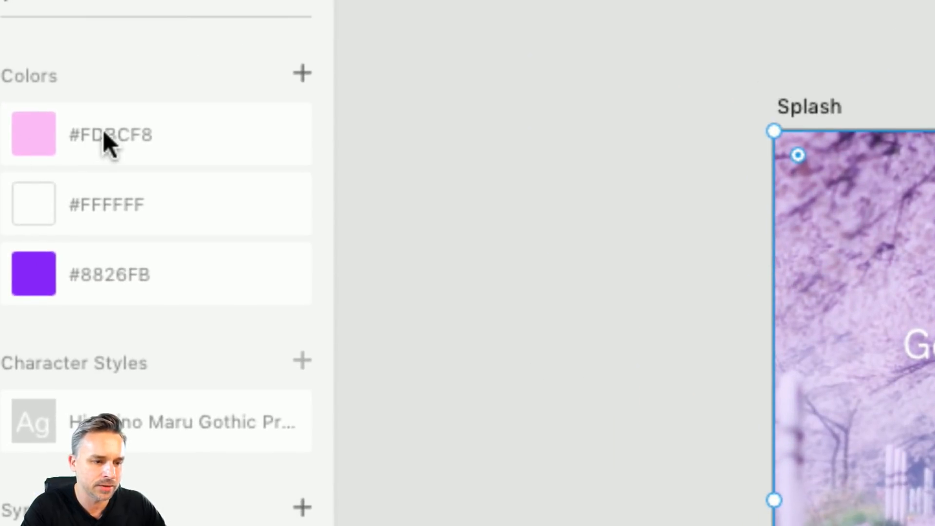
Step: Rename the purple #8826FB color asset to "Primary Color (approved)"
double_click(46, 96)
double_click(98, 272)
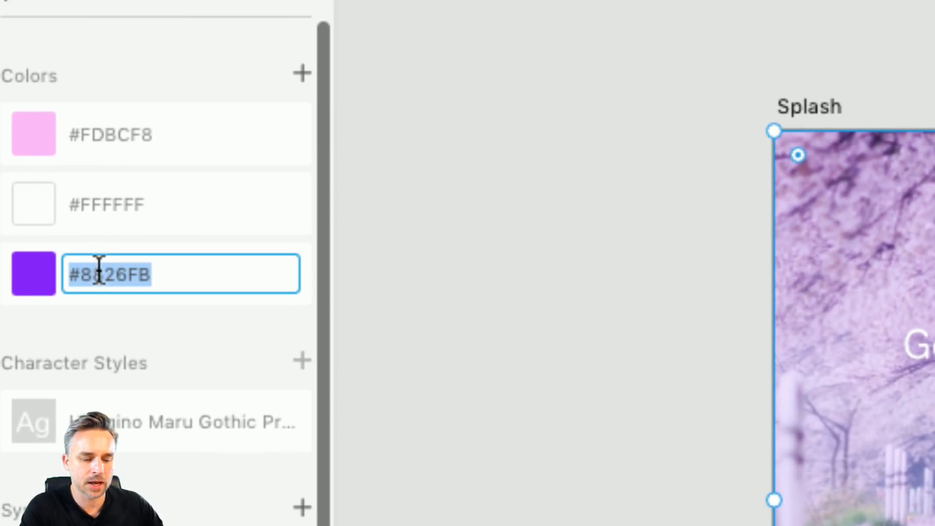
text(Pr)
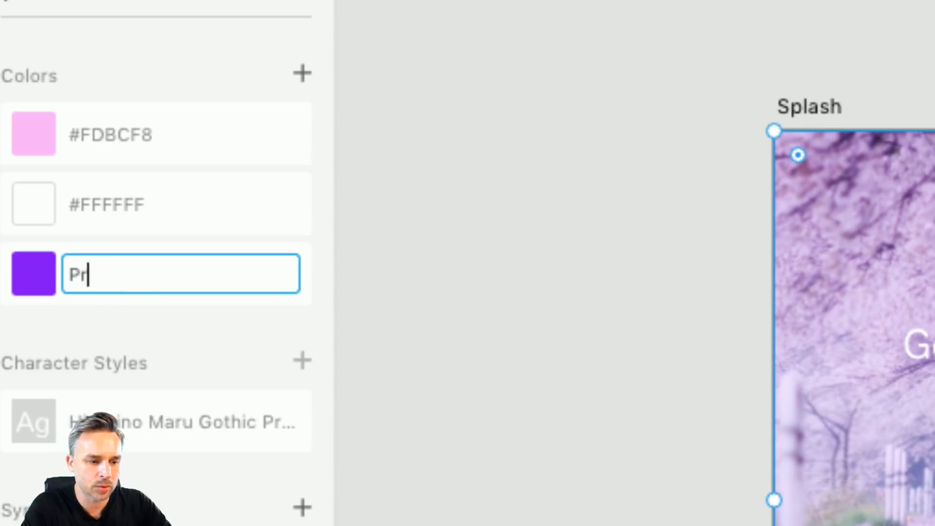
text(imary Color (approved))
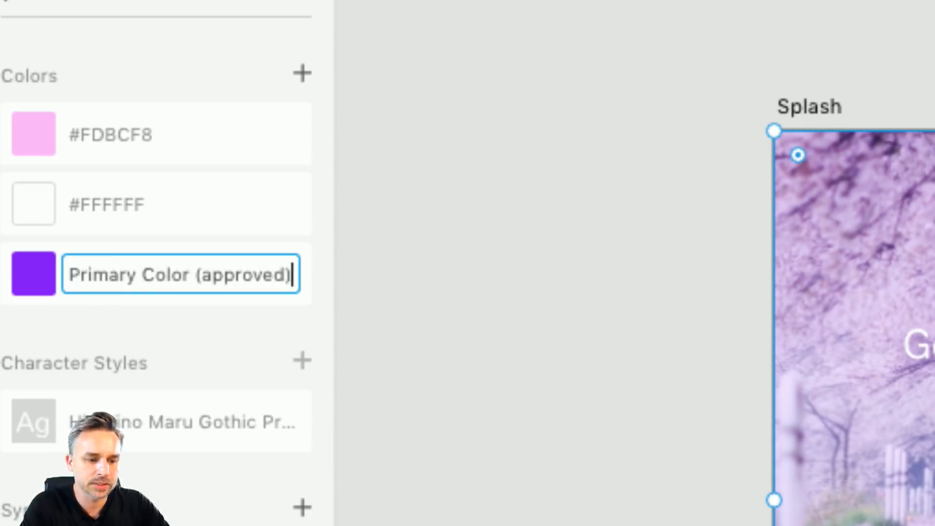
key(Return)
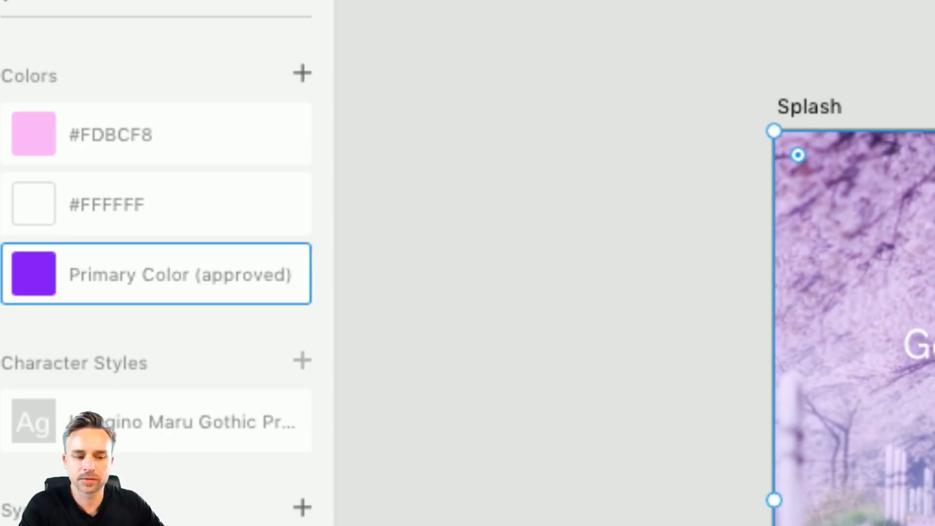